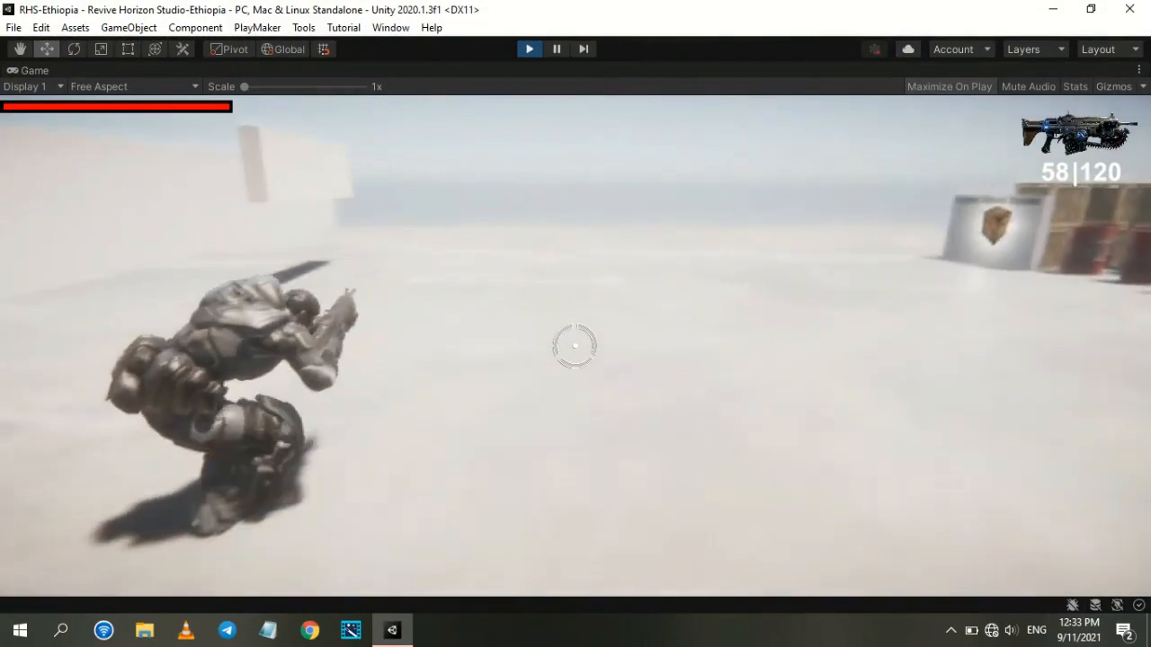
Step: Playtest the character's walking, jumping and crouching movement around the level in play mode
{"action": "key", "text": "w"}
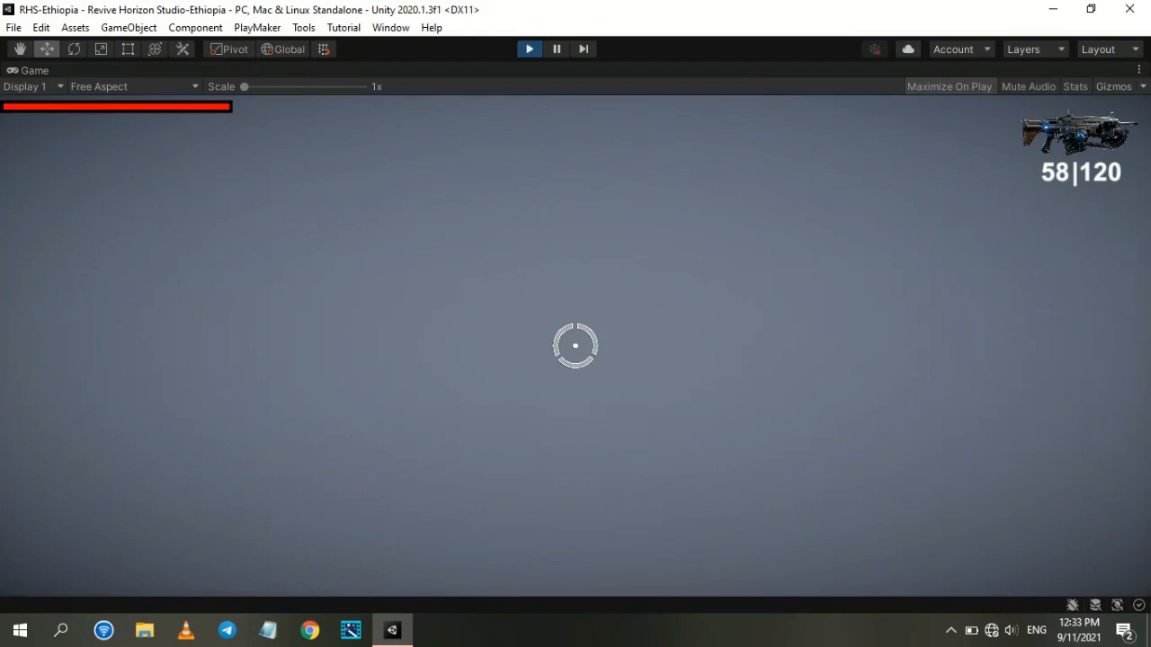
{"action": "key", "text": "space"}
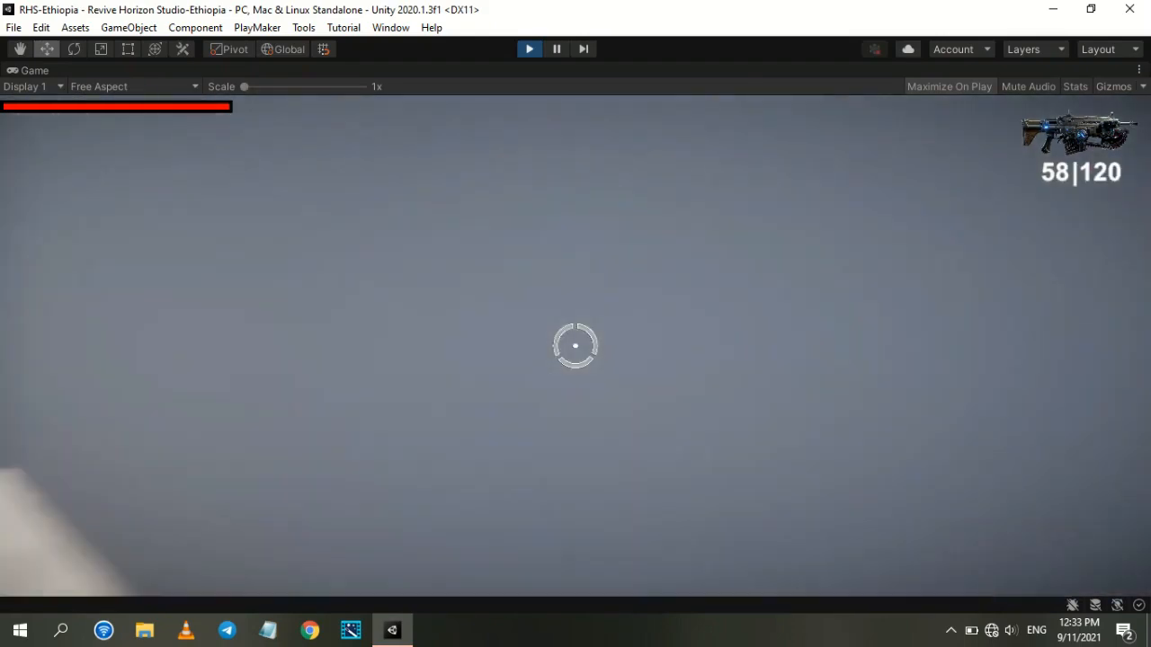
{"action": "key", "text": "w"}
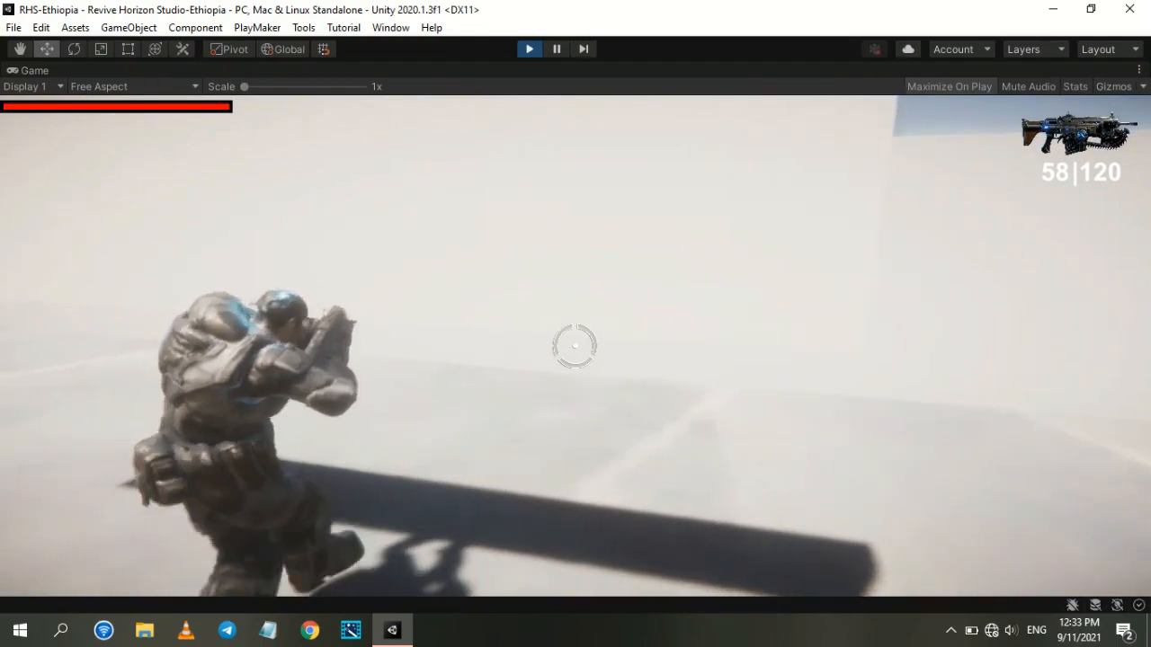
{"action": "key", "text": "c"}
{"action": "key", "text": "w"}
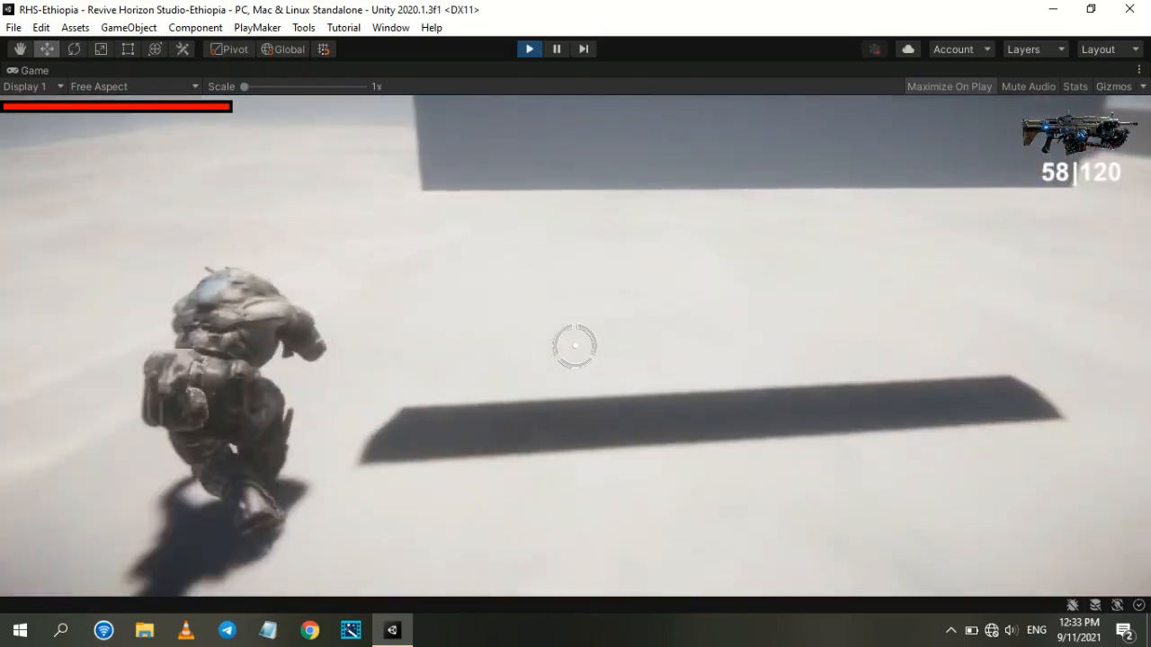
{"action": "key", "text": "w"}
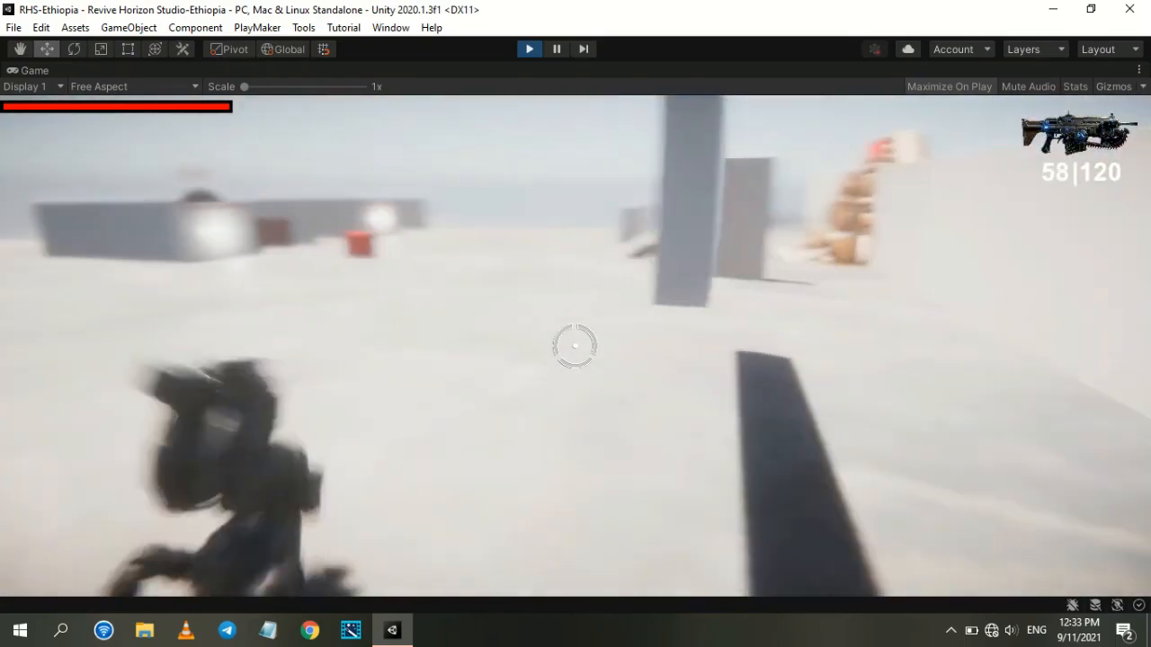
{"action": "key", "text": "w"}
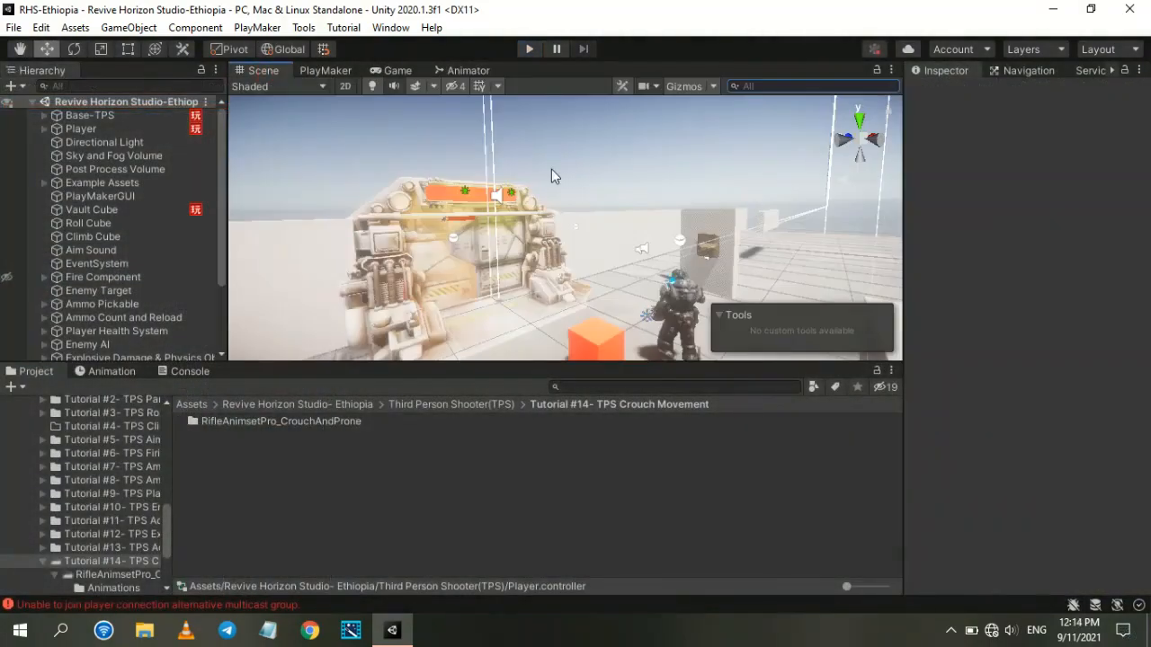
Step: Open the Animations folder inside RifleAnimsetPro_CrouchAndProne and expand the RifleAnimsetPro_CrouchAndProne model to list its clips
{"action": "right_click_drag", "start_coordinate": [551, 169], "coordinate": [581, 171]}
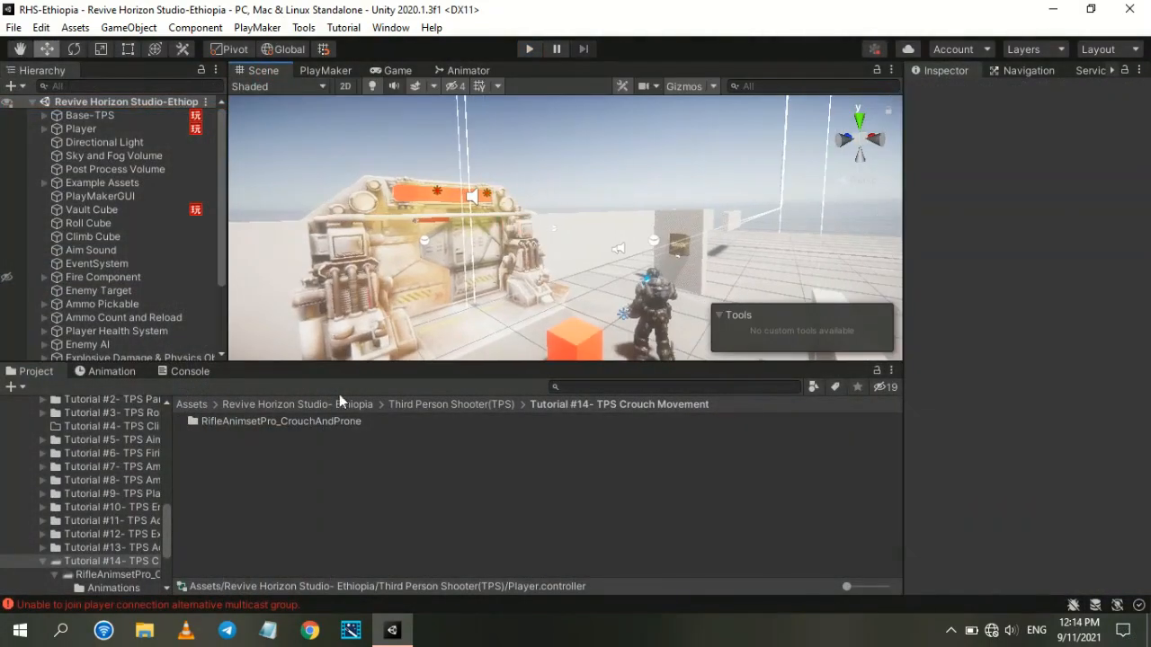
{"action": "double_click", "coordinate": [258, 420]}
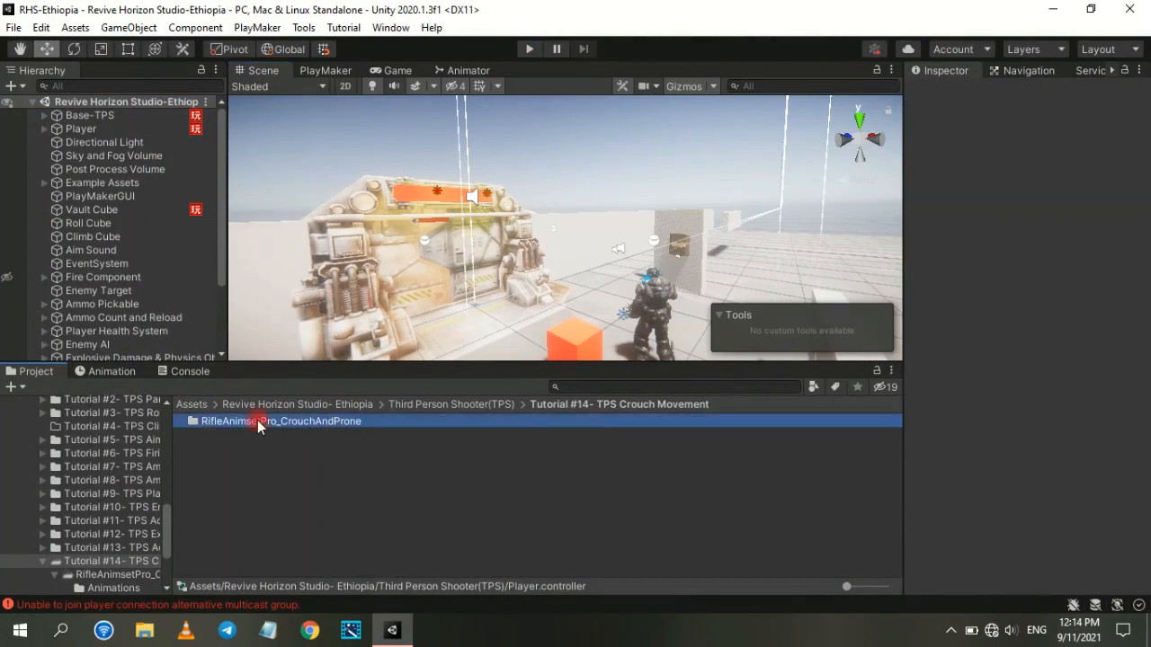
{"action": "double_click", "coordinate": [184, 422]}
{"action": "left_click", "coordinate": [186, 420]}
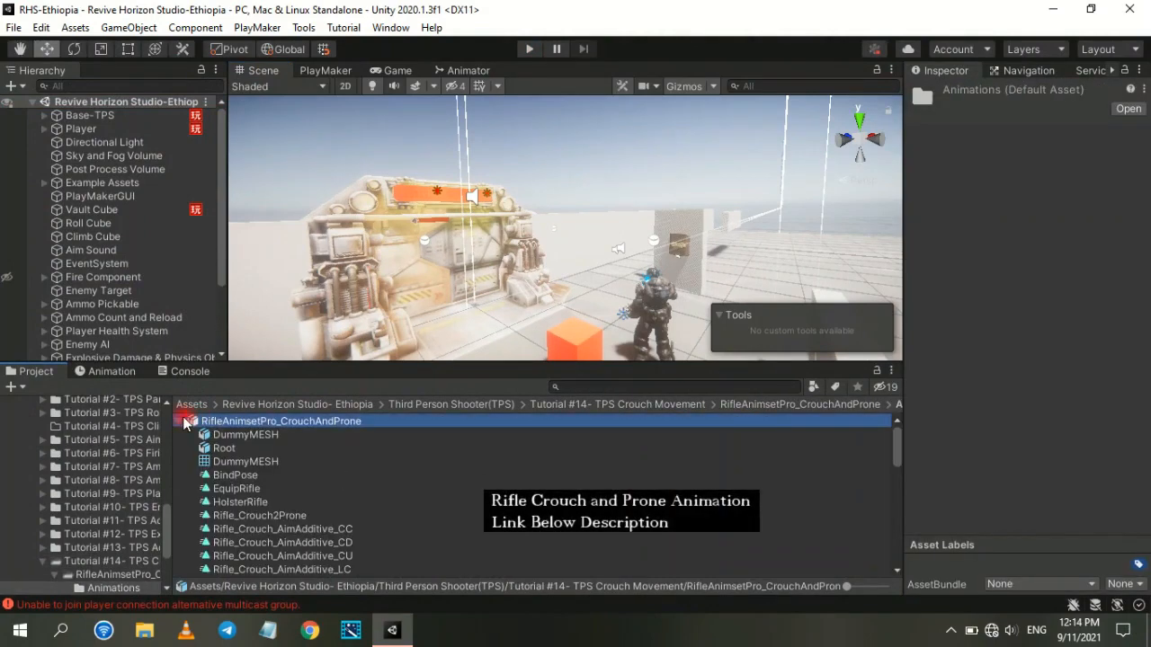
Step: Preview the Rifle_CrouchLoop animation from the model's clip list
{"action": "scroll", "coordinate": [1032, 342], "scroll_direction": "down", "scroll_amount": 5}
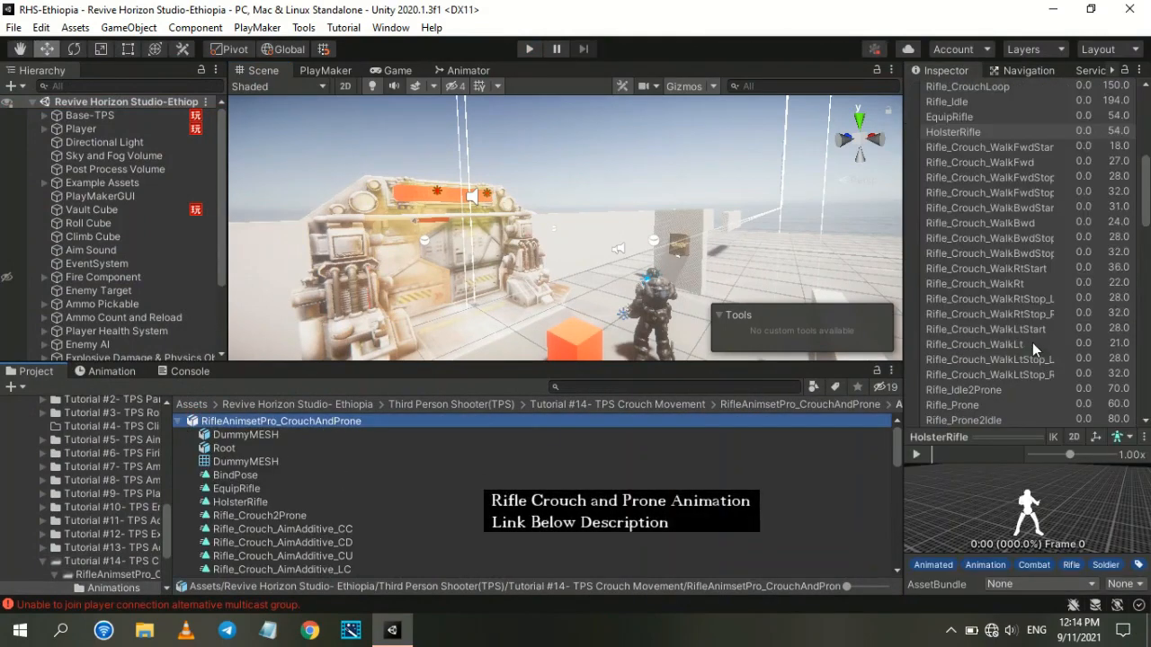
{"action": "left_click", "coordinate": [971, 87]}
{"action": "left_click", "coordinate": [917, 454]}
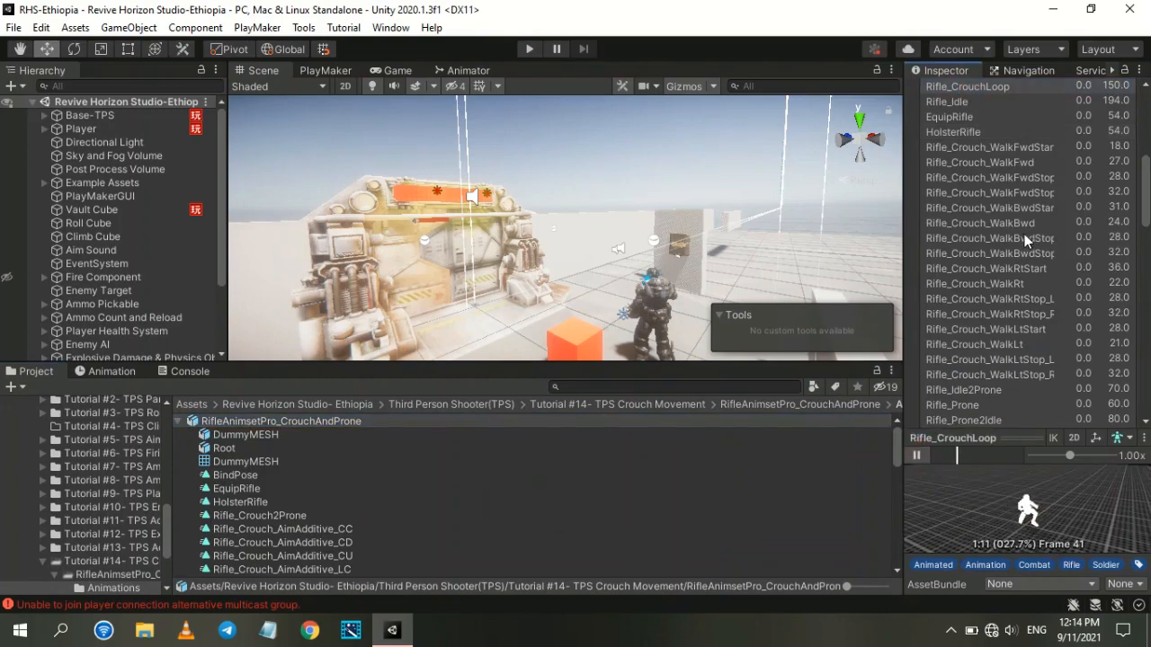
Step: Look through the crouch and prone clips and preview the Rifle_Crouch_WalkFwd animation
{"action": "scroll", "coordinate": [1025, 235], "scroll_direction": "down", "scroll_amount": 3}
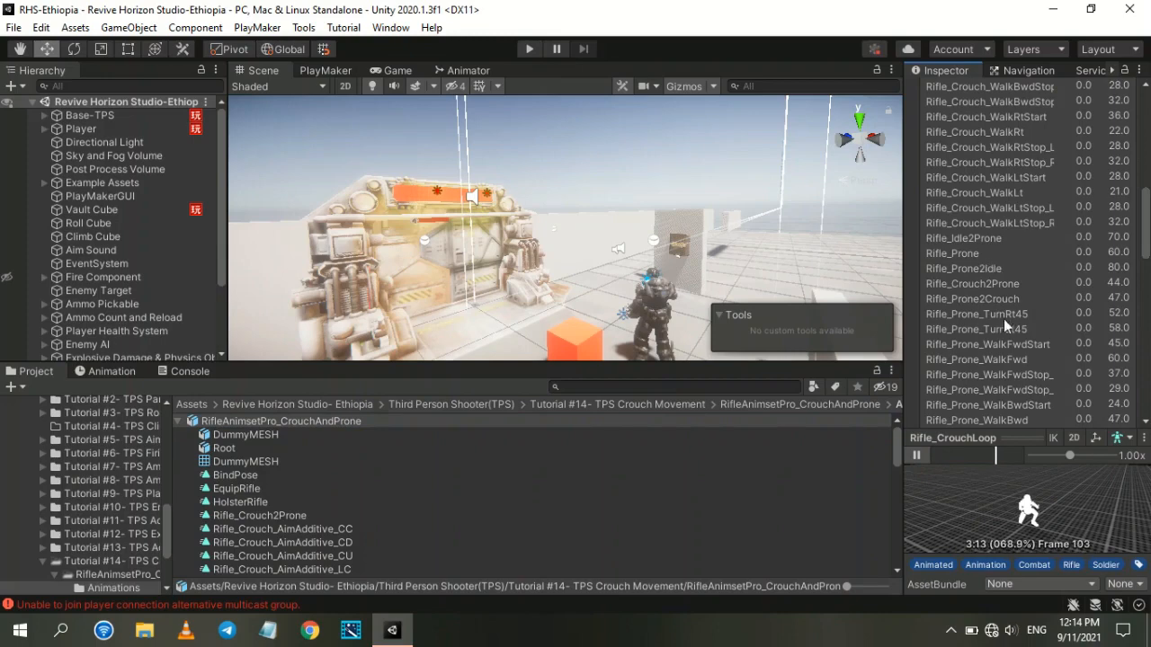
{"action": "scroll", "coordinate": [976, 242], "scroll_direction": "down", "scroll_amount": 3}
{"action": "scroll", "coordinate": [976, 241], "scroll_direction": "up", "scroll_amount": 10}
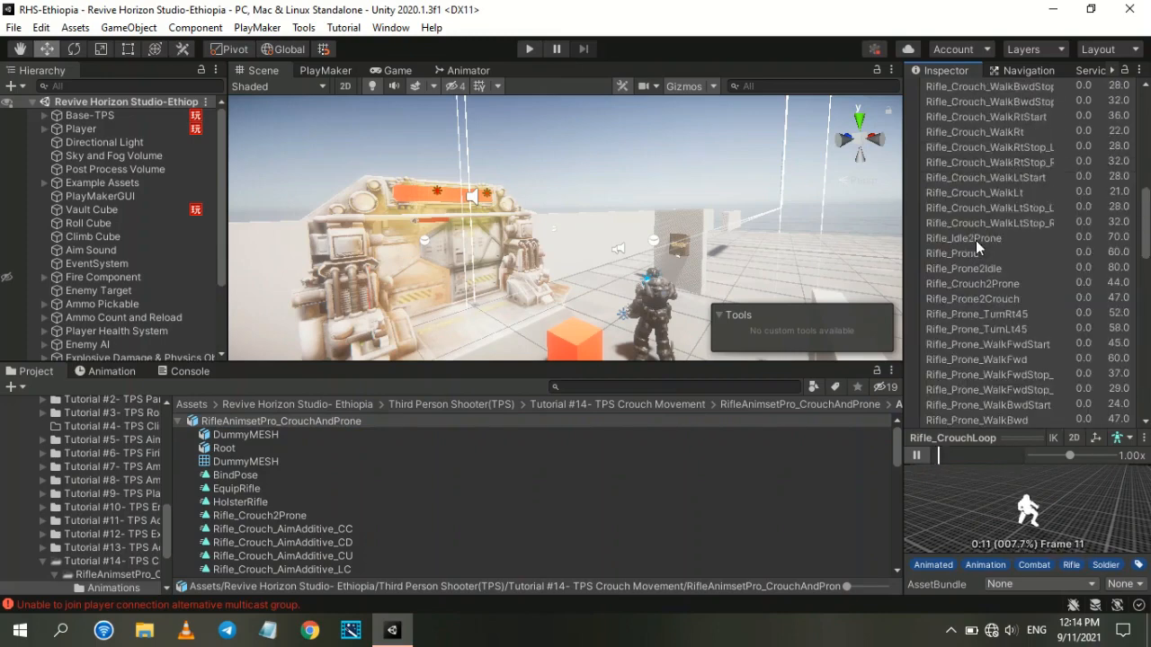
{"action": "scroll", "coordinate": [984, 256], "scroll_direction": "down", "scroll_amount": 5}
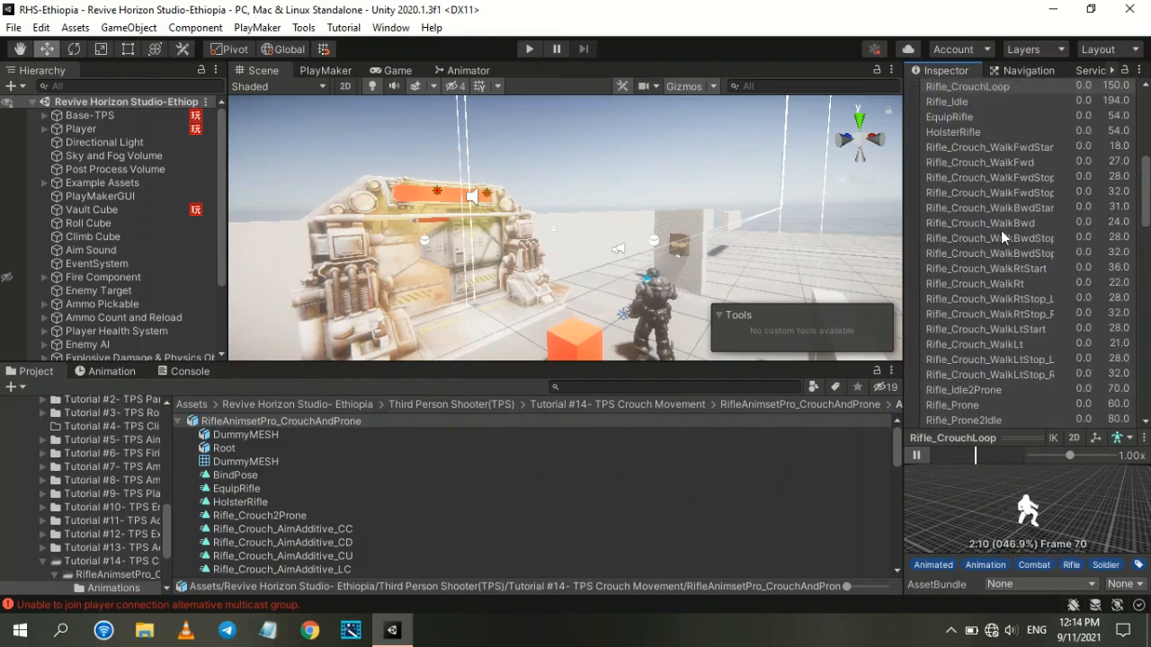
{"action": "left_click", "coordinate": [994, 162]}
{"action": "left_click", "coordinate": [923, 453]}
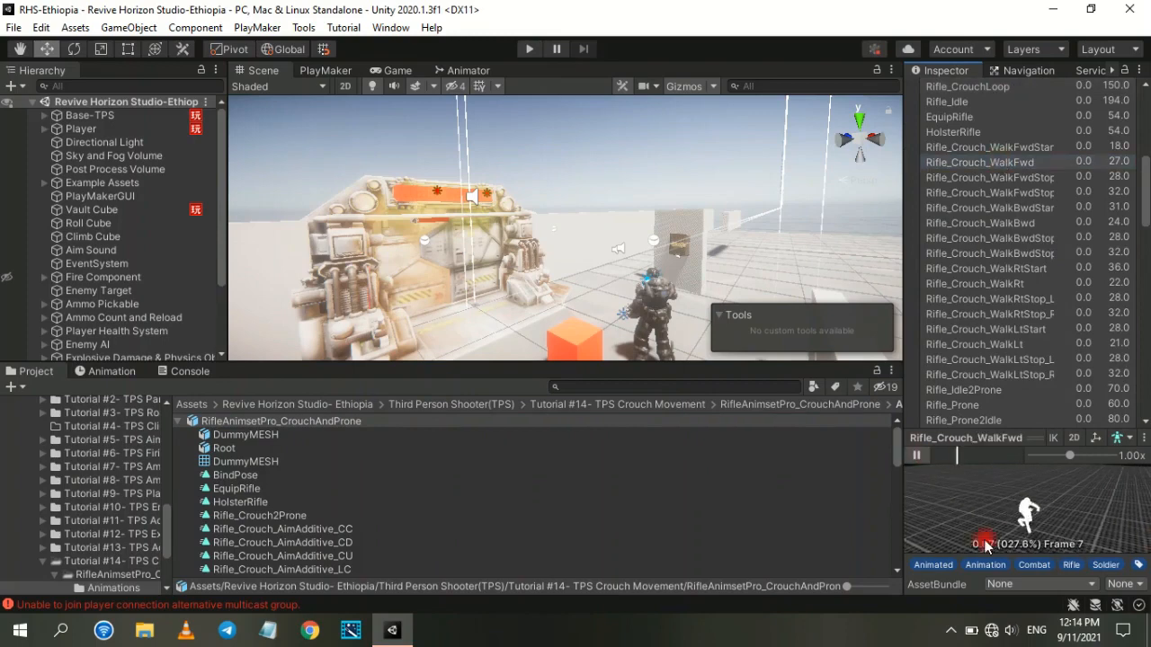
Step: Add the Rifle_CrouchLoop clip as a new state in the Player animator controller, beside the Rifle Death state
{"action": "left_click", "coordinate": [469, 70]}
{"action": "scroll", "coordinate": [290, 522], "scroll_direction": "down", "scroll_amount": 10}
{"action": "scroll", "coordinate": [292, 514], "scroll_direction": "down", "scroll_amount": 6}
{"action": "scroll", "coordinate": [294, 506], "scroll_direction": "up", "scroll_amount": 2}
{"action": "left_click", "coordinate": [255, 438]}
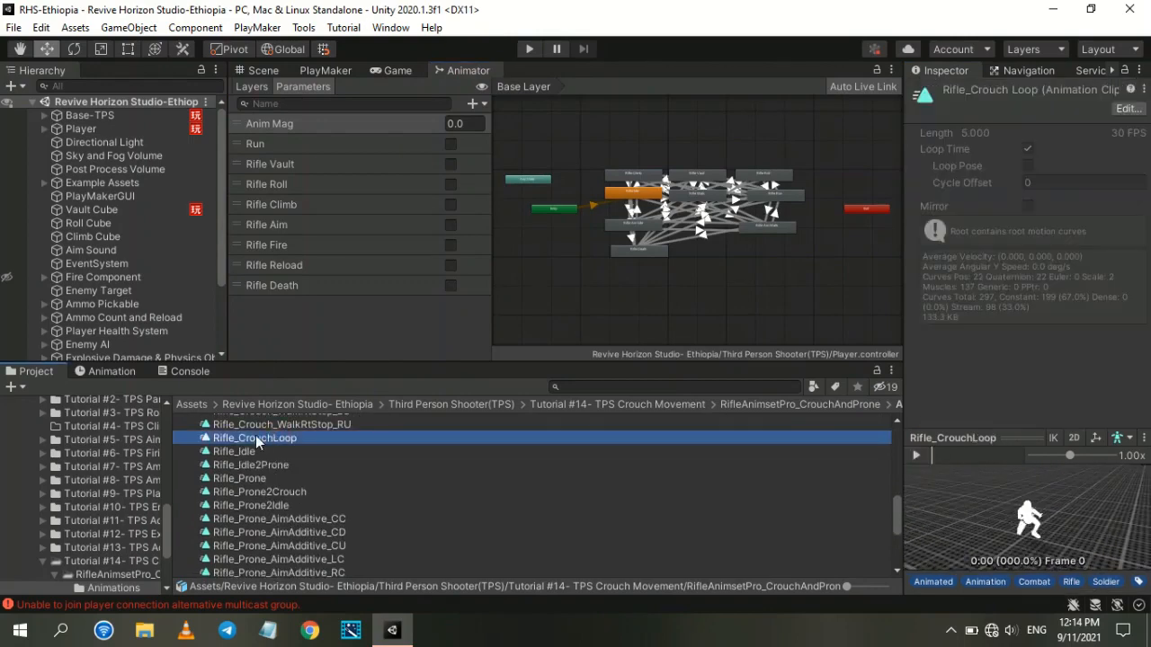
{"action": "left_click_drag", "start_coordinate": [720, 298], "coordinate": [688, 246]}
{"action": "scroll", "coordinate": [688, 247], "scroll_direction": "up", "scroll_amount": 3}
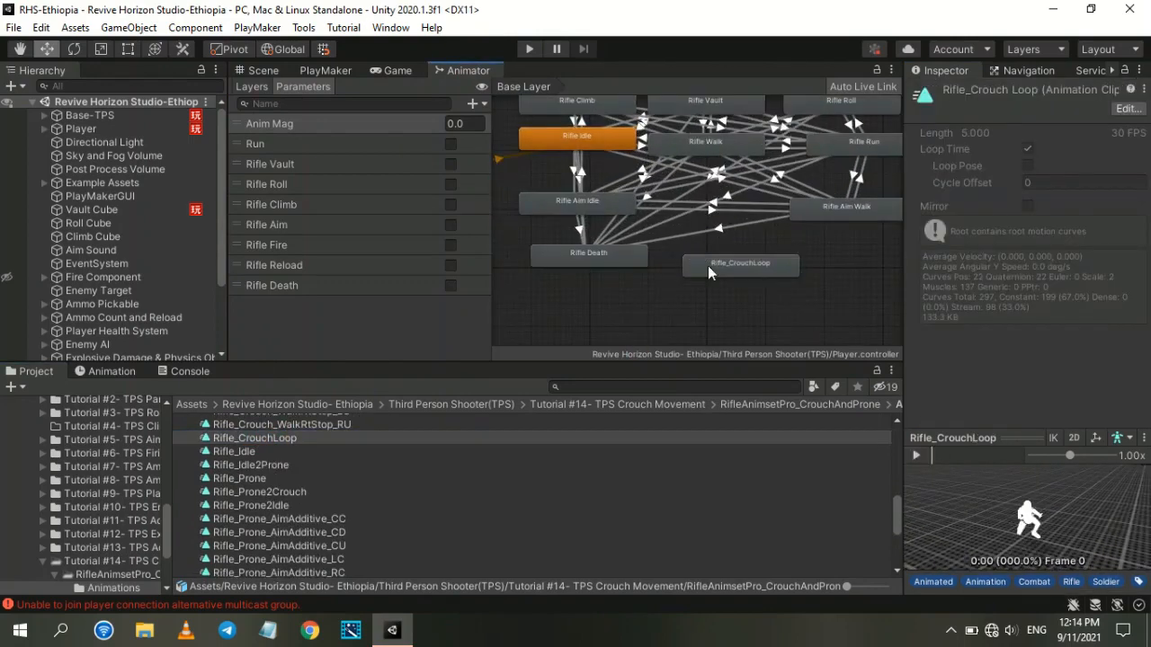
Step: Rename the Rifle_CrouchLoop state to Rifle Crouch Idle
{"action": "left_click", "coordinate": [708, 266]}
{"action": "double_click", "coordinate": [1007, 93]}
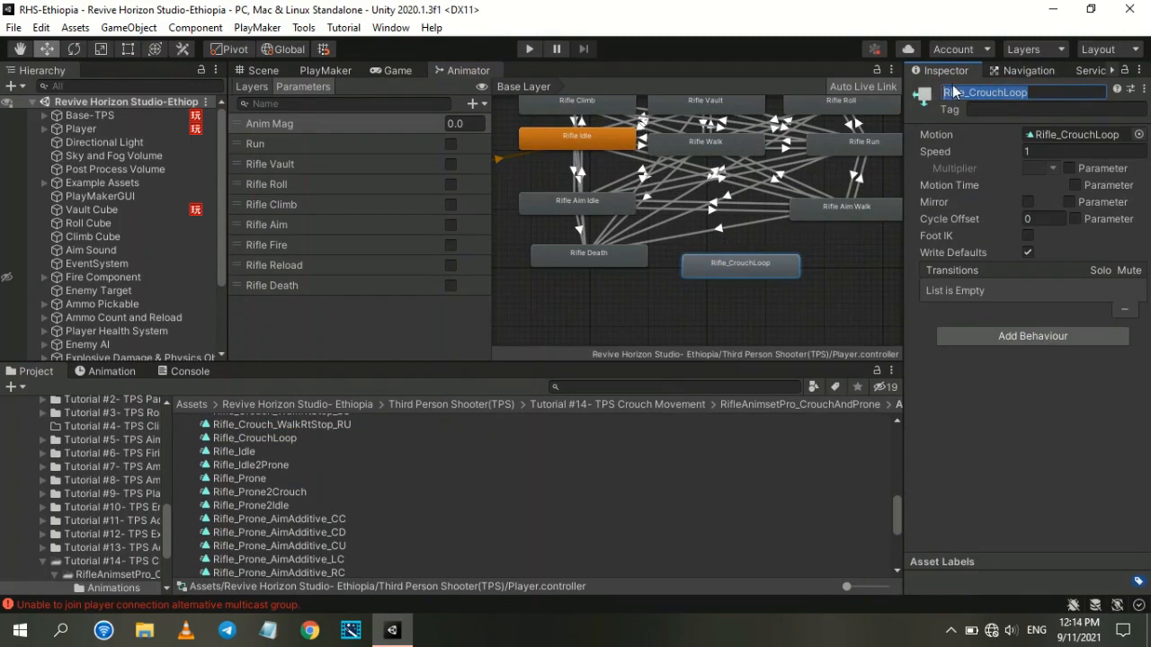
{"action": "left_click", "coordinate": [949, 89]}
{"action": "type", "text": "Rf"}
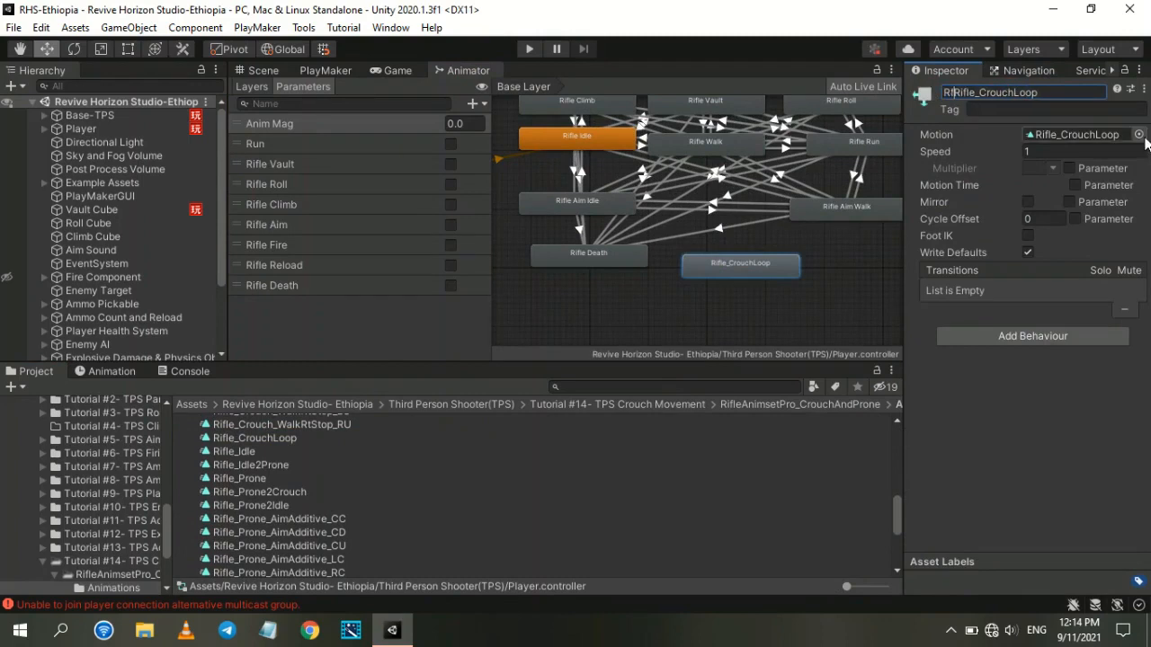
{"action": "key", "text": "ctrl+a"}
{"action": "type", "text": "R"}
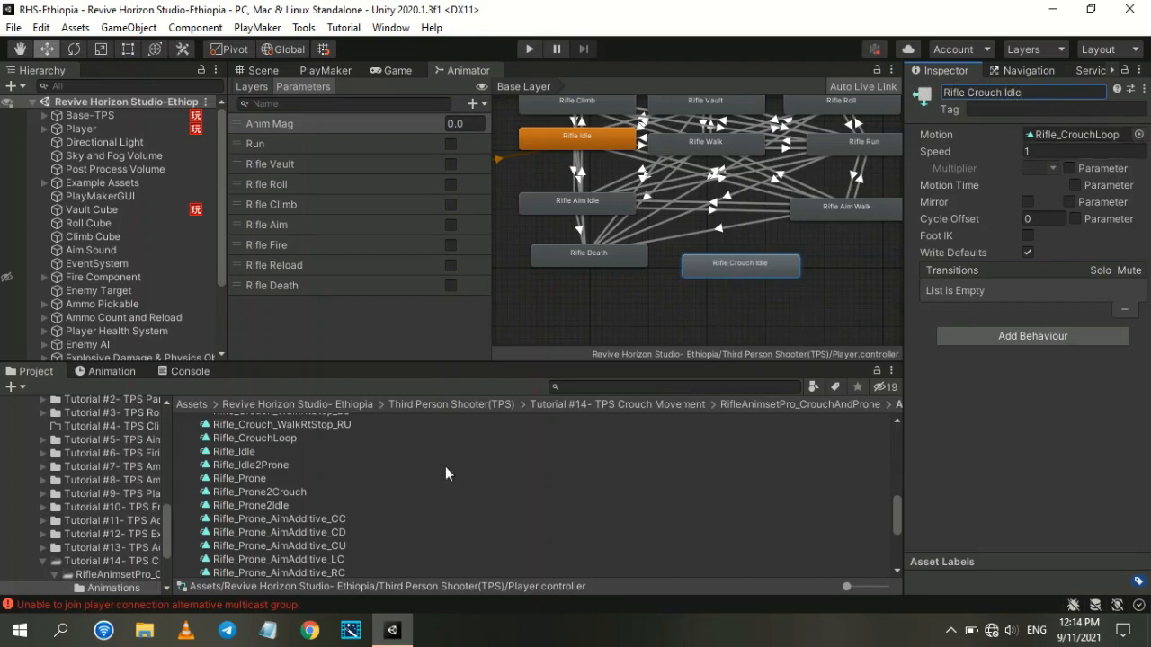
Step: Preview the Rifle_Crouch_WalkFwd clip and add it as a new animator state below Rifle Crouch Idle
{"action": "scroll", "coordinate": [250, 534], "scroll_direction": "down", "scroll_amount": 5}
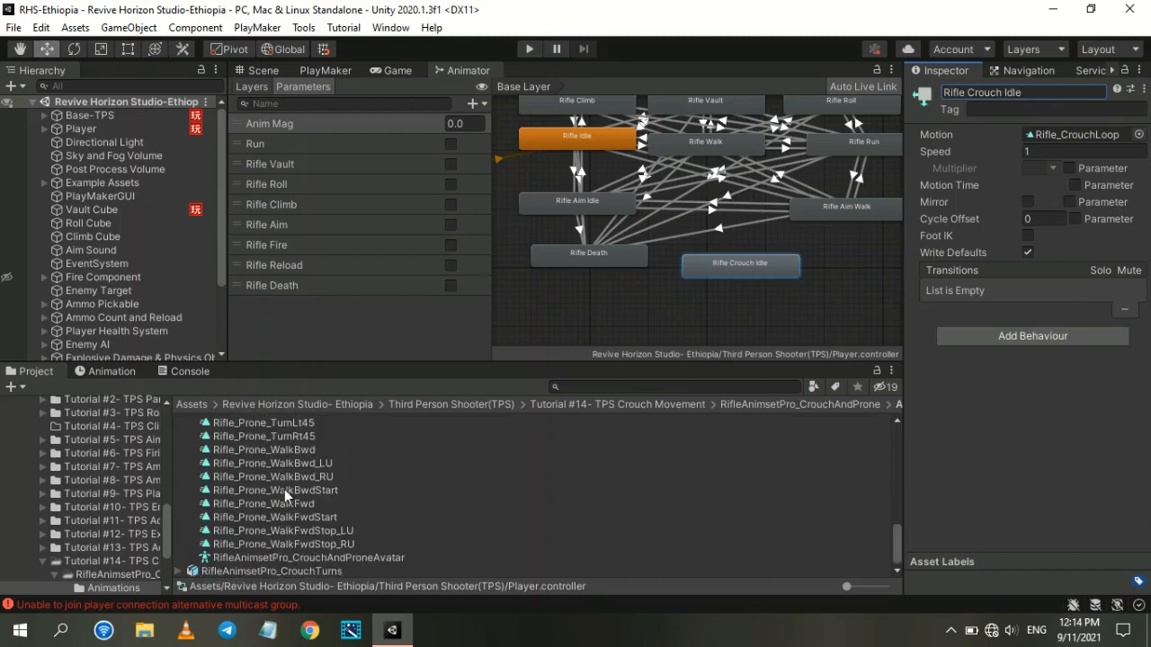
{"action": "scroll", "coordinate": [290, 493], "scroll_direction": "up", "scroll_amount": 5}
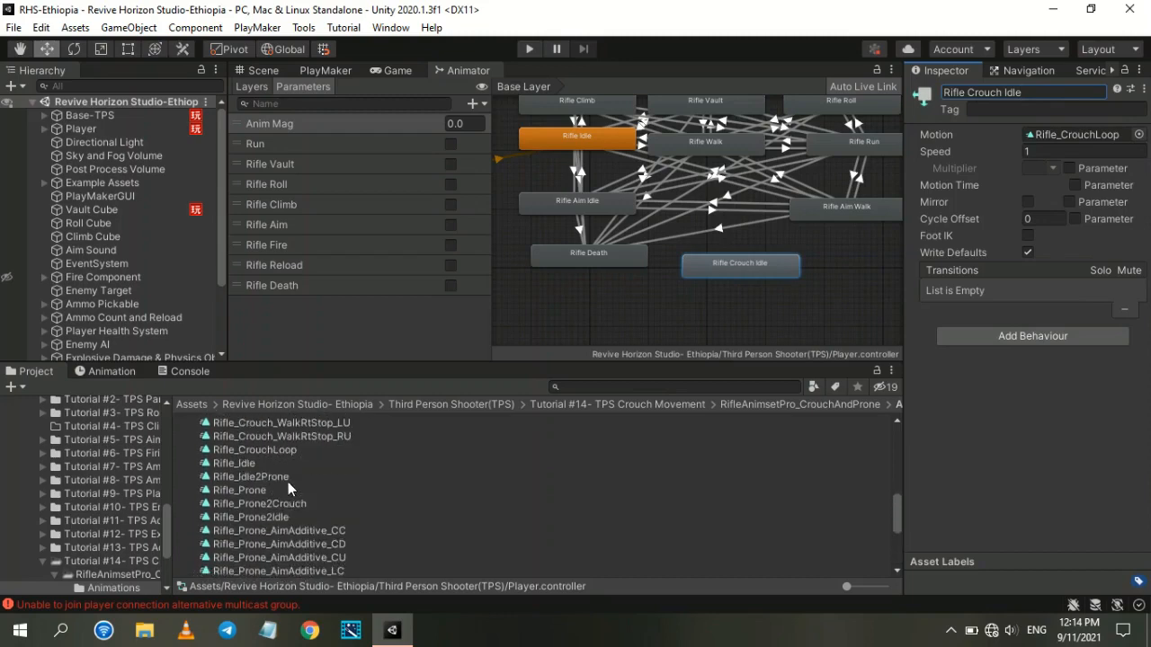
{"action": "scroll", "coordinate": [290, 493], "scroll_direction": "up", "scroll_amount": 3}
{"action": "left_click", "coordinate": [297, 440]}
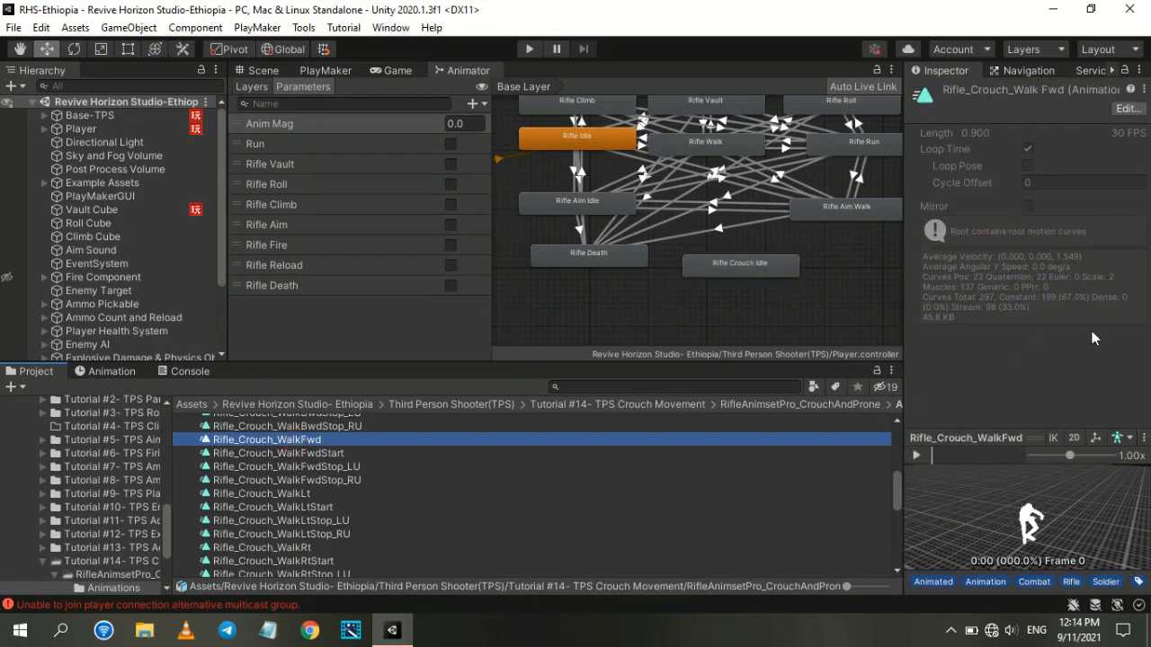
{"action": "left_click", "coordinate": [916, 455]}
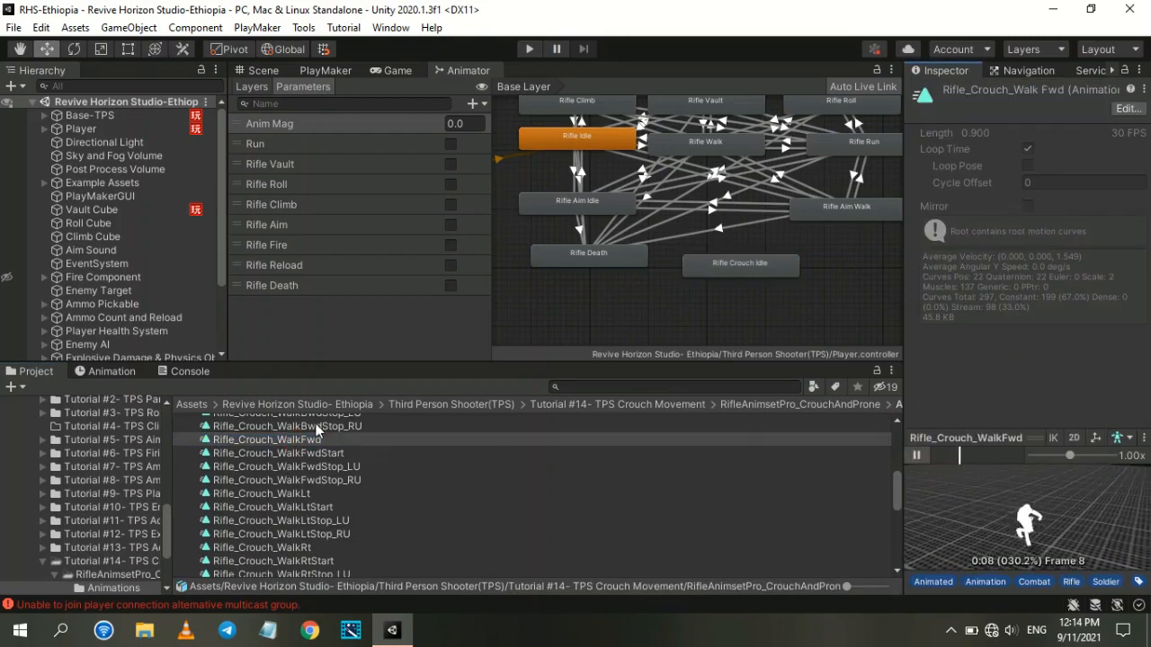
{"action": "left_click_drag", "start_coordinate": [311, 441], "coordinate": [741, 309]}
{"action": "scroll", "coordinate": [749, 298], "scroll_direction": "up", "scroll_amount": 3}
Step: Rename the Rifle_Crouch_WalkFwd state to Rifle Crouch Walk and align it under Rifle Crouch Idle
{"action": "double_click", "coordinate": [742, 318]}
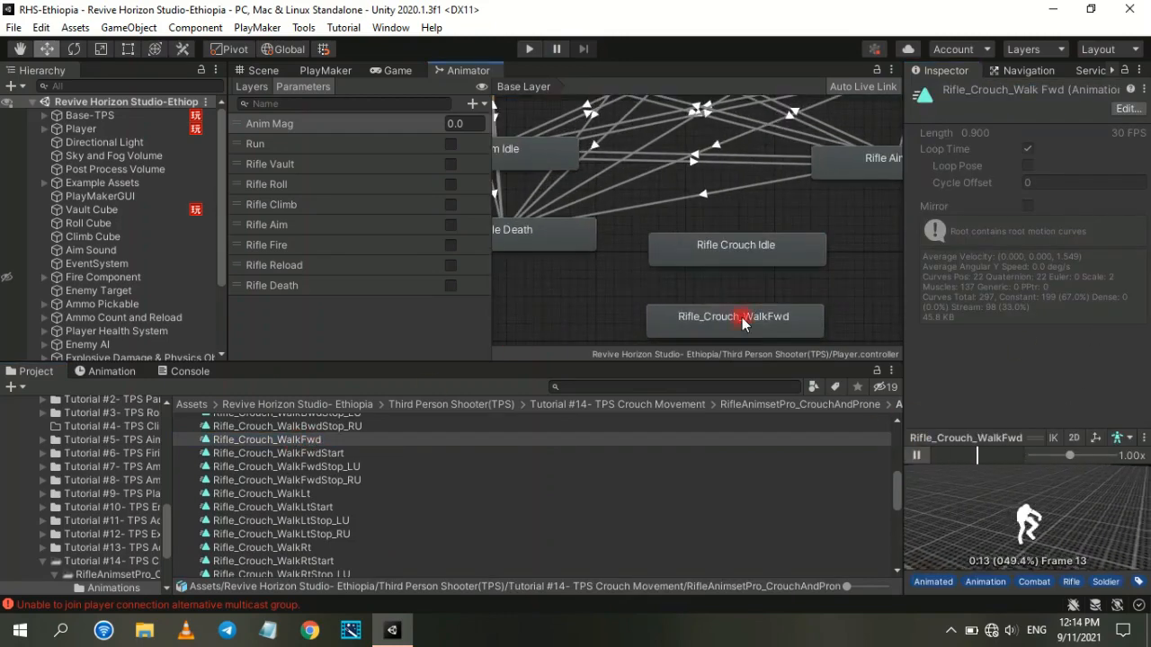
{"action": "left_click", "coordinate": [714, 310]}
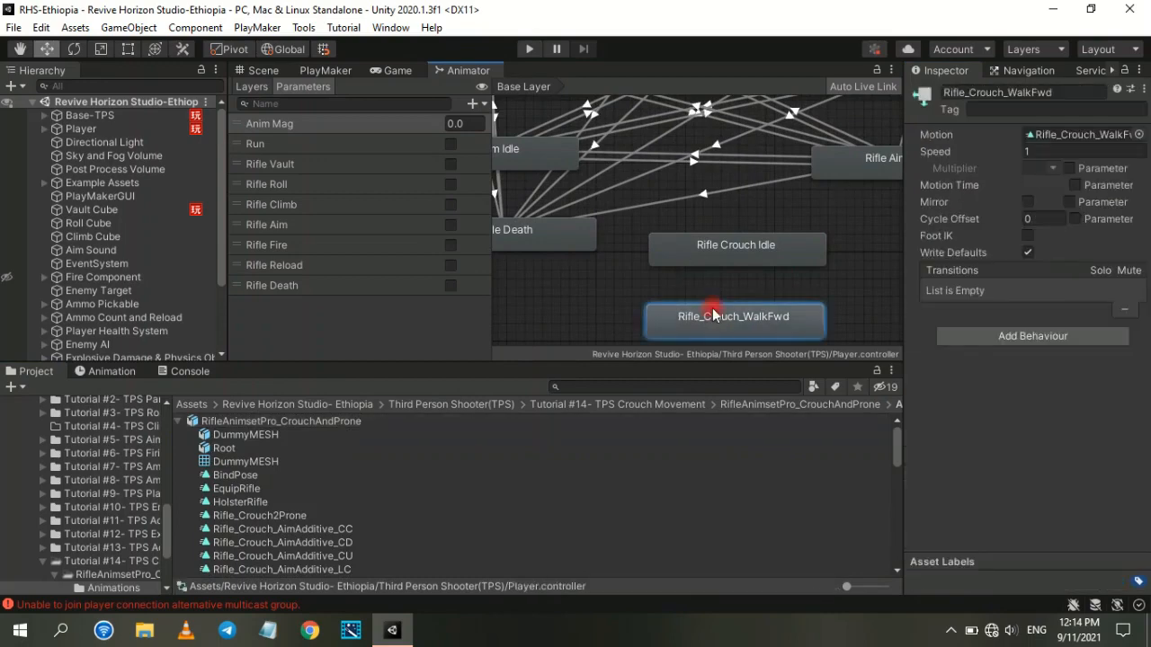
{"action": "left_click", "coordinate": [1062, 93]}
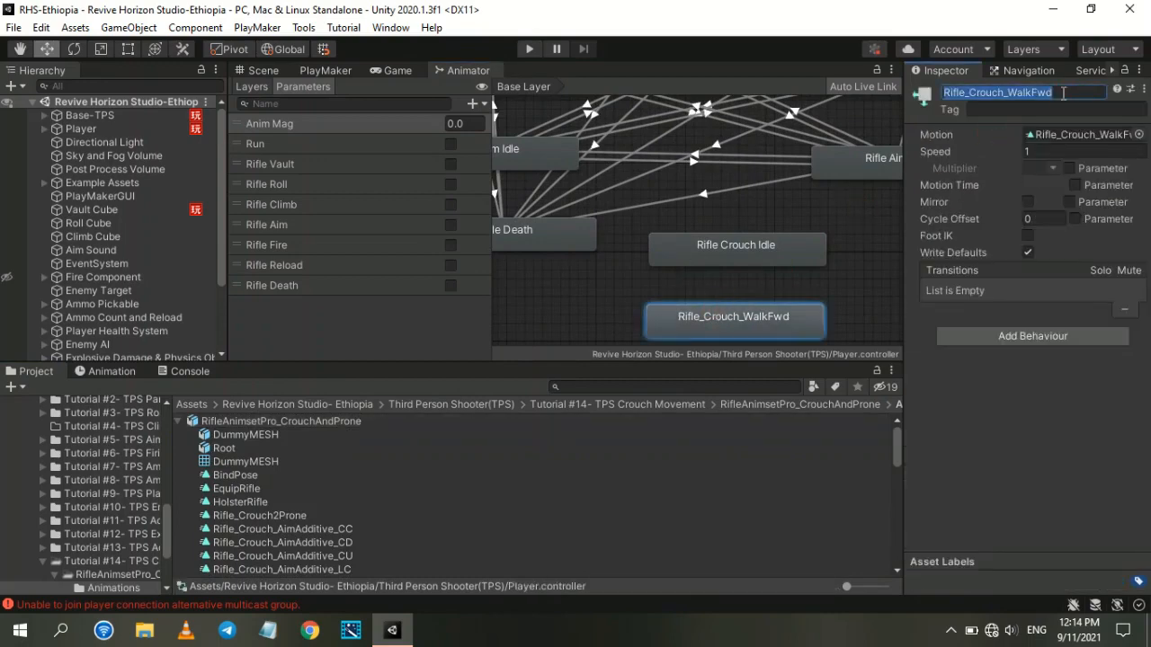
{"action": "type", "text": "Rifle Crou"}
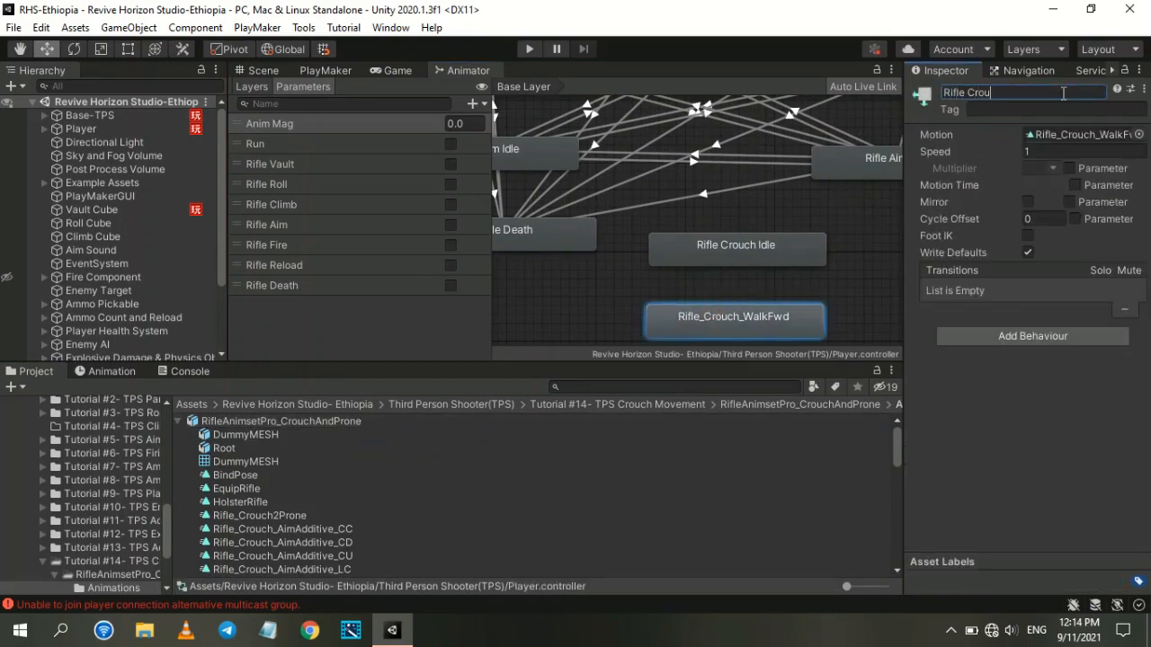
{"action": "key", "text": "Return"}
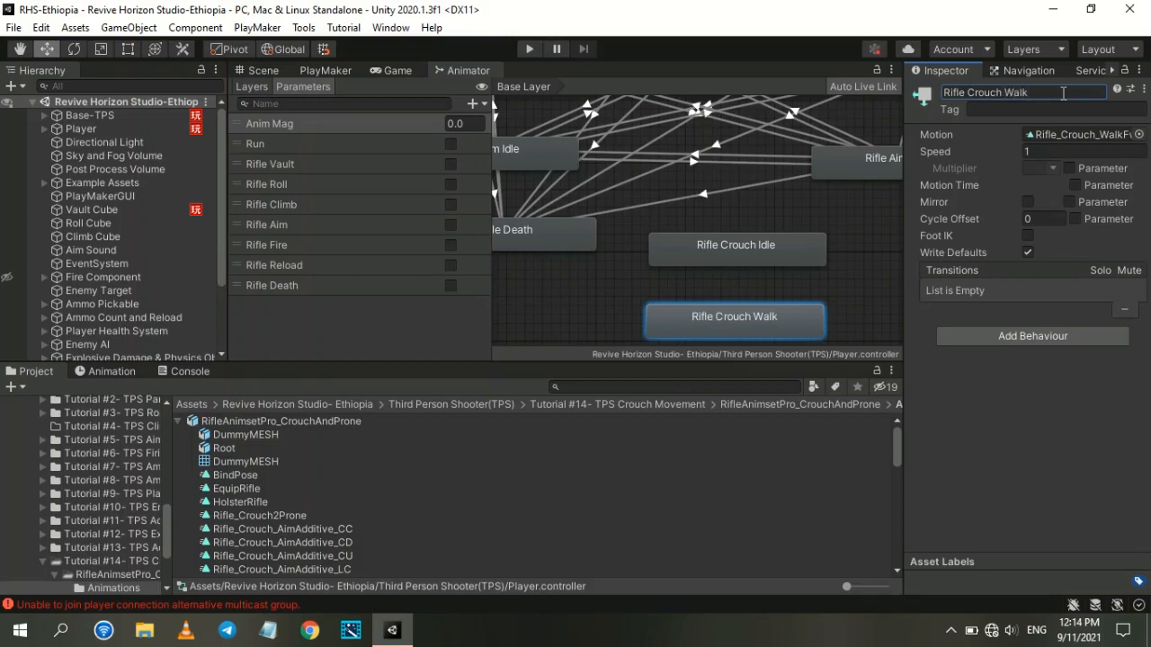
{"action": "left_click_drag", "start_coordinate": [743, 329], "coordinate": [752, 321]}
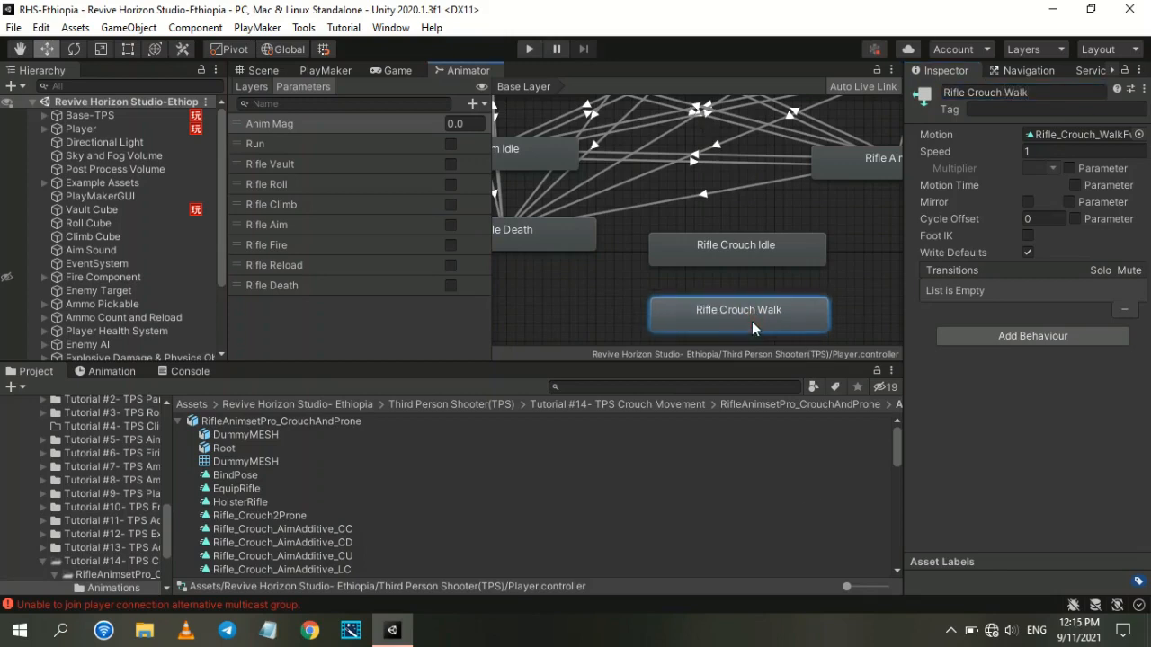
Step: Make transitions in both directions between the Rifle Crouch Idle and Rifle Crouch Walk states
{"action": "right_click", "coordinate": [740, 268]}
{"action": "right_click", "coordinate": [737, 257]}
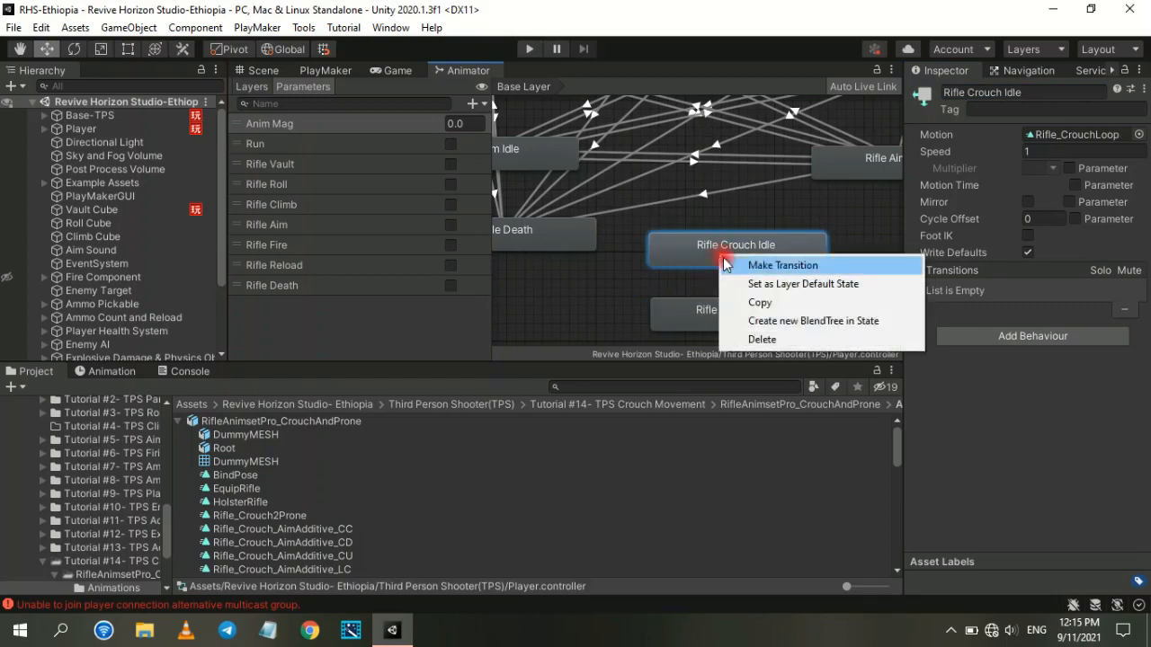
{"action": "left_click", "coordinate": [755, 265]}
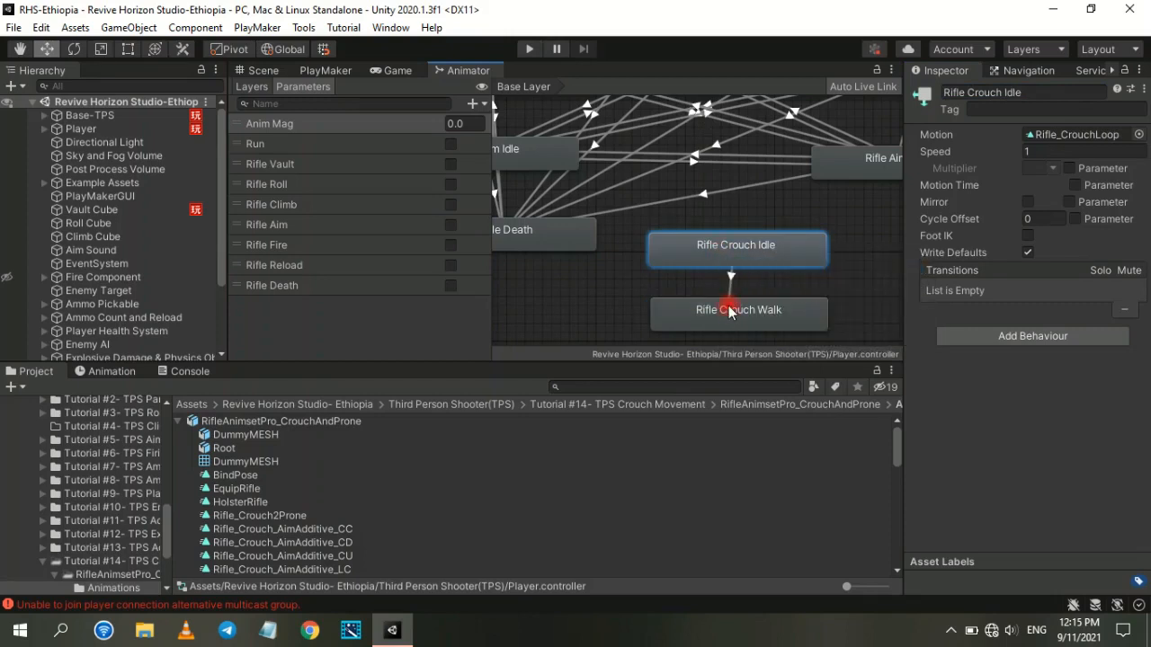
{"action": "right_click", "coordinate": [782, 317]}
{"action": "left_click", "coordinate": [814, 332]}
{"action": "left_click", "coordinate": [771, 254]}
Step: Turn off exit time on the Rifle Crouch Idle to Rifle Crouch Walk transition and add the condition Anim Mag Greater 0.1
{"action": "left_click", "coordinate": [735, 284]}
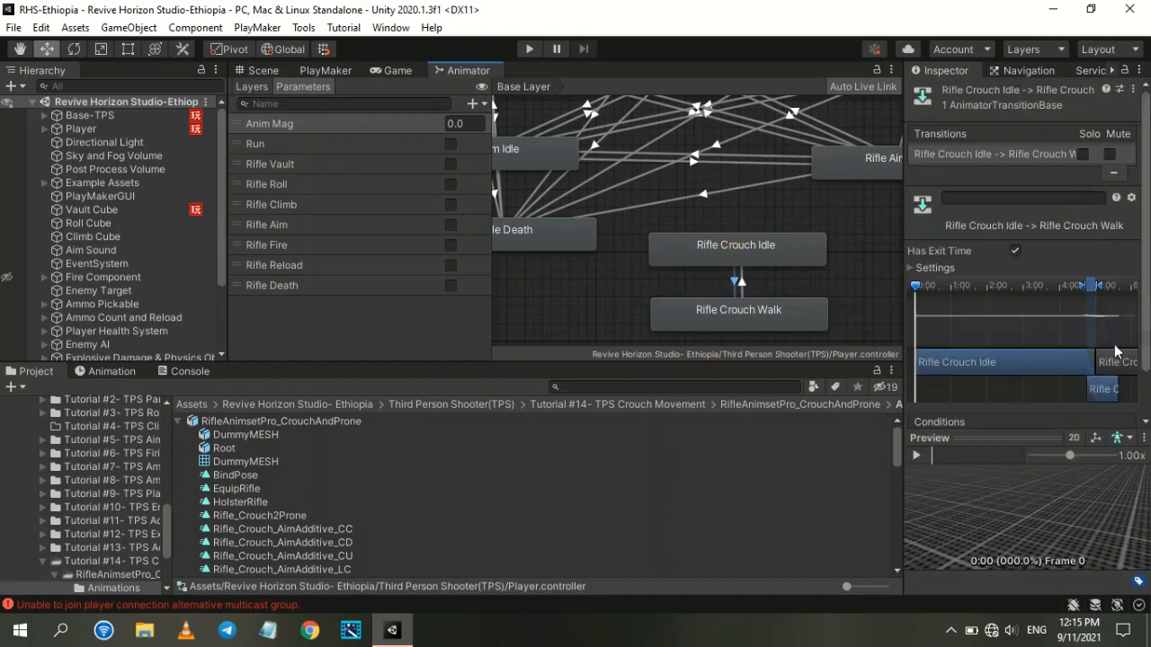
{"action": "left_click", "coordinate": [1014, 252]}
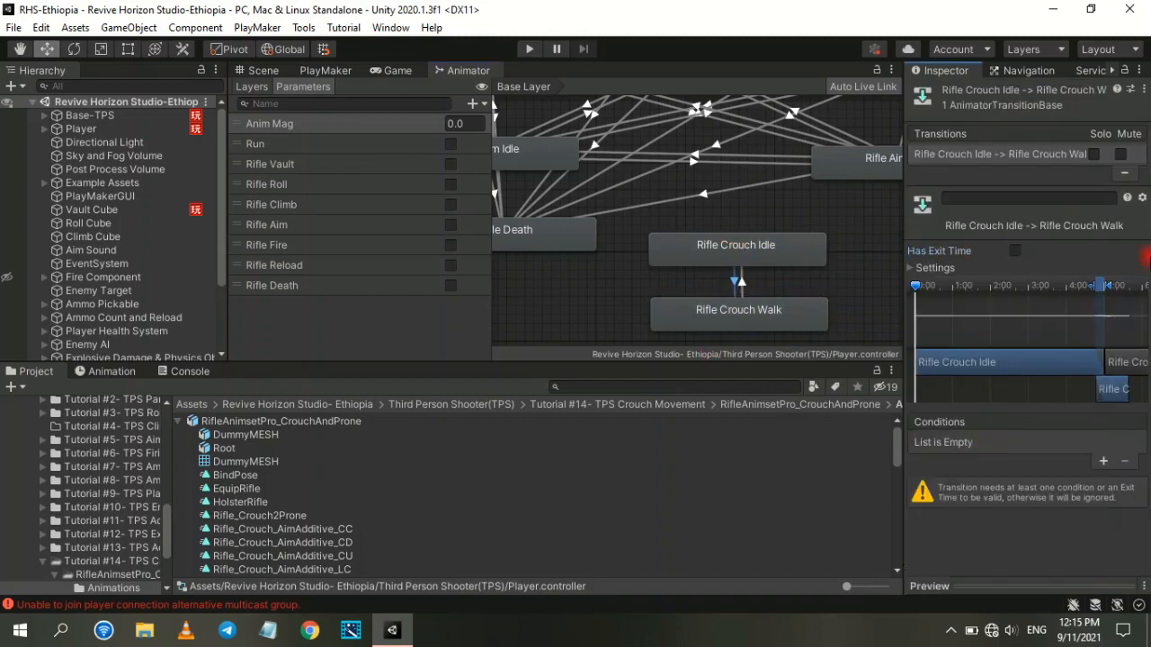
{"action": "left_click", "coordinate": [1105, 461]}
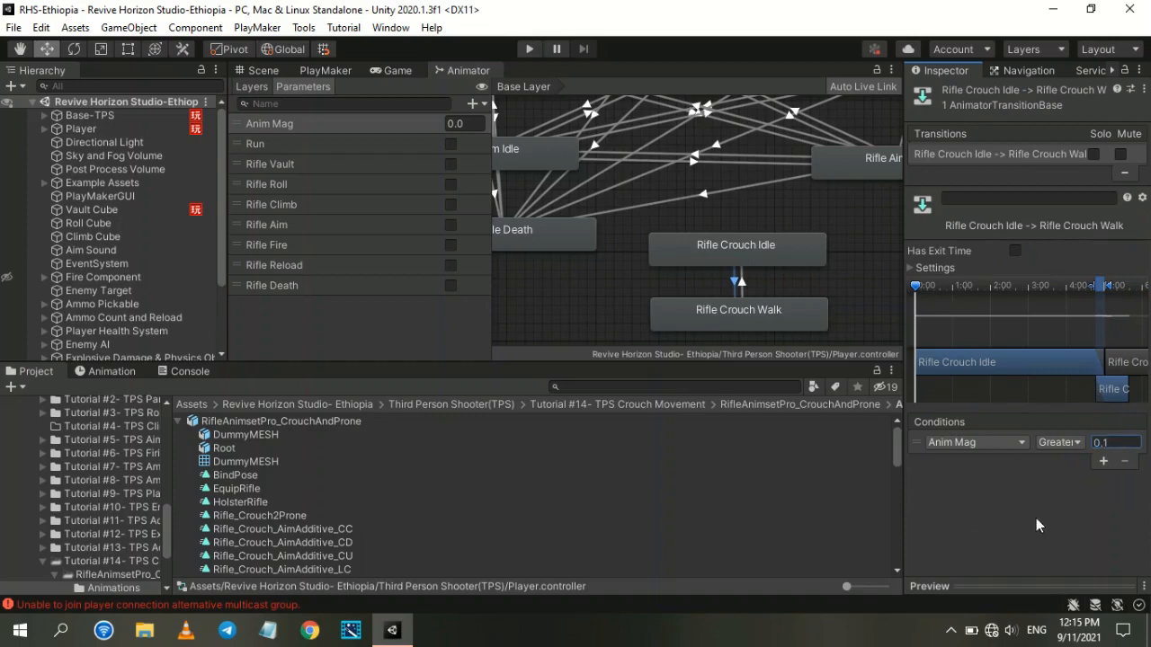
Step: Turn off exit time on the Rifle Crouch Walk to Rifle Crouch Idle transition and add the condition Anim Mag Less 0.1
{"action": "left_click", "coordinate": [742, 284]}
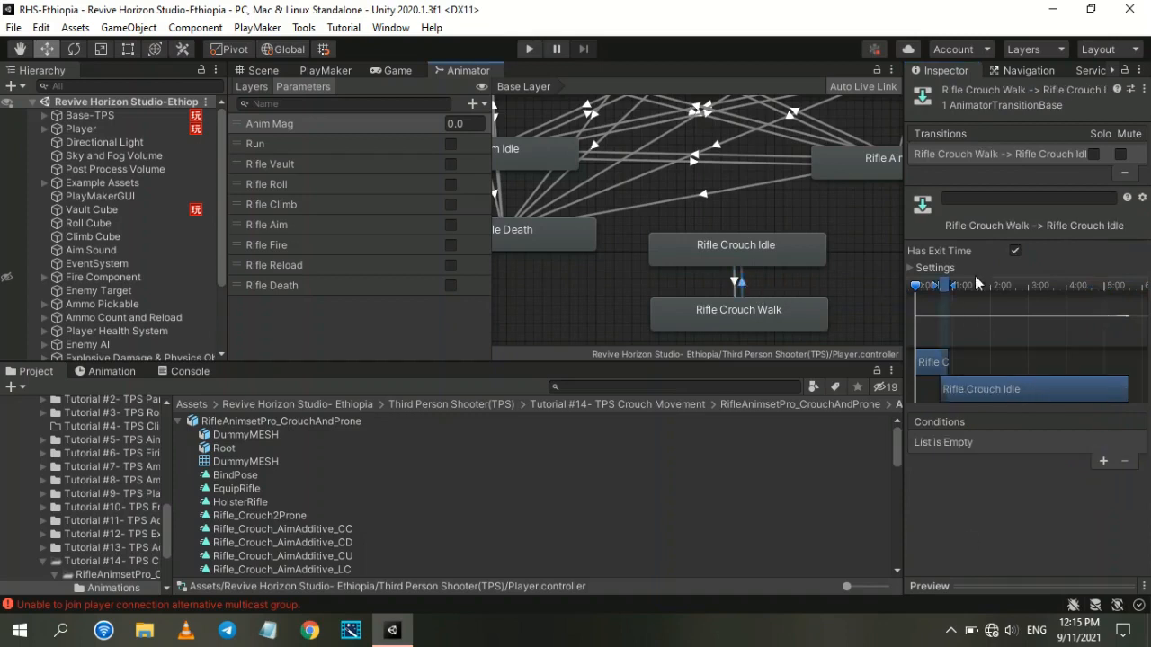
{"action": "left_click", "coordinate": [1015, 250]}
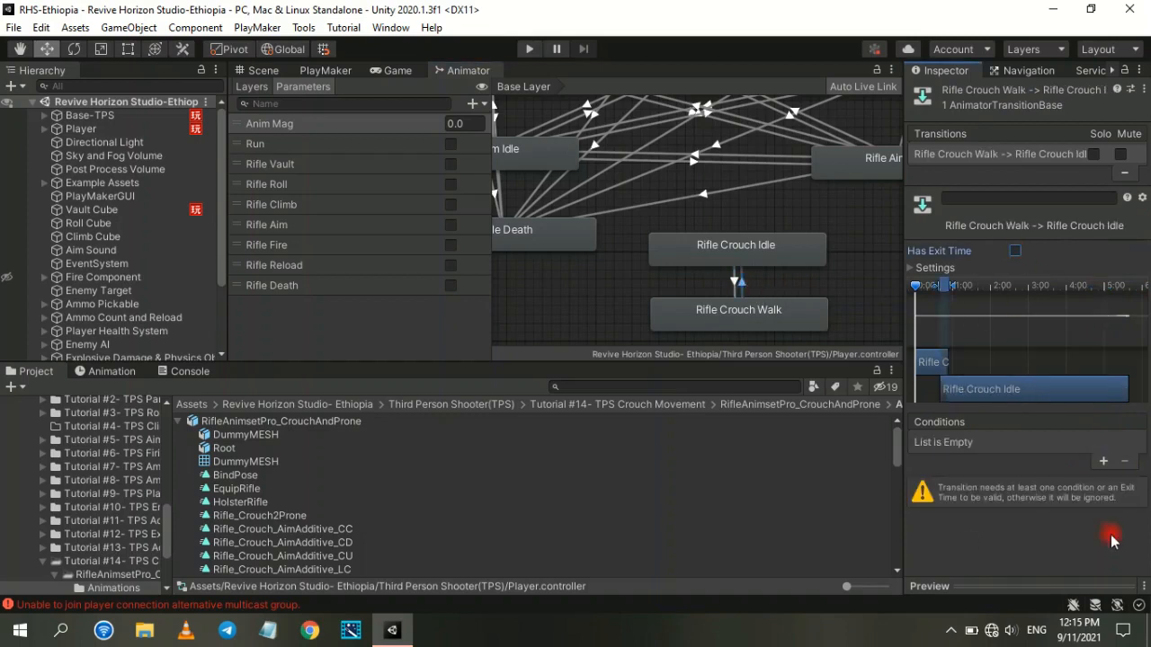
{"action": "left_click", "coordinate": [1104, 462]}
{"action": "left_click", "coordinate": [991, 444]}
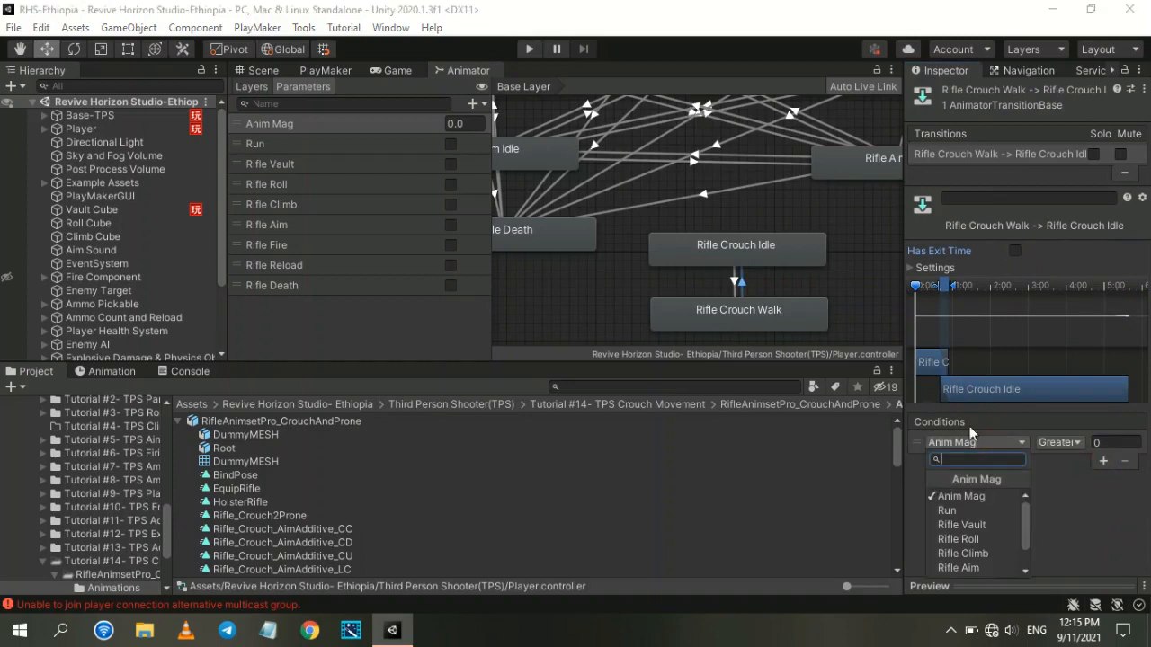
{"action": "scroll", "coordinate": [975, 535], "scroll_direction": "down", "scroll_amount": 2}
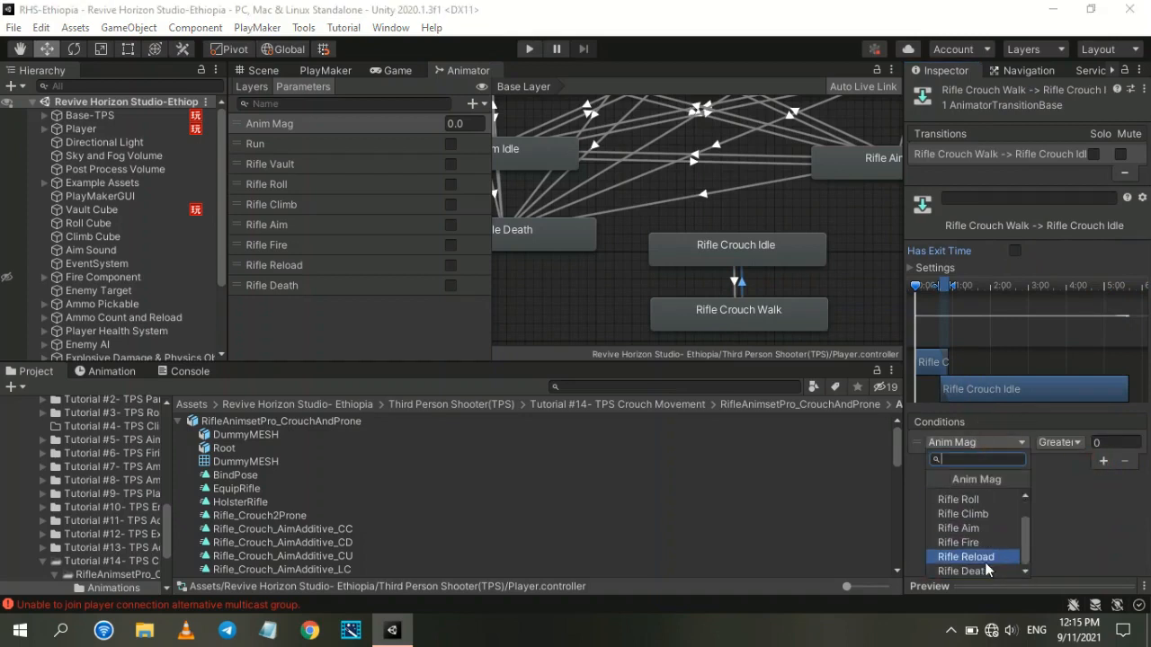
{"action": "left_click", "coordinate": [1075, 442]}
{"action": "left_click", "coordinate": [1066, 475]}
{"action": "left_click", "coordinate": [1112, 441]}
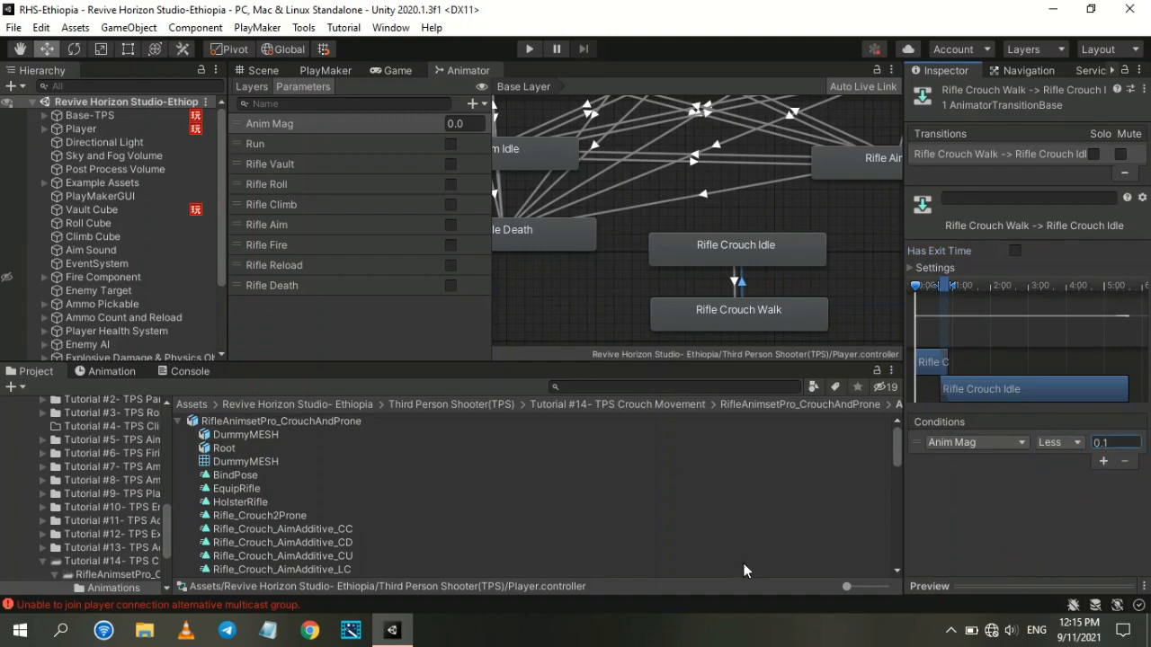
{"action": "type", "text": ".1"}
Step: Add a bool animator parameter named Rifle Crouch
{"action": "scroll", "coordinate": [598, 272], "scroll_direction": "down", "scroll_amount": 3}
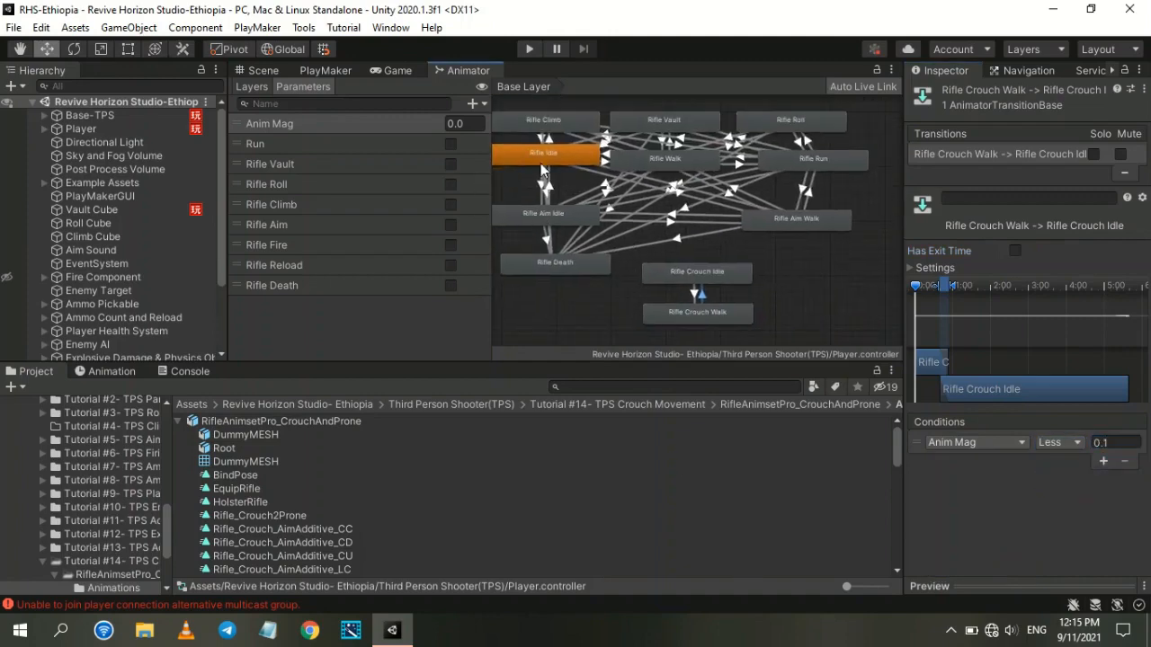
{"action": "left_click", "coordinate": [474, 102]}
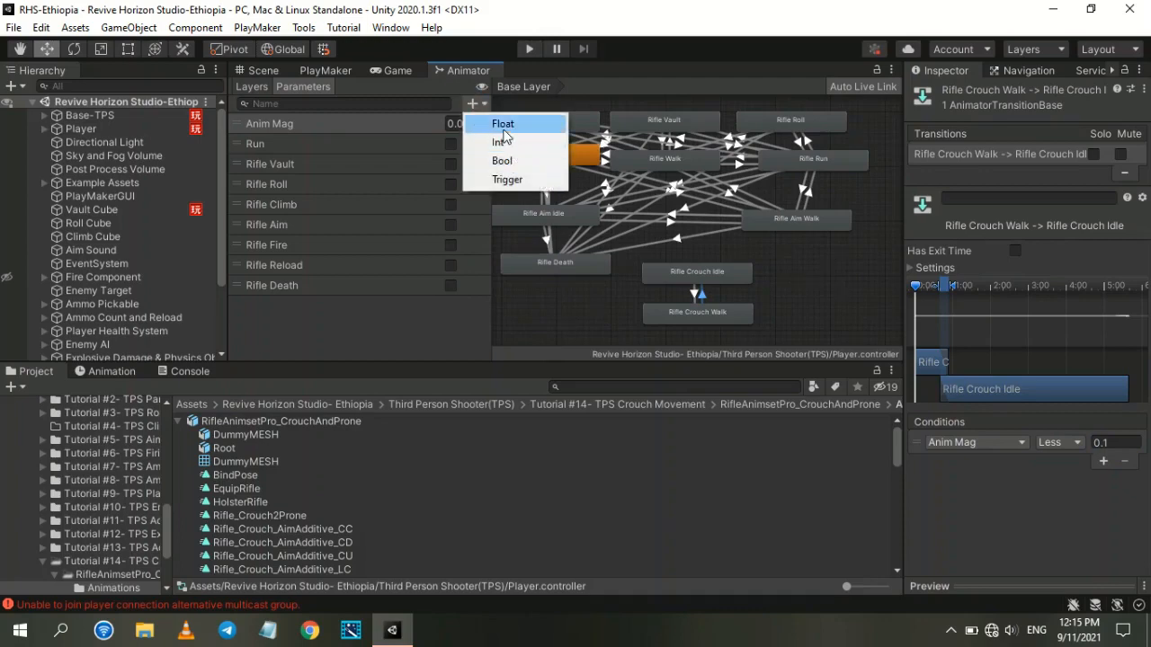
{"action": "left_click", "coordinate": [499, 162]}
{"action": "type", "text": "Rifle Crouch"}
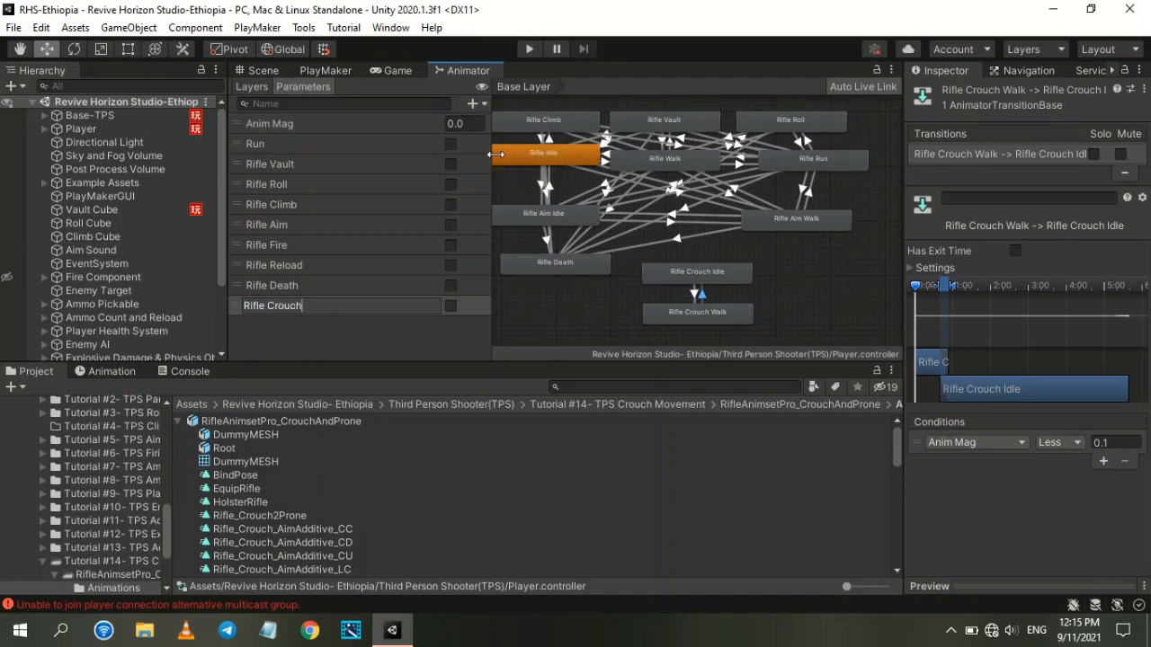
{"action": "key", "text": "Return"}
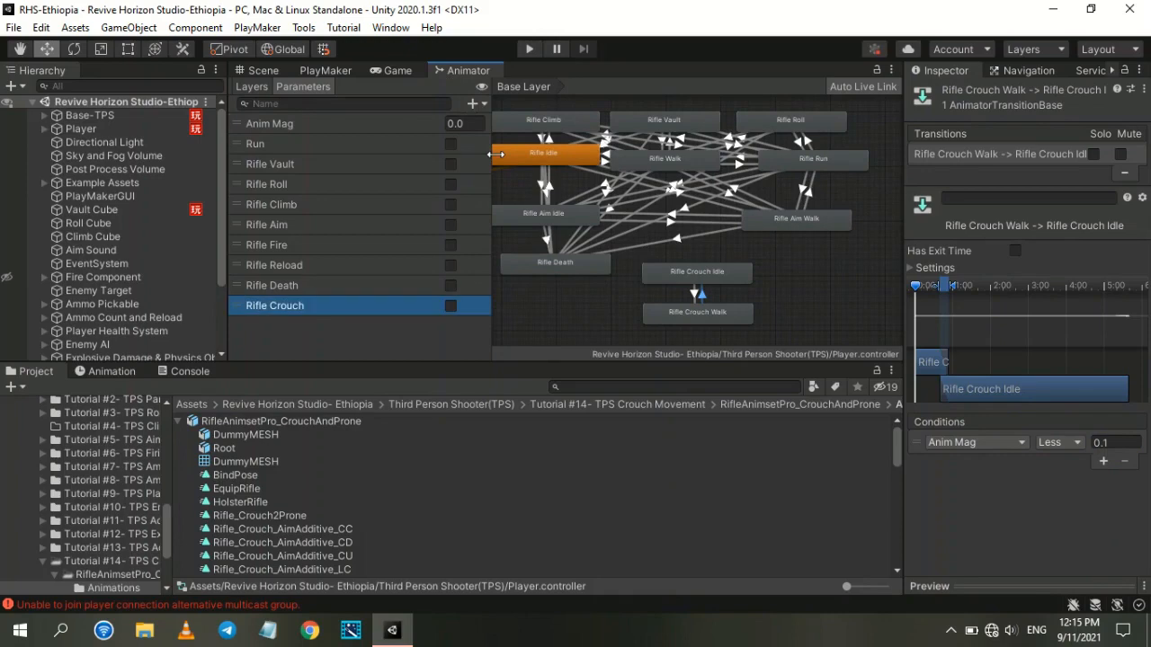
{"action": "scroll", "coordinate": [530, 313], "scroll_direction": "up", "scroll_amount": 2}
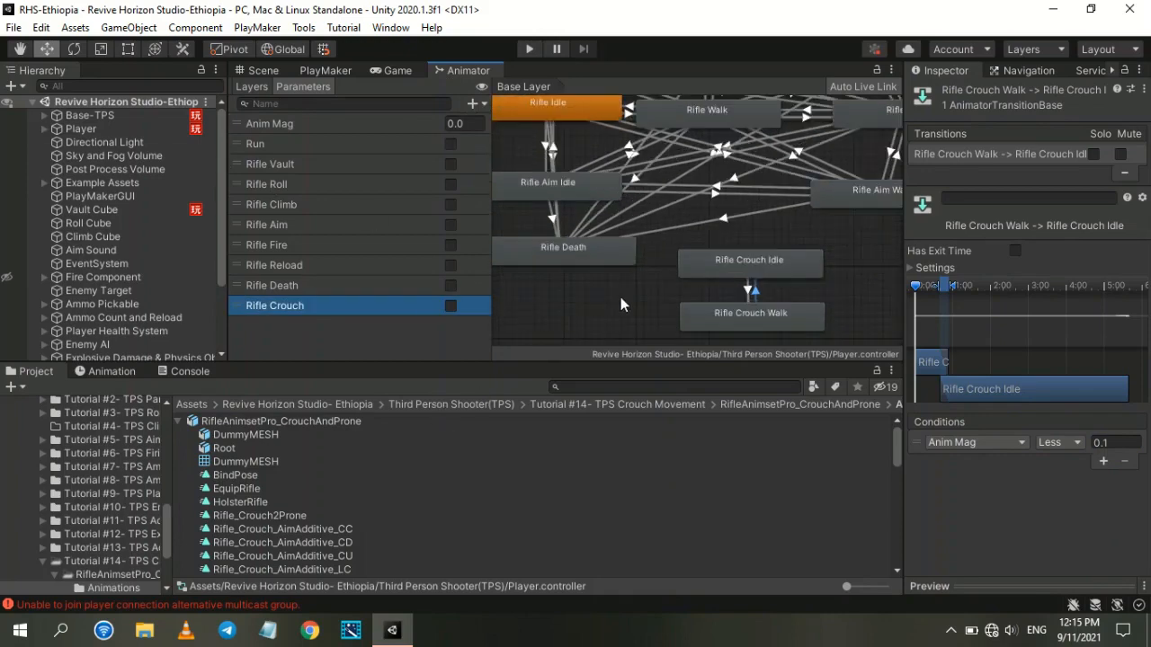
{"action": "right_click", "coordinate": [600, 261]}
{"action": "left_click", "coordinate": [629, 264]}
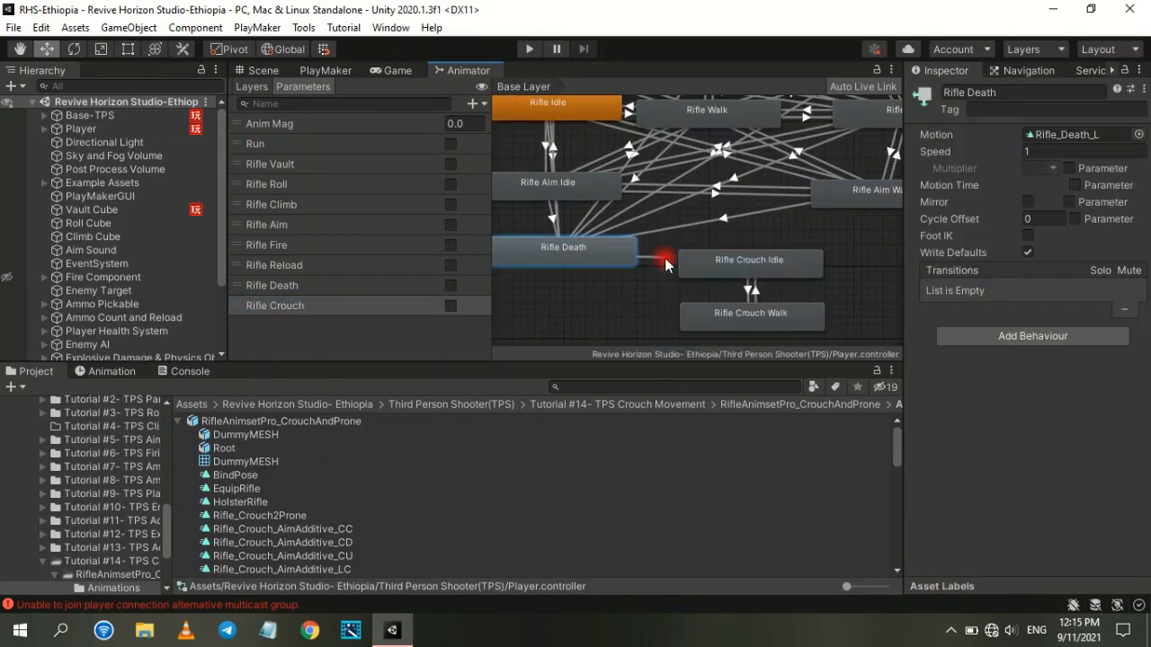
{"action": "right_click", "coordinate": [650, 258]}
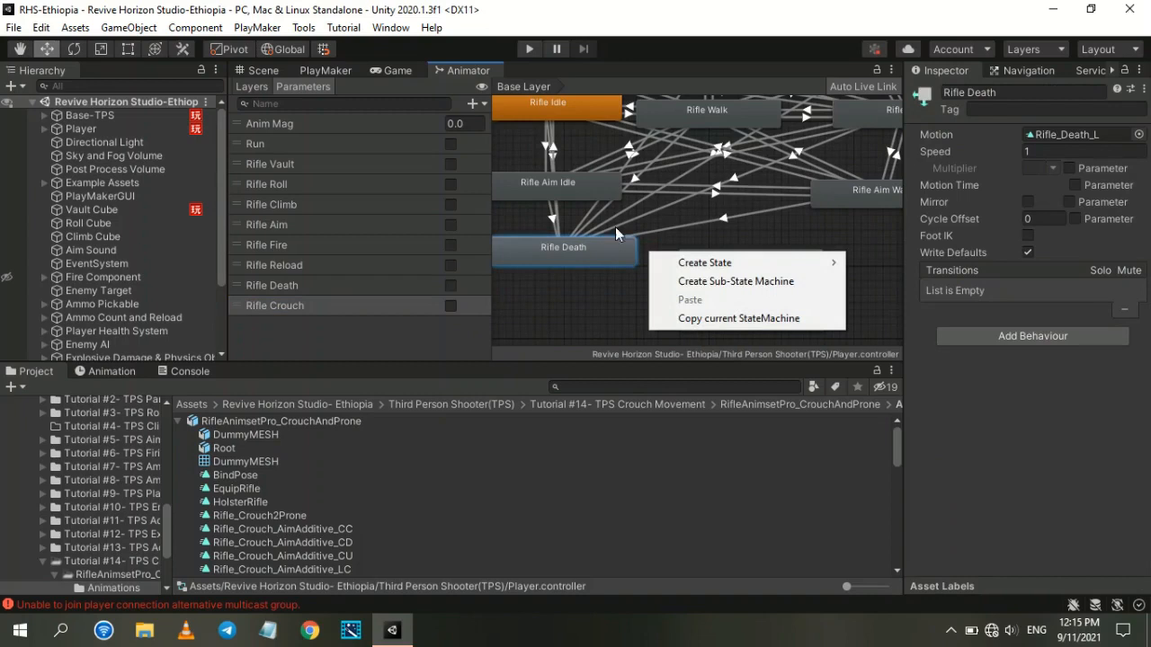
{"action": "left_click", "coordinate": [591, 150]}
{"action": "scroll", "coordinate": [588, 162], "scroll_direction": "down", "scroll_amount": 5}
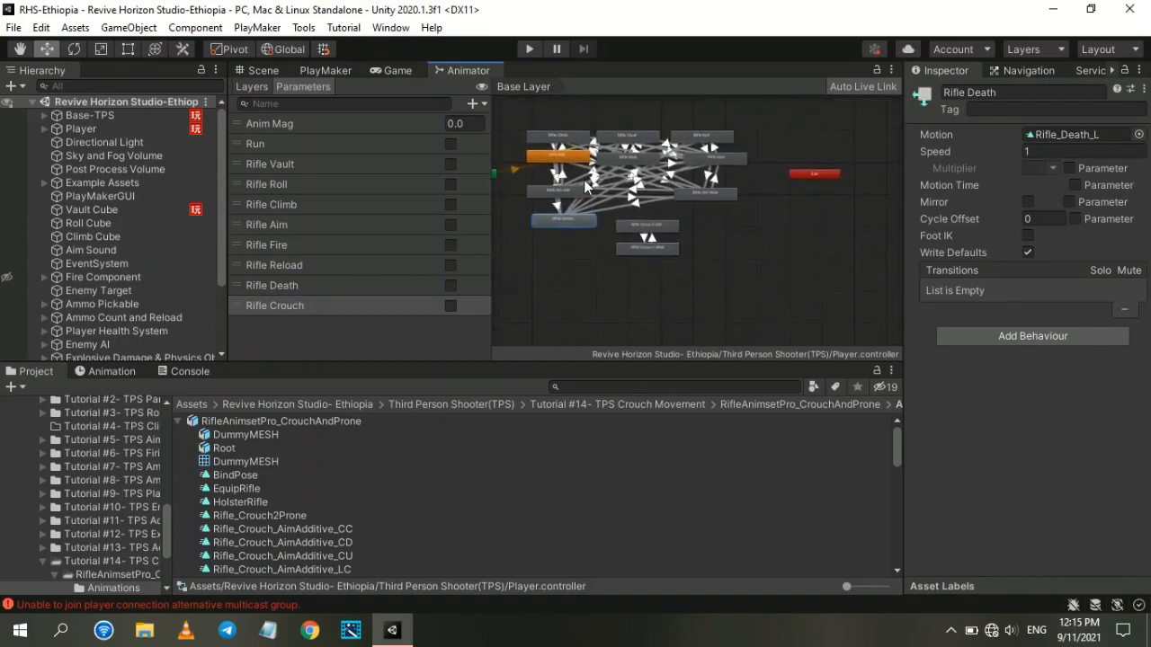
Step: Make a transition from the Rifle Idle state to Rifle Crouch Idle
{"action": "scroll", "coordinate": [585, 175], "scroll_direction": "up", "scroll_amount": 3}
{"action": "left_click", "coordinate": [577, 159]}
{"action": "right_click", "coordinate": [576, 159]}
{"action": "left_click", "coordinate": [613, 168]}
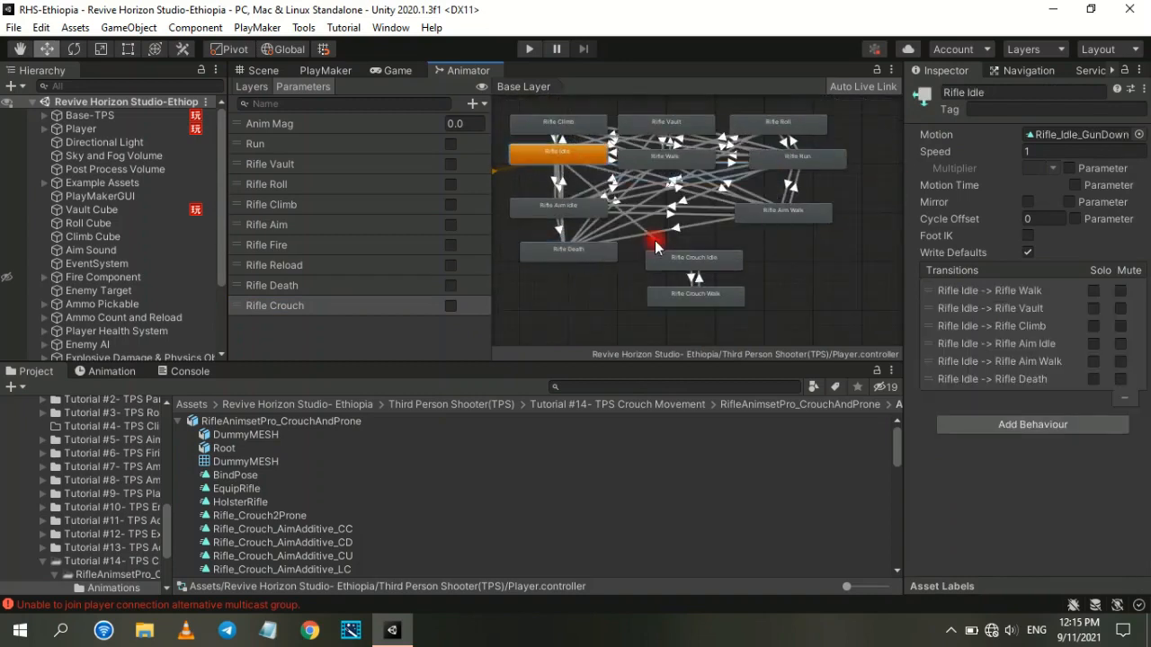
{"action": "left_click", "coordinate": [669, 259]}
Step: Make transitions from the Rifle Walk and Rifle Run states to Rifle Crouch Idle
{"action": "right_click", "coordinate": [679, 170]}
{"action": "left_click", "coordinate": [679, 169]}
{"action": "left_click", "coordinate": [693, 256]}
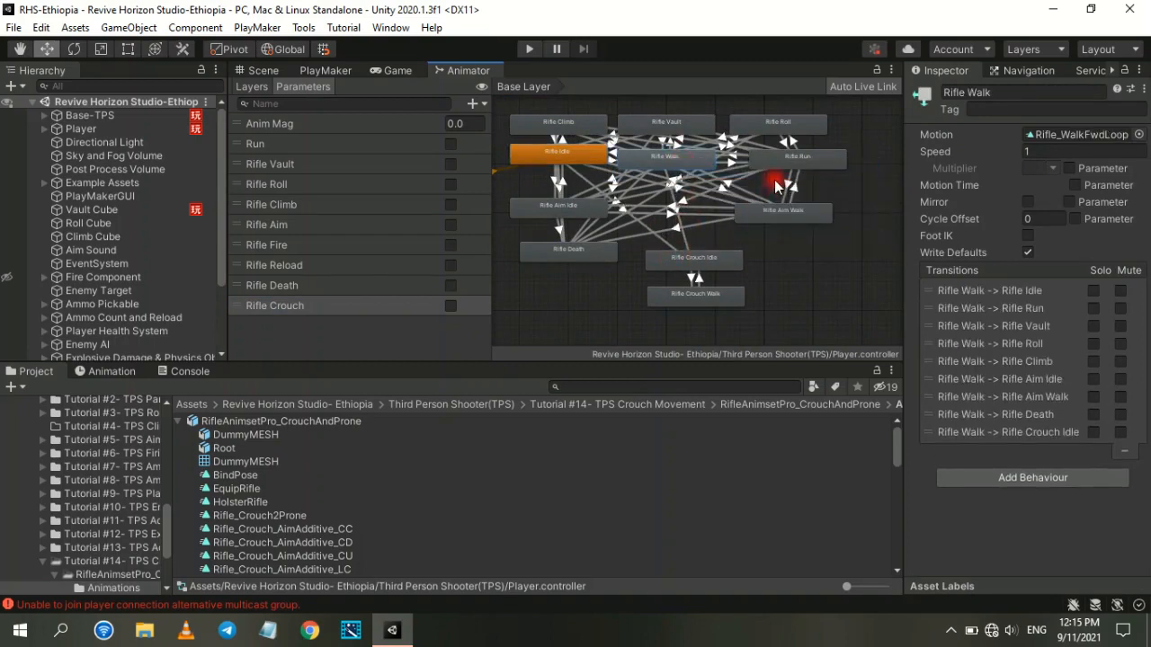
{"action": "right_click", "coordinate": [762, 160]}
{"action": "left_click", "coordinate": [746, 168]}
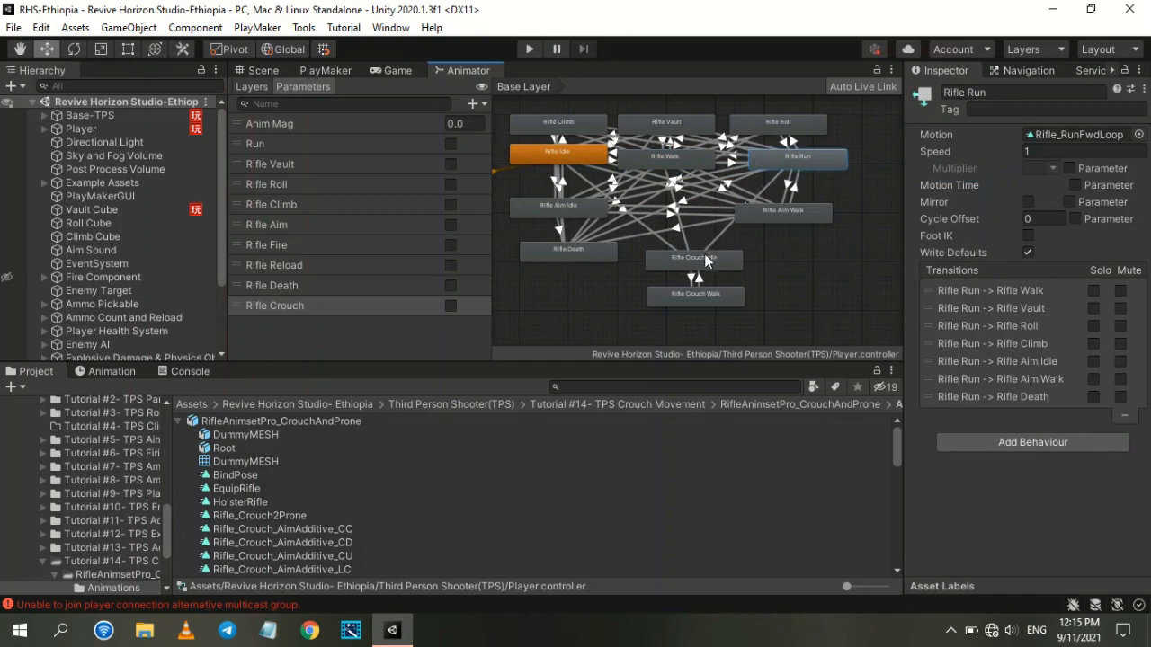
{"action": "left_click", "coordinate": [695, 256]}
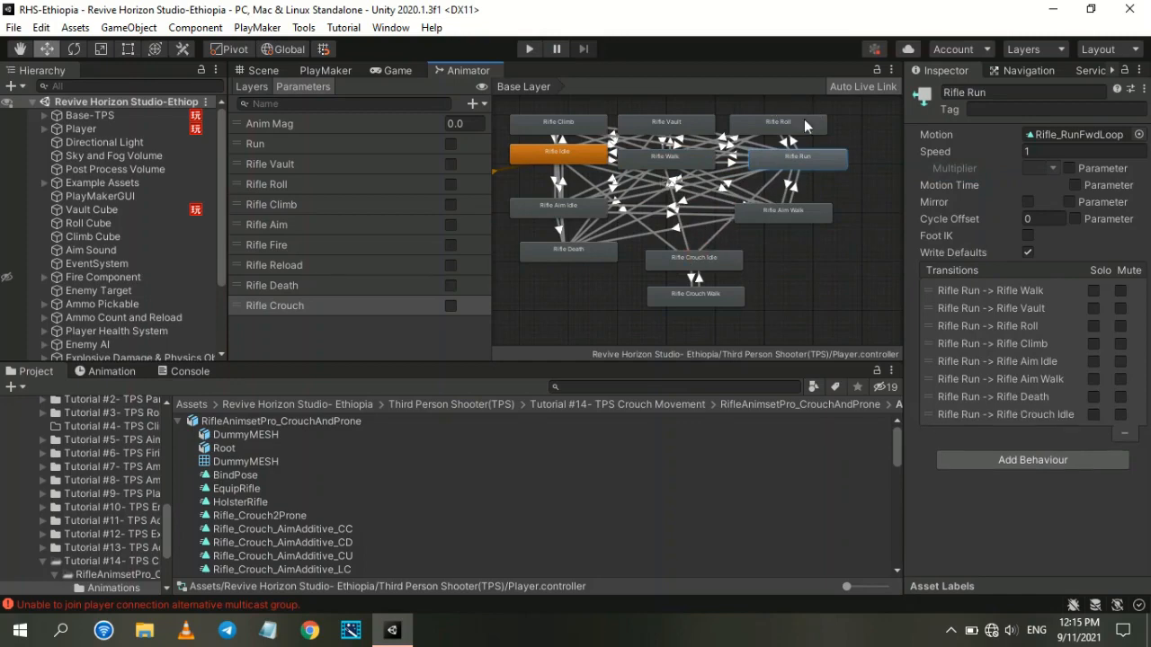
Step: Turn off exit time on the Rifle Run to Rifle Crouch Idle transition and add the condition Rifle Crouch true
{"action": "scroll", "coordinate": [687, 255], "scroll_direction": "up", "scroll_amount": 5}
{"action": "scroll", "coordinate": [691, 246], "scroll_direction": "down", "scroll_amount": 5}
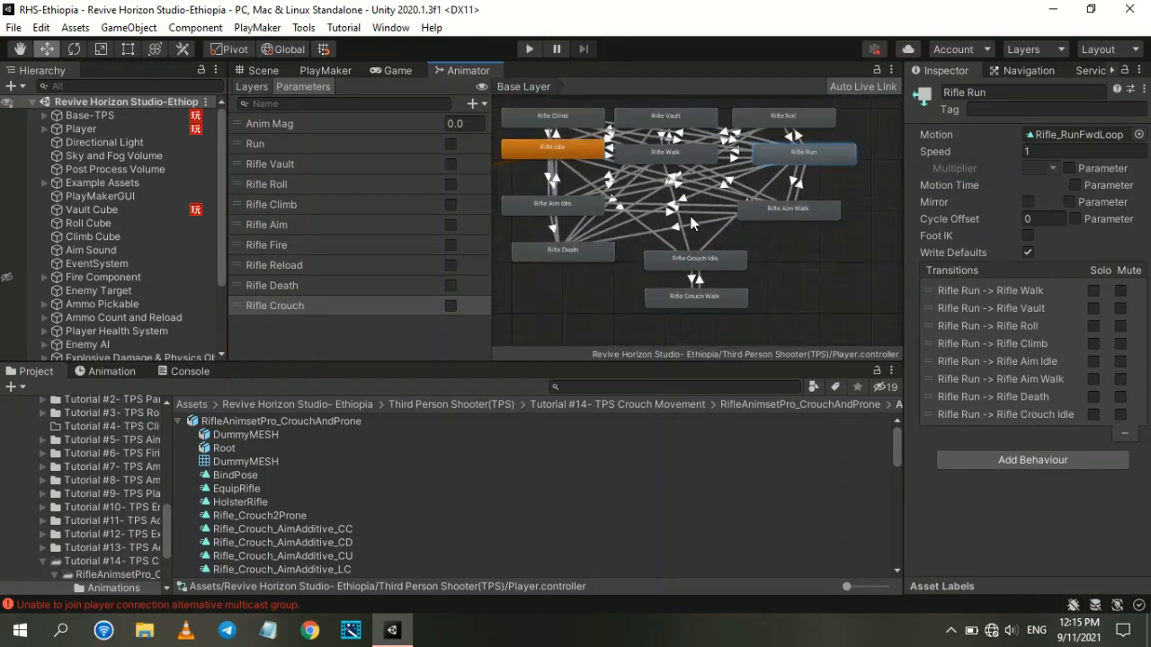
{"action": "scroll", "coordinate": [694, 236], "scroll_direction": "up", "scroll_amount": 2}
{"action": "middle_click_drag", "start_coordinate": [695, 217], "coordinate": [696, 225]}
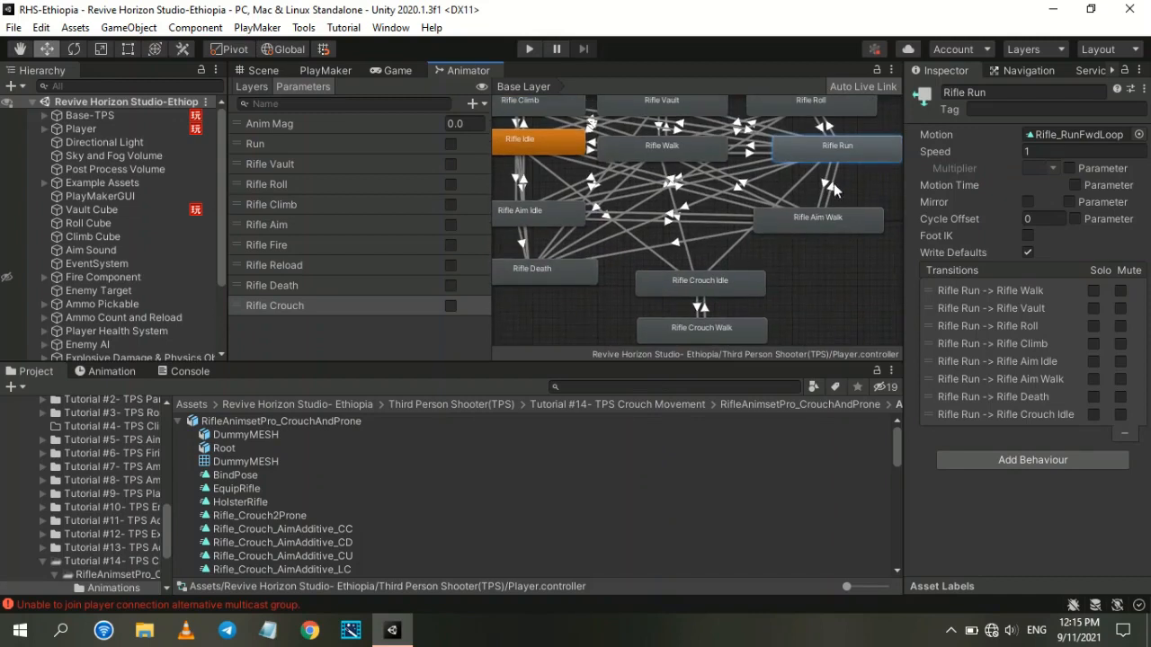
{"action": "left_click", "coordinate": [798, 185]}
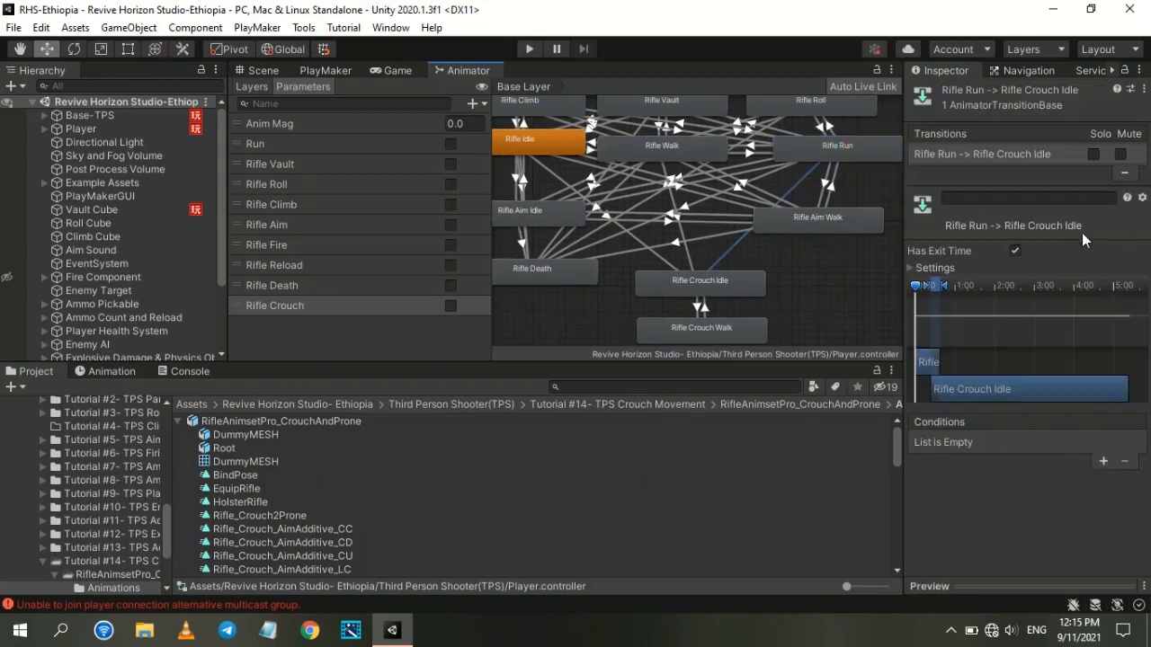
{"action": "left_click", "coordinate": [1016, 251]}
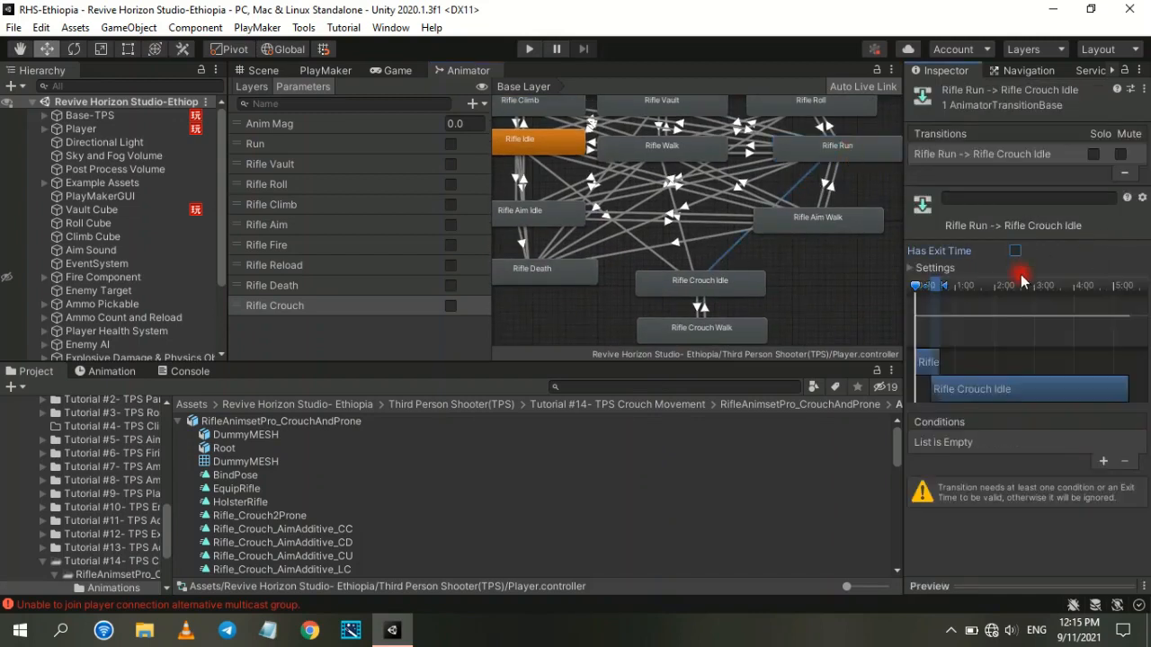
{"action": "left_click", "coordinate": [1104, 463]}
{"action": "left_click", "coordinate": [987, 441]}
{"action": "left_click", "coordinate": [955, 583]}
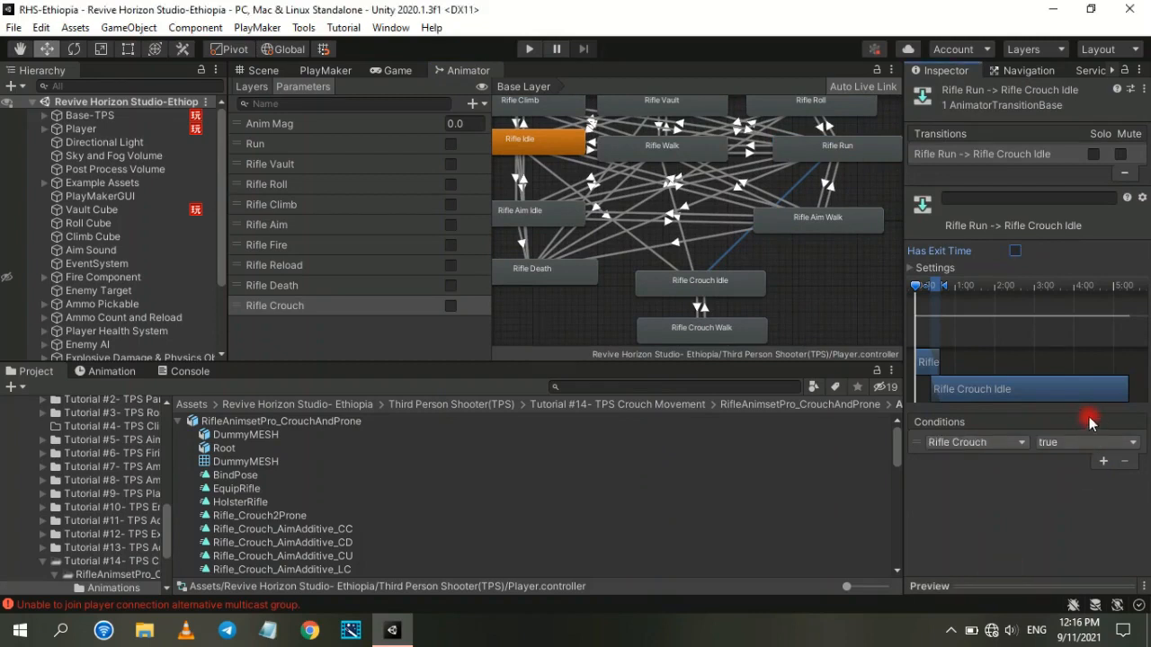
Step: Turn off exit time on the Rifle Walk to Rifle Crouch Idle transition and add the condition Rifle Crouch true
{"action": "left_click", "coordinate": [688, 258]}
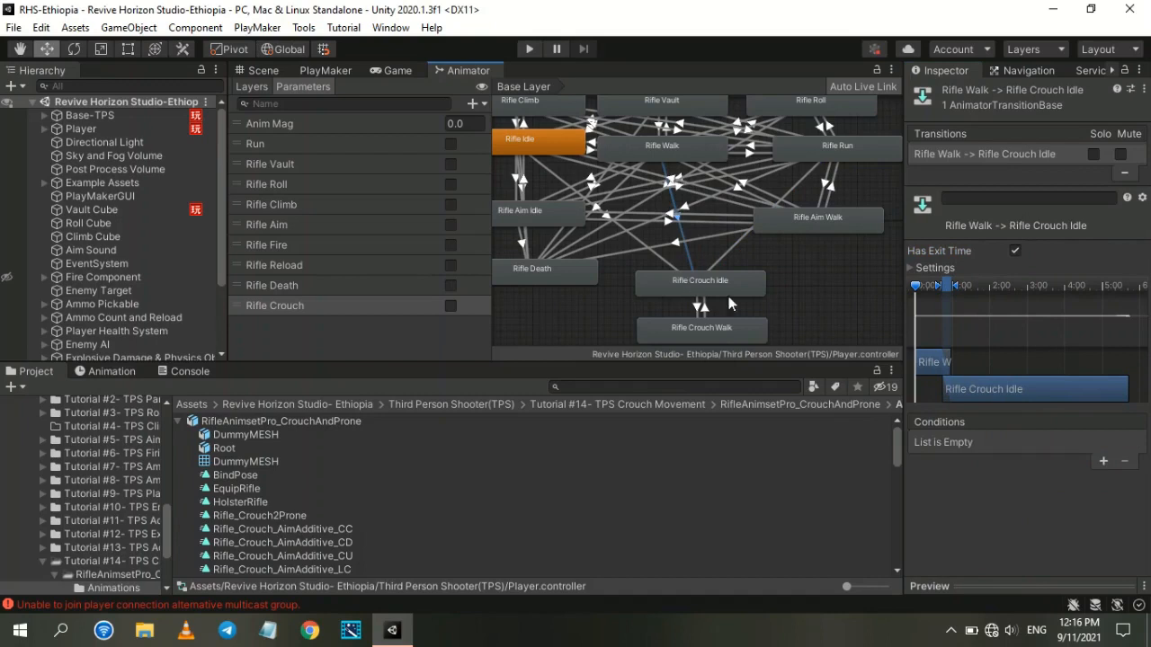
{"action": "left_click", "coordinate": [1015, 252]}
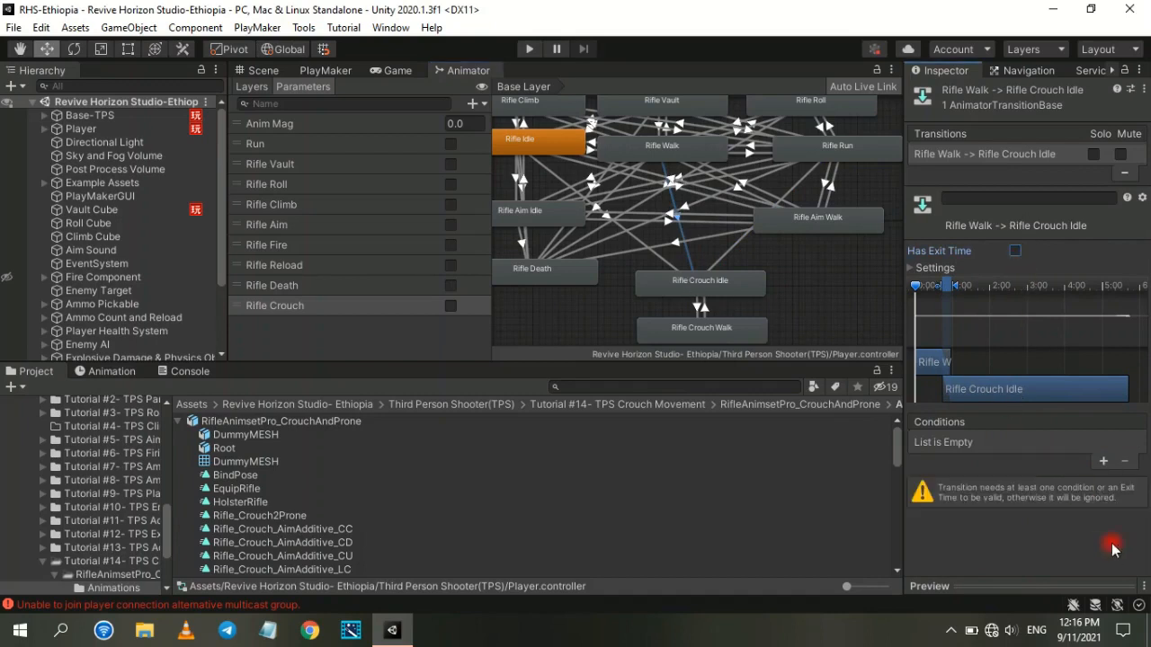
{"action": "left_click", "coordinate": [1104, 462]}
{"action": "left_click", "coordinate": [980, 441]}
{"action": "scroll", "coordinate": [971, 557], "scroll_direction": "down", "scroll_amount": 2}
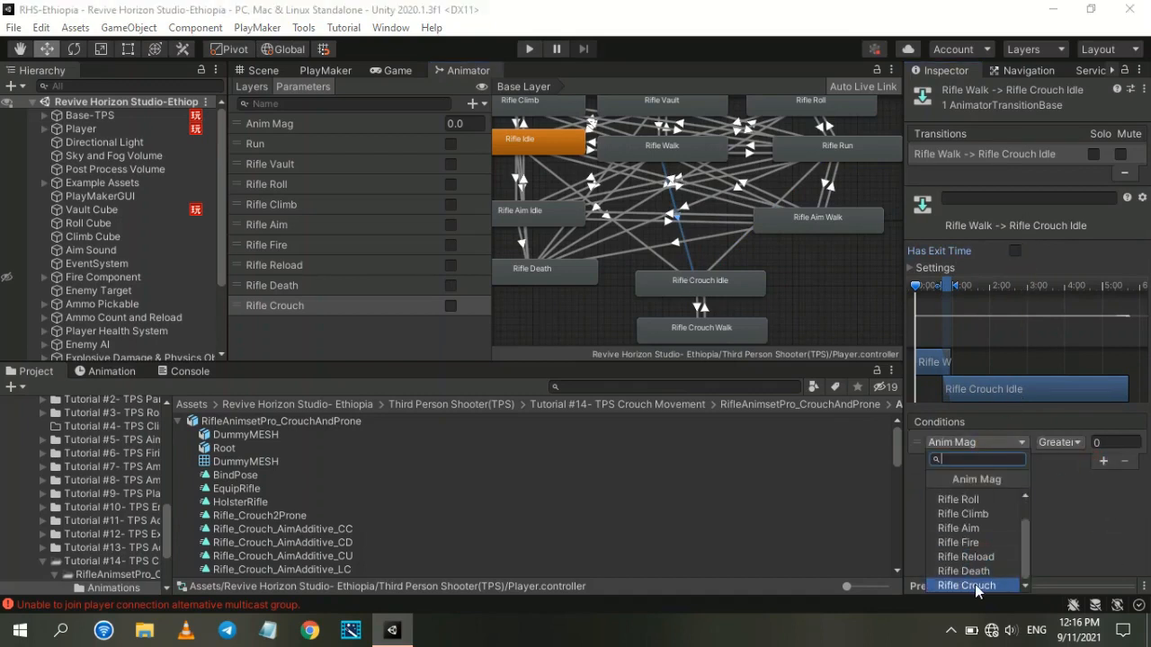
{"action": "left_click", "coordinate": [956, 582]}
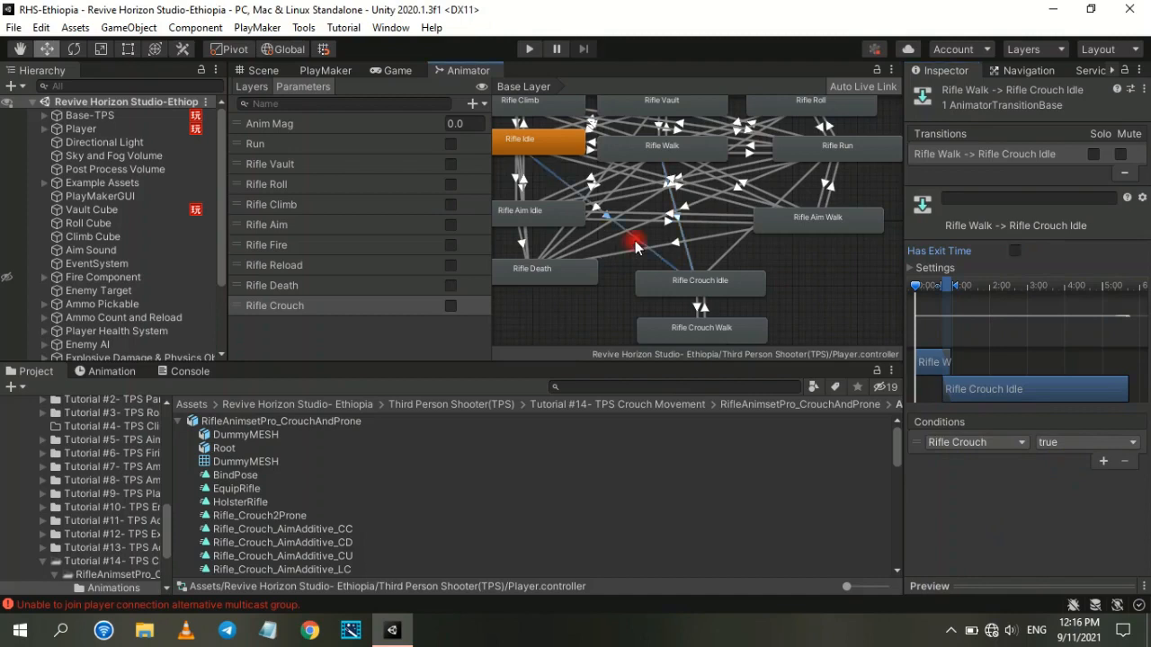
Step: Turn off exit time on the Rifle Idle to Rifle Crouch Idle transition and add the condition Rifle Crouch true
{"action": "left_click", "coordinate": [635, 240]}
{"action": "left_click", "coordinate": [1104, 462]}
{"action": "left_click", "coordinate": [980, 441]}
{"action": "scroll", "coordinate": [978, 548], "scroll_direction": "down", "scroll_amount": 2}
{"action": "left_click", "coordinate": [971, 589]}
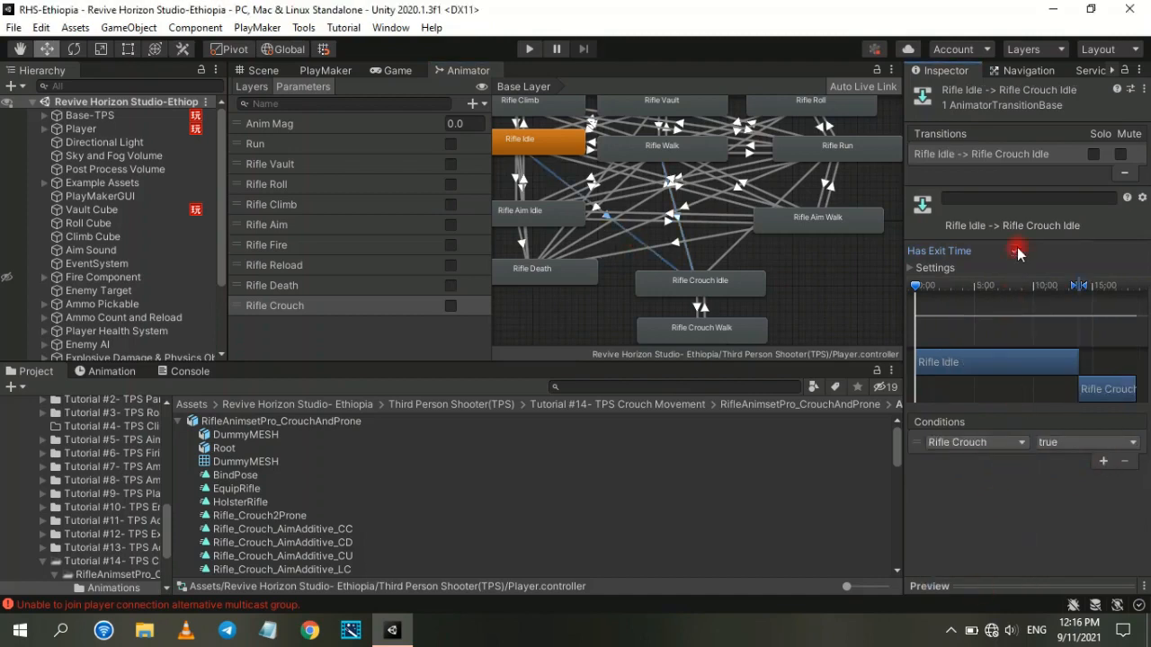
Step: Make return transitions from Rifle Crouch Idle to the Rifle Idle, Rifle Walk and Rifle Run states
{"action": "right_click", "coordinate": [743, 286]}
{"action": "left_click", "coordinate": [773, 293]}
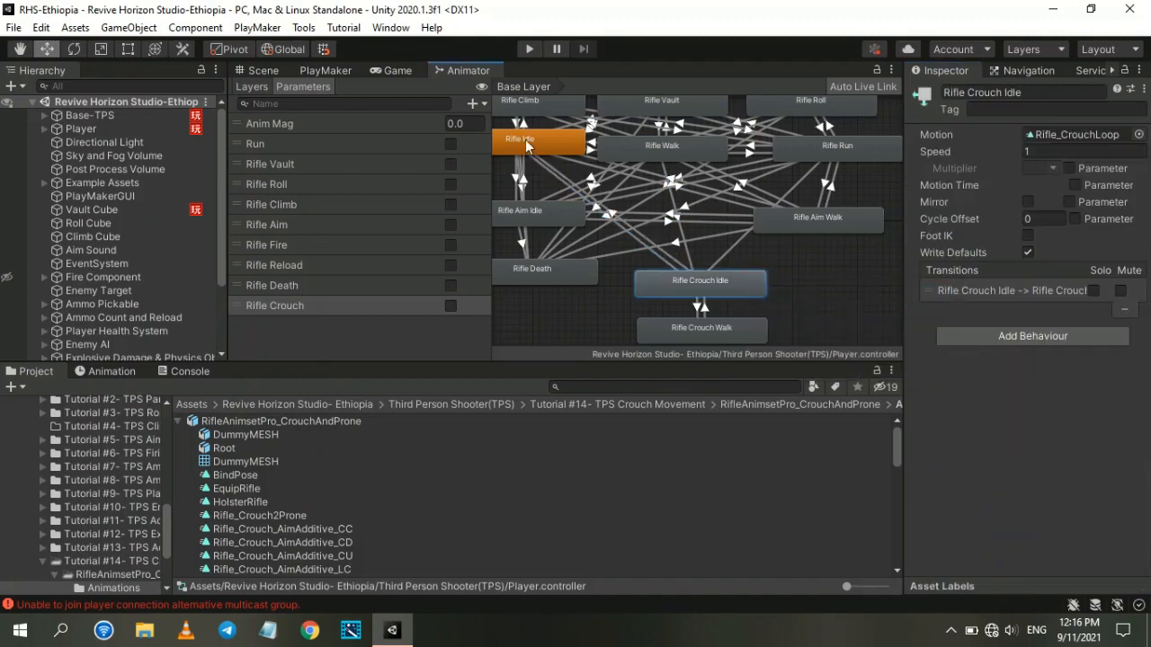
{"action": "left_click", "coordinate": [529, 146]}
{"action": "left_click", "coordinate": [724, 281]}
{"action": "right_click", "coordinate": [722, 292]}
{"action": "left_click", "coordinate": [732, 298]}
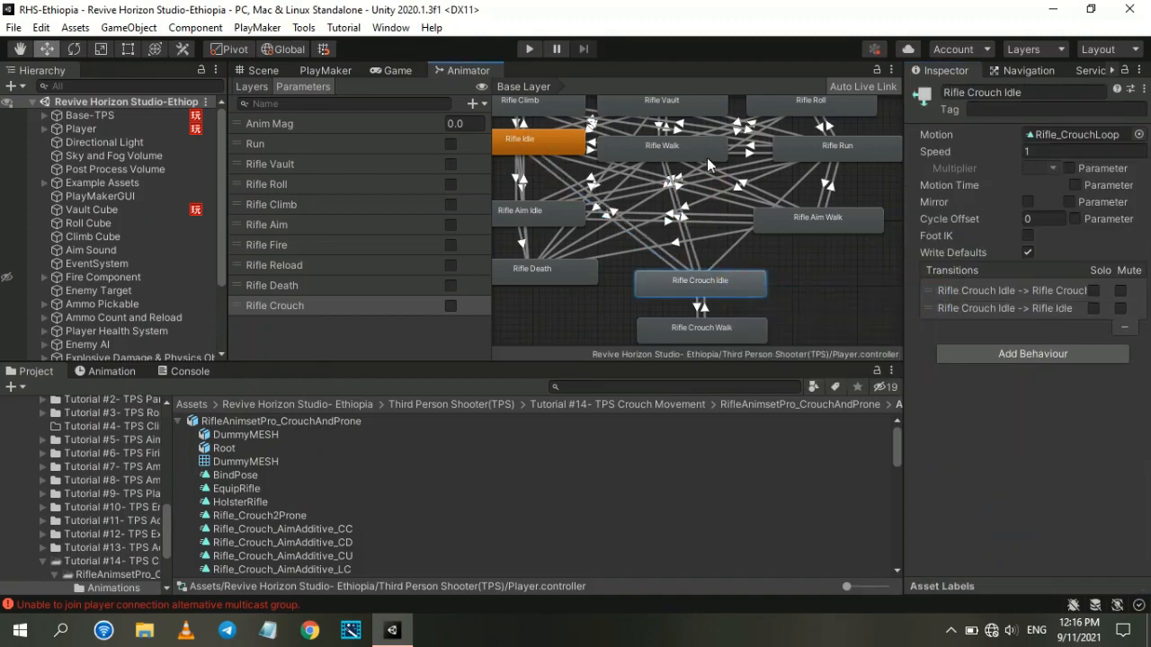
{"action": "left_click", "coordinate": [710, 162]}
{"action": "right_click", "coordinate": [730, 279]}
{"action": "left_click", "coordinate": [745, 286]}
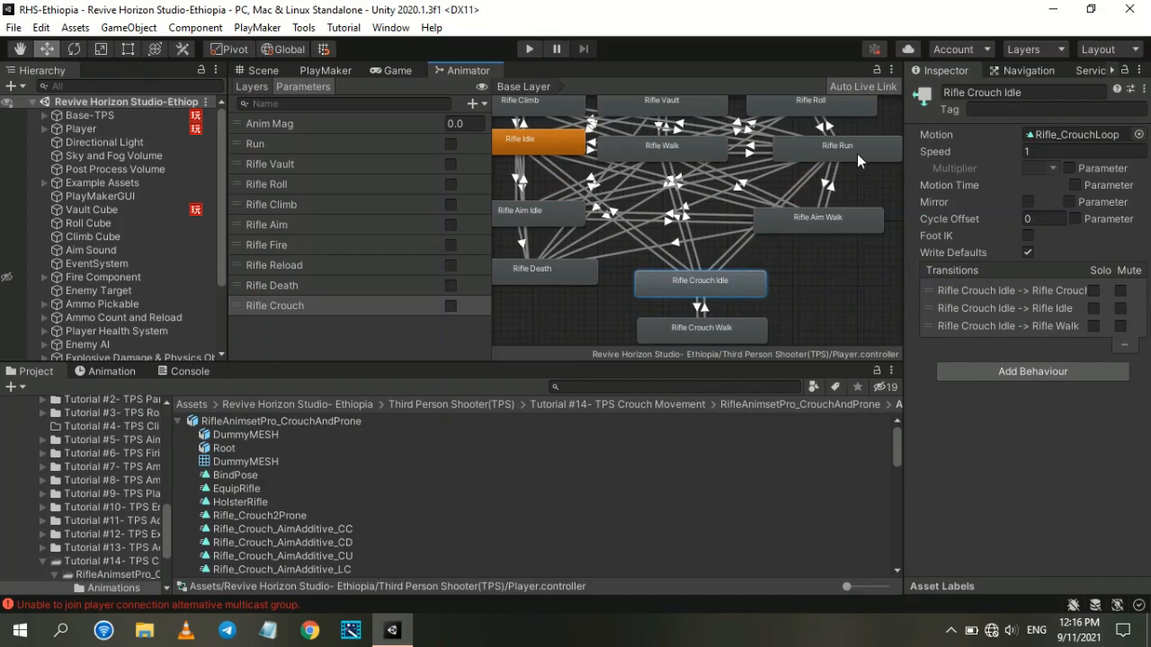
{"action": "left_click", "coordinate": [854, 156]}
Step: Turn off exit time on the Rifle Crouch Idle to Rifle Run transition and add the condition Rifle Crouch false
{"action": "left_click", "coordinate": [737, 259]}
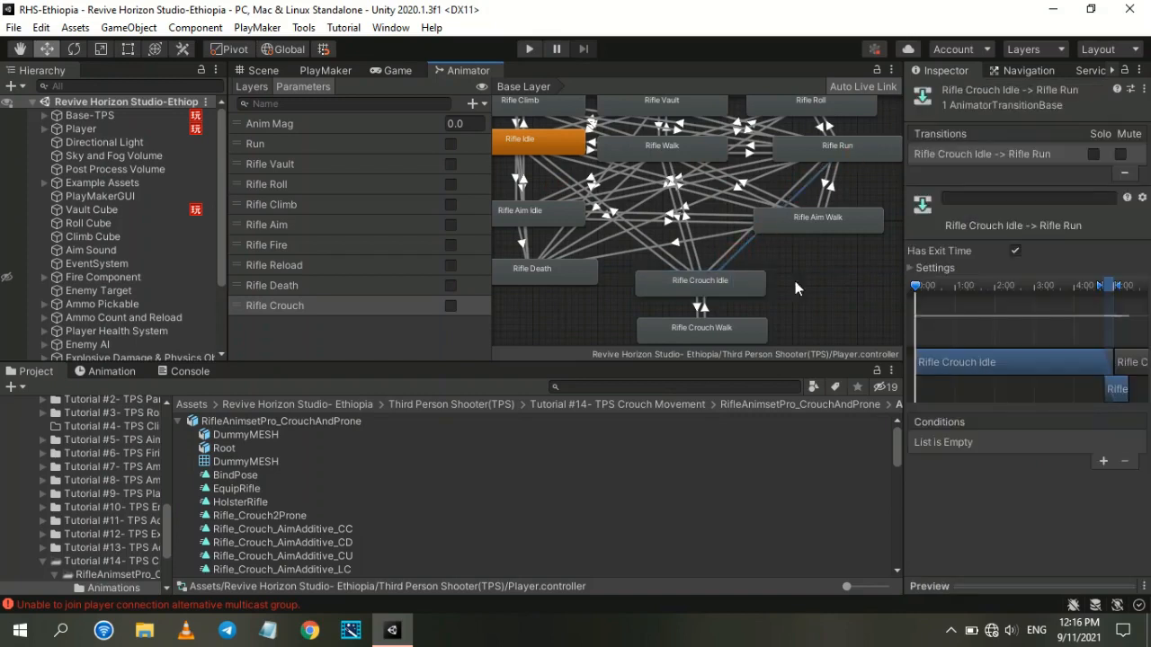
{"action": "left_click", "coordinate": [1015, 251]}
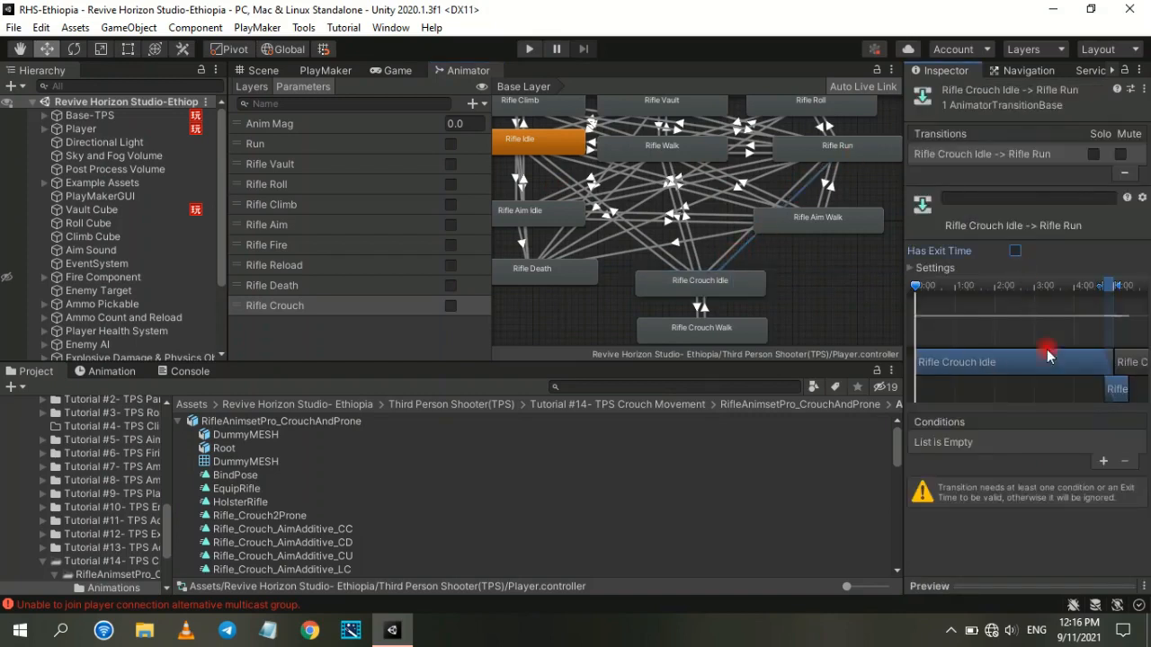
{"action": "left_click", "coordinate": [1103, 461]}
{"action": "left_click", "coordinate": [964, 441]}
{"action": "scroll", "coordinate": [953, 539], "scroll_direction": "down", "scroll_amount": 2}
{"action": "left_click", "coordinate": [963, 584]}
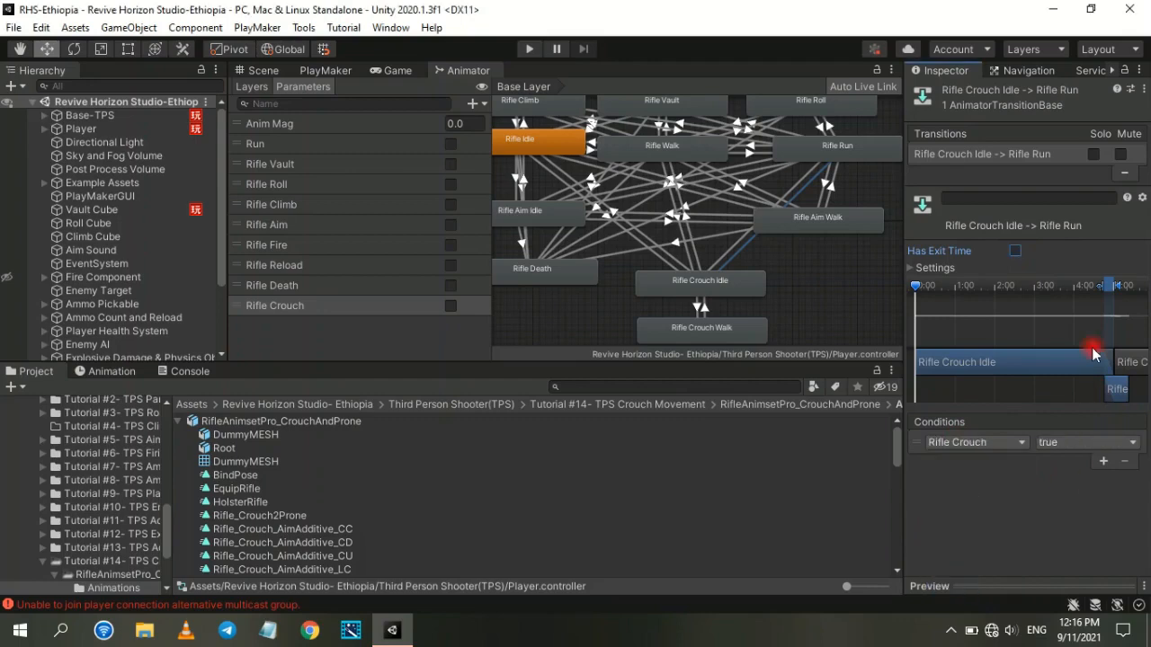
{"action": "left_click", "coordinate": [1076, 444]}
{"action": "left_click", "coordinate": [1056, 475]}
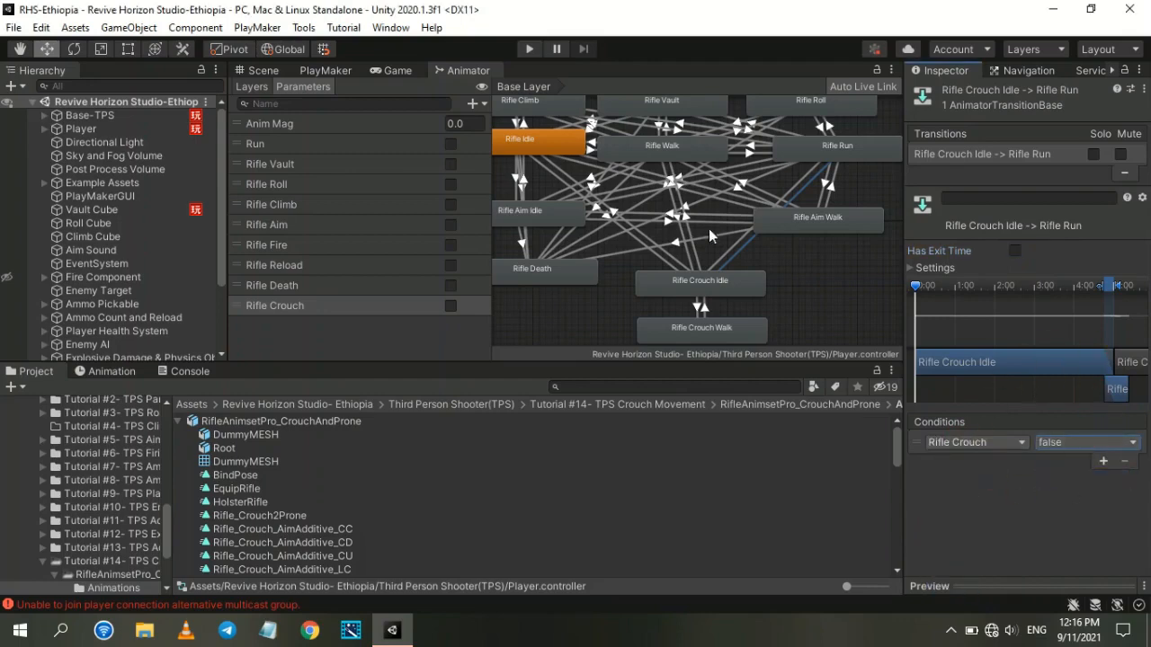
Step: Turn off exit time on the Rifle Crouch Idle to Rifle Walk transition and add the condition Rifle Crouch false
{"action": "left_click", "coordinate": [696, 255]}
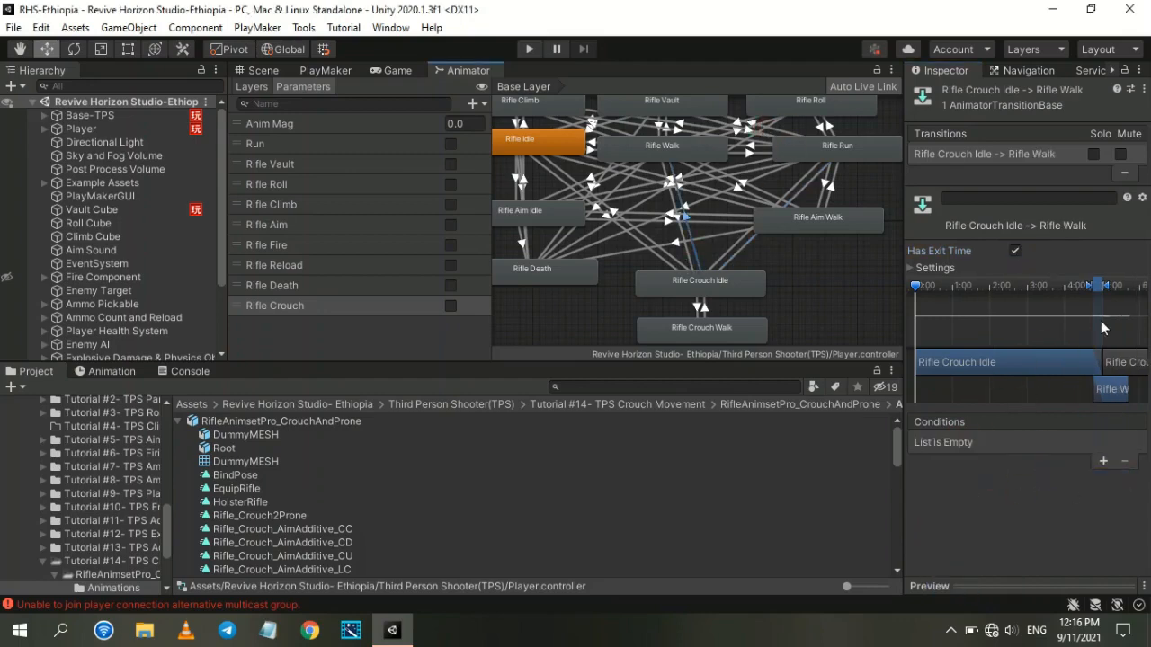
{"action": "left_click", "coordinate": [1017, 250]}
{"action": "left_click", "coordinate": [1103, 460]}
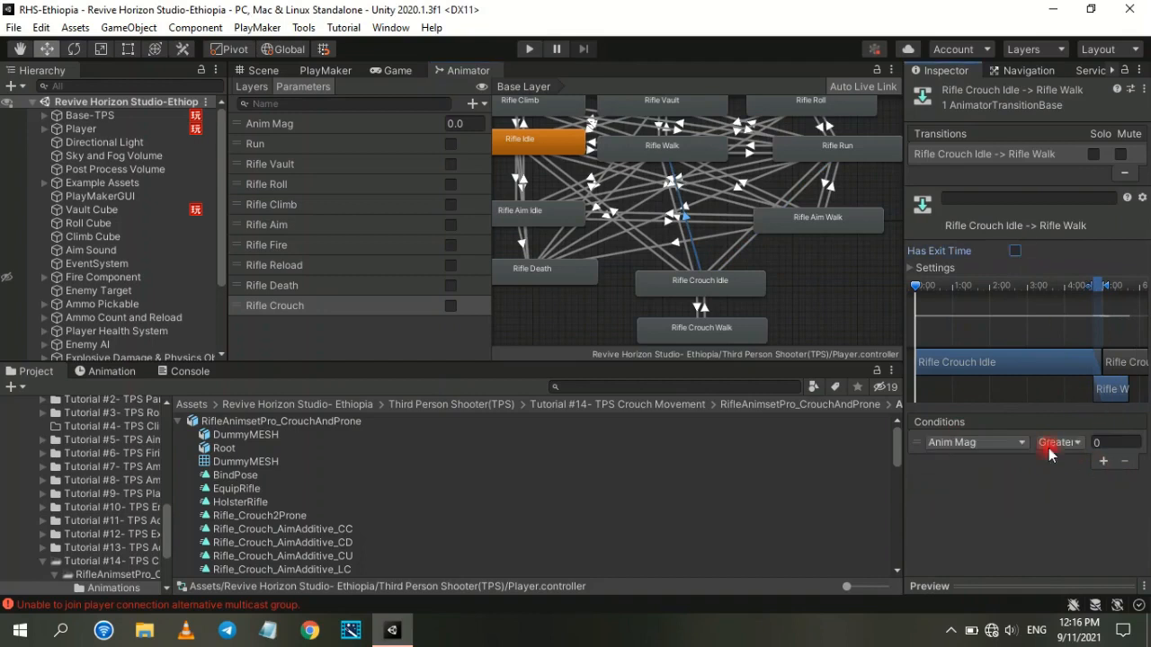
{"action": "left_click", "coordinate": [971, 443]}
{"action": "left_click", "coordinate": [965, 585]}
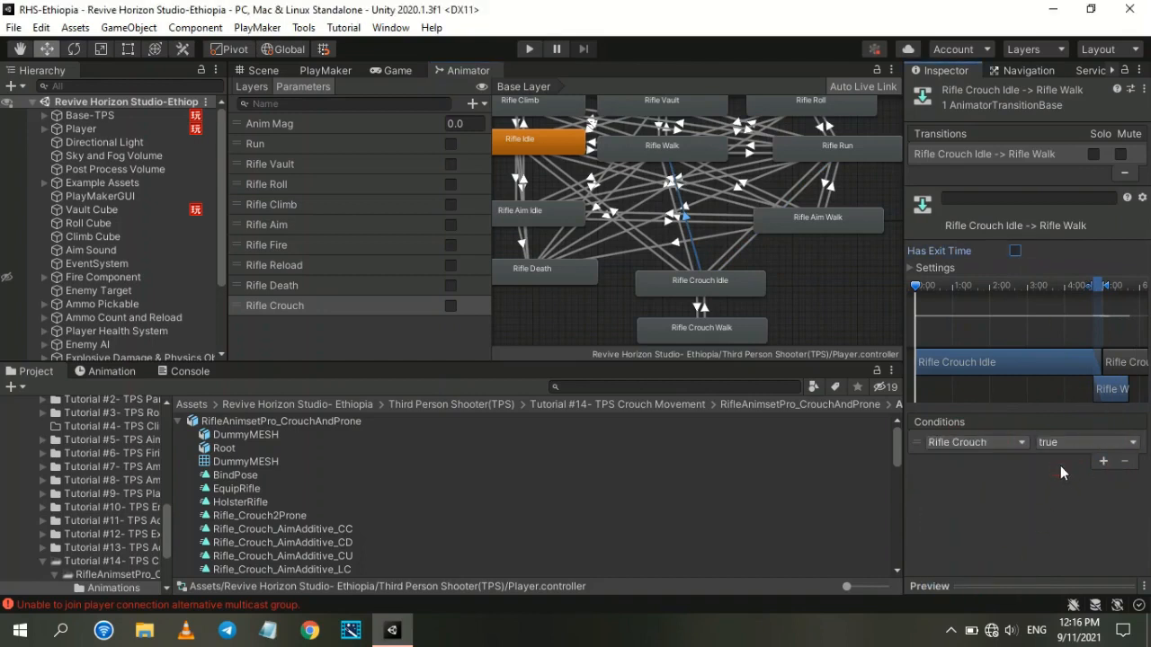
{"action": "left_click", "coordinate": [1078, 442]}
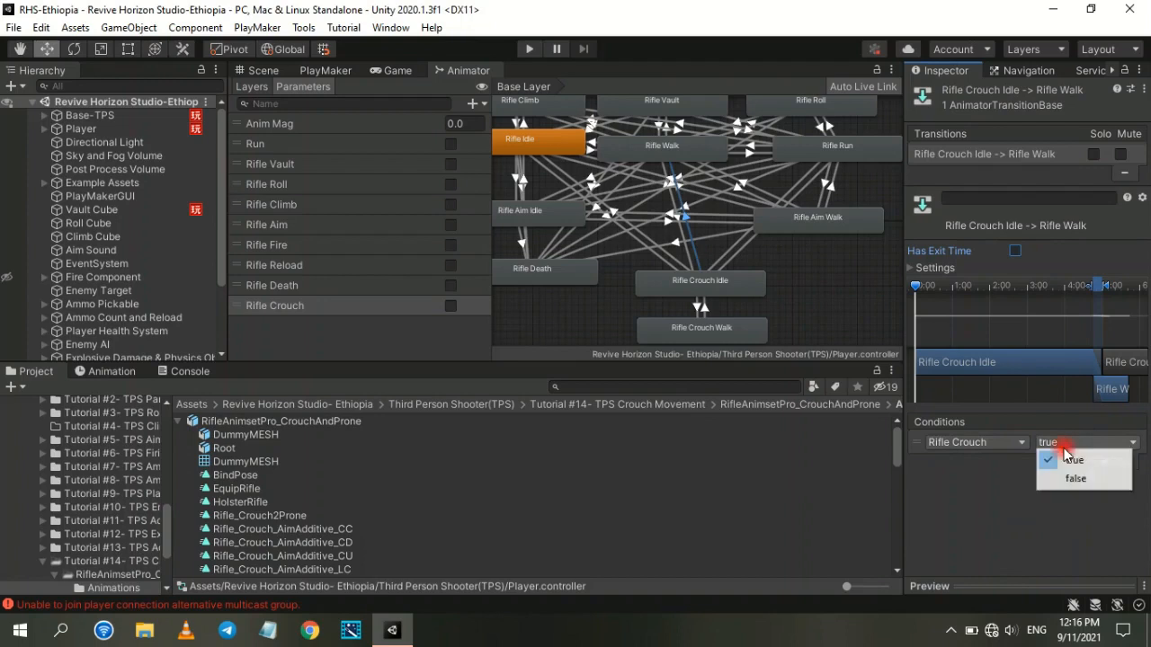
{"action": "left_click", "coordinate": [1063, 477]}
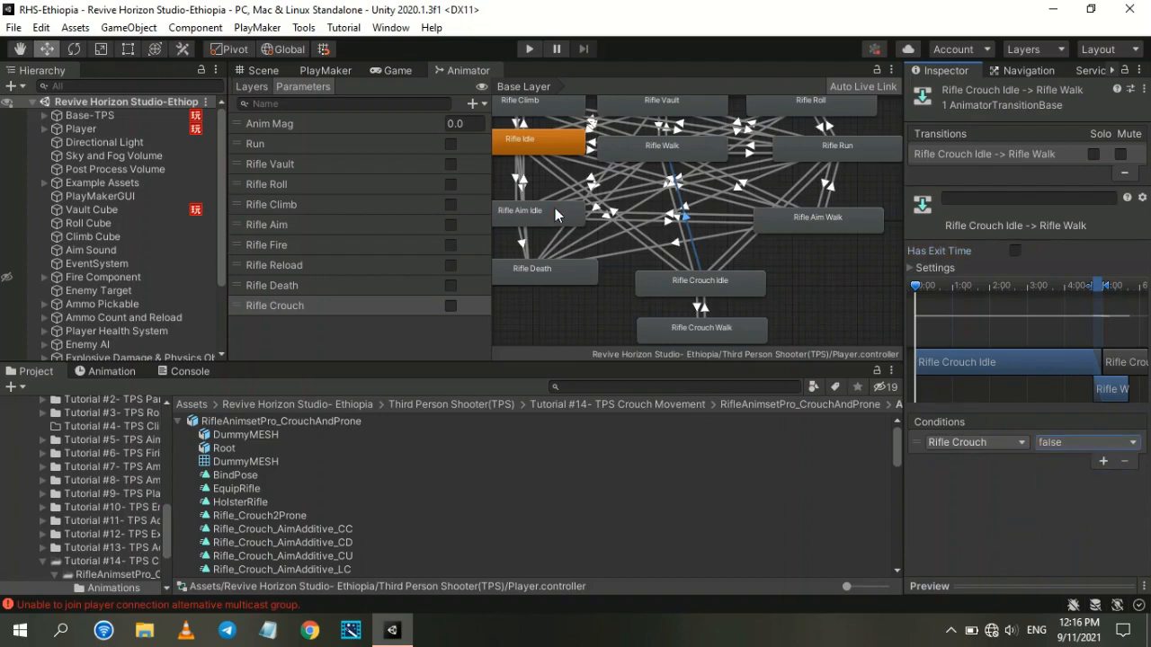
Step: Turn off exit time on the Rifle Crouch Idle to Rifle Idle transition and add the condition Rifle Crouch false
{"action": "left_click", "coordinate": [663, 244]}
{"action": "left_click", "coordinate": [1015, 251]}
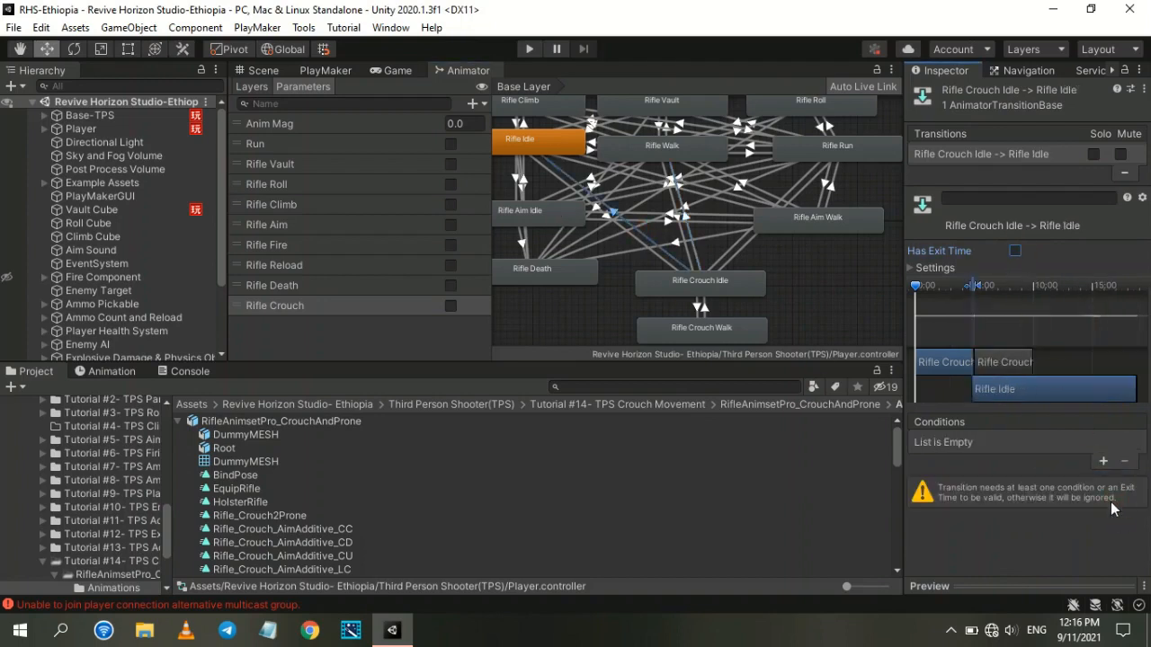
{"action": "left_click", "coordinate": [1101, 462]}
{"action": "left_click", "coordinate": [988, 445]}
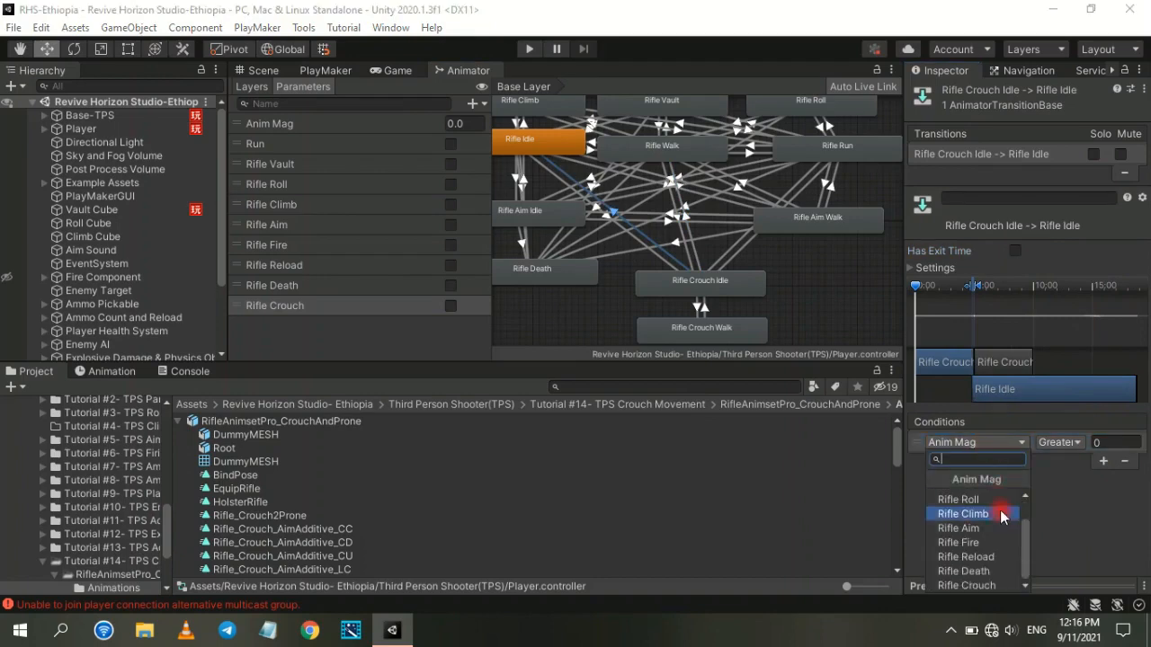
{"action": "left_click", "coordinate": [1057, 441]}
{"action": "left_click", "coordinate": [1067, 471]}
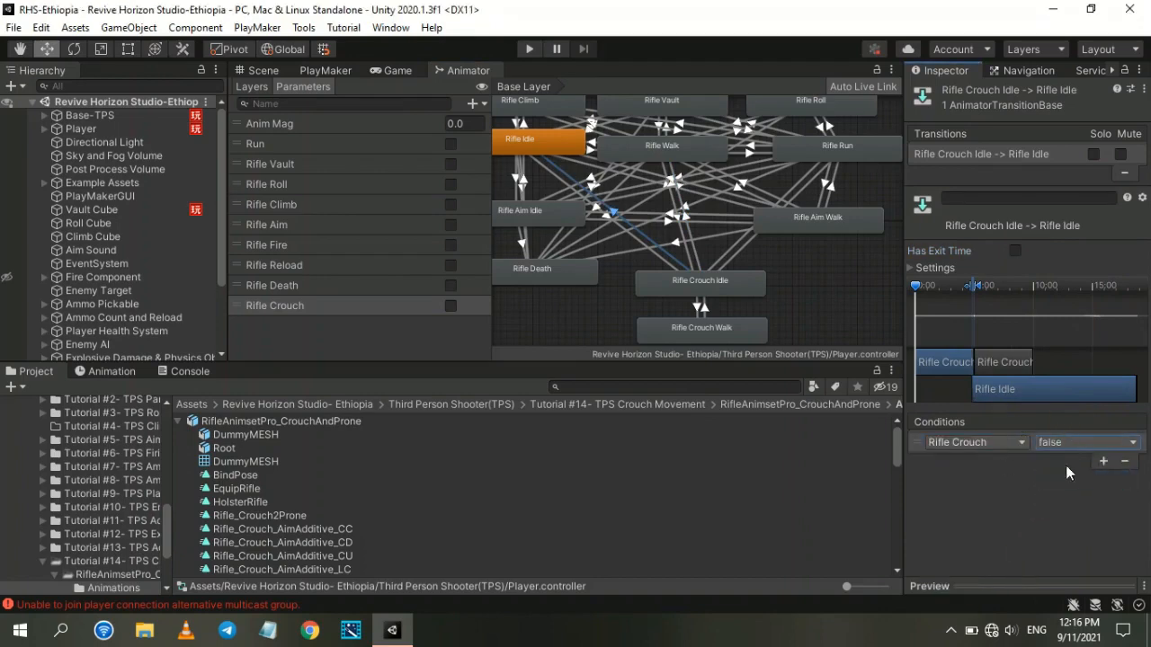
Step: Make a transition from the Rifle Crouch Idle state to the Rifle Roll state
{"action": "left_click", "coordinate": [799, 265]}
{"action": "scroll", "coordinate": [714, 130], "scroll_direction": "down", "scroll_amount": 3}
{"action": "scroll", "coordinate": [742, 135], "scroll_direction": "up", "scroll_amount": 3}
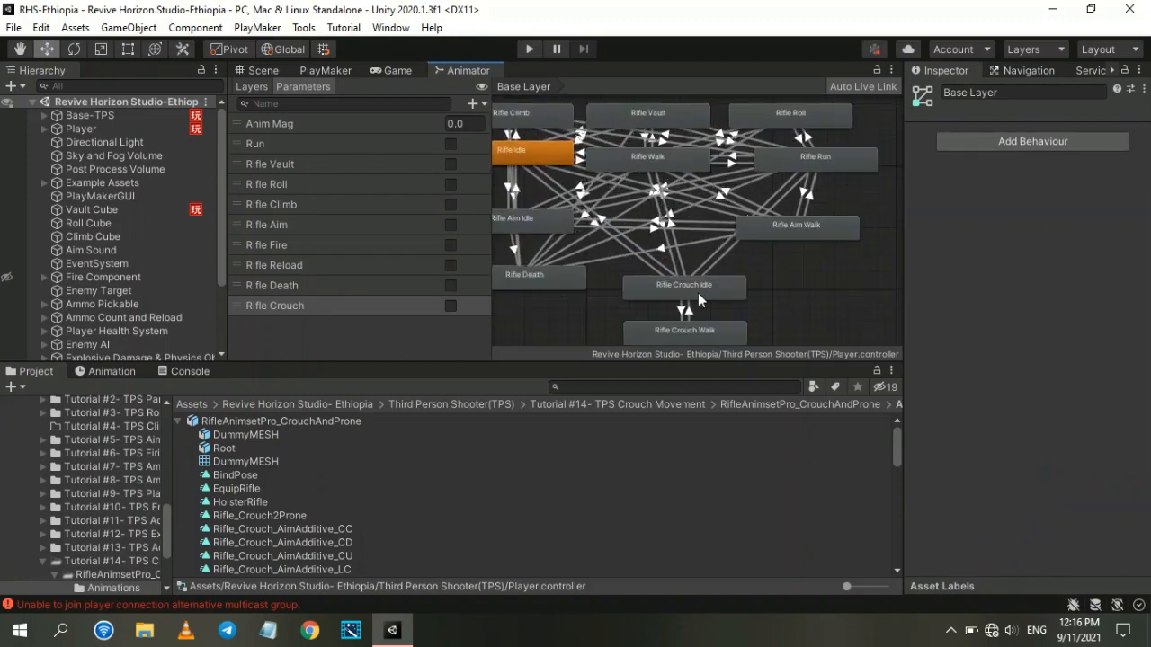
{"action": "right_click", "coordinate": [701, 297]}
{"action": "left_click", "coordinate": [703, 290]}
{"action": "left_click", "coordinate": [764, 114]}
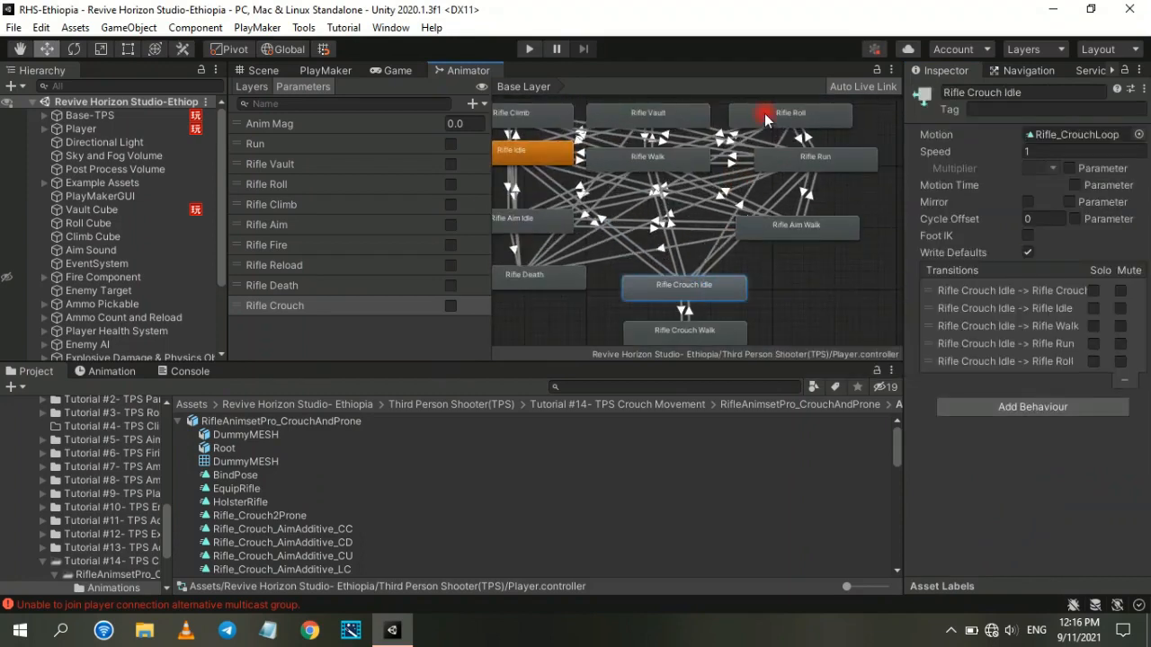
Step: Turn off exit time on the Rifle Crouch Idle to Rifle Roll transition and add the condition Rifle Roll true
{"action": "left_click", "coordinate": [741, 204]}
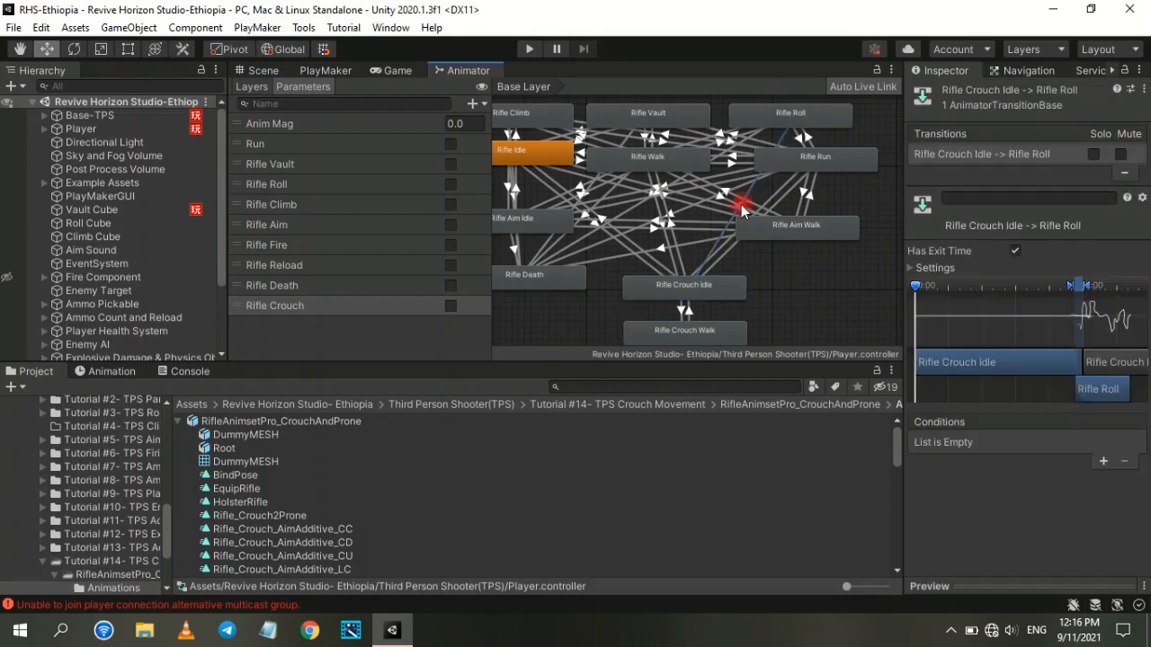
{"action": "left_click", "coordinate": [1014, 251]}
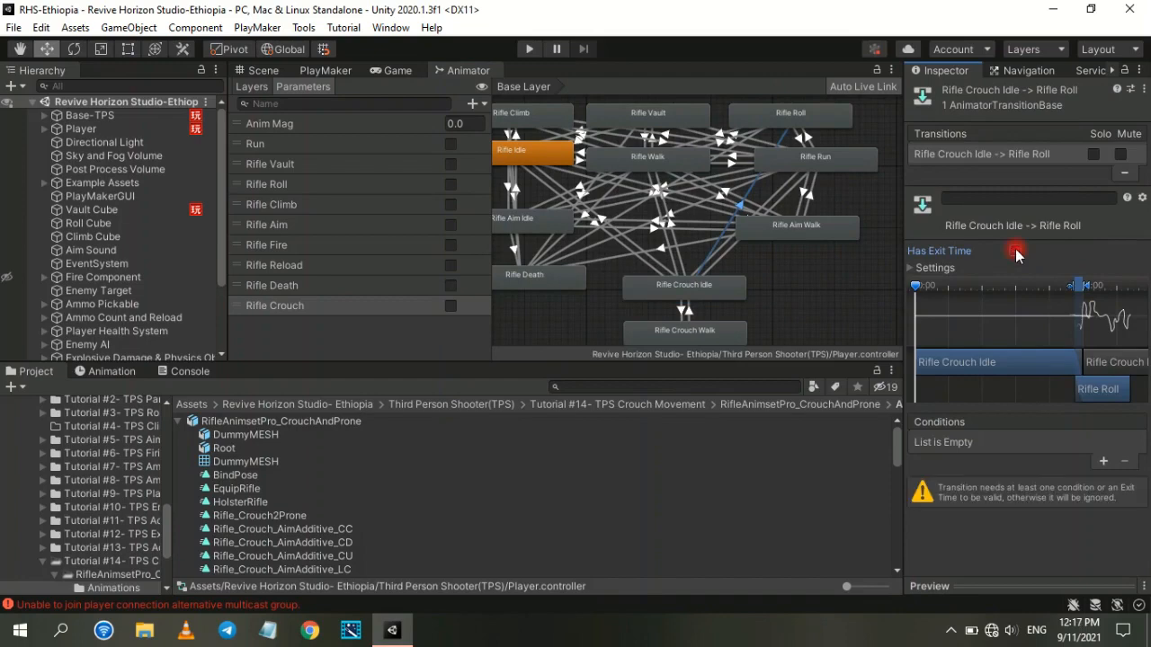
{"action": "left_click", "coordinate": [1102, 463]}
{"action": "left_click", "coordinate": [989, 442]}
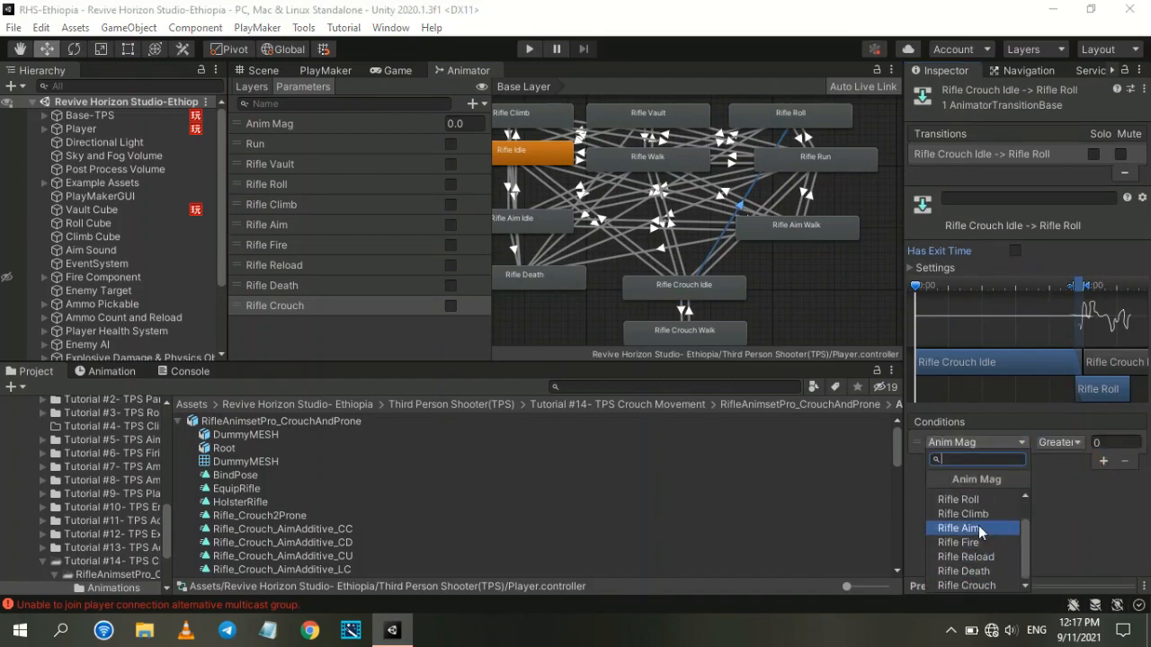
{"action": "left_click", "coordinate": [961, 500]}
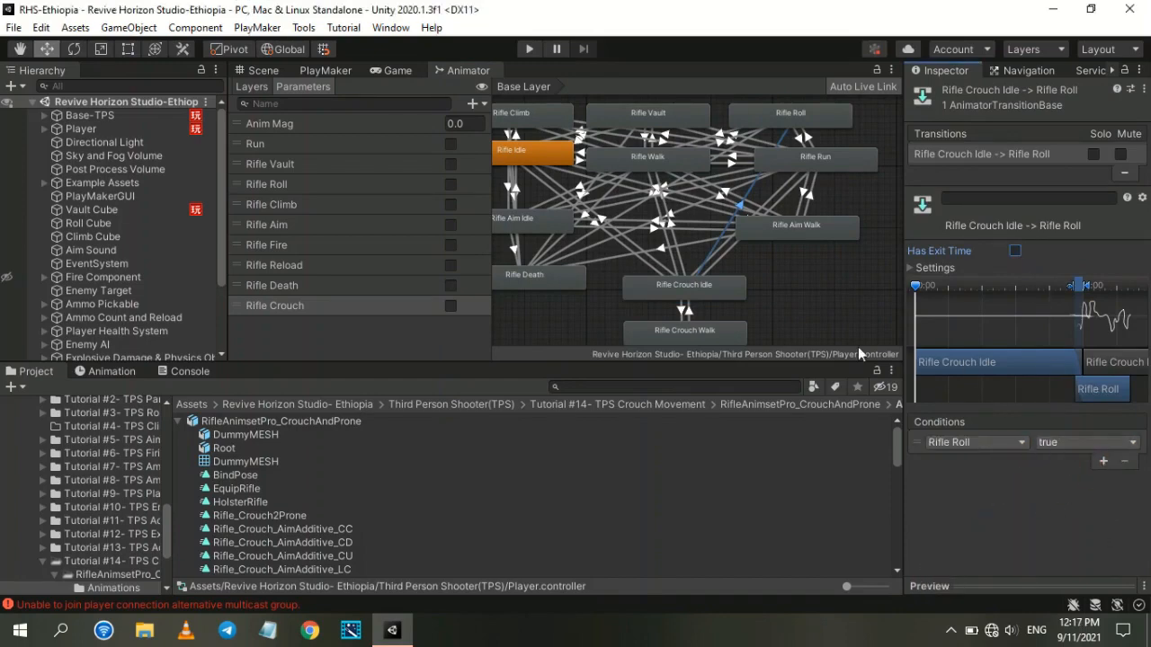
{"action": "left_click", "coordinate": [804, 286]}
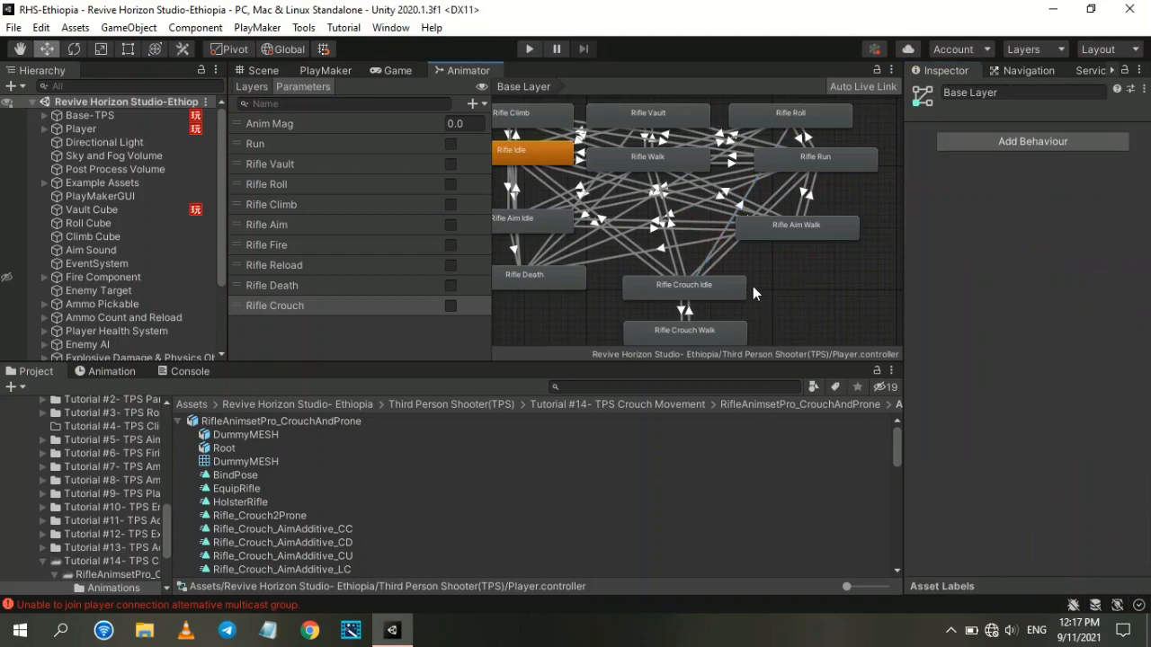
Step: Move the Rifle Crouch Idle state lower in the graph and place Rifle Crouch Walk beside it on its right
{"action": "middle_click_drag", "start_coordinate": [752, 288], "coordinate": [770, 236]}
{"action": "left_click_drag", "start_coordinate": [713, 281], "coordinate": [829, 245]}
{"action": "left_click", "coordinate": [711, 241]}
{"action": "left_click_drag", "start_coordinate": [711, 246], "coordinate": [712, 343]}
{"action": "left_click", "coordinate": [803, 278]}
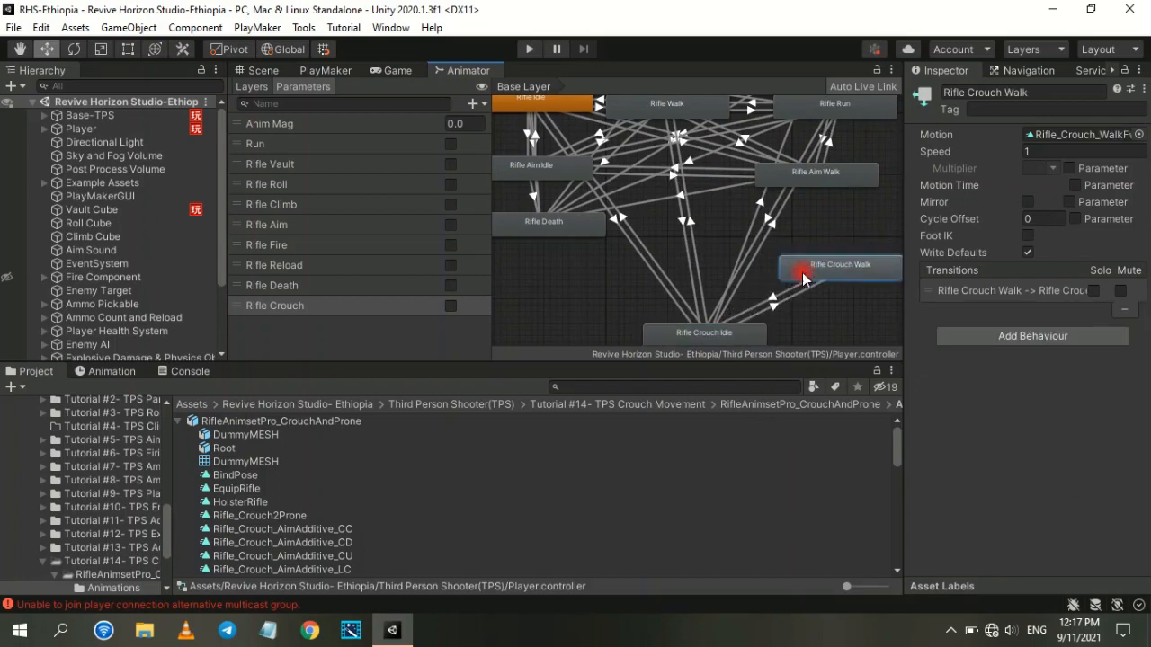
{"action": "left_click_drag", "start_coordinate": [803, 279], "coordinate": [809, 291]}
{"action": "right_click", "coordinate": [552, 102]}
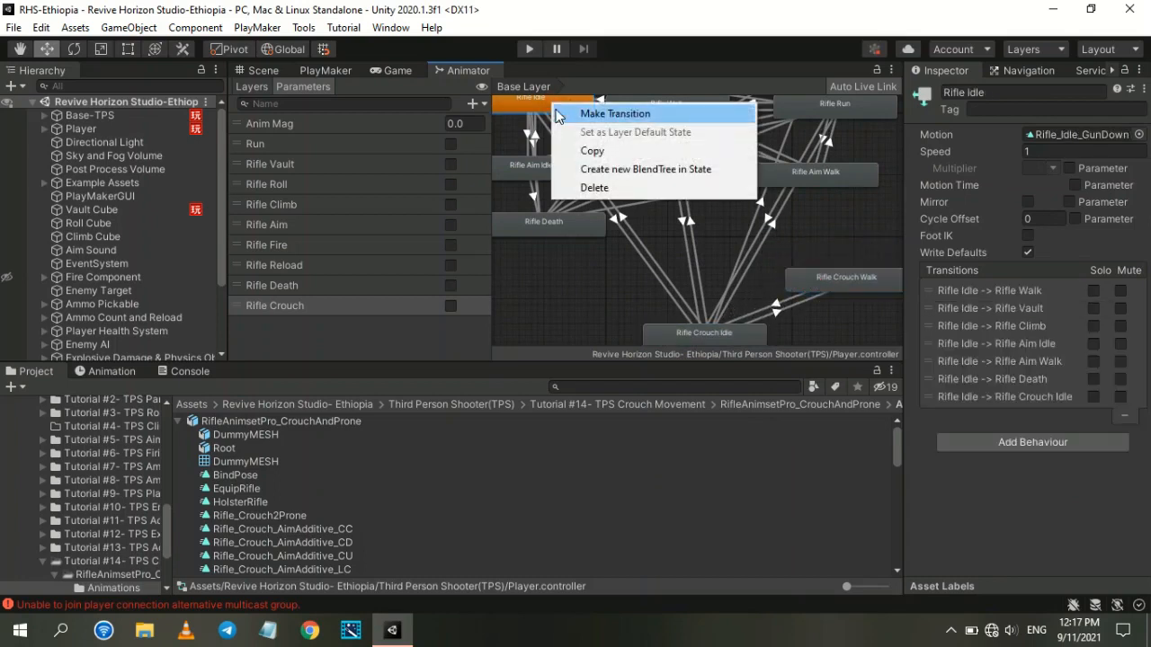
{"action": "left_click", "coordinate": [577, 117]}
{"action": "left_click_drag", "start_coordinate": [823, 284], "coordinate": [817, 321]}
{"action": "left_click_drag", "start_coordinate": [709, 332], "coordinate": [710, 313]}
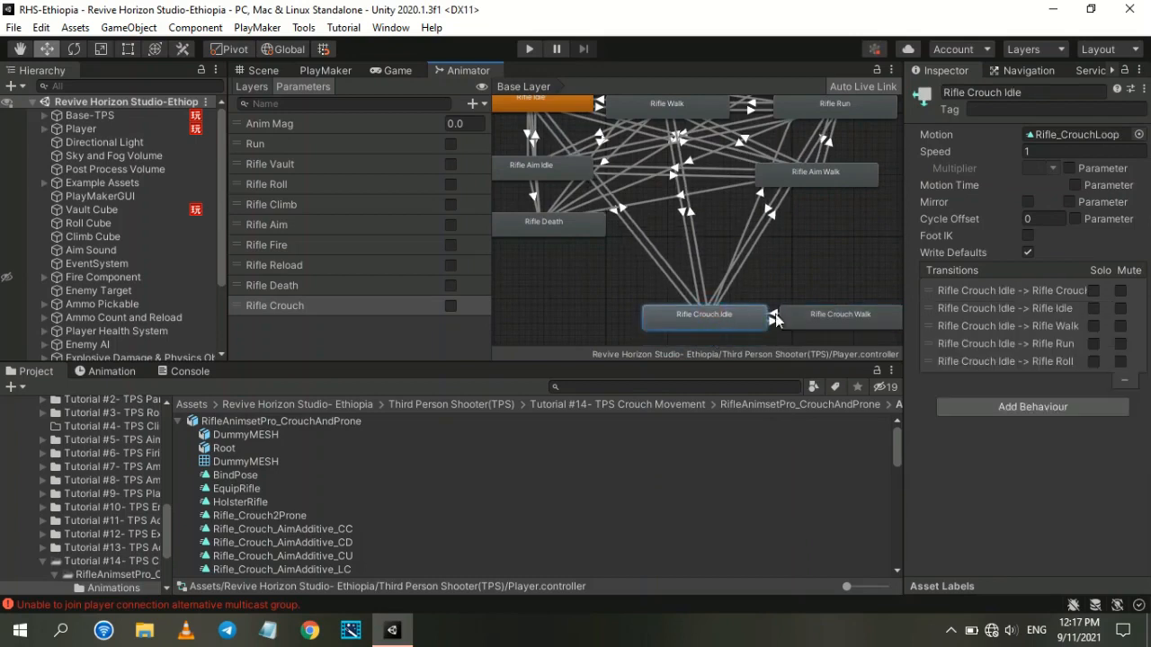
Step: Make transitions from Rifle Crouch Walk to the Rifle Idle, Rifle Walk and Rifle Run states
{"action": "left_click", "coordinate": [848, 321]}
{"action": "right_click", "coordinate": [848, 321]}
{"action": "left_click", "coordinate": [865, 329]}
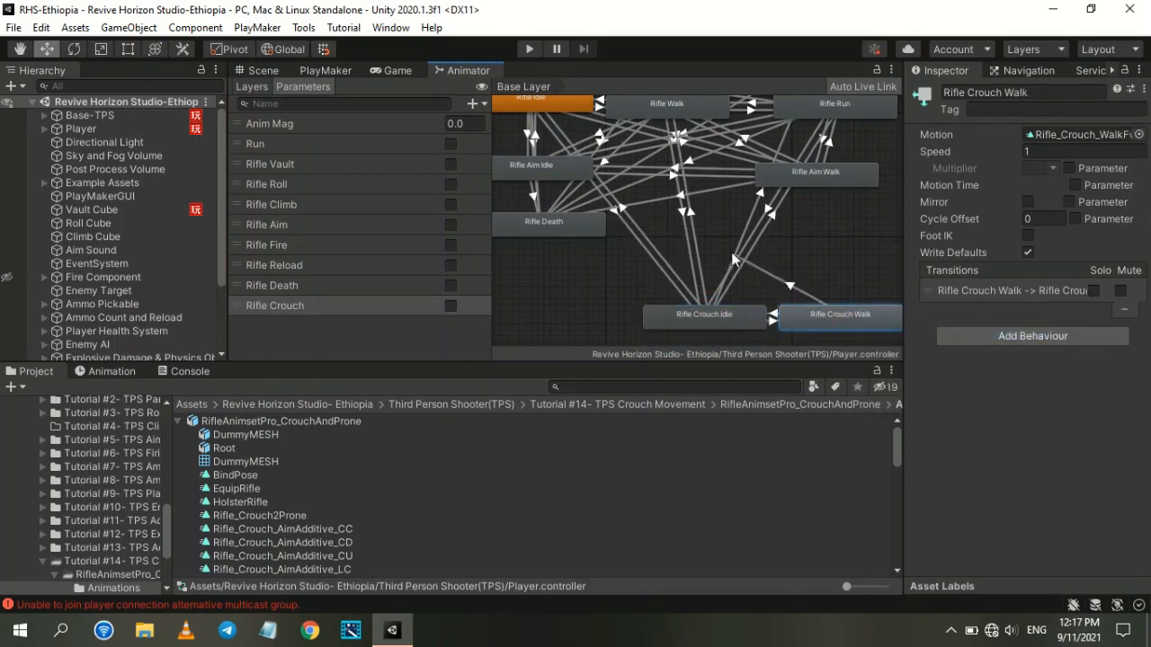
{"action": "left_click", "coordinate": [553, 108]}
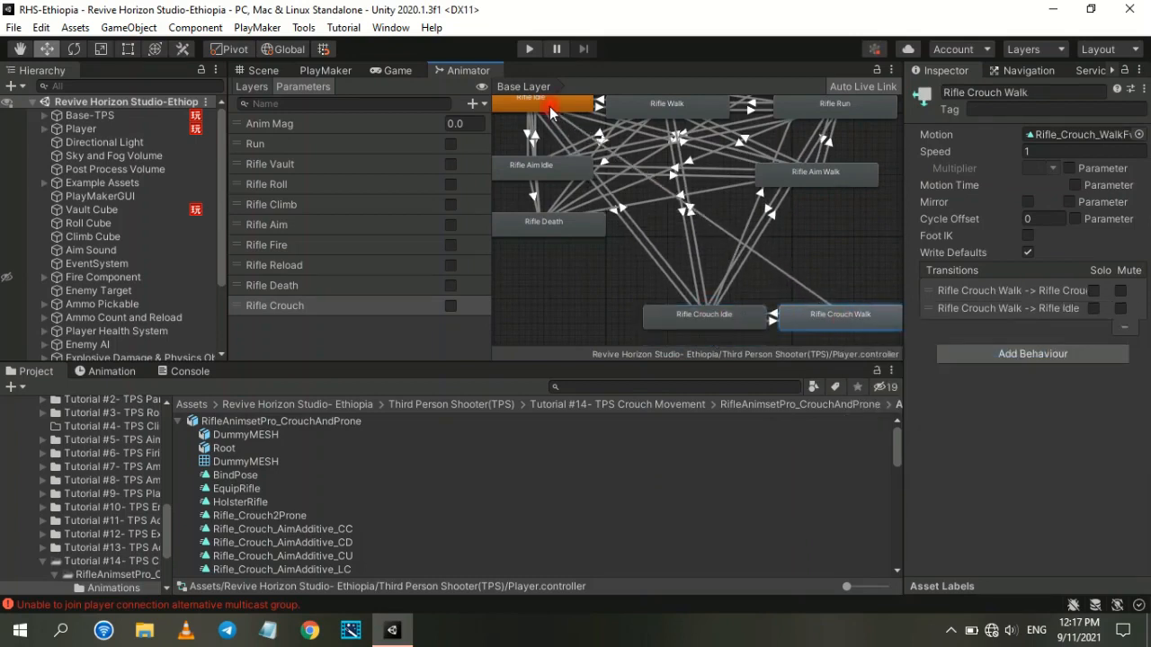
{"action": "right_click", "coordinate": [831, 321]}
{"action": "left_click", "coordinate": [864, 328]}
{"action": "left_click", "coordinate": [686, 110]}
{"action": "right_click", "coordinate": [832, 331]}
{"action": "left_click", "coordinate": [865, 327]}
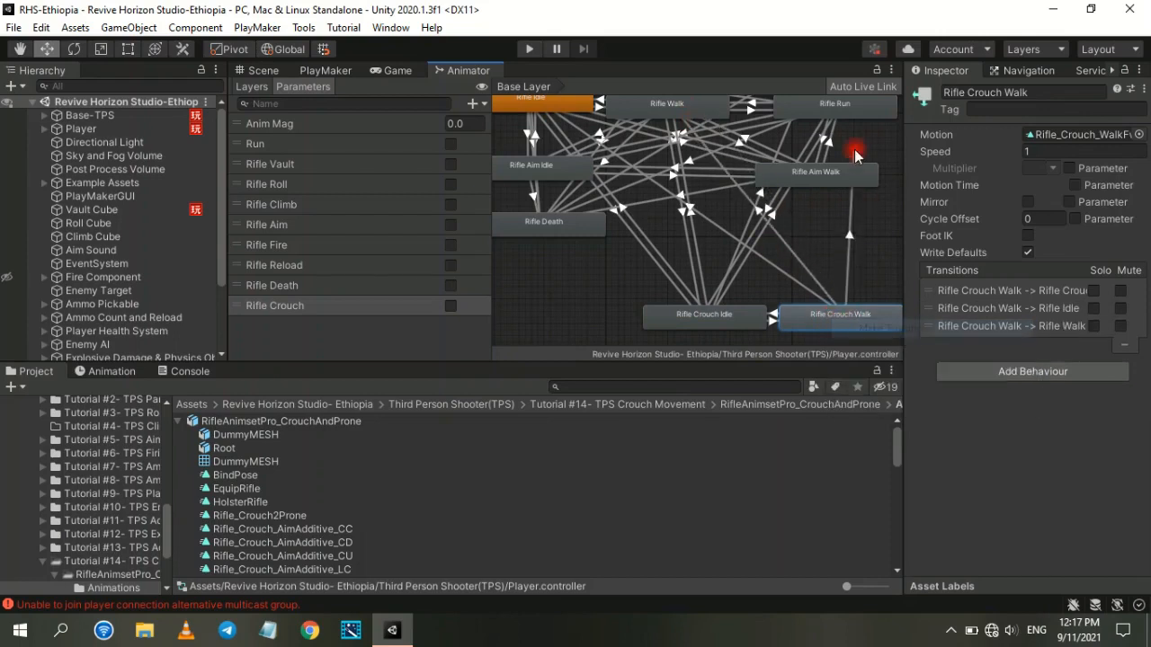
{"action": "left_click", "coordinate": [854, 109]}
Step: Turn off exit time on the Rifle Crouch Walk to Rifle Idle transition and add the condition Rifle Crouch false
{"action": "middle_click_drag", "start_coordinate": [842, 213], "coordinate": [772, 227]}
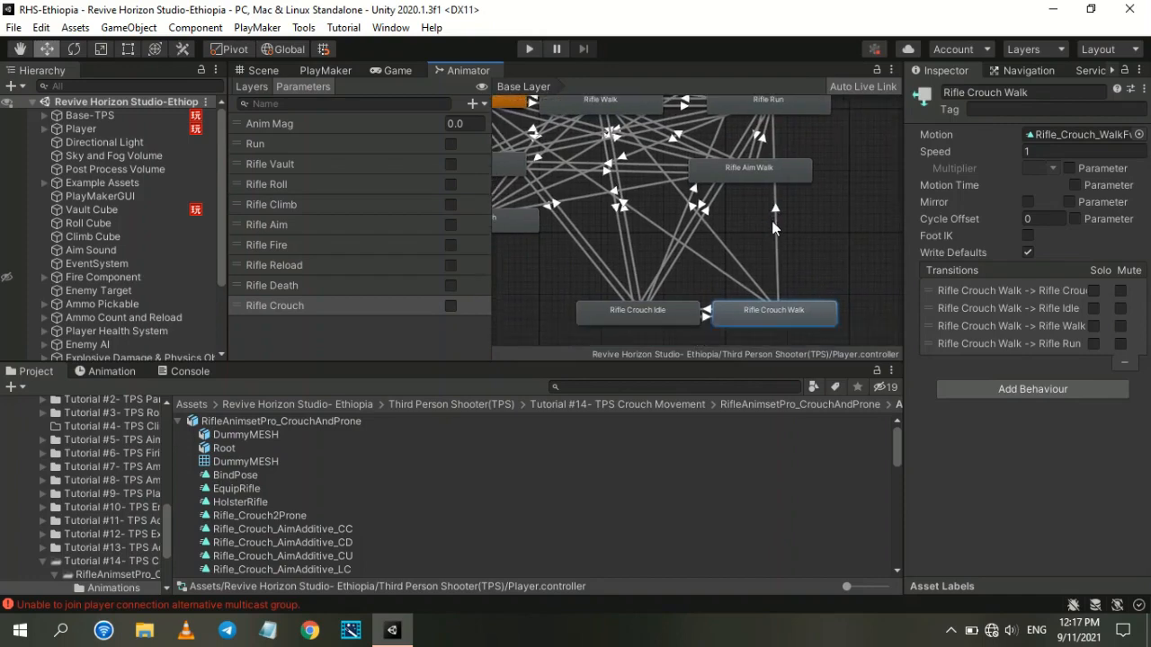
{"action": "left_click", "coordinate": [707, 248]}
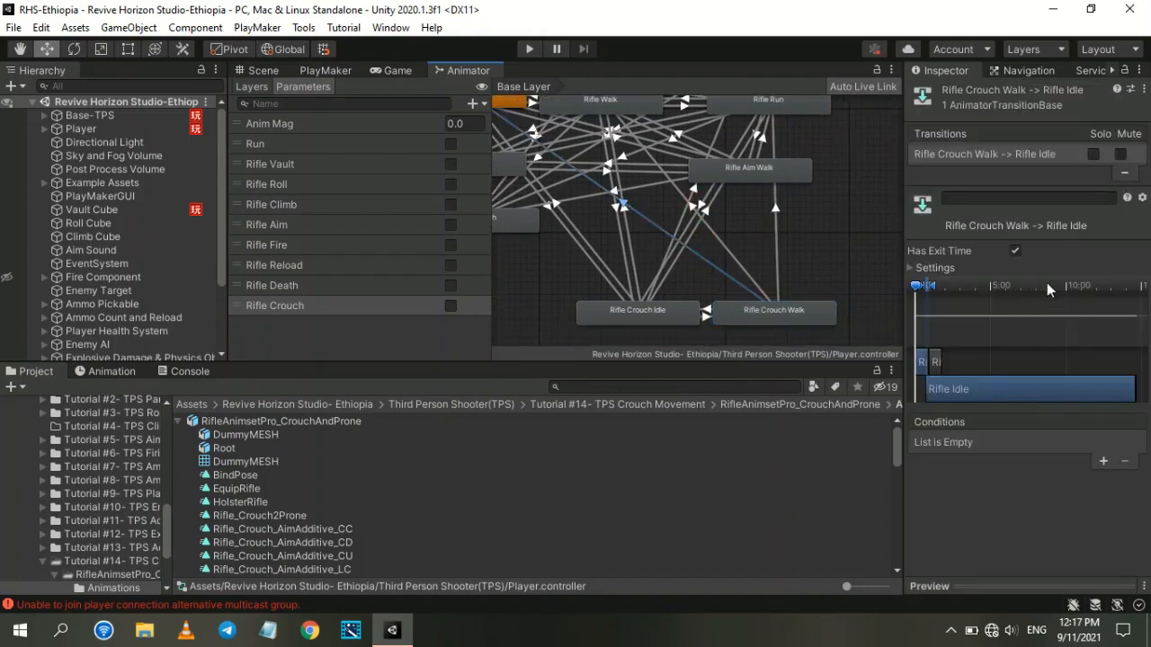
{"action": "left_click", "coordinate": [1015, 250]}
{"action": "left_click", "coordinate": [1103, 460]}
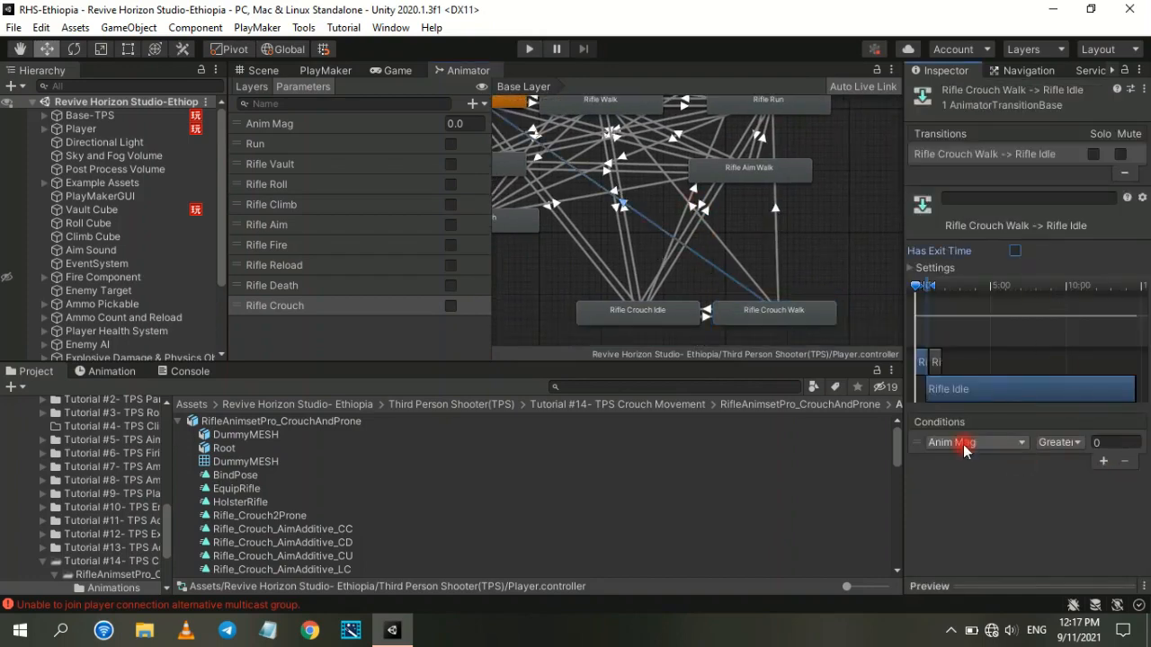
{"action": "left_click", "coordinate": [965, 442]}
{"action": "left_click", "coordinate": [965, 585]}
{"action": "left_click", "coordinate": [1084, 442]}
{"action": "left_click", "coordinate": [1075, 479]}
Step: Turn off exit time on the Rifle Crouch Walk to Rifle Walk transition and add the condition Rifle Crouch false
{"action": "left_click", "coordinate": [751, 274]}
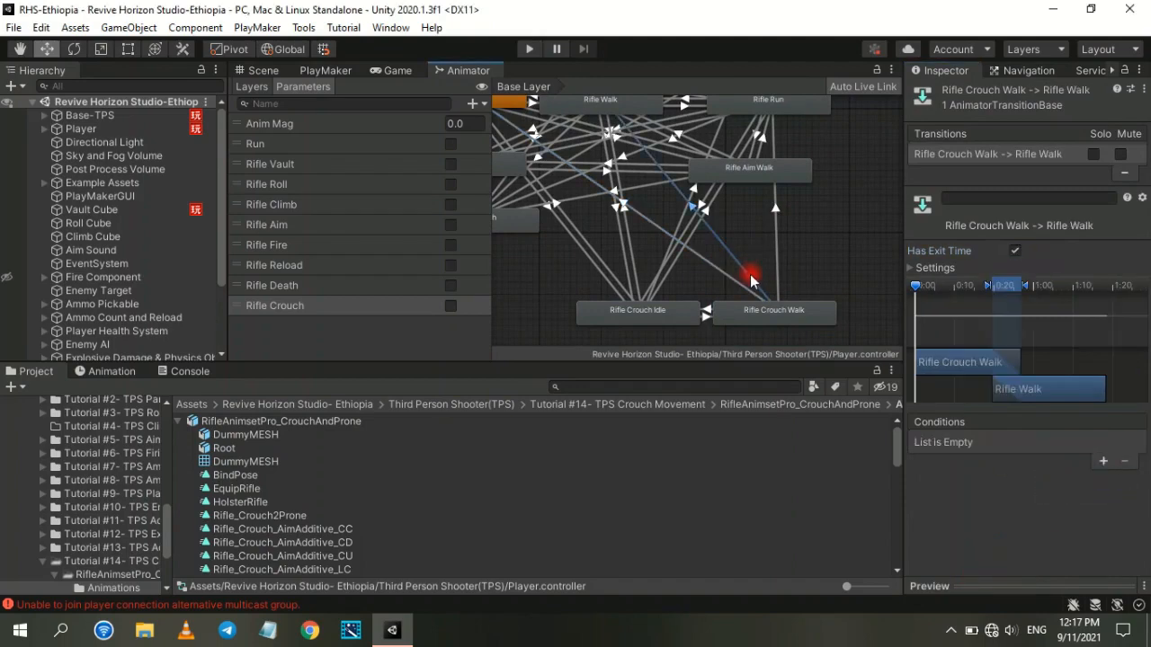
{"action": "left_click", "coordinate": [1014, 251]}
{"action": "left_click", "coordinate": [1077, 468]}
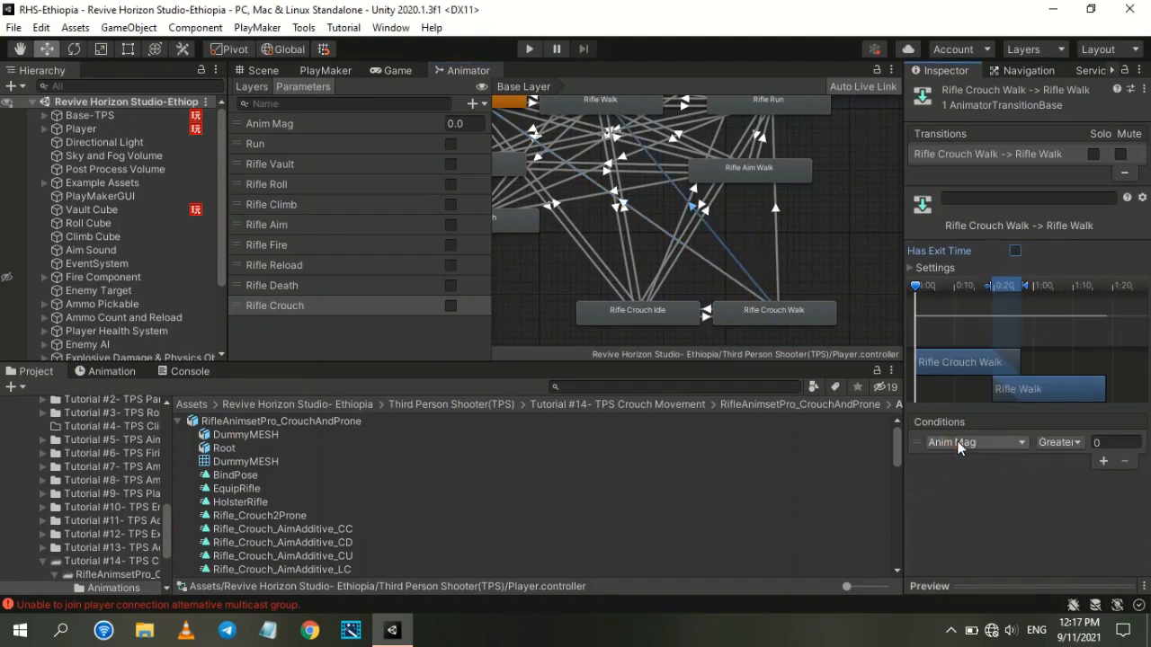
{"action": "left_click", "coordinate": [965, 442]}
{"action": "left_click", "coordinate": [963, 585]}
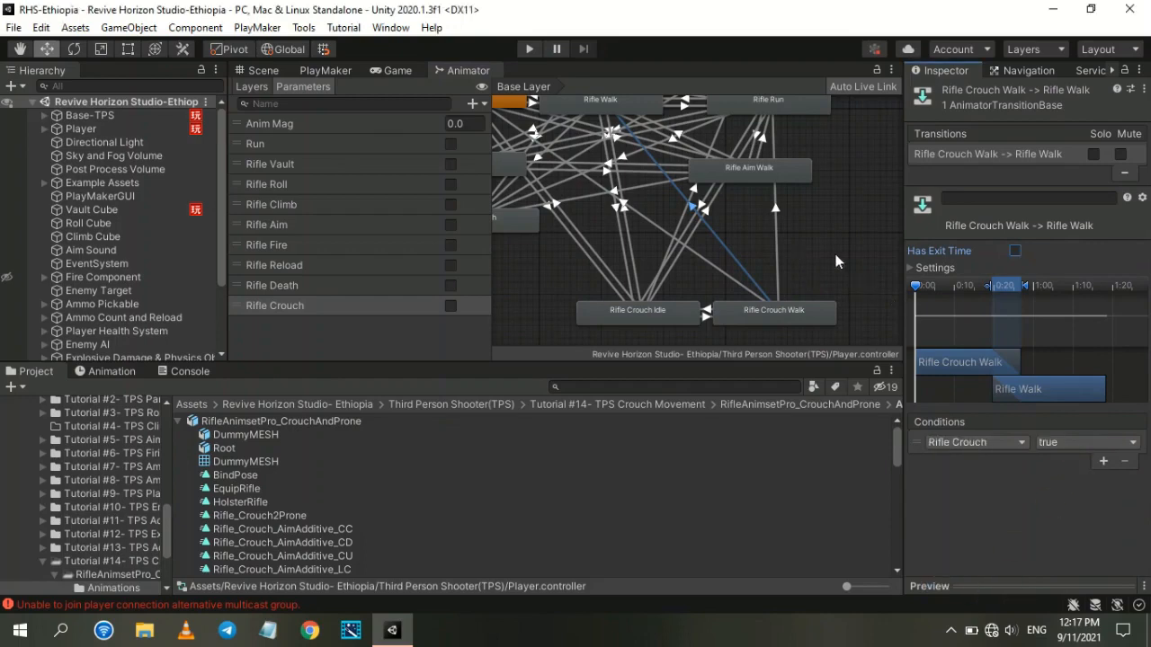
{"action": "left_click", "coordinate": [1083, 442]}
{"action": "left_click", "coordinate": [1063, 477]}
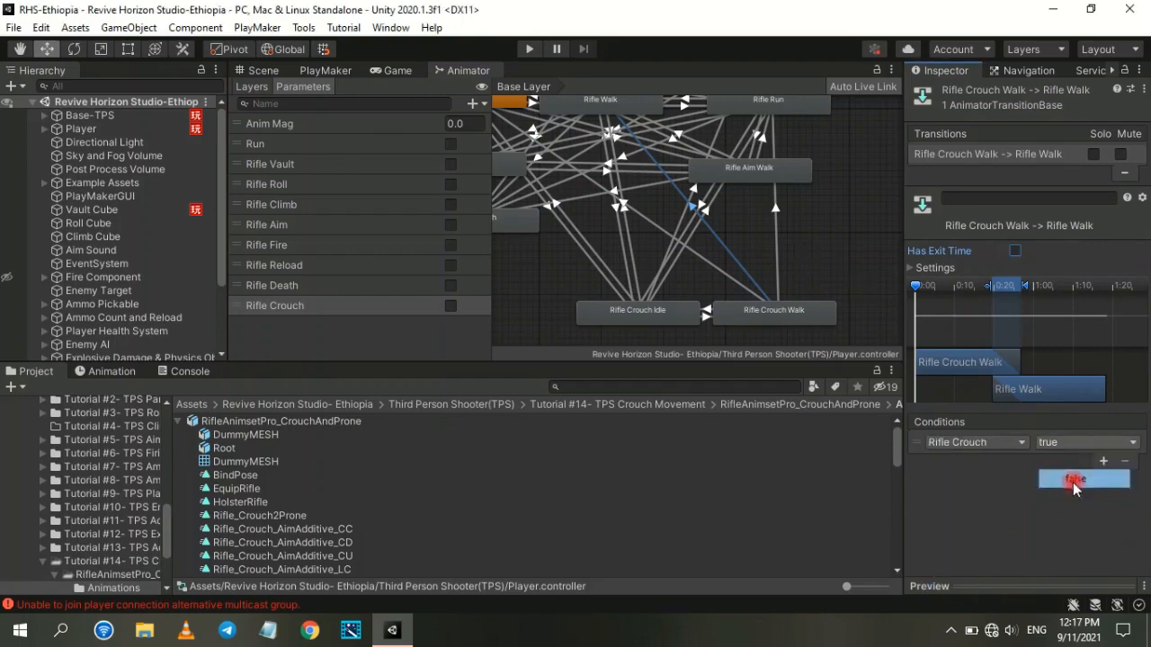
Step: Add the condition Rifle Crouch false to the Rifle Crouch Walk to Rifle Run transition and turn off its exit time
{"action": "left_click", "coordinate": [776, 207]}
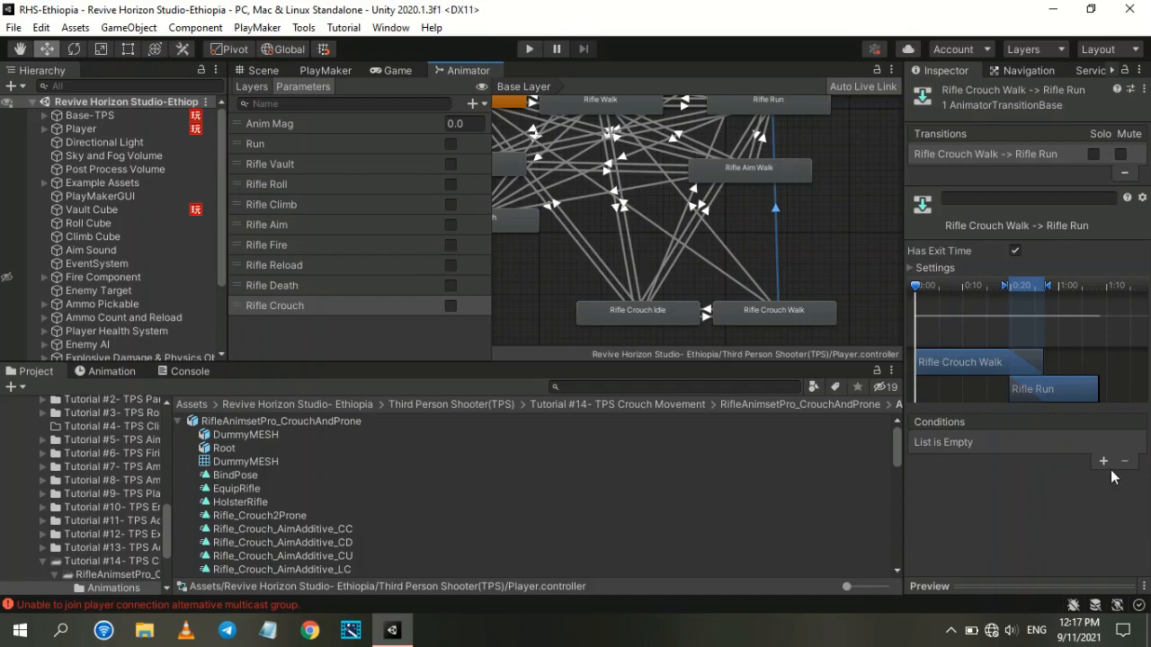
{"action": "left_click", "coordinate": [1103, 460]}
{"action": "left_click", "coordinate": [977, 441]}
{"action": "left_click", "coordinate": [967, 583]}
{"action": "left_click", "coordinate": [1053, 441]}
{"action": "left_click", "coordinate": [1064, 477]}
{"action": "left_click", "coordinate": [1015, 251]}
{"action": "left_click", "coordinate": [715, 239]}
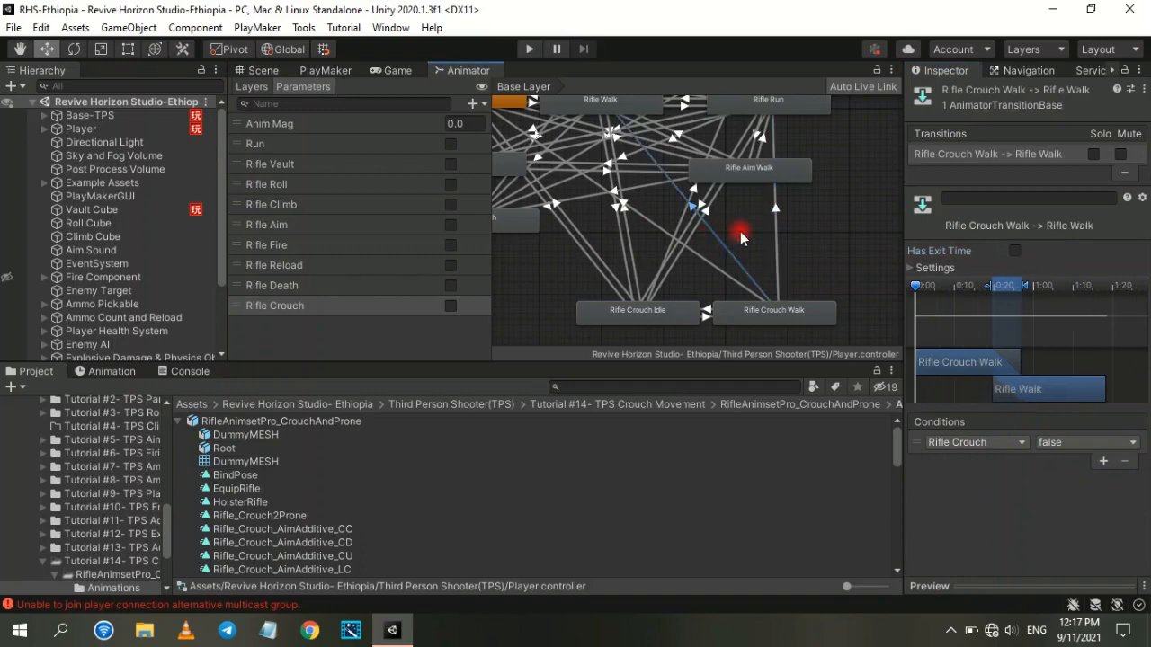
Step: Make a second transition from Rifle Crouch Walk to Rifle Run and undo it
{"action": "right_click", "coordinate": [784, 311]}
{"action": "left_click", "coordinate": [834, 326]}
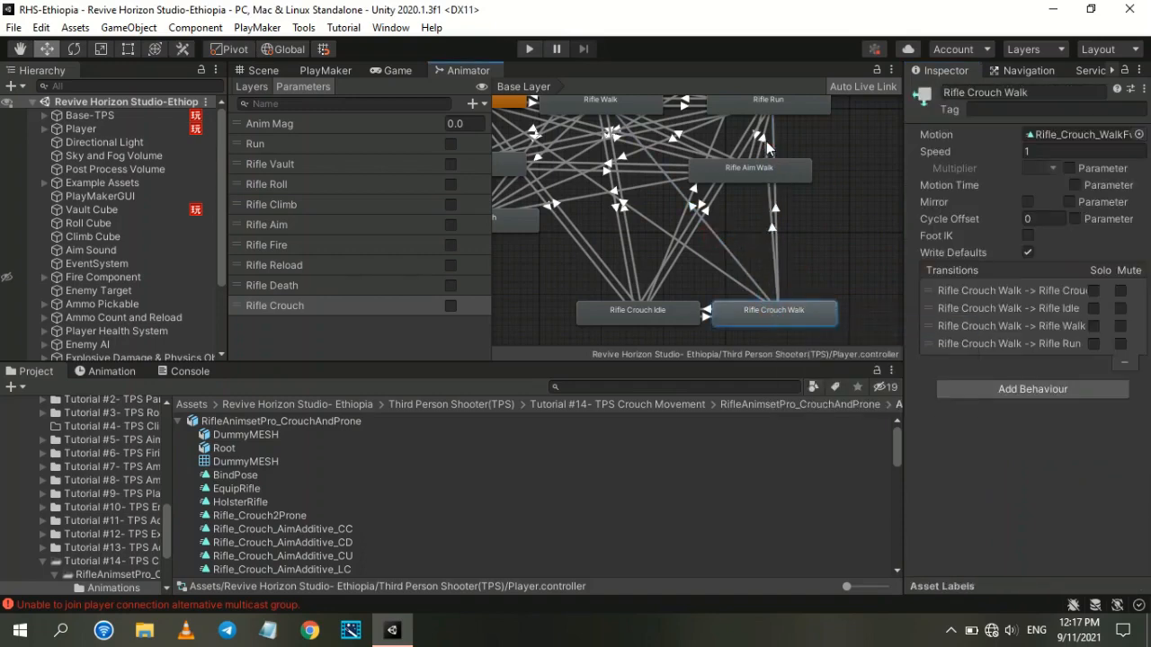
{"action": "left_click", "coordinate": [768, 106]}
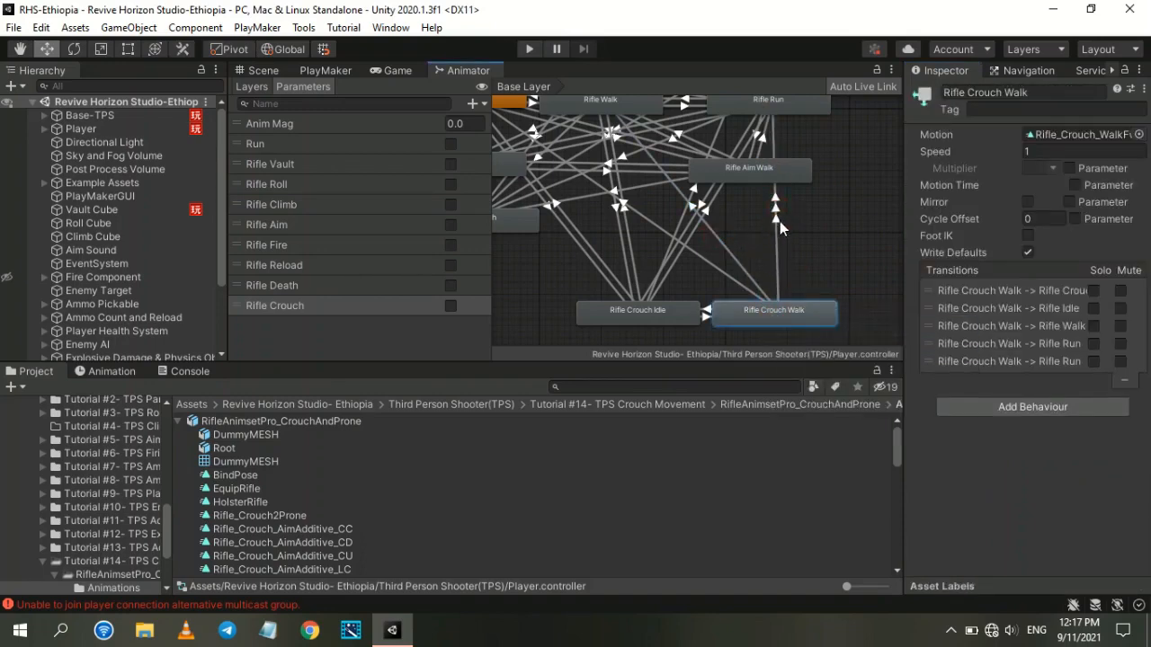
{"action": "key", "text": "ctrl+z"}
Step: Make a transition from Rifle Crouch Walk to Rifle Aim Walk and undo it
{"action": "right_click", "coordinate": [784, 311]}
{"action": "left_click", "coordinate": [809, 320]}
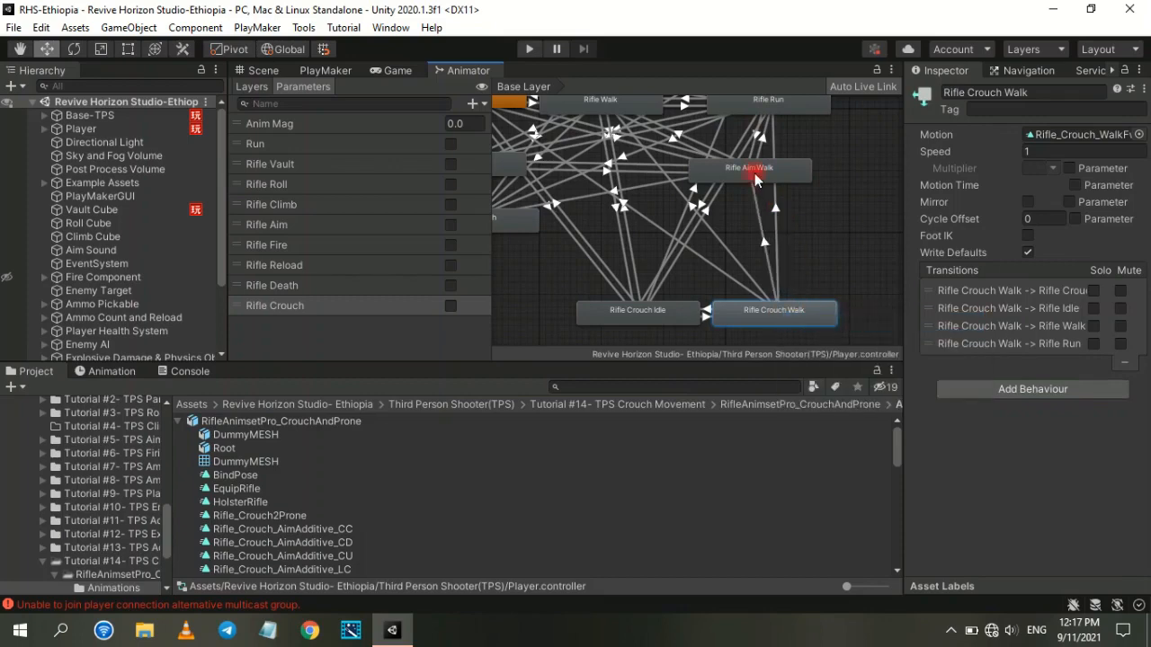
{"action": "left_click", "coordinate": [755, 175]}
{"action": "left_click", "coordinate": [766, 245]}
{"action": "key", "text": "ctrl+z"}
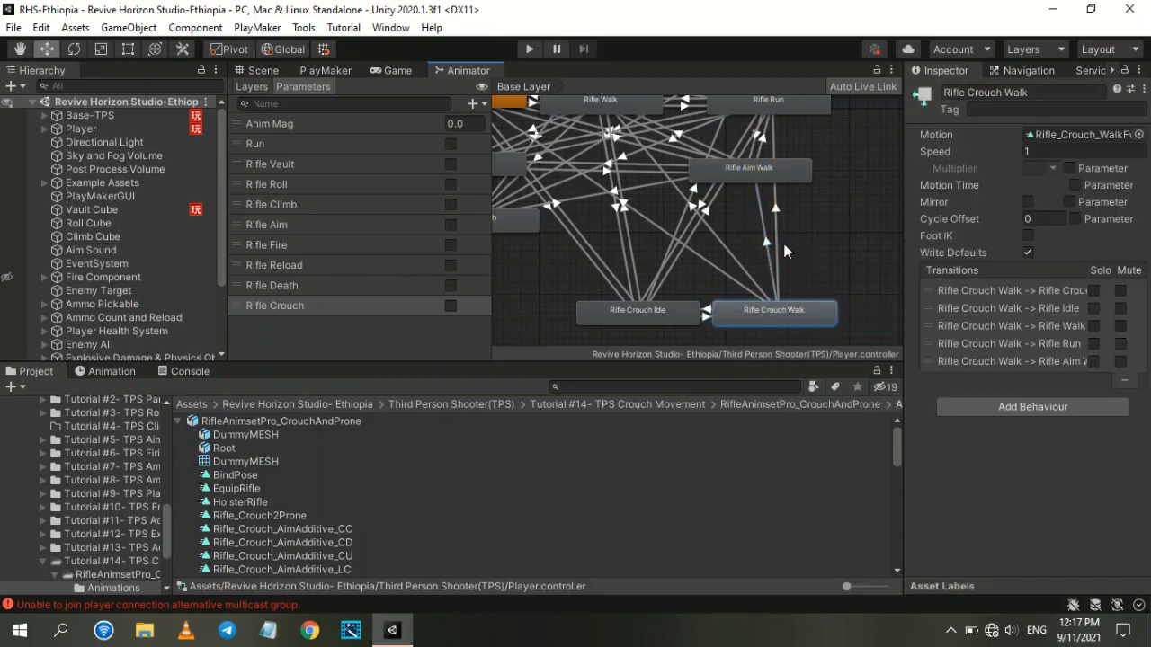
{"action": "key", "text": "ctrl+z"}
Step: Make a transition from Rifle Crouch Walk to Rifle Roll
{"action": "right_click", "coordinate": [784, 306]}
{"action": "left_click", "coordinate": [804, 318]}
{"action": "middle_click_drag", "start_coordinate": [779, 206], "coordinate": [797, 329]}
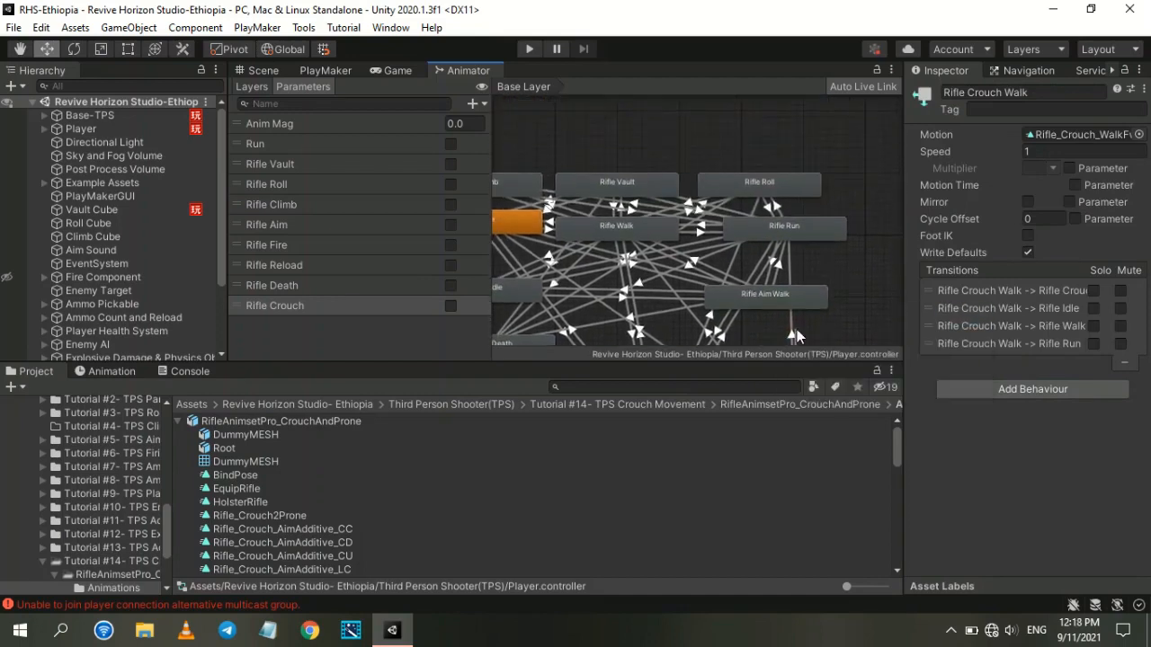
{"action": "left_click", "coordinate": [737, 182]}
Step: Turn off exit time on the Rifle Crouch Walk to Rifle Roll transition and add the condition Rifle Roll true
{"action": "middle_click_drag", "start_coordinate": [752, 233], "coordinate": [743, 166]}
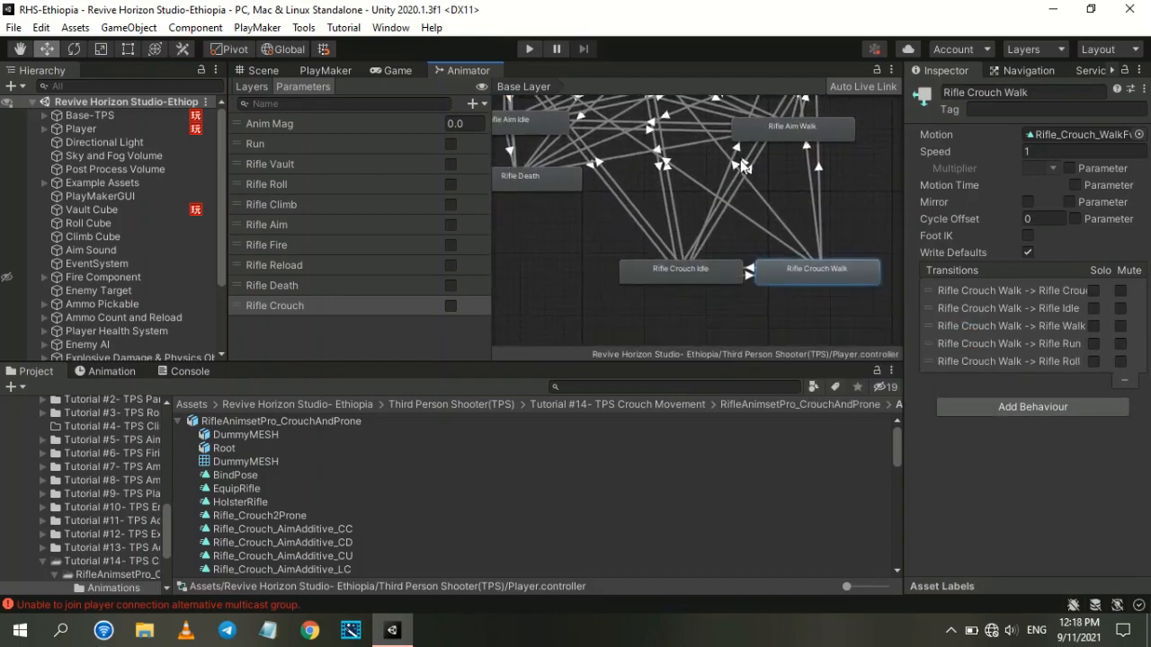
{"action": "left_click", "coordinate": [806, 146]}
{"action": "left_click", "coordinate": [1014, 250]}
{"action": "left_click", "coordinate": [1103, 461]}
{"action": "left_click", "coordinate": [1009, 442]}
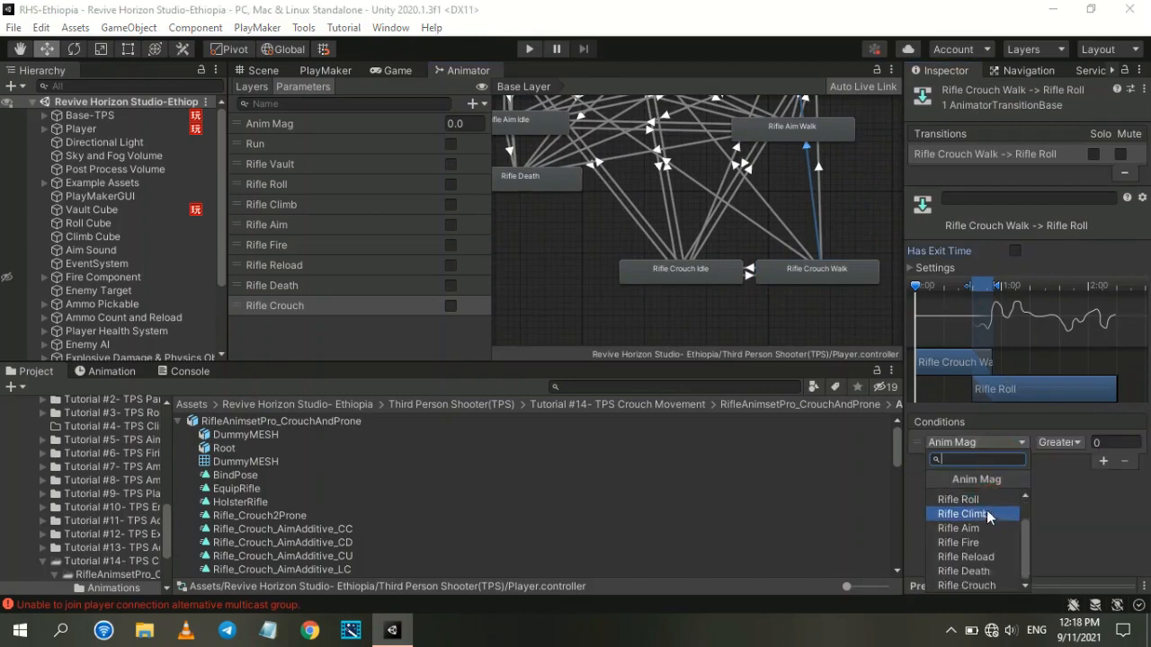
{"action": "left_click", "coordinate": [958, 539]}
{"action": "left_click", "coordinate": [1089, 441]}
{"action": "left_click", "coordinate": [1090, 462]}
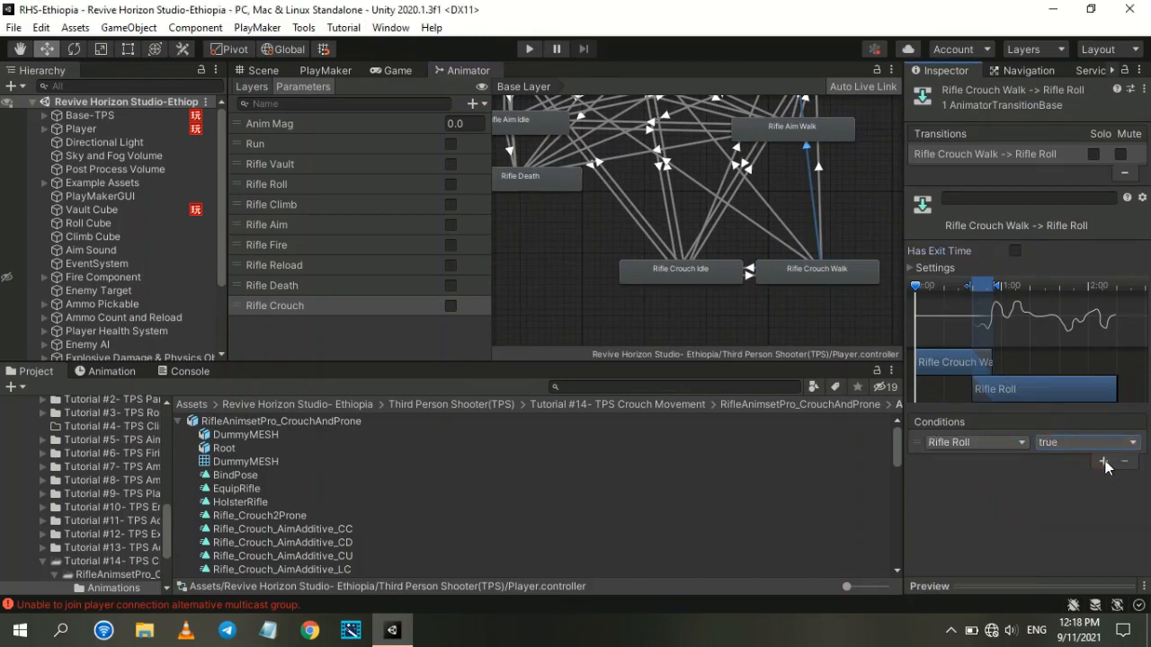
Step: Add a second condition, Rifle Crouch false, to the Rifle Crouch Walk to Rifle Roll transition
{"action": "left_click", "coordinate": [1103, 460]}
{"action": "left_click", "coordinate": [971, 459]}
{"action": "left_click", "coordinate": [972, 605]}
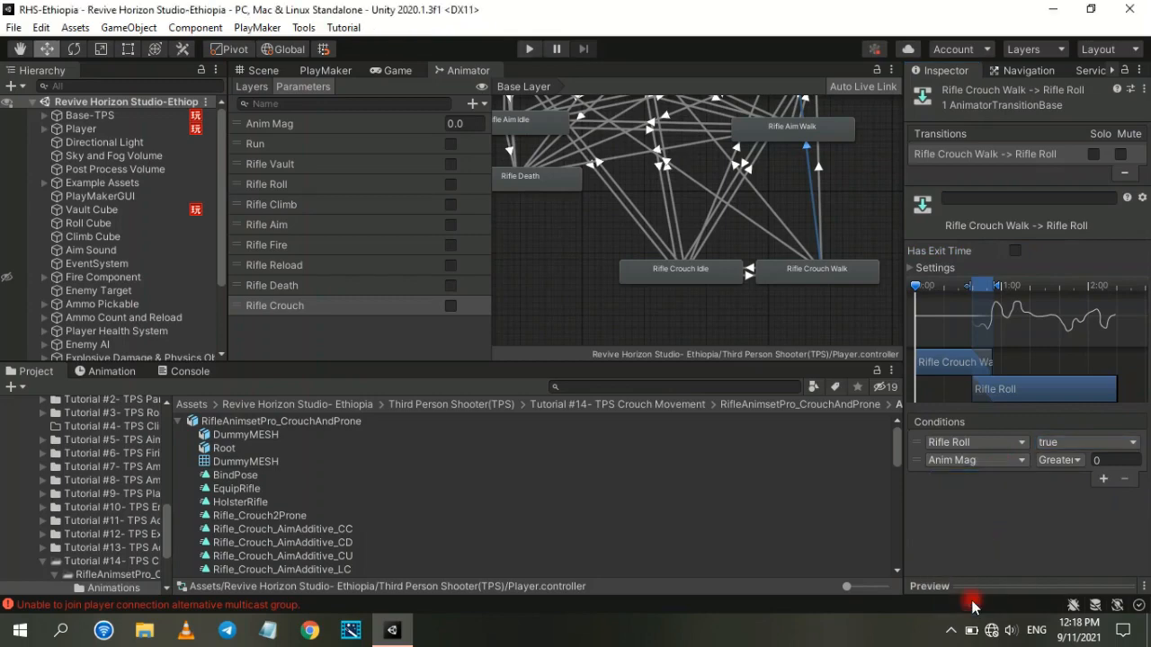
{"action": "left_click", "coordinate": [1047, 463]}
{"action": "left_click", "coordinate": [1051, 493]}
Step: Add a second condition, Rifle Crouch false, to the Rifle Crouch Idle to Rifle Roll transition
{"action": "middle_click_drag", "start_coordinate": [702, 159], "coordinate": [724, 222]}
{"action": "left_click", "coordinate": [752, 225]}
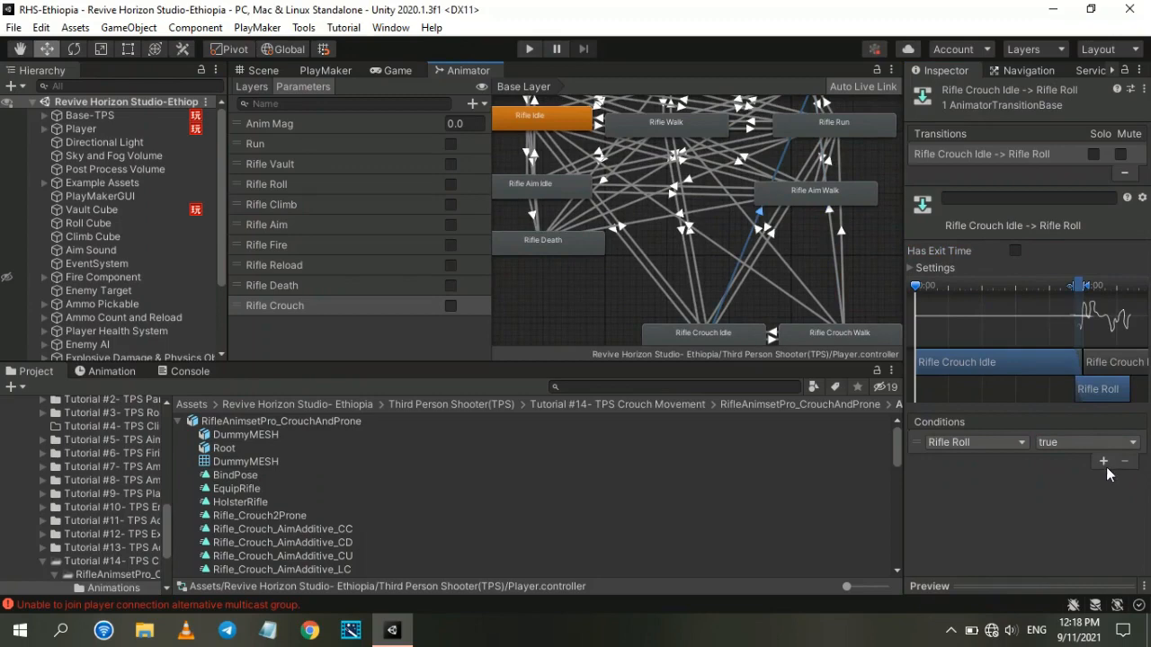
{"action": "left_click", "coordinate": [1103, 460]}
{"action": "left_click", "coordinate": [1006, 459]}
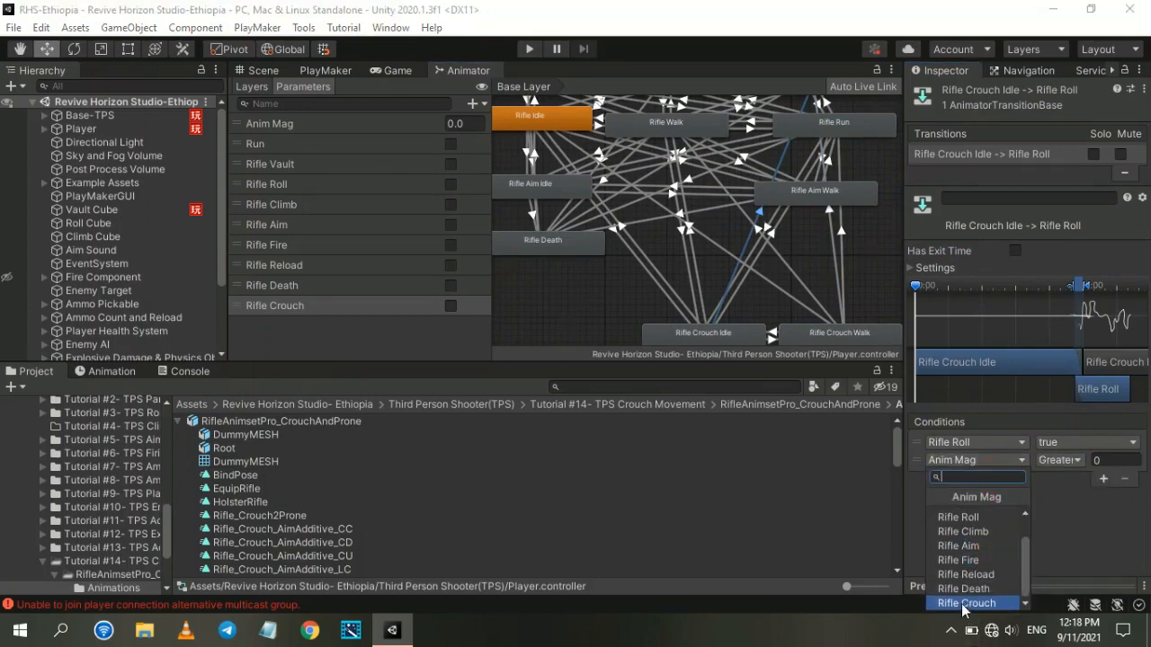
{"action": "left_click", "coordinate": [965, 603]}
{"action": "left_click", "coordinate": [1069, 459]}
{"action": "left_click", "coordinate": [1065, 497]}
Step: Reposition the Rifle Crouch Idle, Rifle Crouch Walk and Rifle Death states so they sit further apart in the graph
{"action": "left_click", "coordinate": [557, 287]}
{"action": "scroll", "coordinate": [611, 270], "scroll_direction": "down", "scroll_amount": 5}
{"action": "scroll", "coordinate": [644, 324], "scroll_direction": "up", "scroll_amount": 3}
{"action": "scroll", "coordinate": [656, 328], "scroll_direction": "down", "scroll_amount": 3}
{"action": "left_click_drag", "start_coordinate": [672, 302], "coordinate": [638, 282]}
{"action": "left_click_drag", "start_coordinate": [810, 302], "coordinate": [812, 292]}
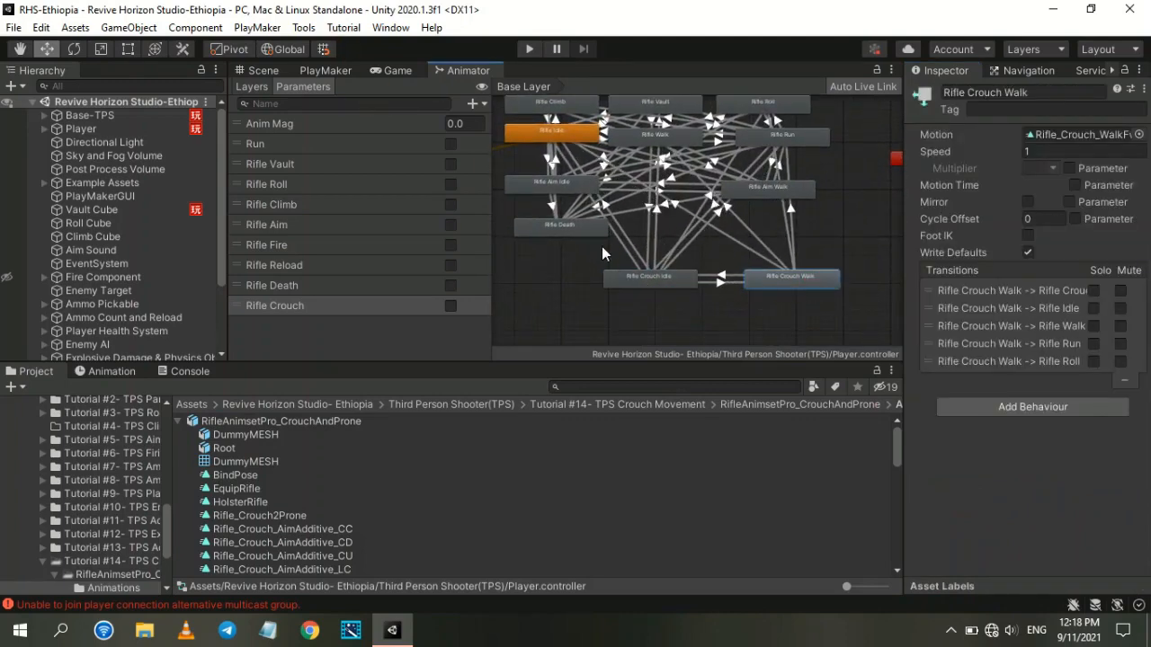
{"action": "scroll", "coordinate": [616, 257], "scroll_direction": "up", "scroll_amount": 3}
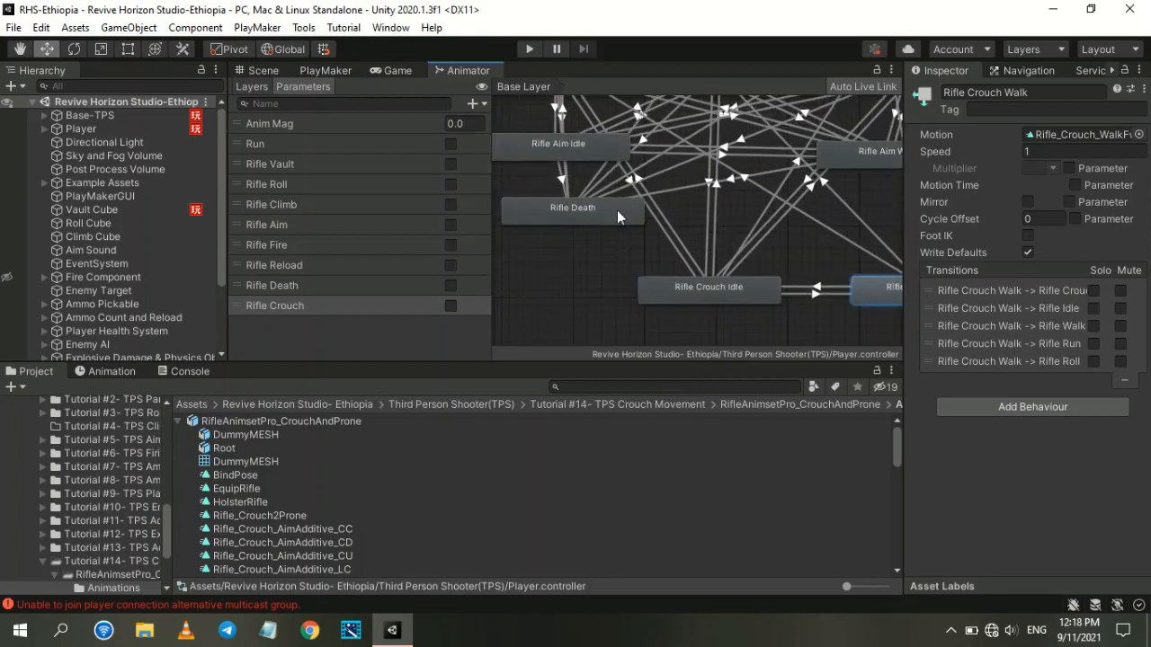
{"action": "left_click_drag", "start_coordinate": [620, 213], "coordinate": [576, 237]}
Step: Make transitions from Rifle Crouch Idle and from Rifle Crouch Walk to Rifle Death
{"action": "right_click", "coordinate": [692, 287]}
{"action": "left_click", "coordinate": [728, 296]}
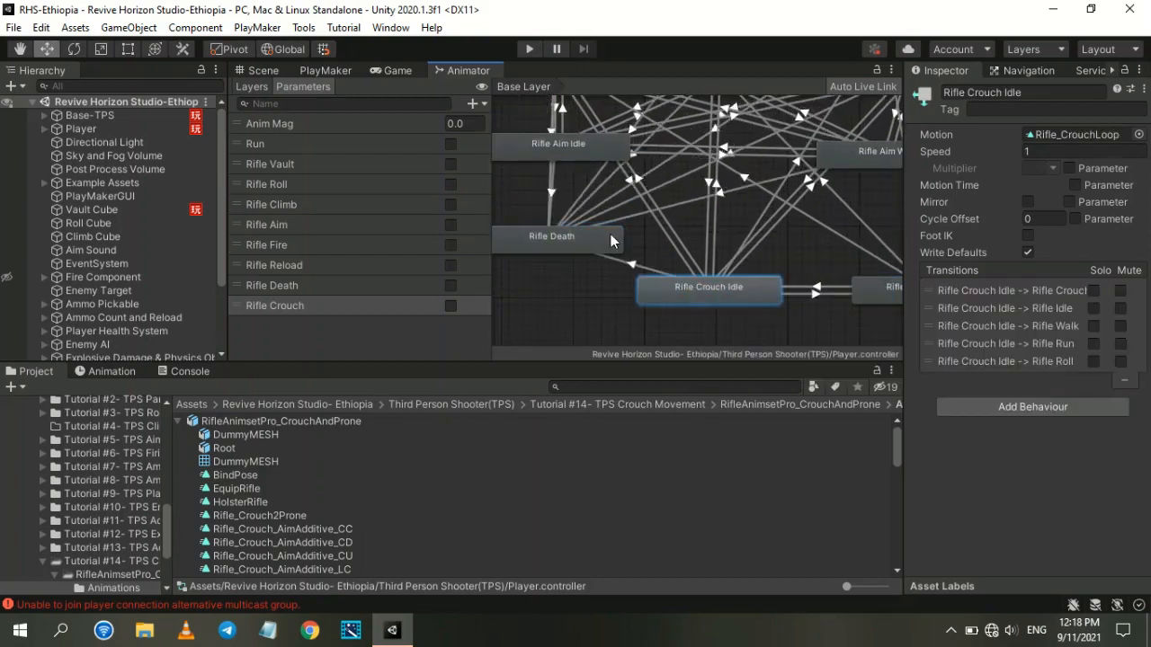
{"action": "left_click", "coordinate": [614, 234]}
{"action": "middle_click_drag", "start_coordinate": [745, 257], "coordinate": [713, 249]}
{"action": "right_click", "coordinate": [843, 286]}
{"action": "left_click", "coordinate": [854, 297]}
{"action": "left_click", "coordinate": [569, 241]}
Step: Turn off exit time on the Rifle Crouch Idle to Rifle Death transition and add the condition Rifle Death true
{"action": "left_click", "coordinate": [597, 257]}
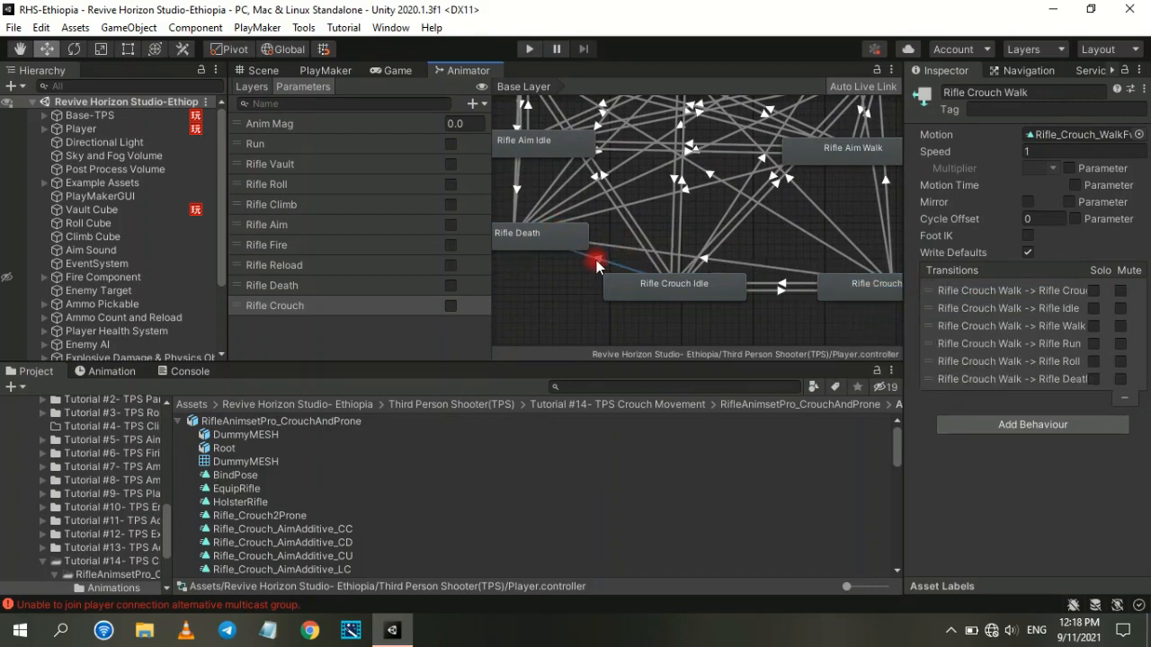
{"action": "left_click", "coordinate": [1014, 251]}
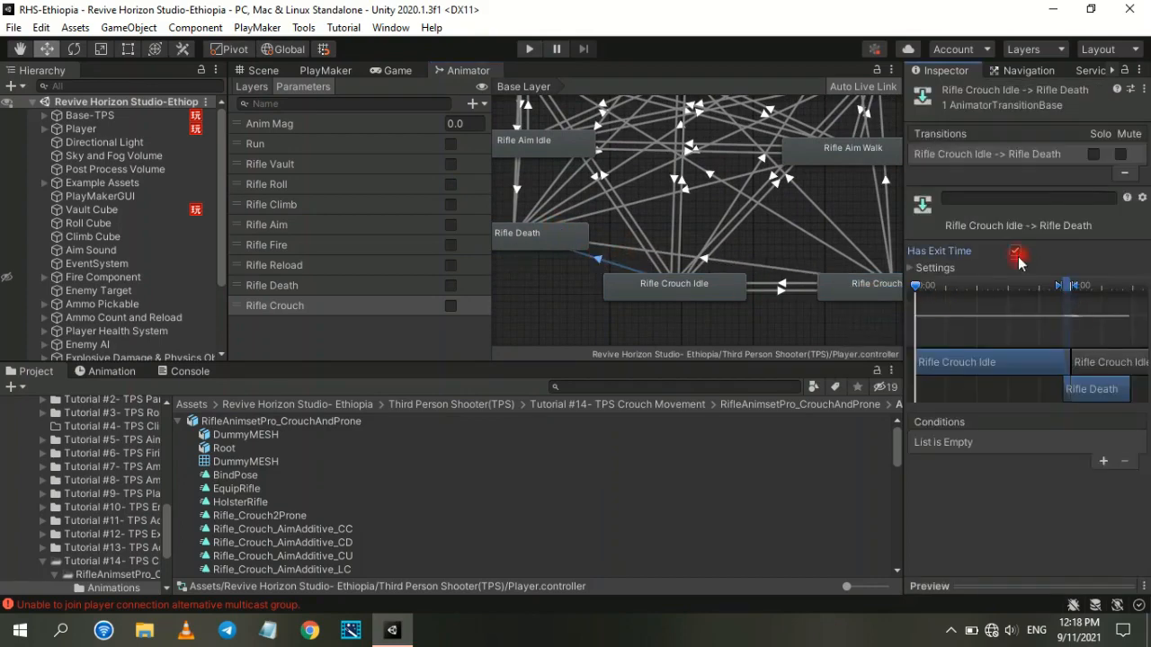
{"action": "left_click", "coordinate": [1103, 461]}
{"action": "left_click", "coordinate": [963, 445]}
{"action": "scroll", "coordinate": [966, 544], "scroll_direction": "down", "scroll_amount": 2}
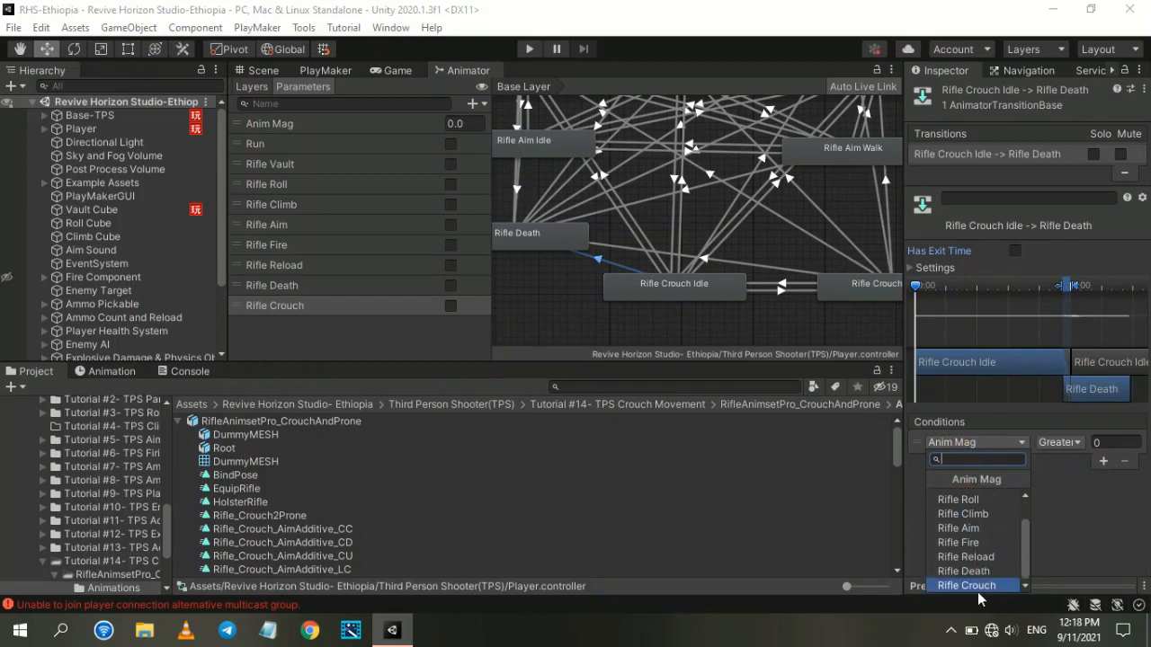
{"action": "left_click", "coordinate": [964, 571]}
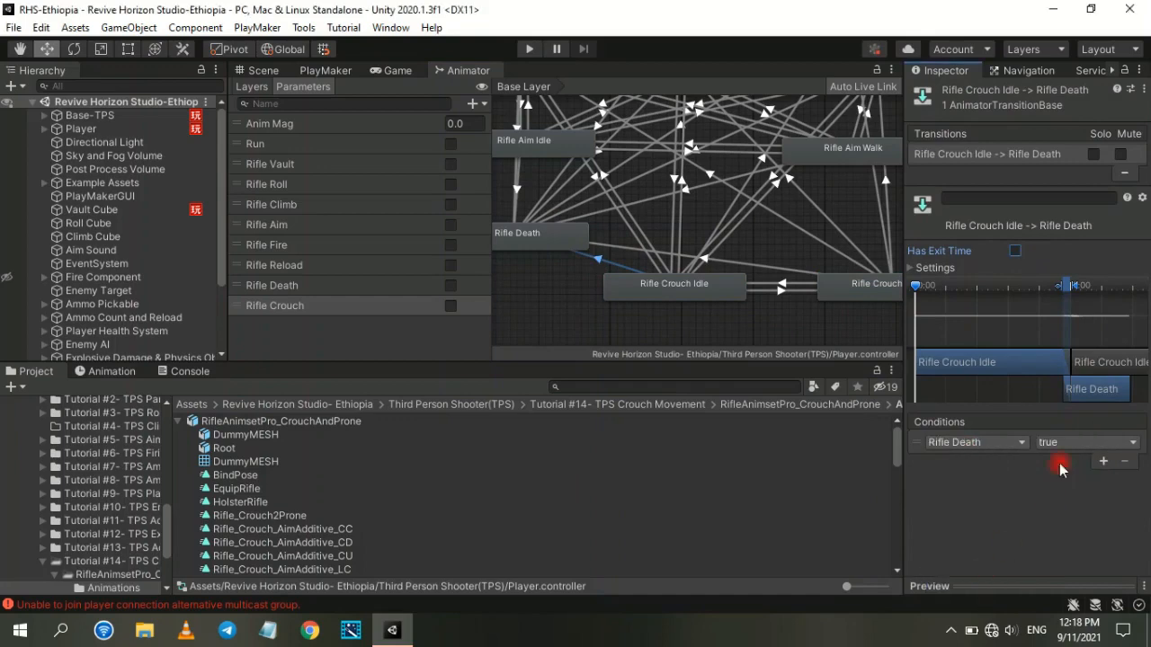
Step: Turn off exit time on the Rifle Crouch Walk to Rifle Death transition and add the condition Rifle Death true
{"action": "left_click", "coordinate": [714, 261]}
{"action": "left_click", "coordinate": [1013, 252]}
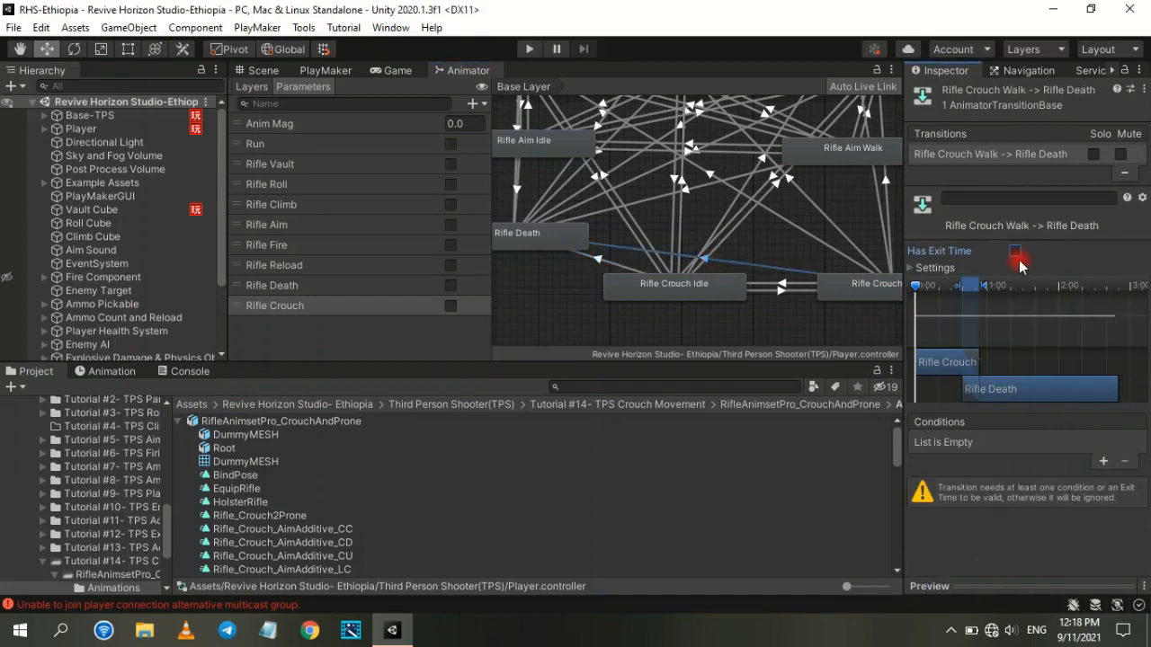
{"action": "left_click", "coordinate": [1103, 461]}
{"action": "left_click", "coordinate": [976, 442]}
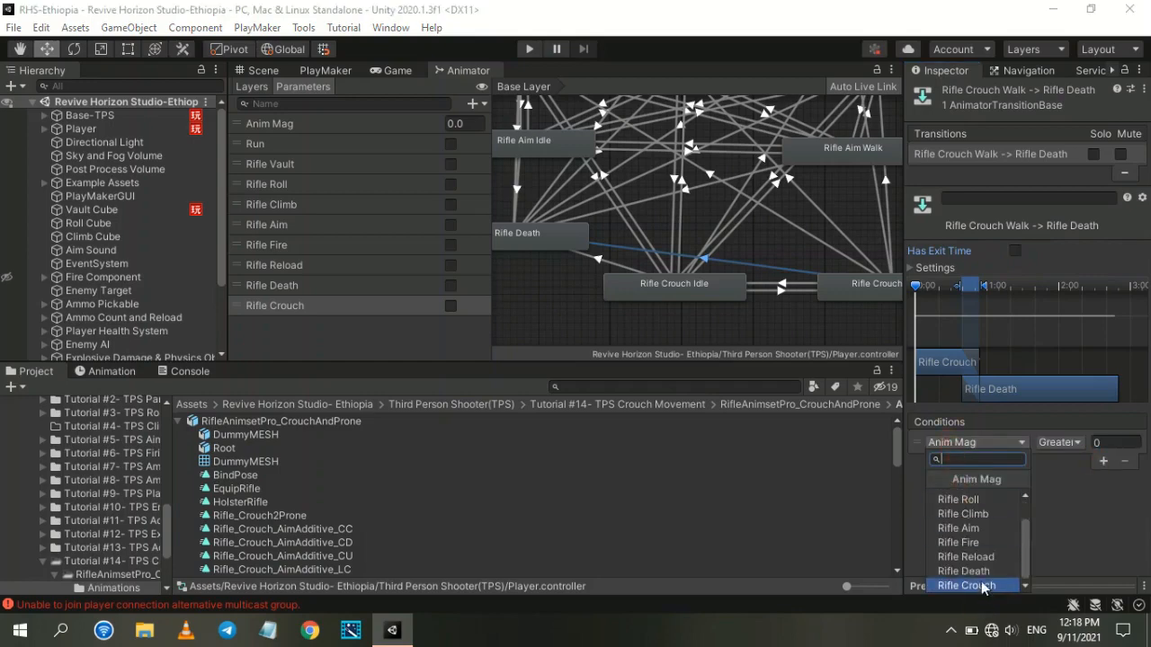
{"action": "left_click", "coordinate": [976, 572]}
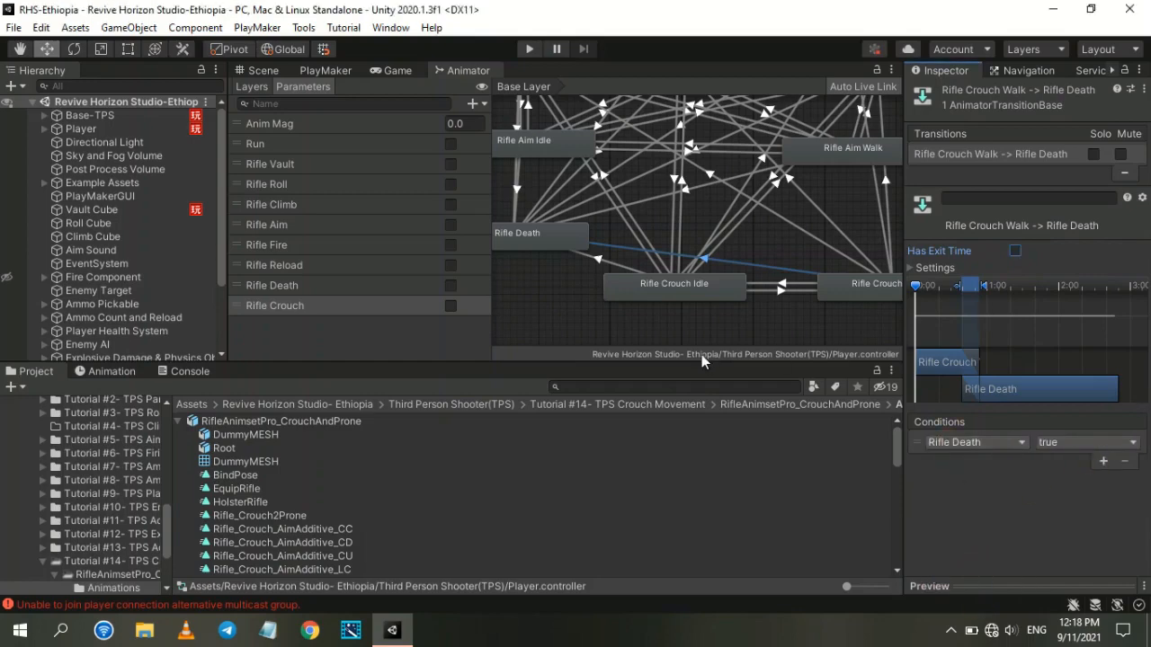
{"action": "left_click", "coordinate": [801, 257]}
{"action": "left_click", "coordinate": [866, 287]}
{"action": "scroll", "coordinate": [809, 274], "scroll_direction": "down", "scroll_amount": 5}
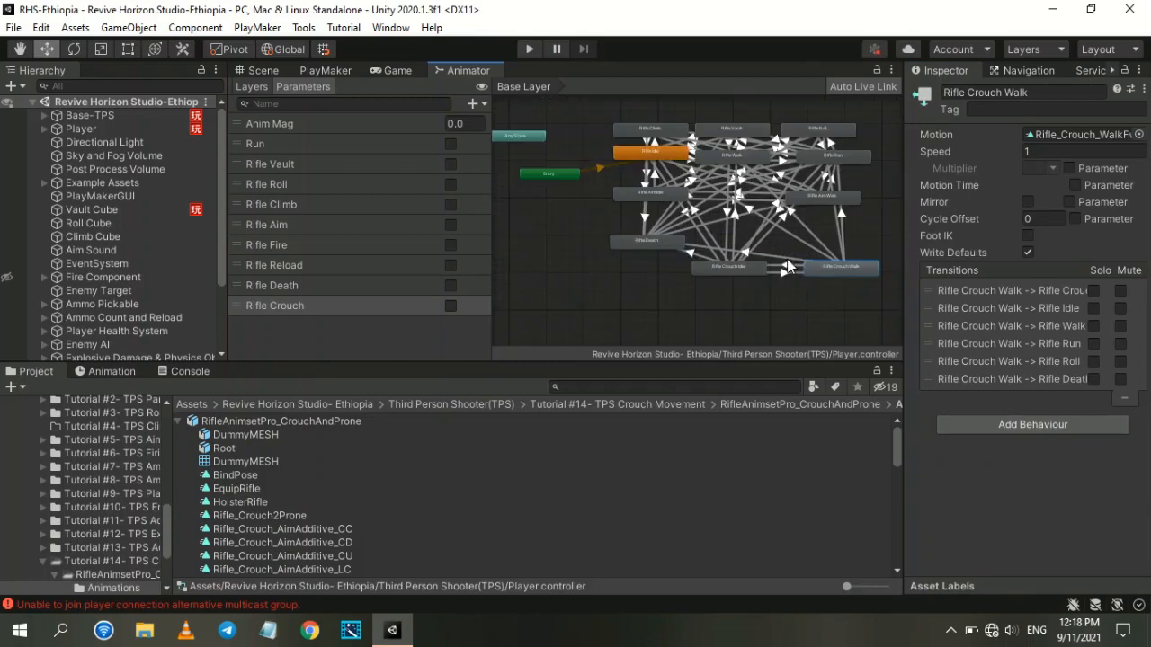
{"action": "middle_click_drag", "start_coordinate": [739, 189], "coordinate": [745, 238]}
{"action": "left_click", "coordinate": [613, 172]}
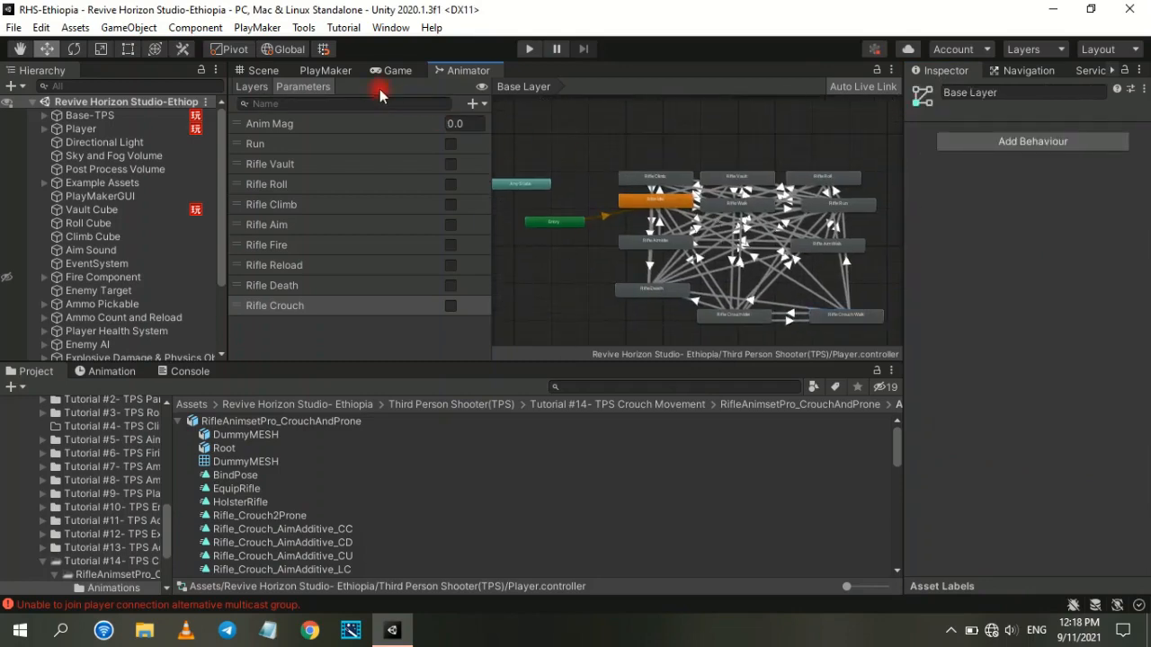
Step: Open the Player object's Player Movement state machine in PlayMaker and widen the graph and editor area
{"action": "left_click", "coordinate": [320, 70]}
{"action": "left_click", "coordinate": [129, 130]}
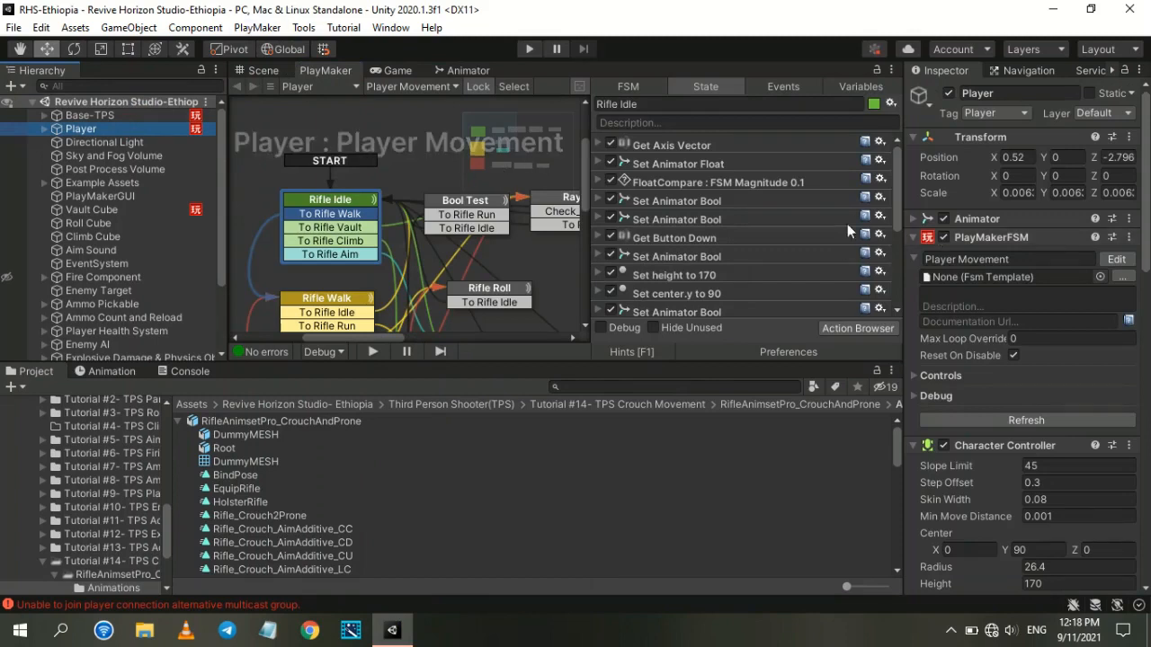
{"action": "left_click_drag", "start_coordinate": [588, 238], "coordinate": [737, 208]}
{"action": "left_click_drag", "start_coordinate": [905, 223], "coordinate": [919, 223]}
{"action": "left_click_drag", "start_coordinate": [232, 222], "coordinate": [222, 221]}
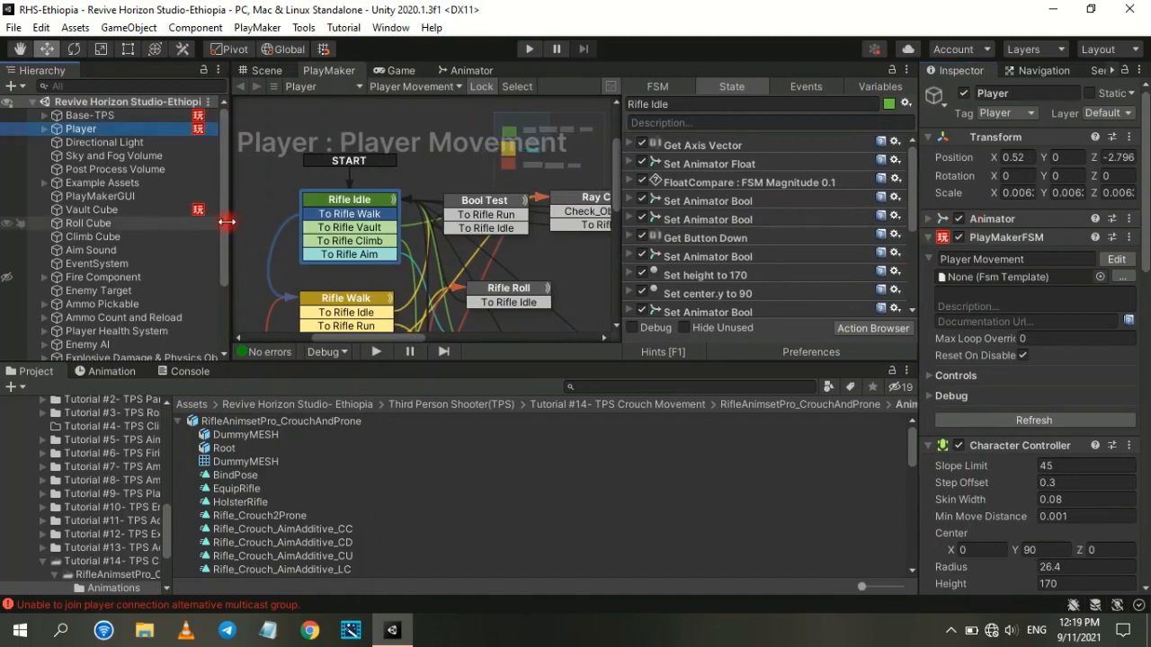
Step: Open the Tutorial #14- TPS Crouch Movement folder and frame the Player in the Scene view
{"action": "left_click", "coordinate": [669, 404]}
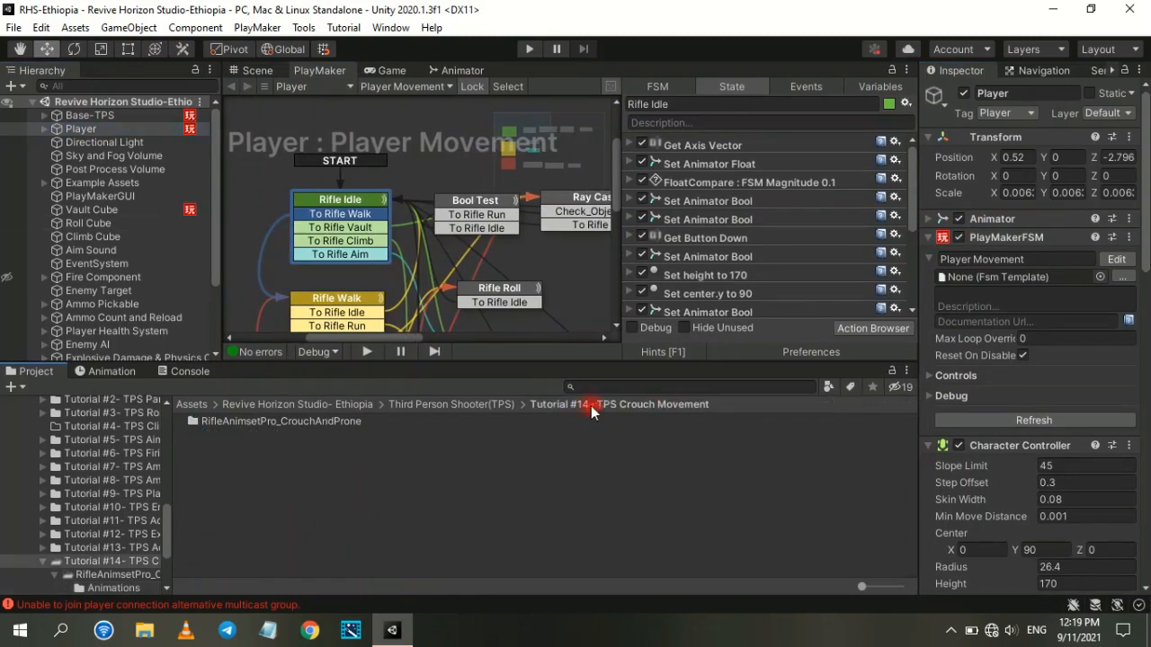
{"action": "left_click", "coordinate": [258, 70]}
{"action": "key", "text": "f"}
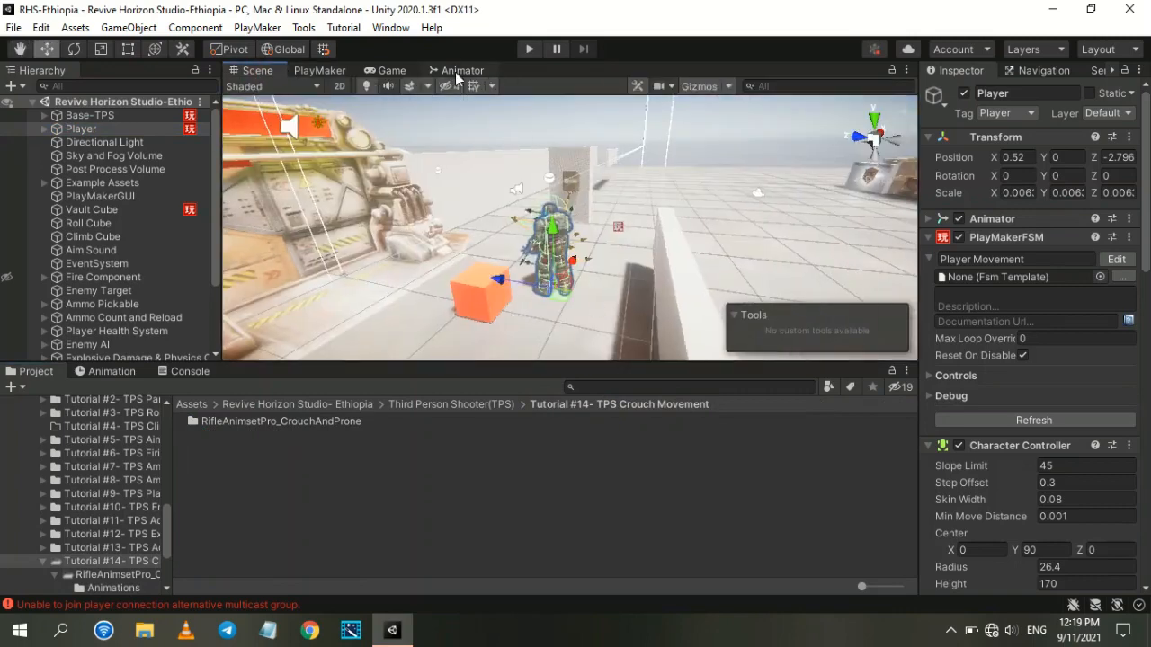
Step: Add a new state beside Rifle Walk in the Player Movement FSM and name it Rifle Crouch
{"action": "left_click", "coordinate": [317, 72]}
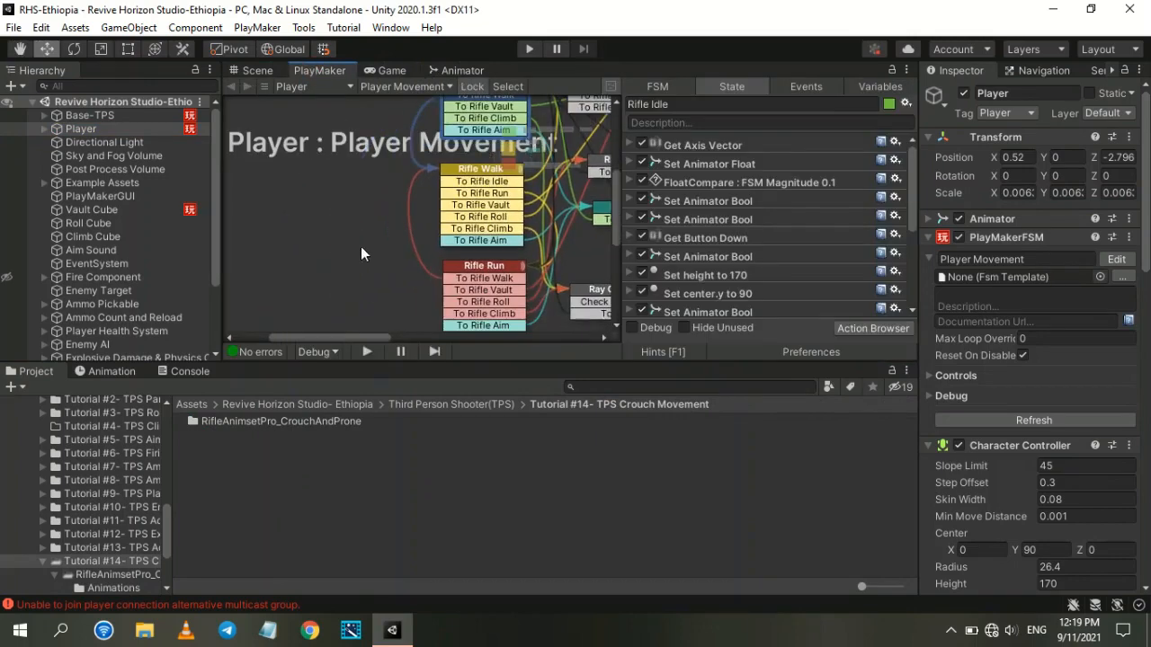
{"action": "left_click", "coordinate": [389, 239], "text": "ctrl"}
{"action": "left_click", "coordinate": [686, 102]}
{"action": "key", "text": "BackSpace"}
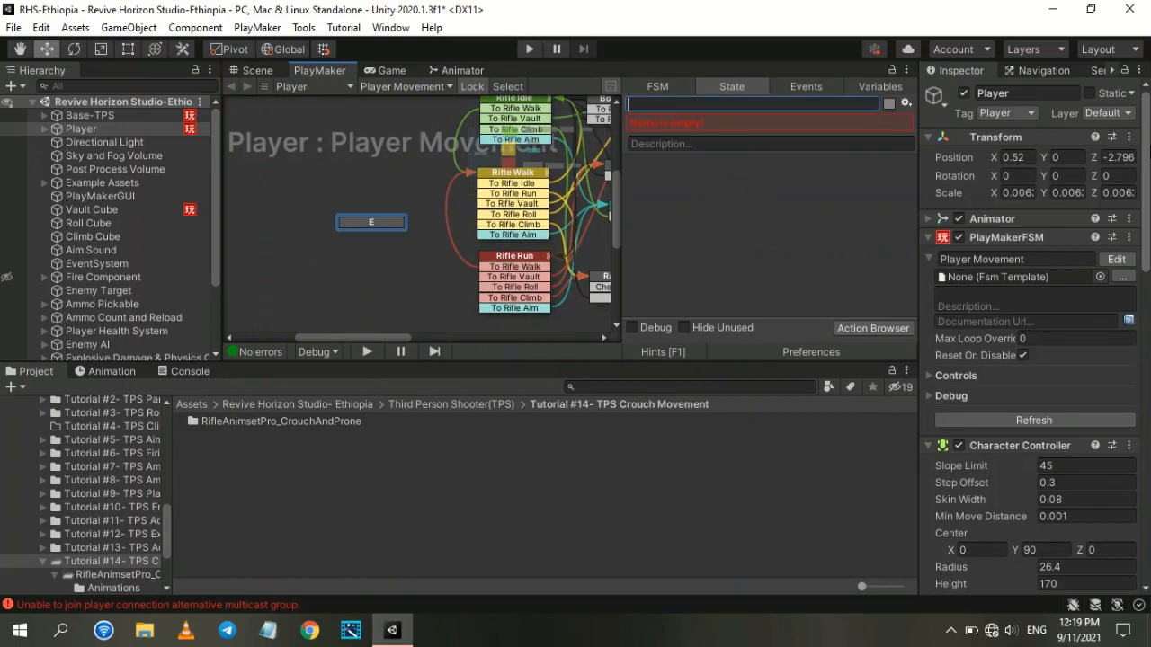
{"action": "type", "text": "Rifle"}
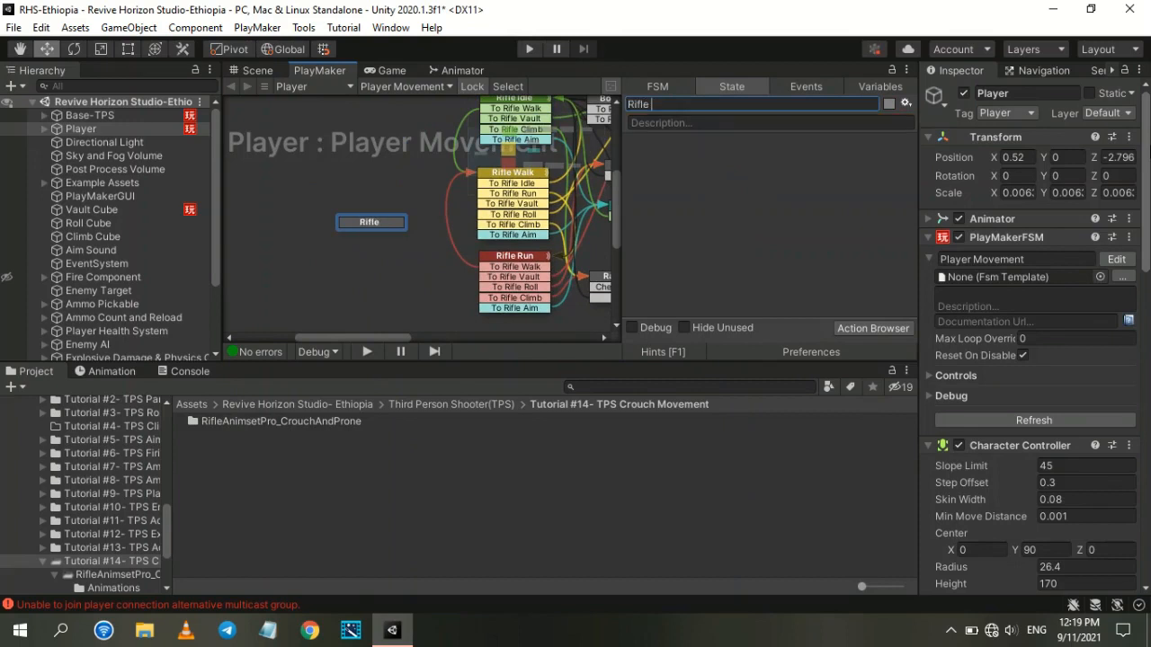
{"action": "type", "text": " Crouch"}
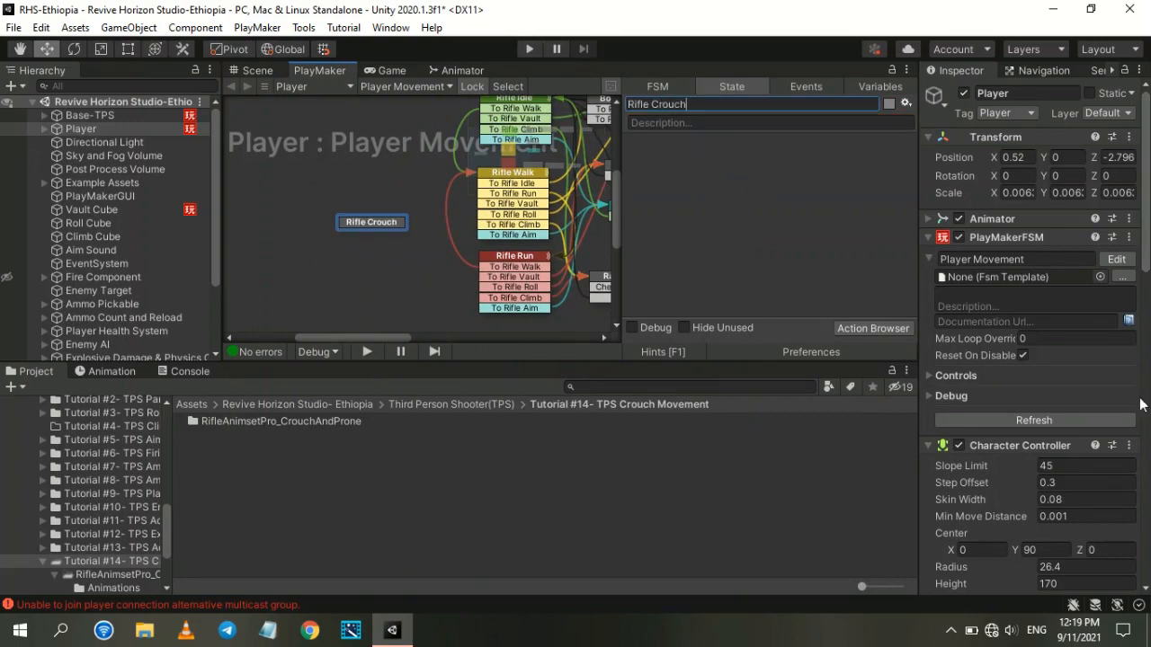
Step: Add a Set Animator Bool action to the Rifle Crouch state
{"action": "left_click", "coordinate": [867, 328]}
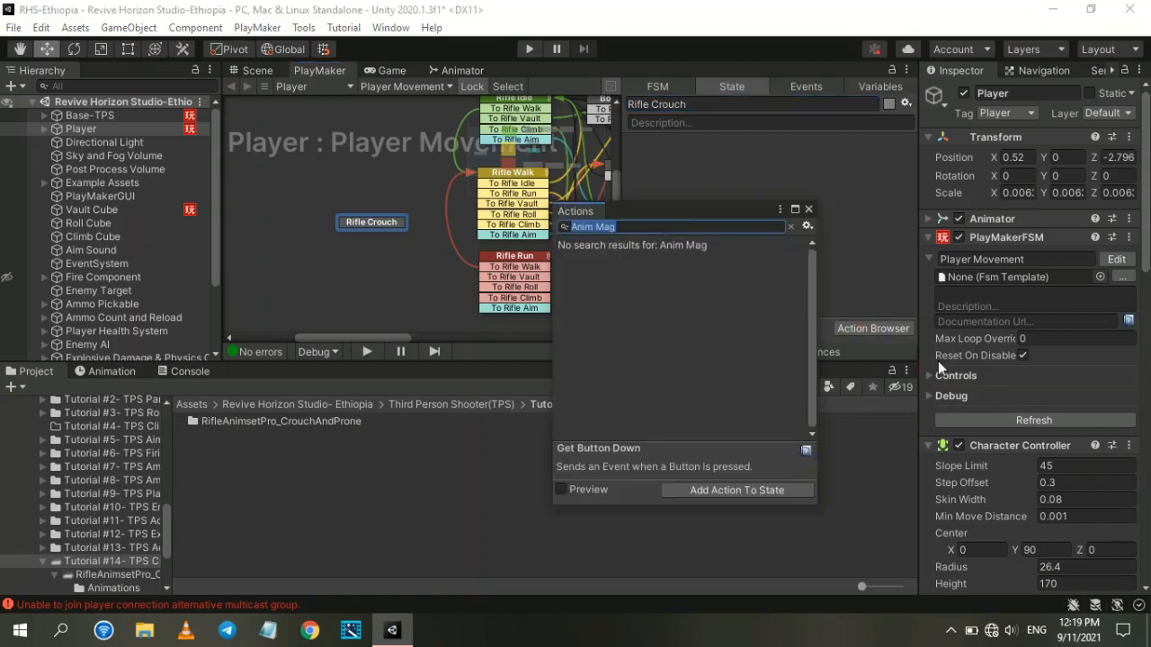
{"action": "type", "text": "set anima"}
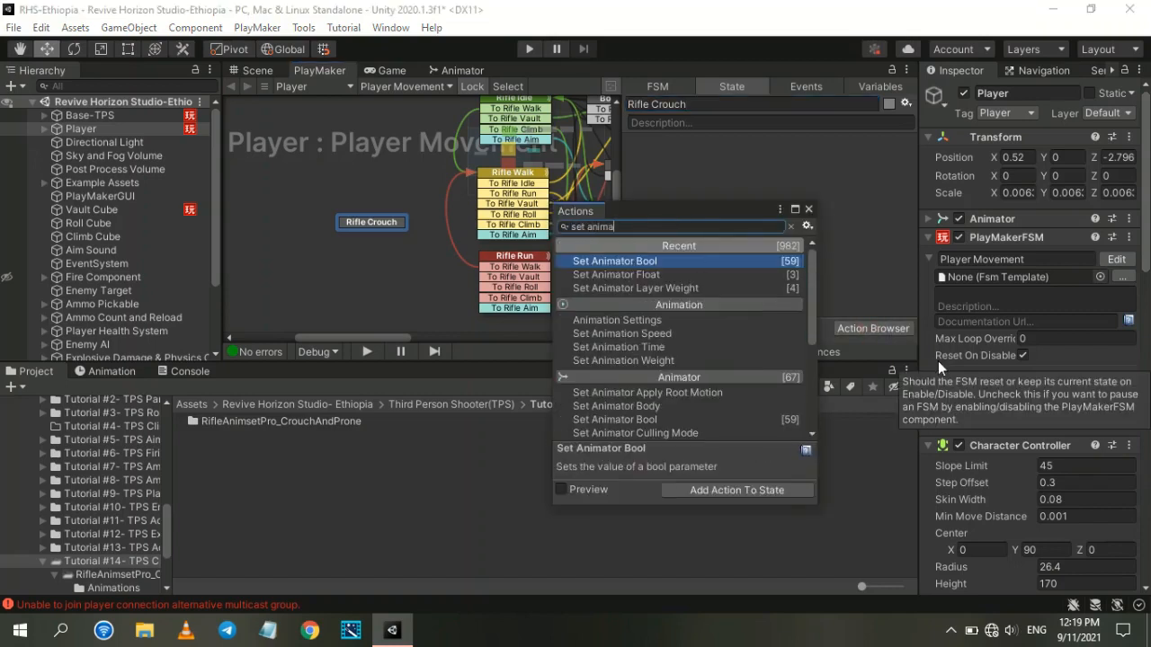
{"action": "type", "text": "tor bool"}
{"action": "key", "text": "Return"}
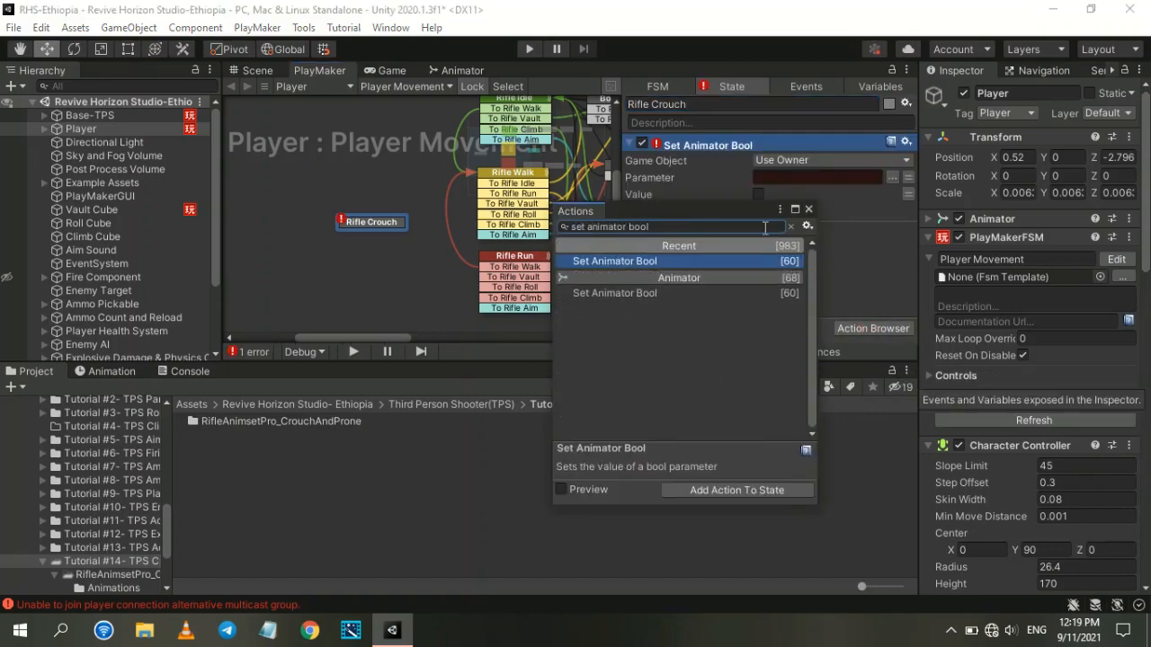
{"action": "left_click", "coordinate": [807, 209]}
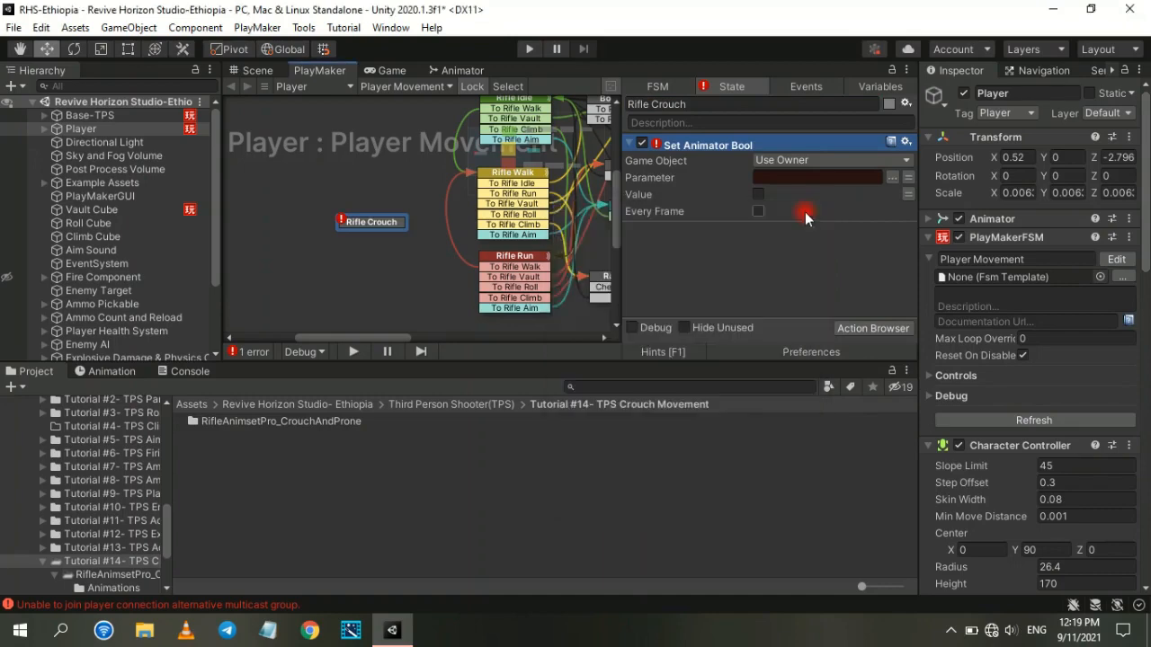
Step: Set the action's parameter to the animator's Rifle Crouch name, with its value true and updating every frame
{"action": "left_click", "coordinate": [436, 71]}
{"action": "double_click", "coordinate": [285, 310]}
{"action": "key", "text": "ctrl+c"}
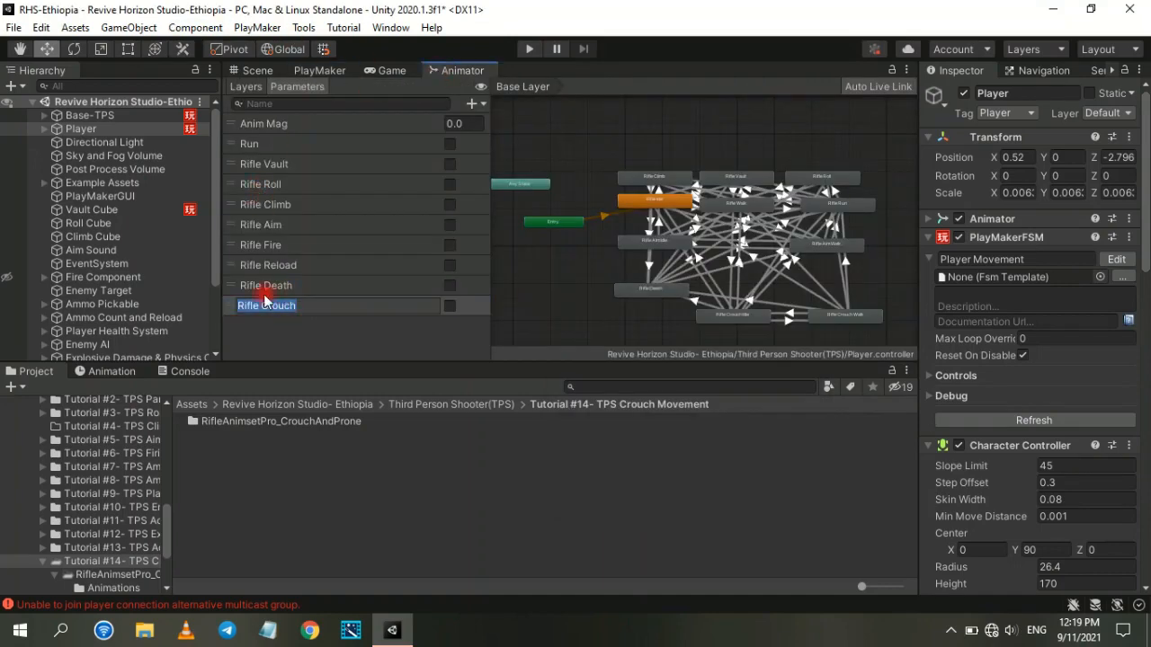
{"action": "left_click", "coordinate": [326, 73]}
{"action": "left_click", "coordinate": [766, 178]}
{"action": "key", "text": "ctrl+v"}
{"action": "left_click", "coordinate": [759, 195]}
{"action": "left_click", "coordinate": [758, 210]}
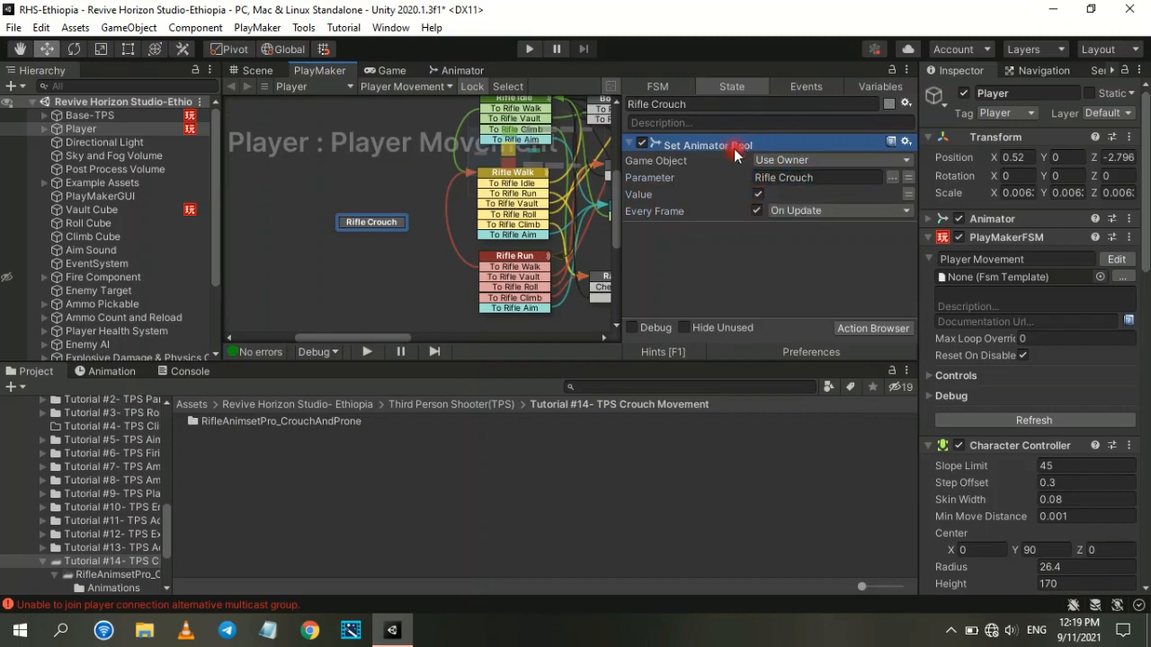
Step: Paste the Rifle Crouch Set Animator Bool action at the end of the Rifle Idle state and set its value to false
{"action": "middle_click_drag", "start_coordinate": [471, 183], "coordinate": [438, 281]}
{"action": "left_click", "coordinate": [482, 196]}
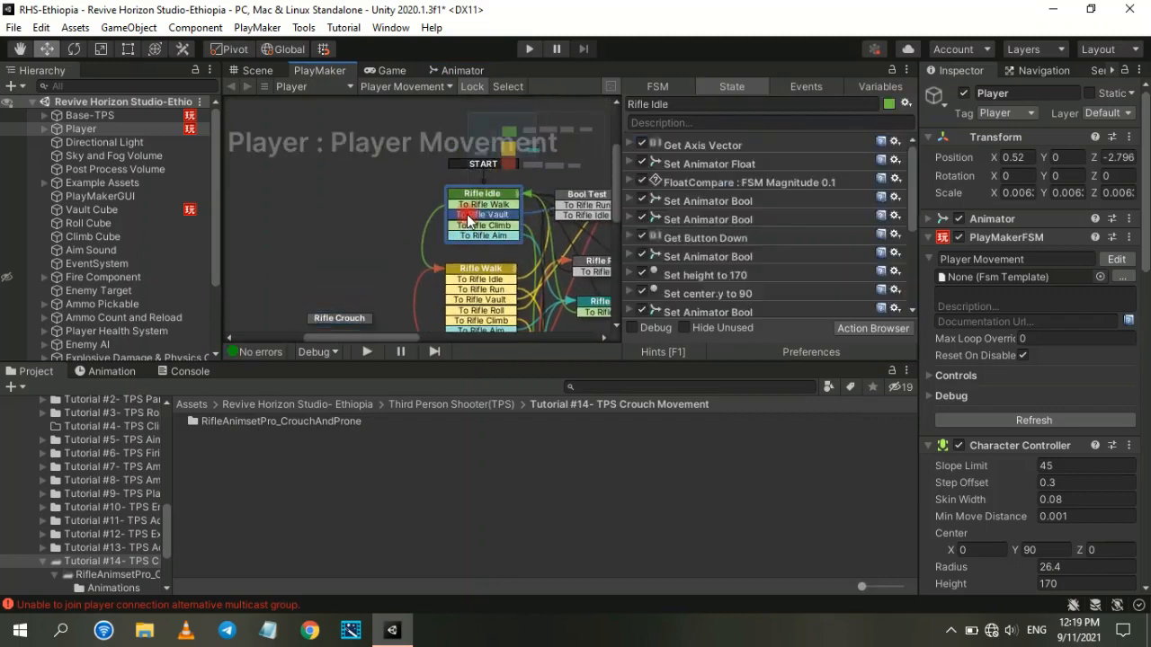
{"action": "scroll", "coordinate": [666, 220], "scroll_direction": "down", "scroll_amount": 2}
{"action": "left_click", "coordinate": [631, 219]}
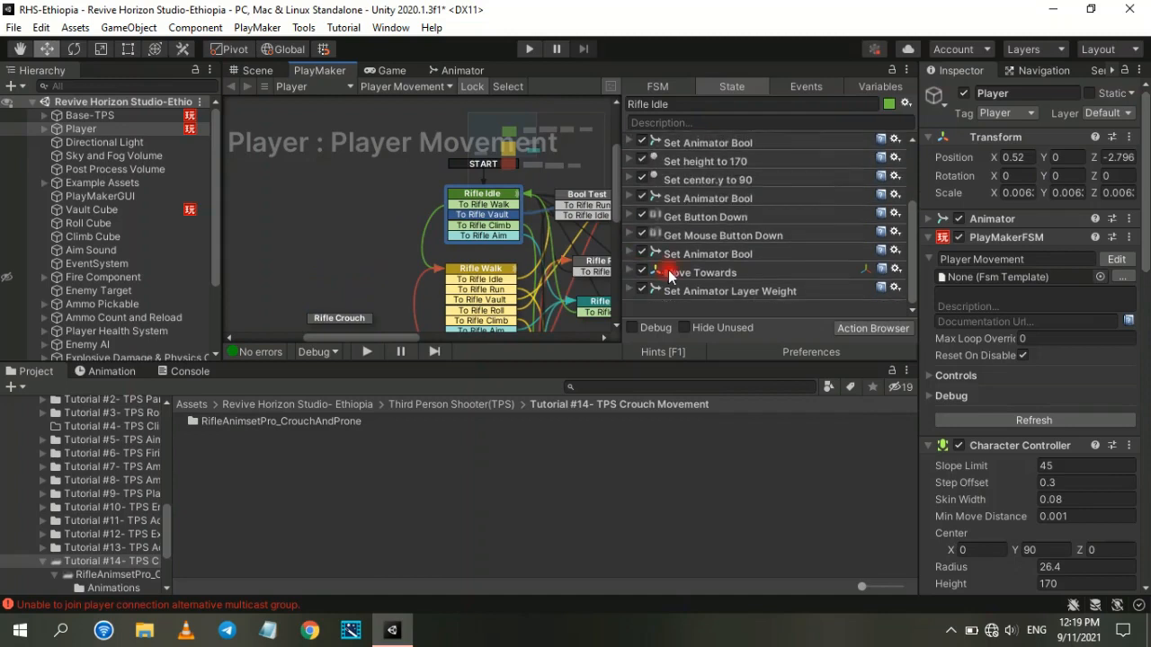
{"action": "key", "text": "ctrl+v"}
{"action": "left_click", "coordinate": [757, 272]}
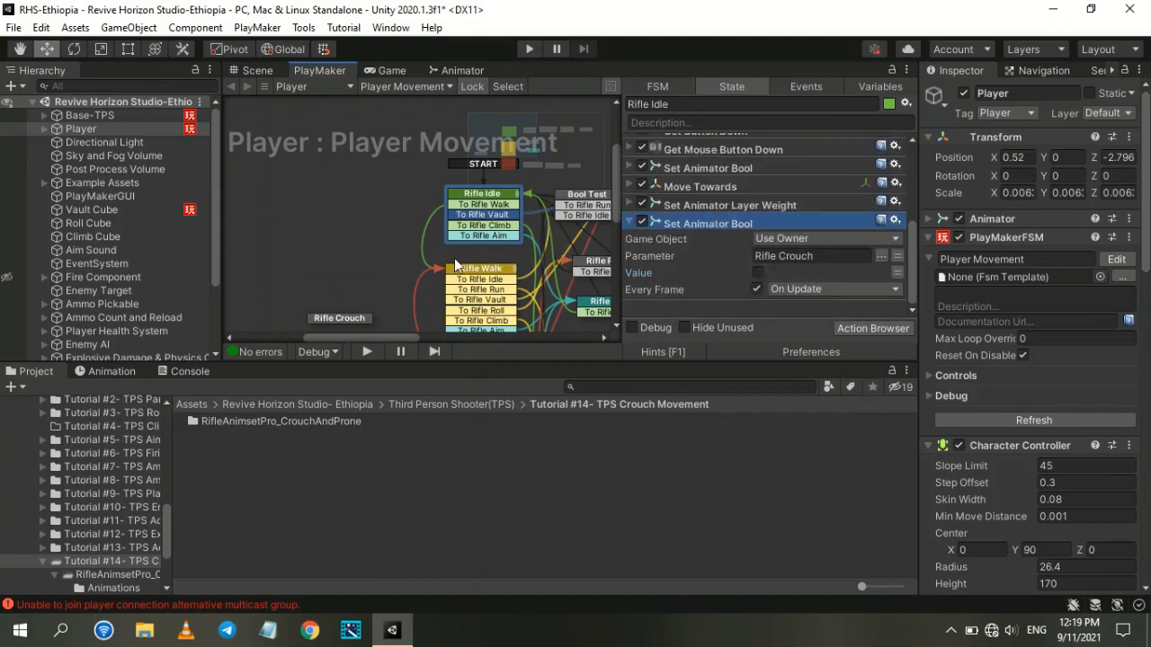
Step: Paste the Rifle Crouch Set Animator Bool action into the Rifle Walk state with its value set to false
{"action": "left_click", "coordinate": [472, 268]}
{"action": "scroll", "coordinate": [713, 294], "scroll_direction": "down", "scroll_amount": 3}
{"action": "key", "text": "ctrl+v"}
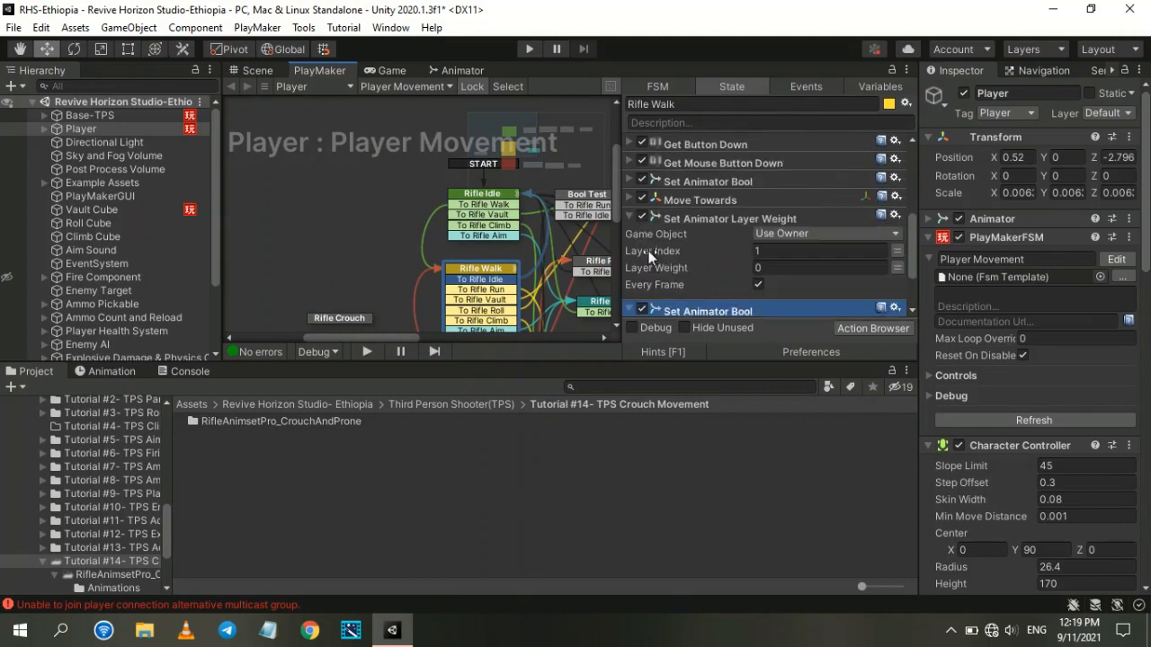
{"action": "left_click", "coordinate": [630, 219]}
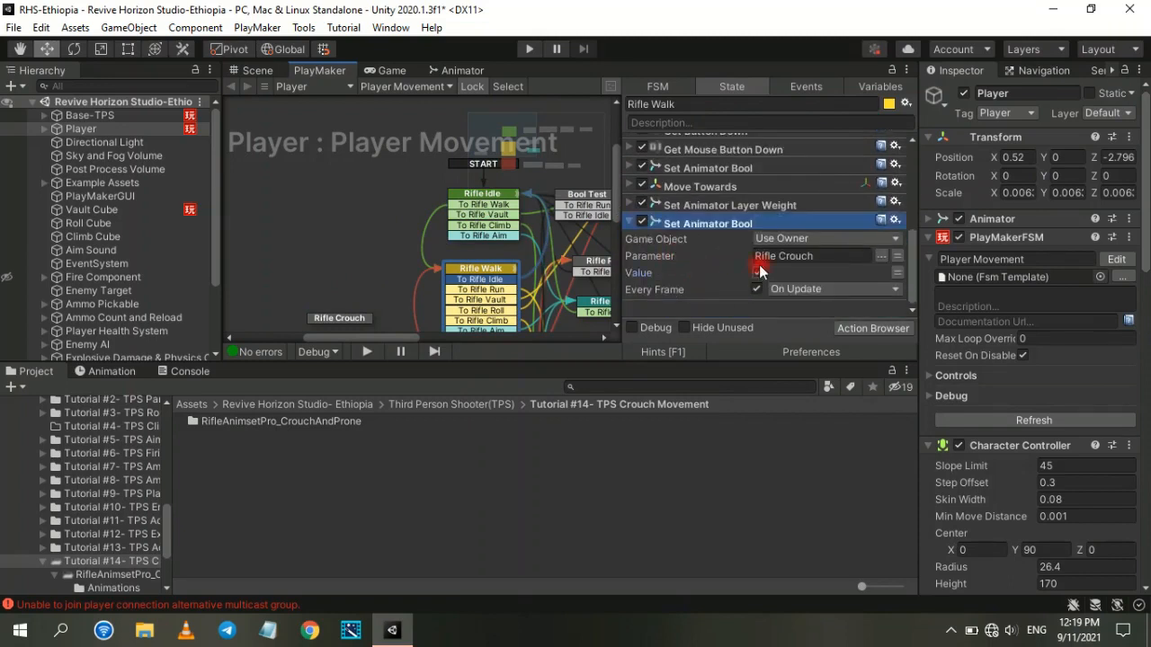
Step: Paste the Rifle Crouch Set Animator Bool action into the Rifle Run state and turn its value off
{"action": "scroll", "coordinate": [486, 270], "scroll_direction": "down", "scroll_amount": 3}
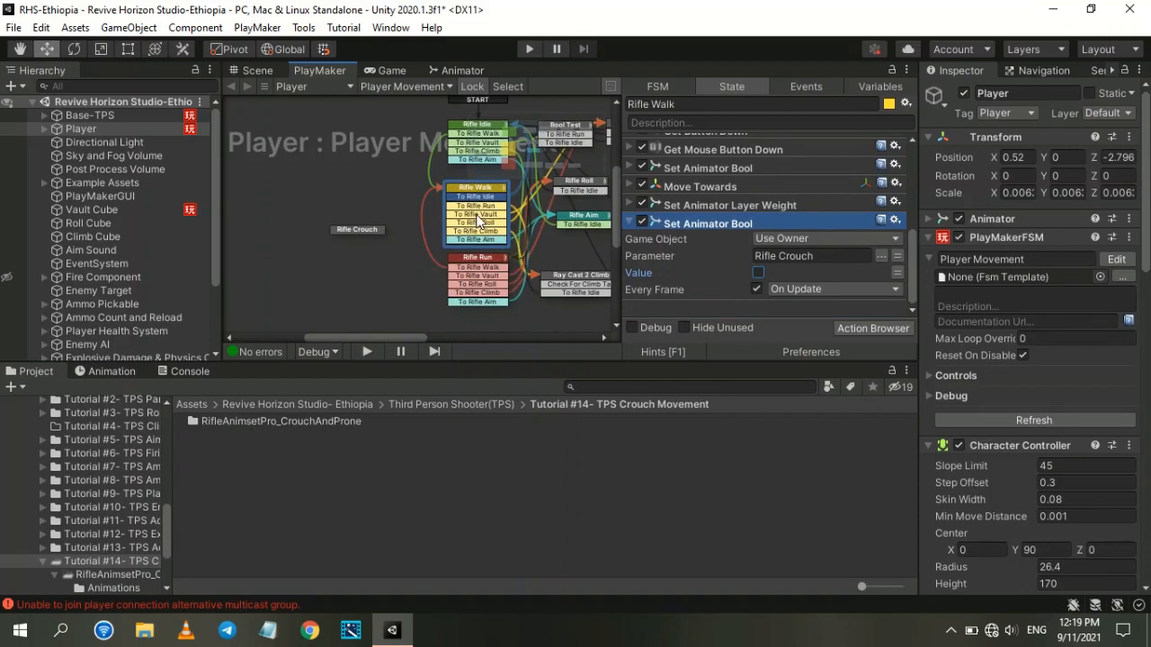
{"action": "left_click", "coordinate": [479, 268]}
{"action": "scroll", "coordinate": [734, 250], "scroll_direction": "down", "scroll_amount": 5}
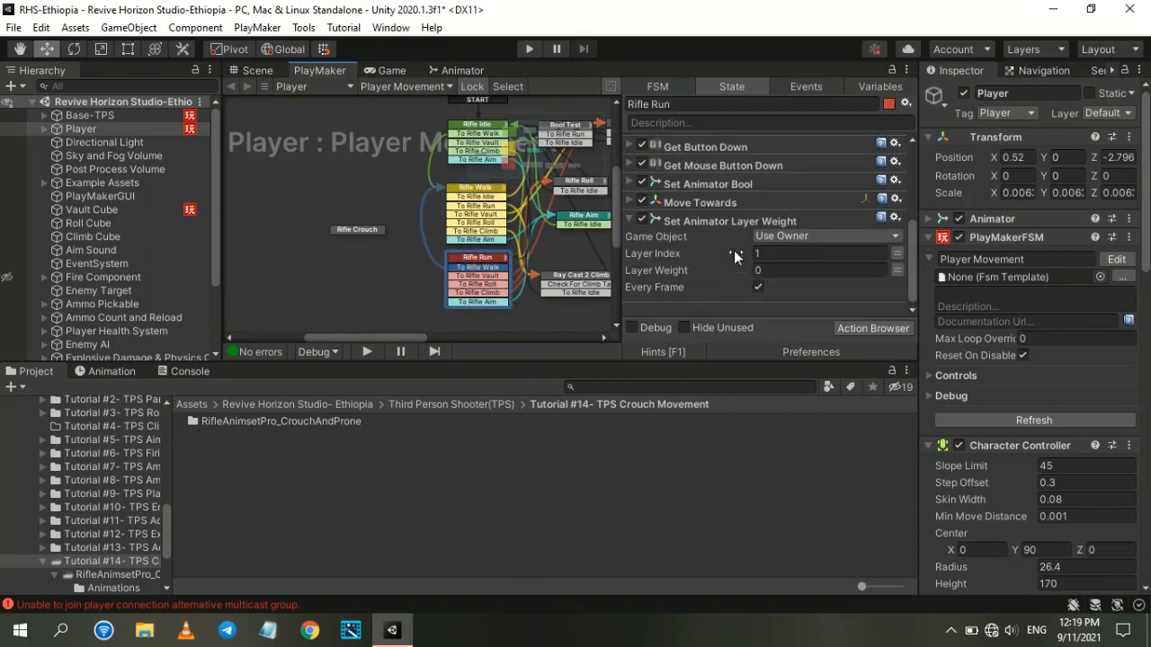
{"action": "left_click", "coordinate": [710, 307]}
{"action": "left_click", "coordinate": [630, 218]}
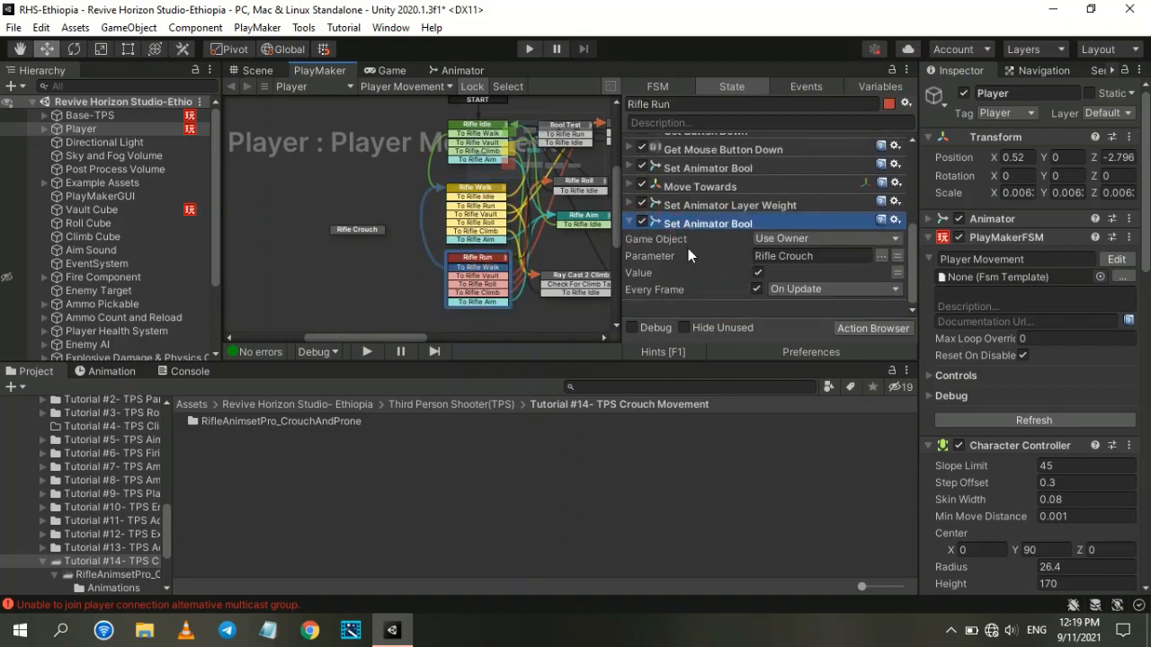
{"action": "left_click", "coordinate": [758, 273]}
Step: Paste the Rifle Crouch Set Animator Bool action into the Rifle Roll state and set its value to false
{"action": "scroll", "coordinate": [539, 252], "scroll_direction": "up", "scroll_amount": 2}
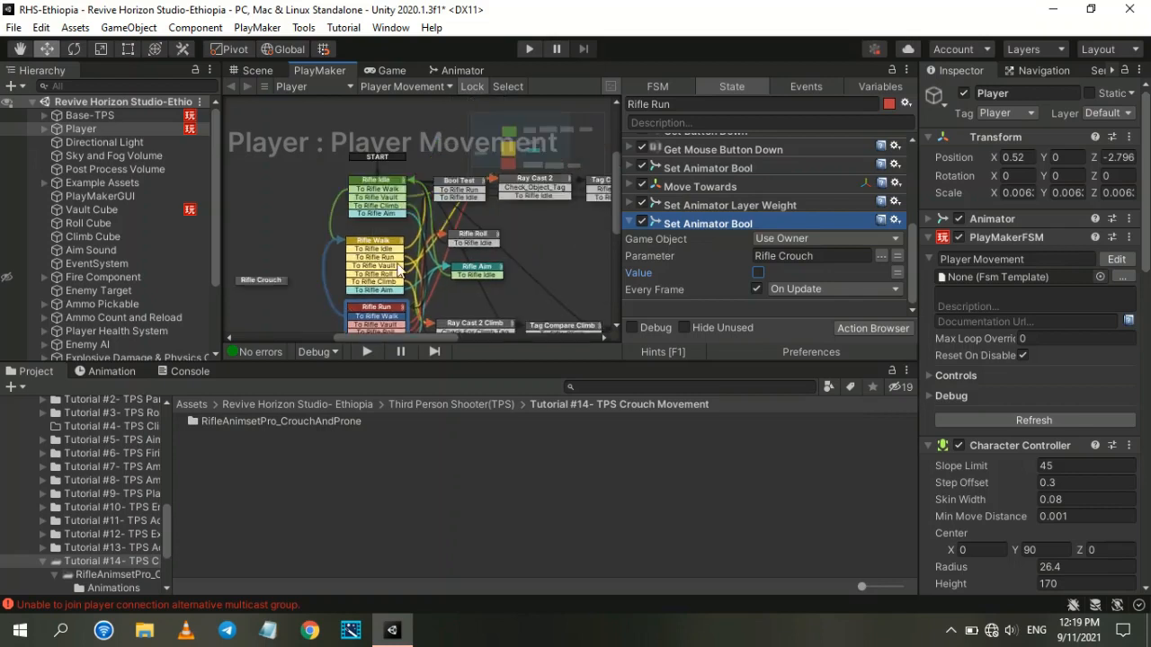
{"action": "scroll", "coordinate": [463, 249], "scroll_direction": "up", "scroll_amount": 2}
{"action": "left_click", "coordinate": [465, 239]}
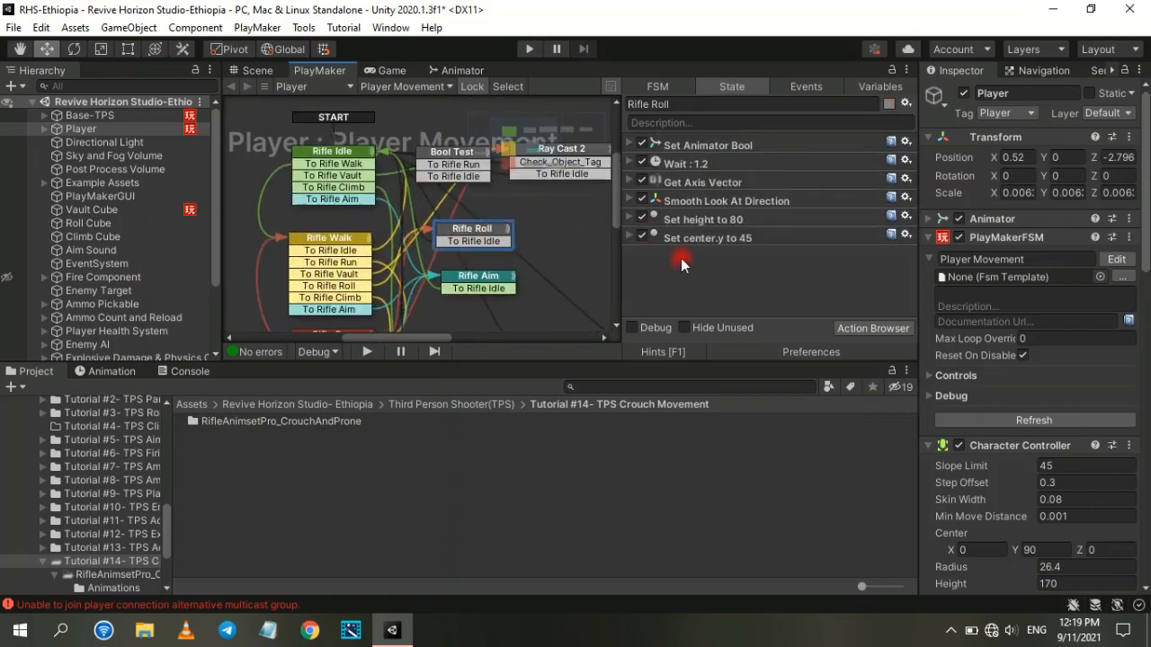
{"action": "scroll", "coordinate": [720, 290], "scroll_direction": "down", "scroll_amount": 2}
{"action": "left_click", "coordinate": [758, 272]}
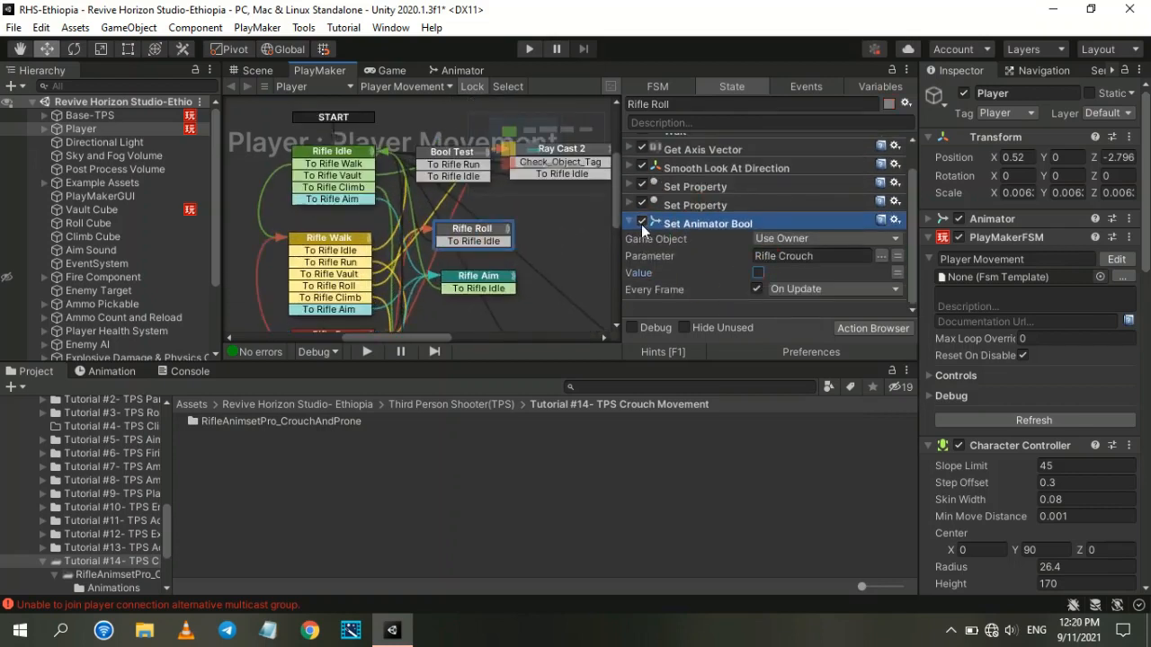
{"action": "left_click", "coordinate": [634, 223]}
Step: Add a Get Button Down action to the end of the Rifle Idle state
{"action": "middle_click_drag", "start_coordinate": [270, 297], "coordinate": [417, 228]}
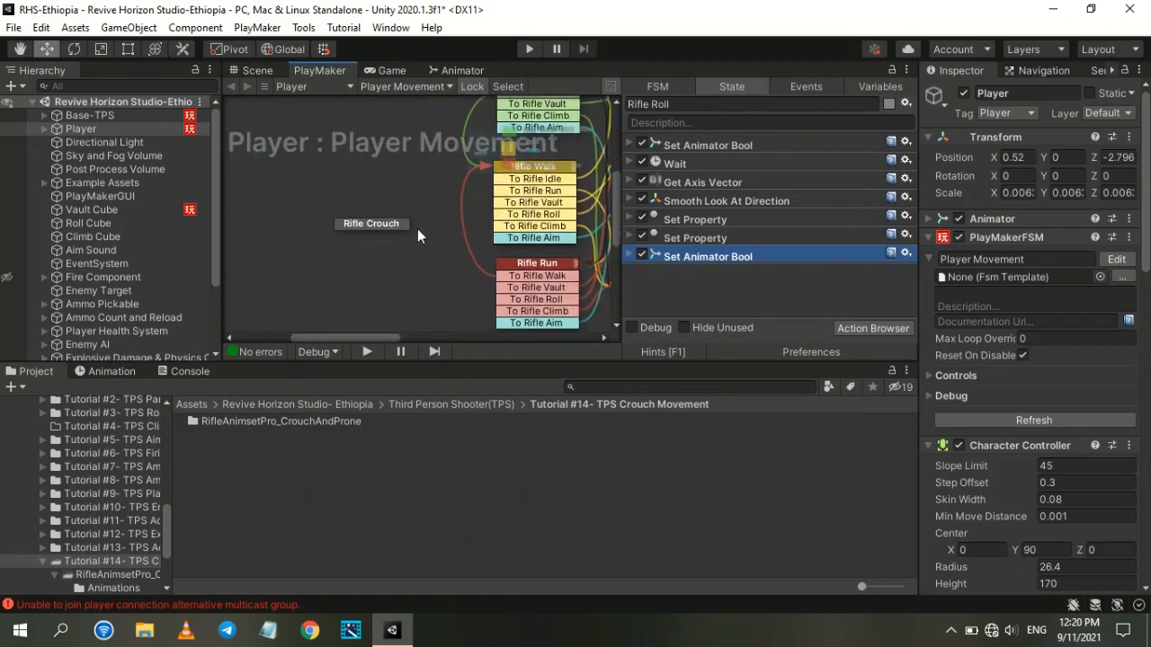
{"action": "left_click", "coordinate": [396, 225]}
{"action": "middle_click_drag", "start_coordinate": [492, 220], "coordinate": [357, 196]}
{"action": "scroll", "coordinate": [719, 243], "scroll_direction": "down", "scroll_amount": 5}
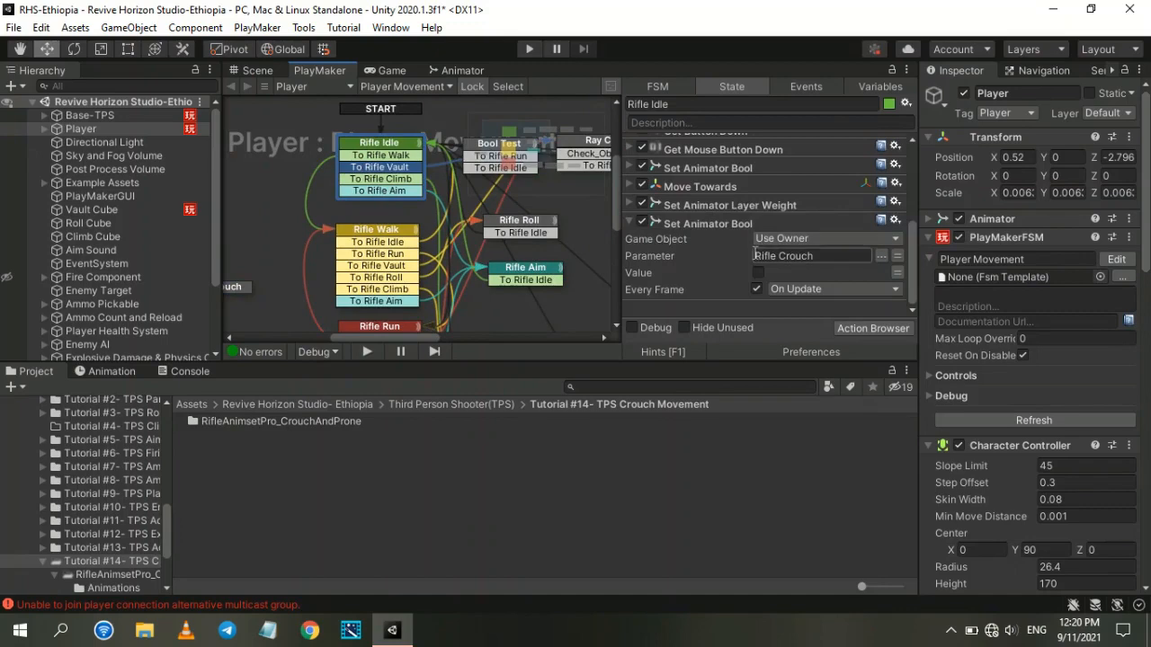
{"action": "left_click", "coordinate": [632, 224]}
{"action": "left_click", "coordinate": [873, 328]}
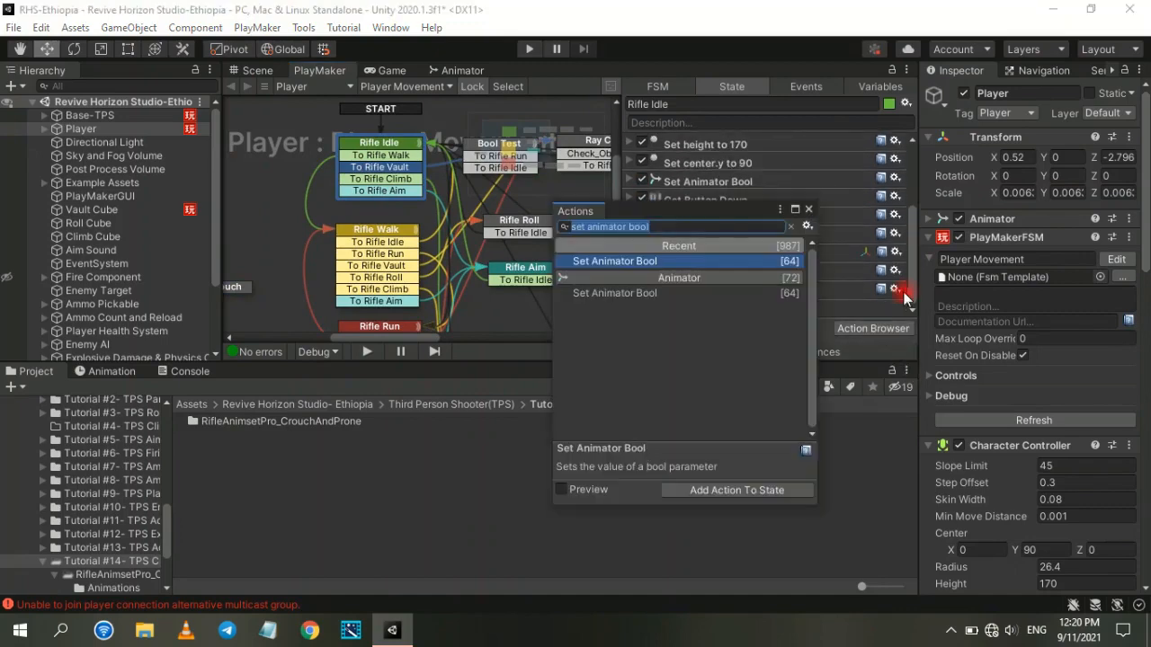
{"action": "type", "text": "get button down"}
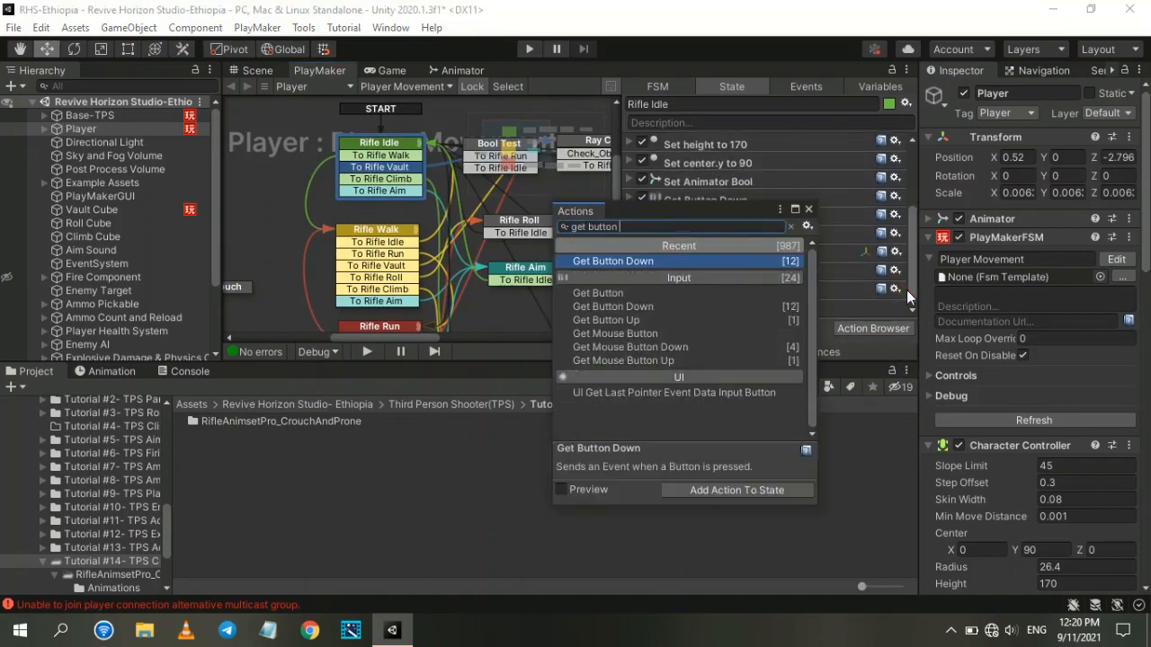
{"action": "key", "text": "Return"}
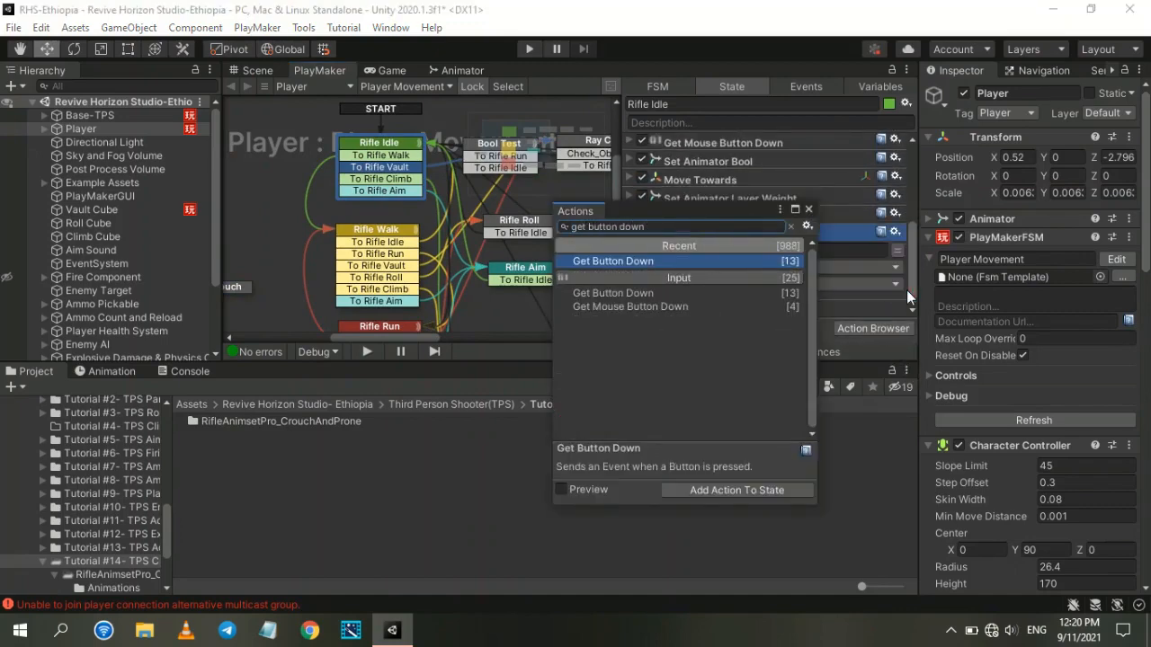
{"action": "left_click", "coordinate": [808, 209]}
Step: Increase the number of axes in the project's Input Manager to 36
{"action": "left_click", "coordinate": [42, 27]}
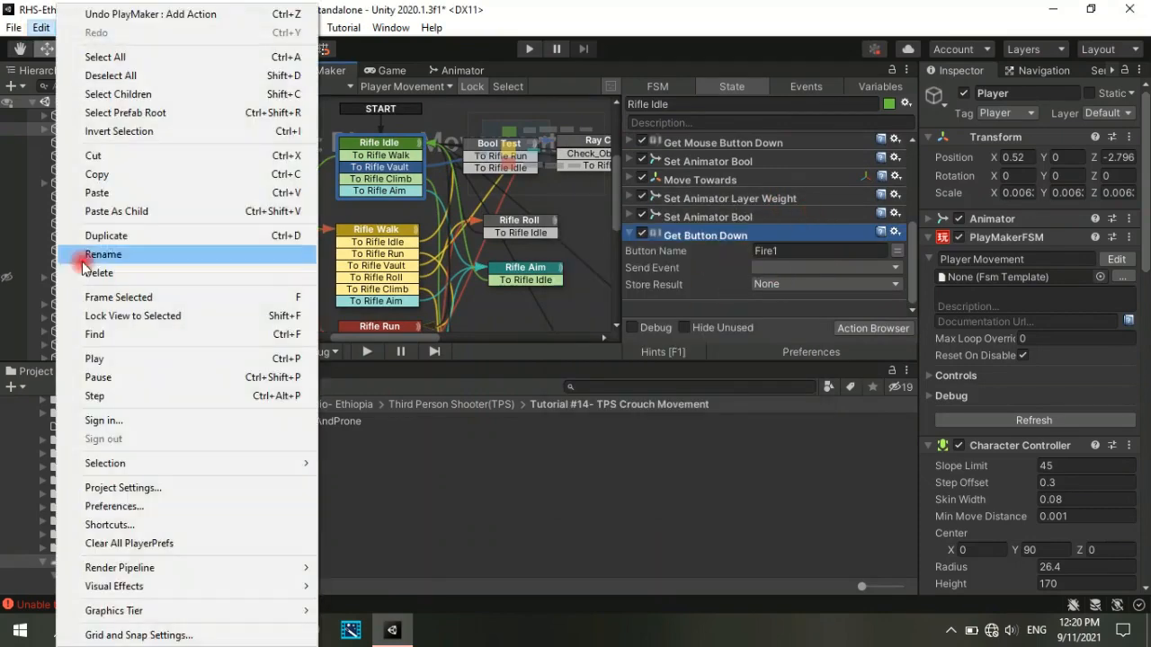
{"action": "left_click", "coordinate": [126, 487]}
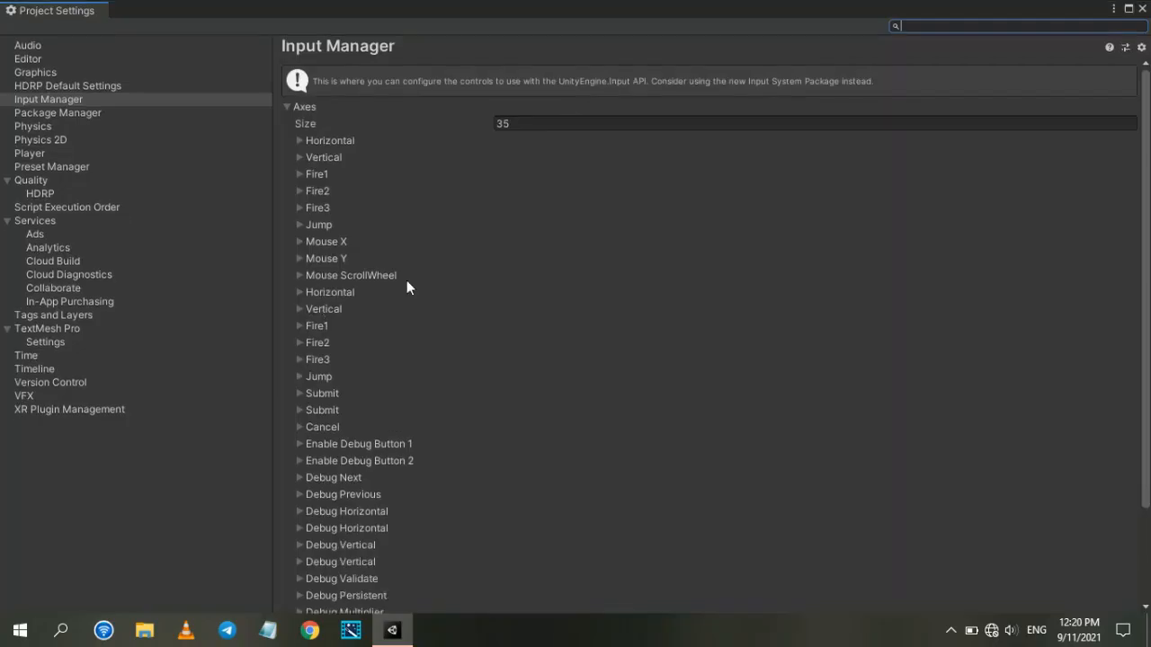
{"action": "left_click", "coordinate": [551, 126]}
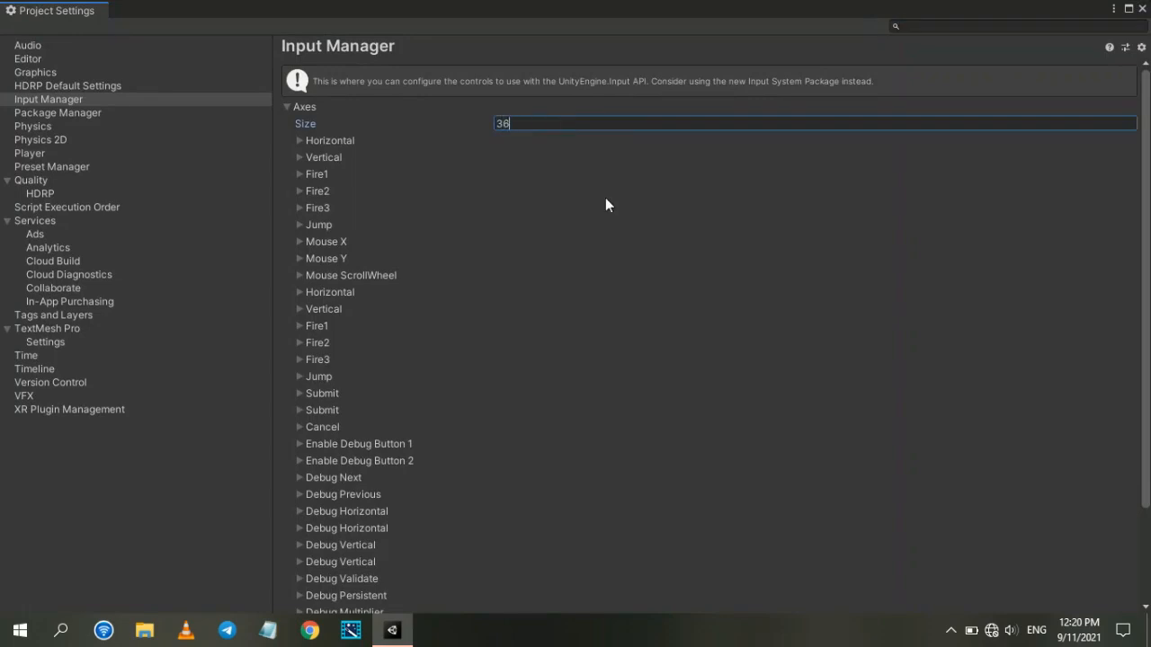
{"action": "key", "text": "Return"}
{"action": "scroll", "coordinate": [441, 494], "scroll_direction": "down", "scroll_amount": 5}
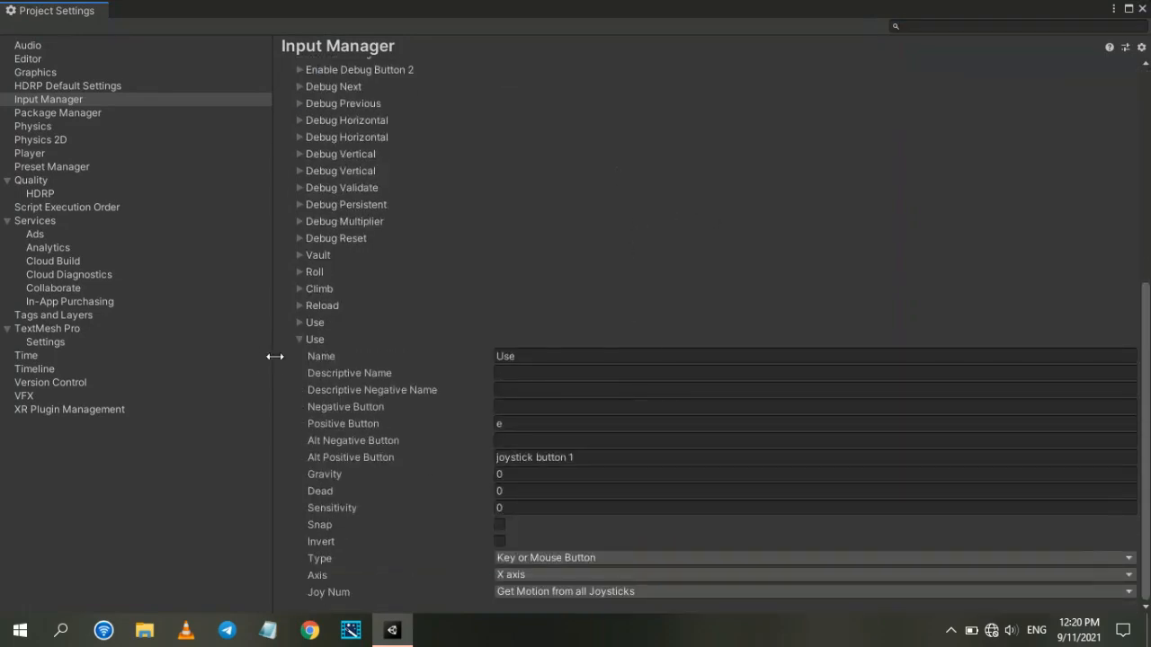
Step: Name the new last input axis Crouch, set its positive button to c, and close the project settings
{"action": "left_click", "coordinate": [298, 341]}
{"action": "left_click", "coordinate": [300, 592]}
{"action": "scroll", "coordinate": [534, 534], "scroll_direction": "down", "scroll_amount": 5}
{"action": "left_click", "coordinate": [548, 358]}
{"action": "type", "text": "Crouch"}
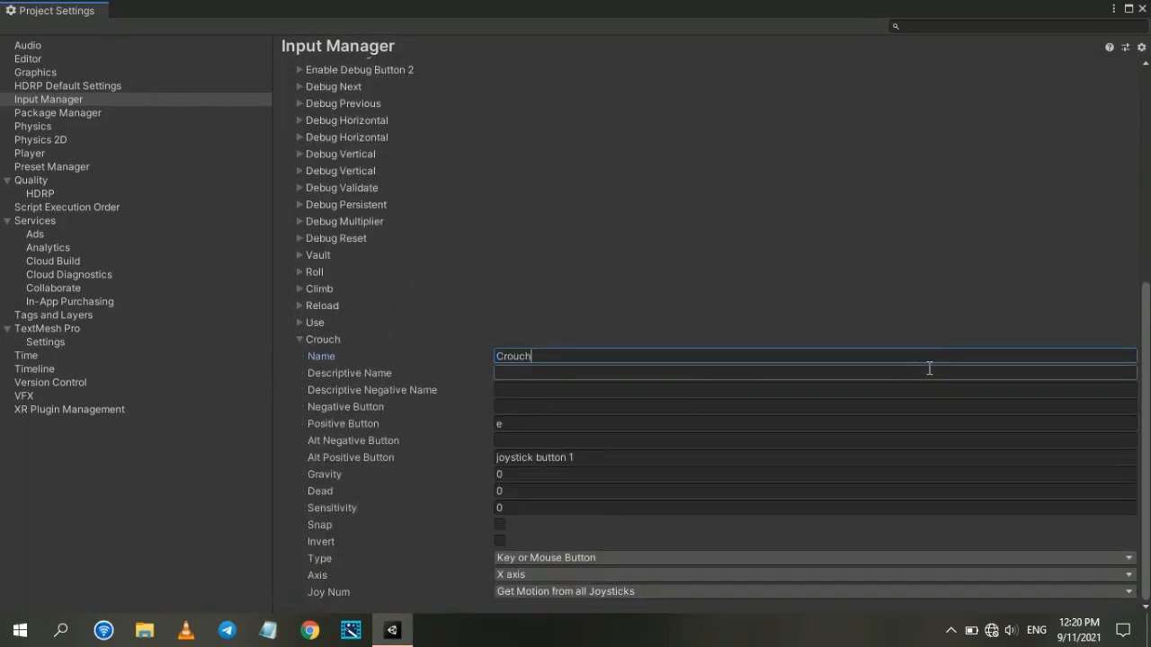
{"action": "left_click", "coordinate": [531, 422]}
{"action": "type", "text": "c"}
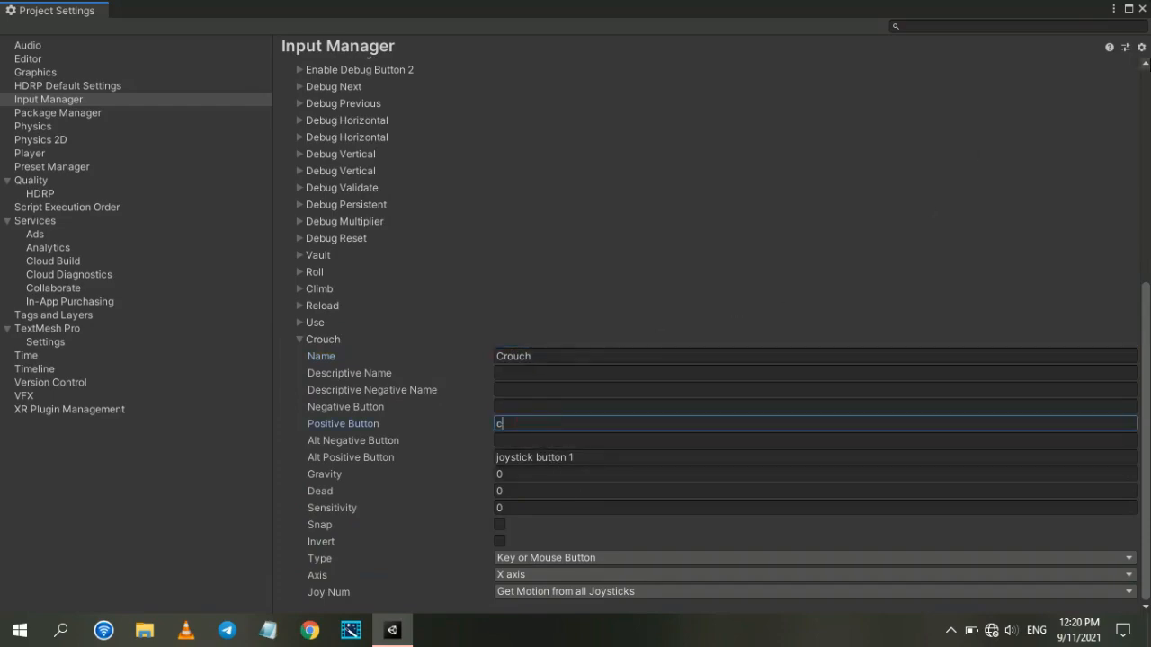
{"action": "left_click", "coordinate": [1142, 8]}
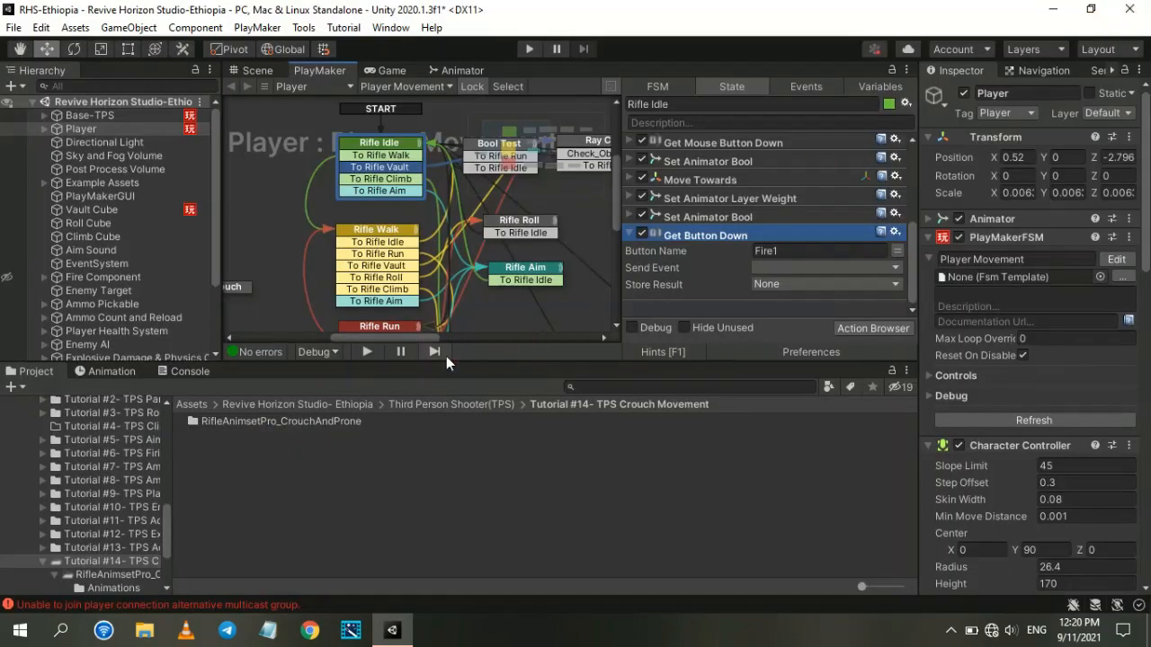
Step: Set Rifle Idle's Get Button Down to the Crouch button with a new To Rifle Crouch event, and add that transition to the state
{"action": "left_click", "coordinate": [822, 250]}
{"action": "type", "text": "Crouch"}
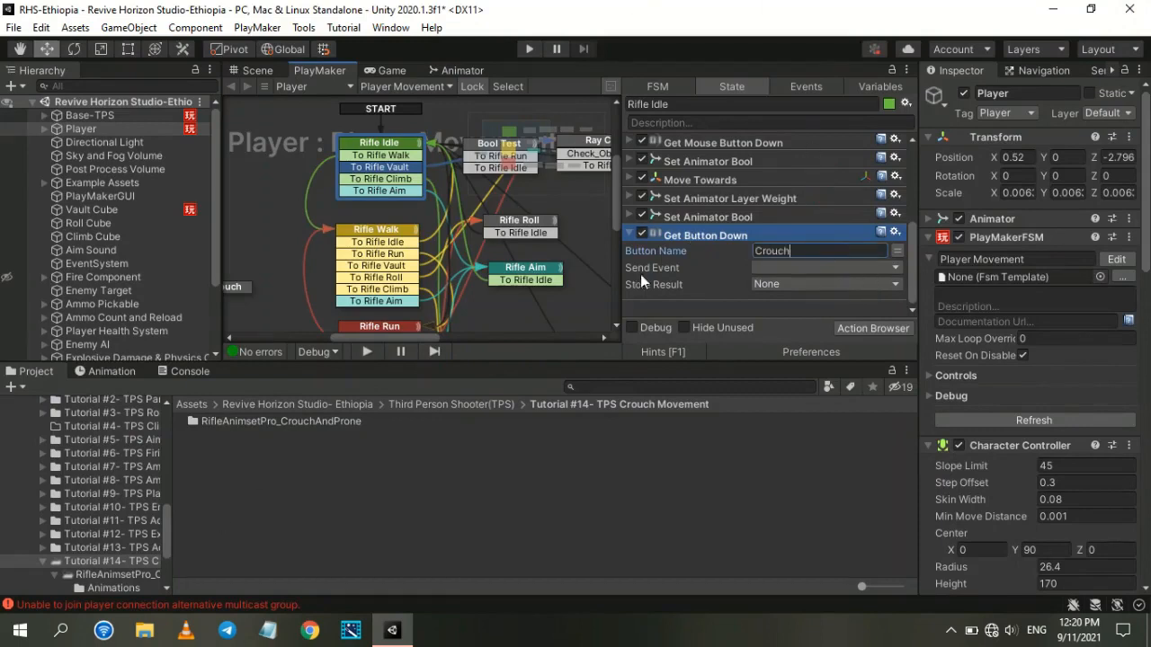
{"action": "left_click", "coordinate": [790, 267]}
{"action": "left_click", "coordinate": [865, 591]}
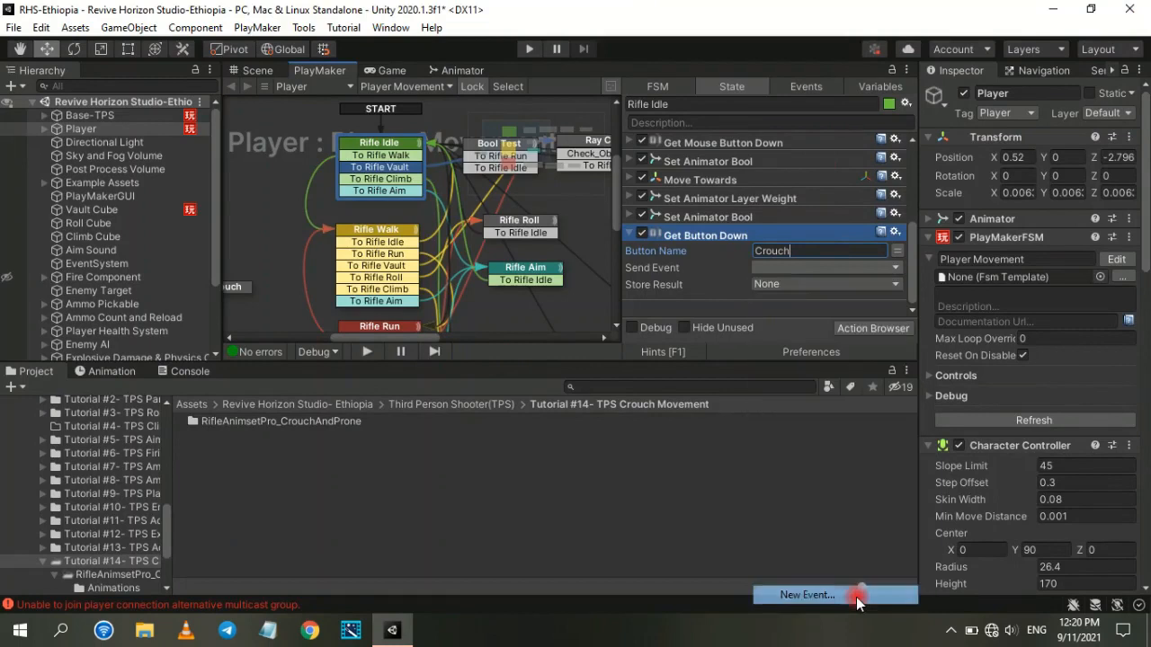
{"action": "type", "text": "To Rifle C"}
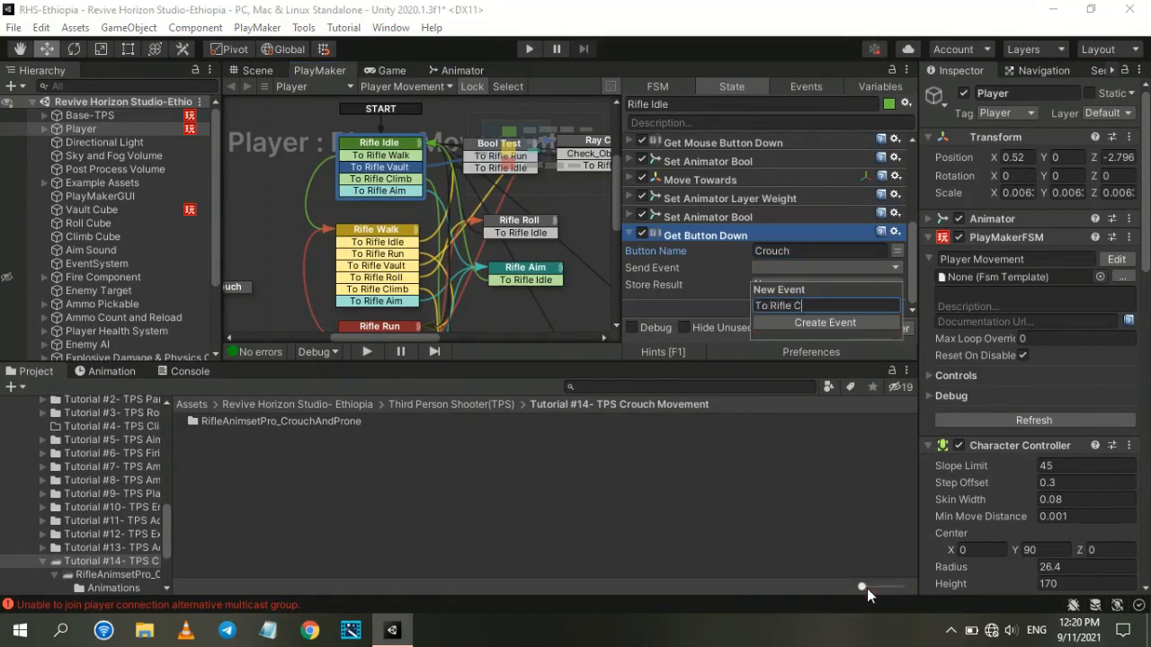
{"action": "type", "text": "rouch"}
{"action": "key", "text": "Return"}
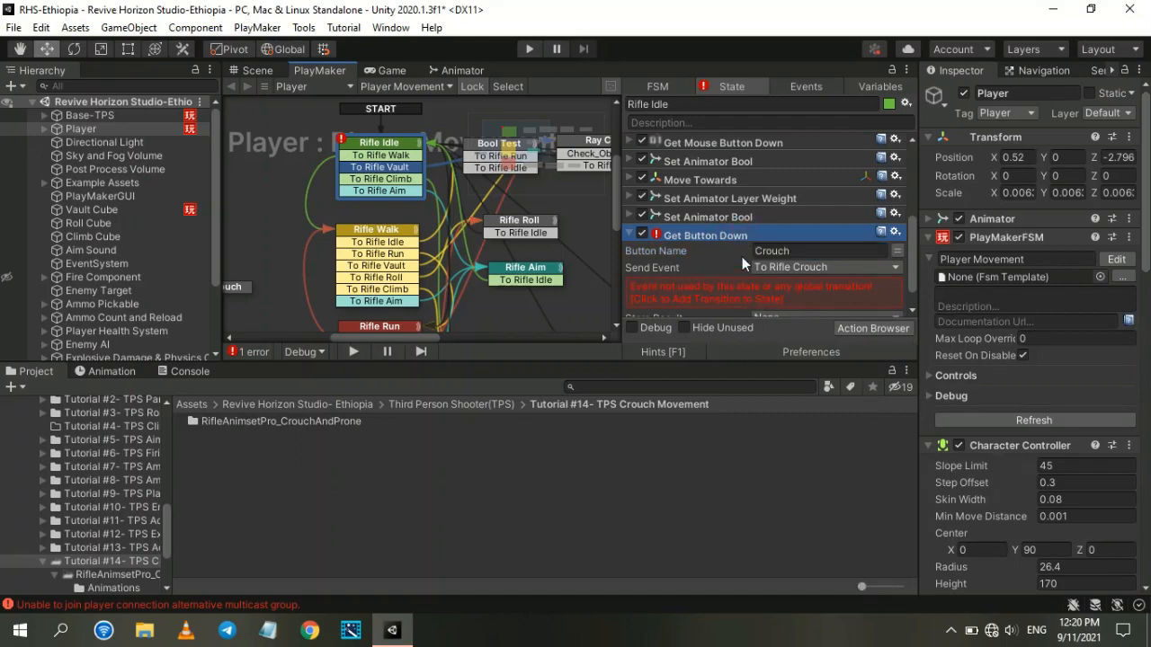
{"action": "left_click", "coordinate": [724, 291]}
Step: Paste the Crouch Get Button Down action into the Rifle Walk state and add its To Rifle Crouch transition
{"action": "left_click", "coordinate": [384, 232]}
{"action": "scroll", "coordinate": [791, 297], "scroll_direction": "down", "scroll_amount": 5}
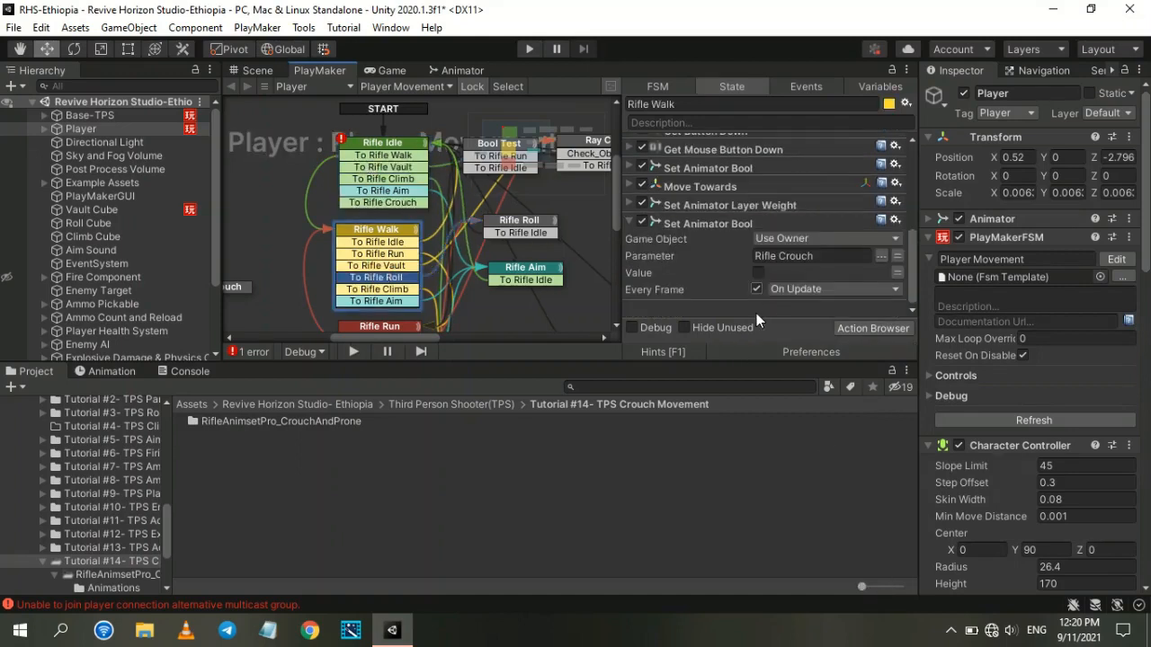
{"action": "left_click", "coordinate": [629, 221]}
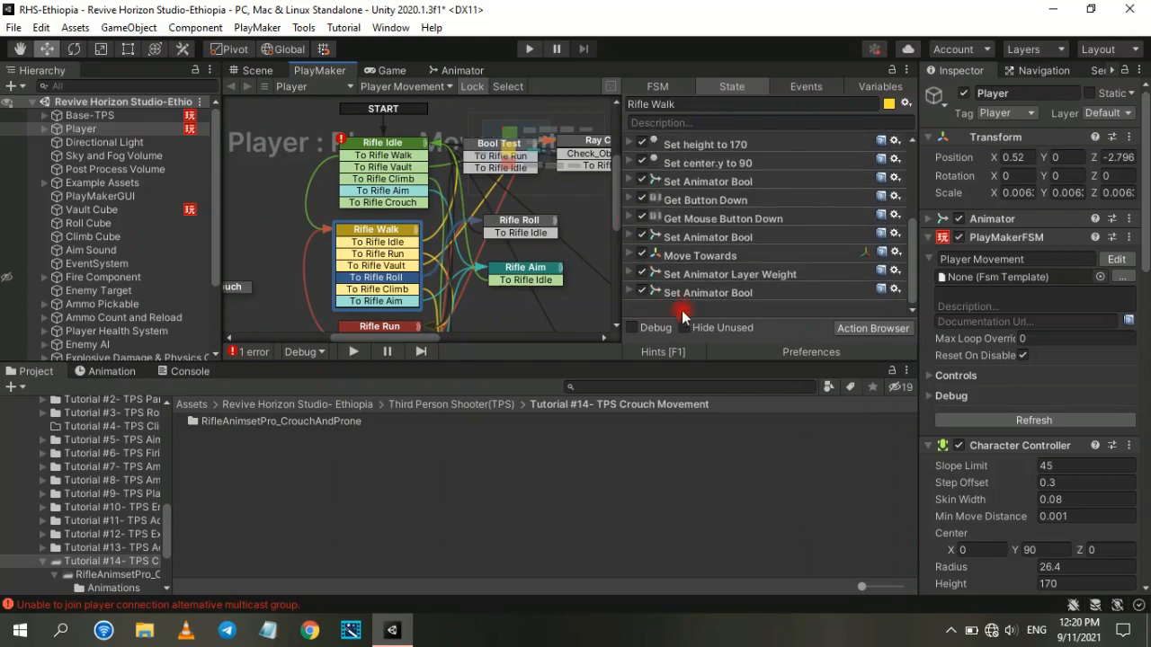
{"action": "key", "text": "ctrl+v"}
{"action": "scroll", "coordinate": [705, 314], "scroll_direction": "down", "scroll_amount": 3}
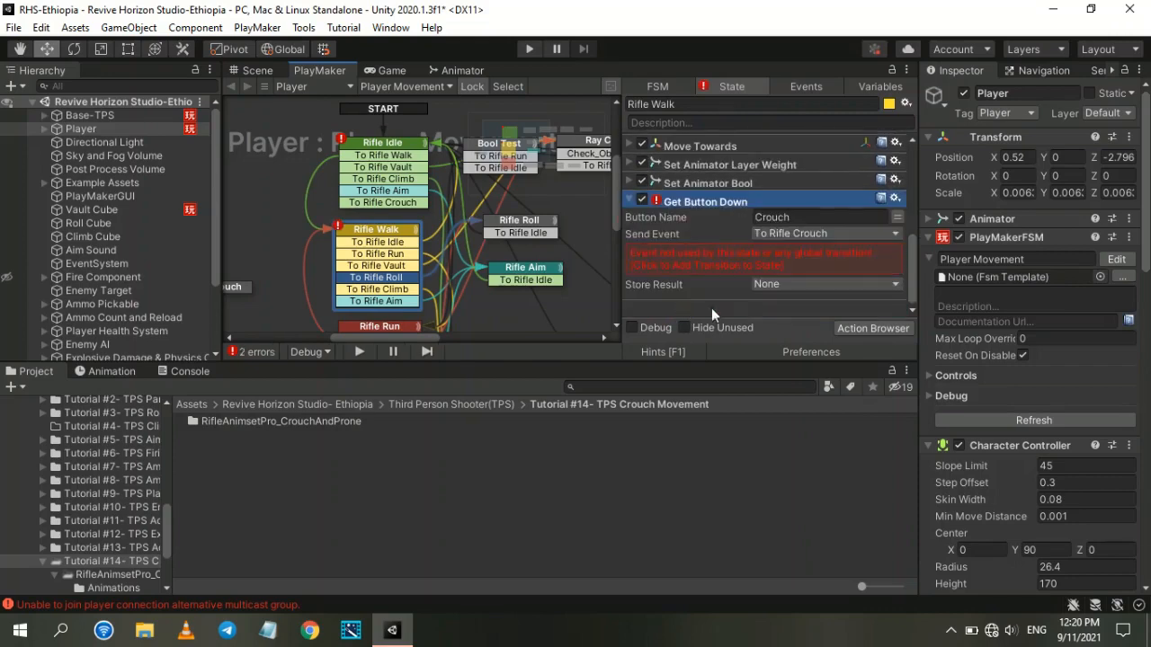
{"action": "left_click", "coordinate": [733, 268]}
Step: Paste the Crouch Get Button Down action into the Rifle Run state and add its To Rifle Crouch transition
{"action": "scroll", "coordinate": [410, 156], "scroll_direction": "down", "scroll_amount": 5}
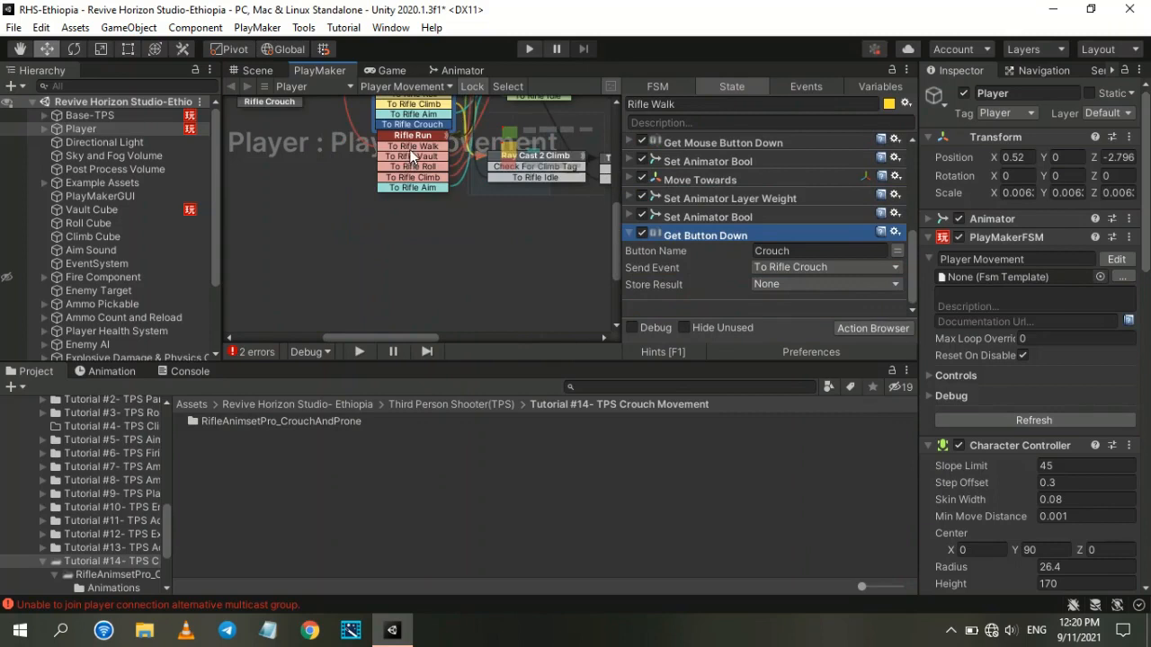
{"action": "left_click", "coordinate": [410, 156]}
{"action": "left_click_drag", "start_coordinate": [408, 146], "coordinate": [401, 170]}
{"action": "scroll", "coordinate": [848, 244], "scroll_direction": "down", "scroll_amount": 5}
{"action": "key", "text": "ctrl+v"}
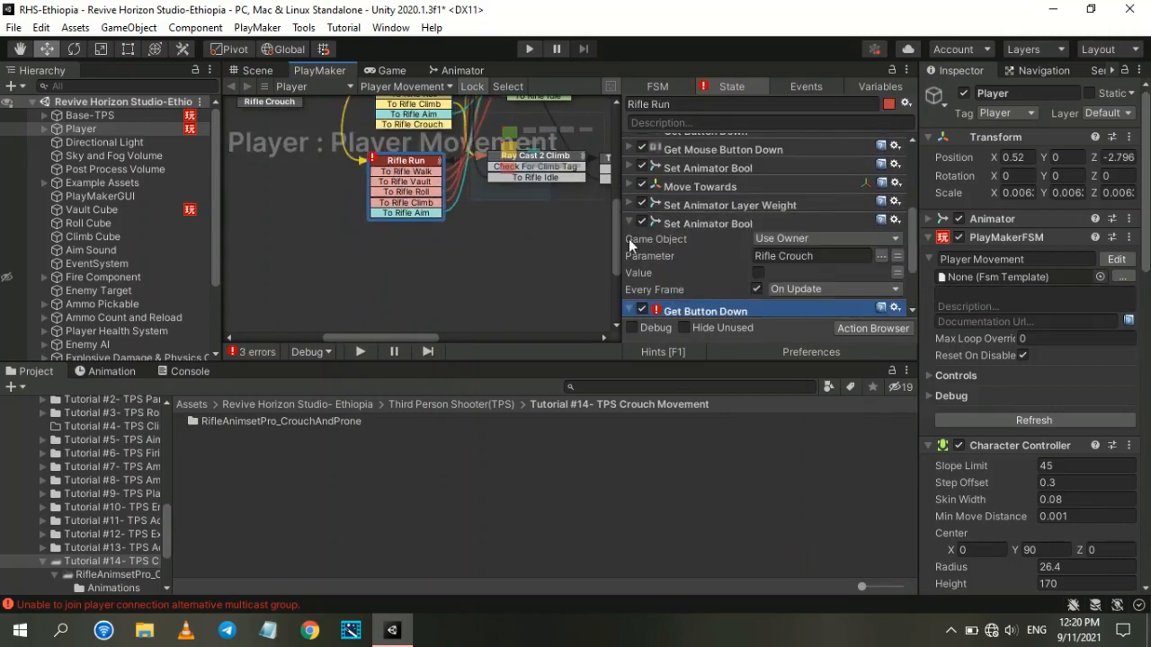
{"action": "left_click", "coordinate": [629, 224]}
{"action": "left_click", "coordinate": [695, 260]}
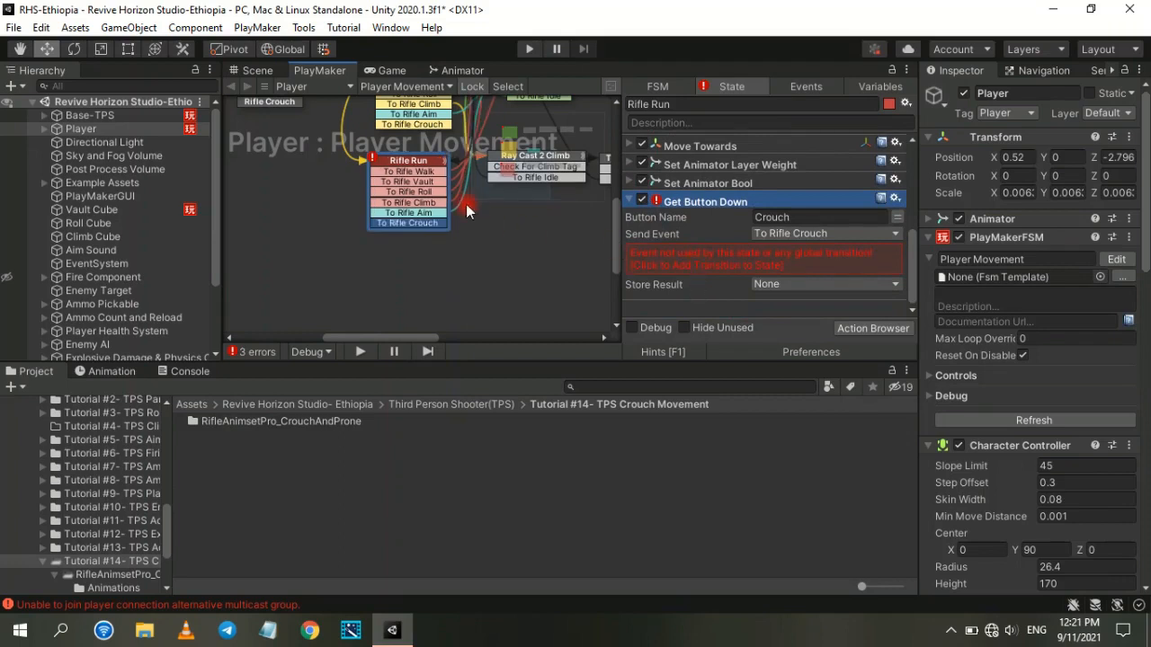
Step: Connect Rifle Run's To Rifle Crouch transition to the Rifle Crouch state
{"action": "middle_click_drag", "start_coordinate": [465, 204], "coordinate": [515, 250]}
{"action": "left_click", "coordinate": [445, 279]}
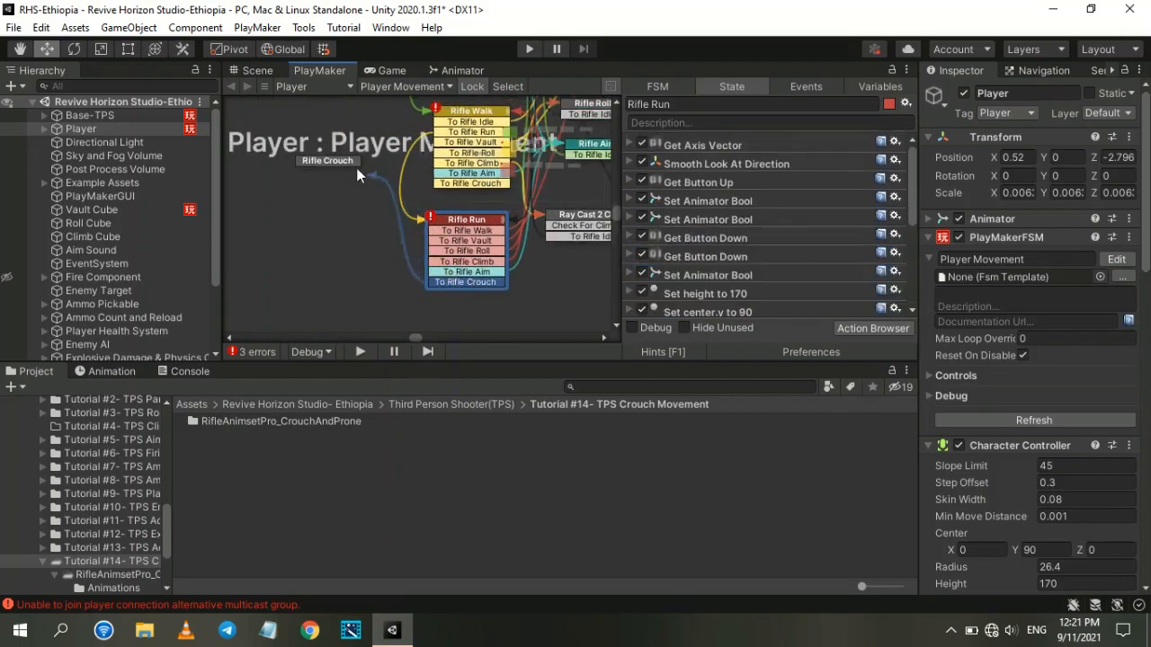
{"action": "left_click_drag", "start_coordinate": [342, 170], "coordinate": [351, 163]}
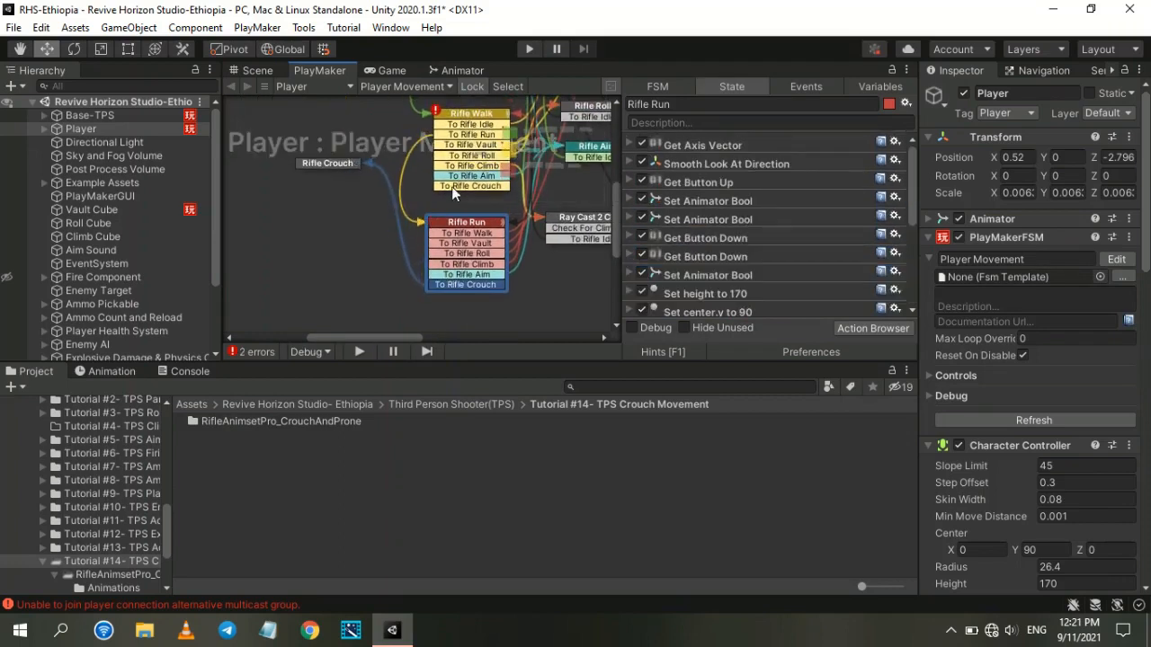
Step: Connect the To Rifle Crouch transitions of Rifle Walk and Rifle Idle to the Rifle Crouch state
{"action": "left_click_drag", "start_coordinate": [453, 185], "coordinate": [409, 183]}
{"action": "left_click_drag", "start_coordinate": [342, 167], "coordinate": [340, 167]}
{"action": "scroll", "coordinate": [387, 234], "scroll_direction": "up", "scroll_amount": 2}
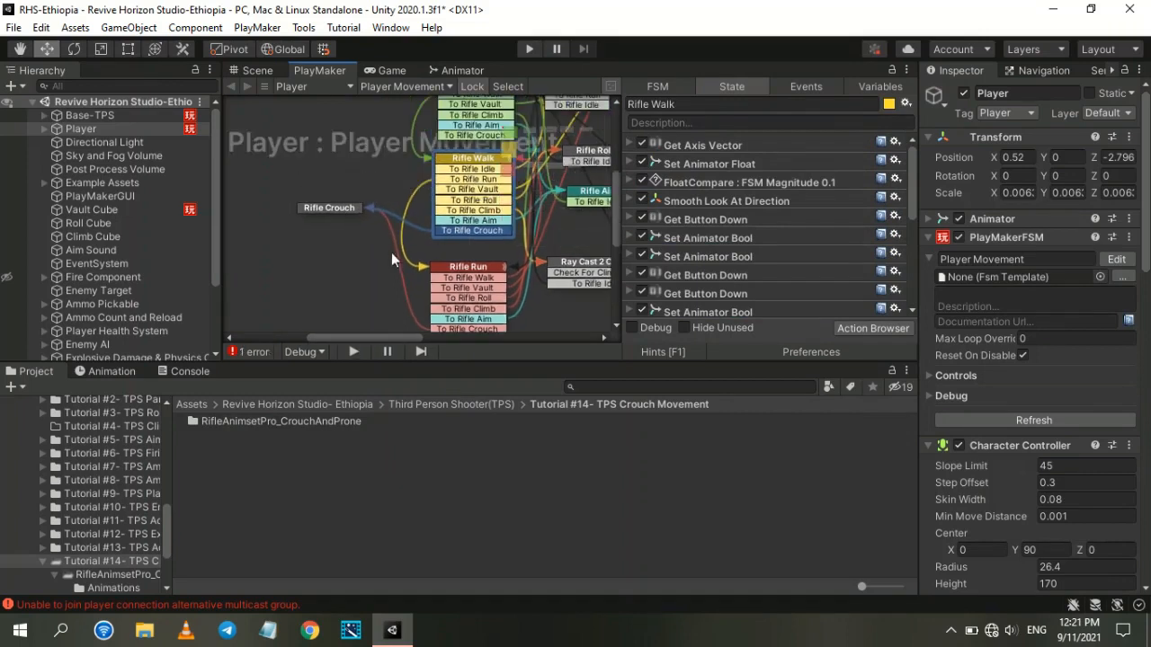
{"action": "scroll", "coordinate": [433, 159], "scroll_direction": "up", "scroll_amount": 3}
{"action": "left_click_drag", "start_coordinate": [438, 204], "coordinate": [303, 262]}
Step: Paste the Crouch Get Button Down action into the Rifle Crouch state below its Set Animator Bool action
{"action": "left_click", "coordinate": [672, 257]}
{"action": "key", "text": "ctrl+v"}
{"action": "left_click", "coordinate": [629, 144]}
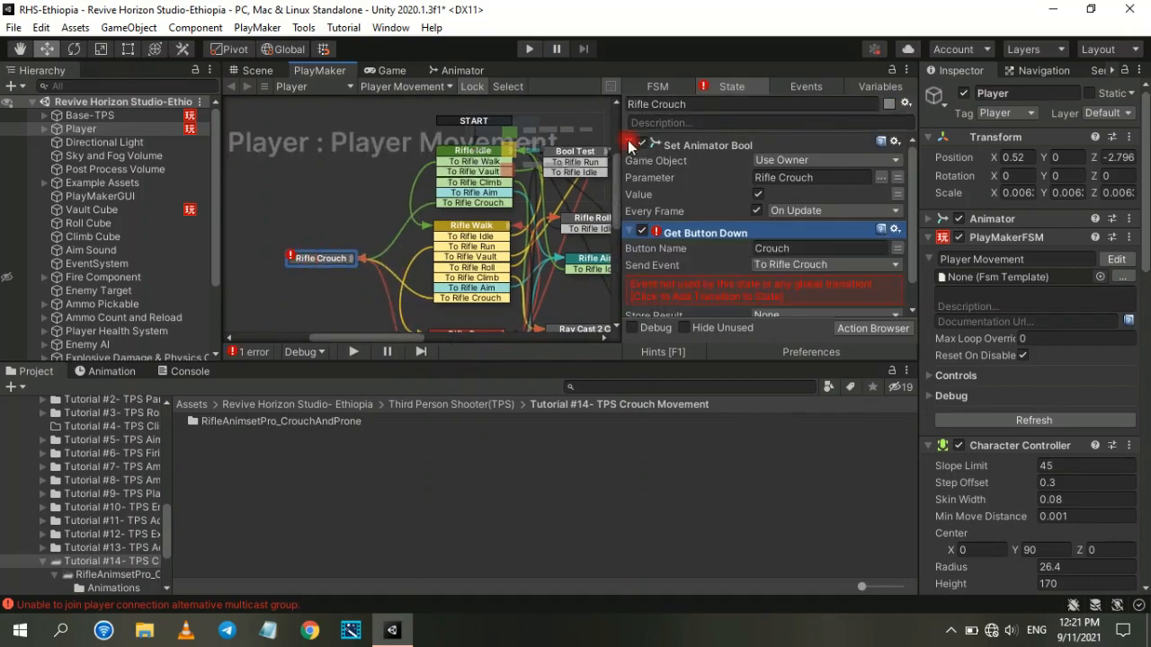
{"action": "left_click", "coordinate": [630, 144]}
{"action": "left_click_drag", "start_coordinate": [800, 180], "coordinate": [727, 180]}
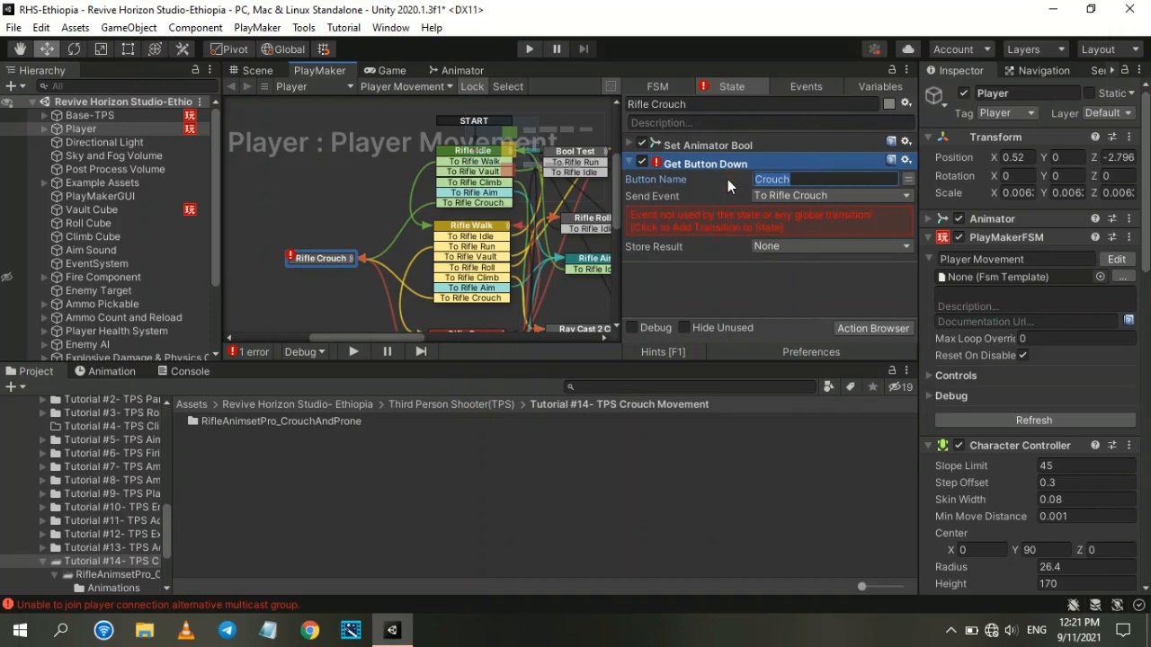
Step: Make Rifle Crouch's Get Button Down send To Rifle Idle, and link that transition to the Rifle Idle state
{"action": "left_click", "coordinate": [829, 195]}
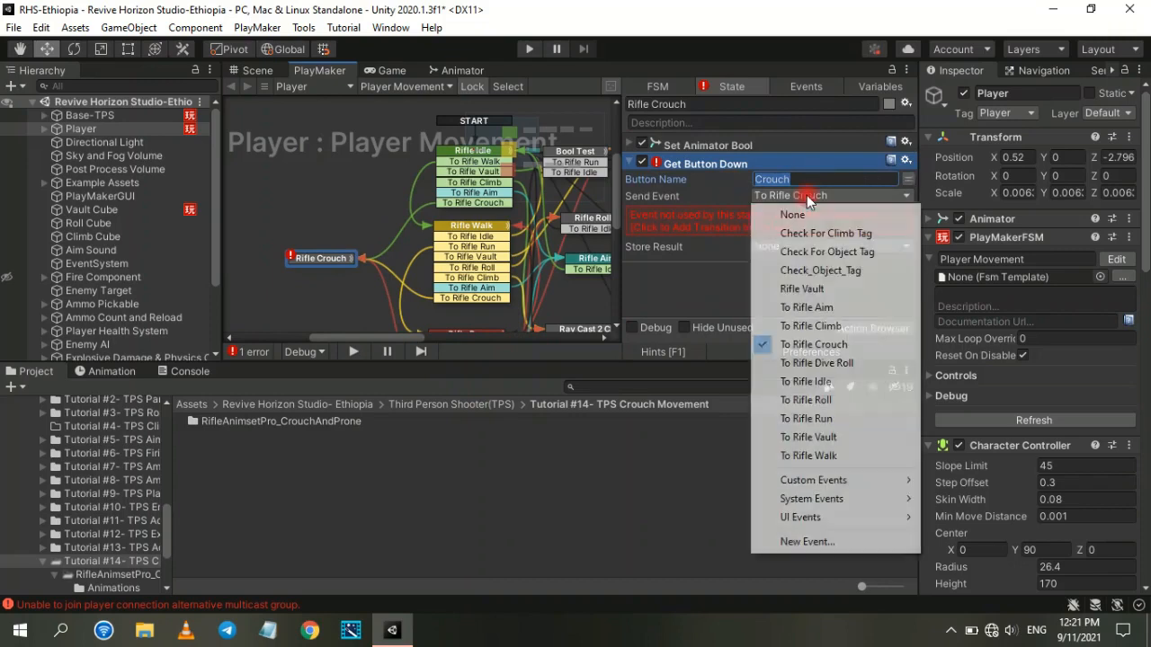
{"action": "left_click", "coordinate": [814, 381]}
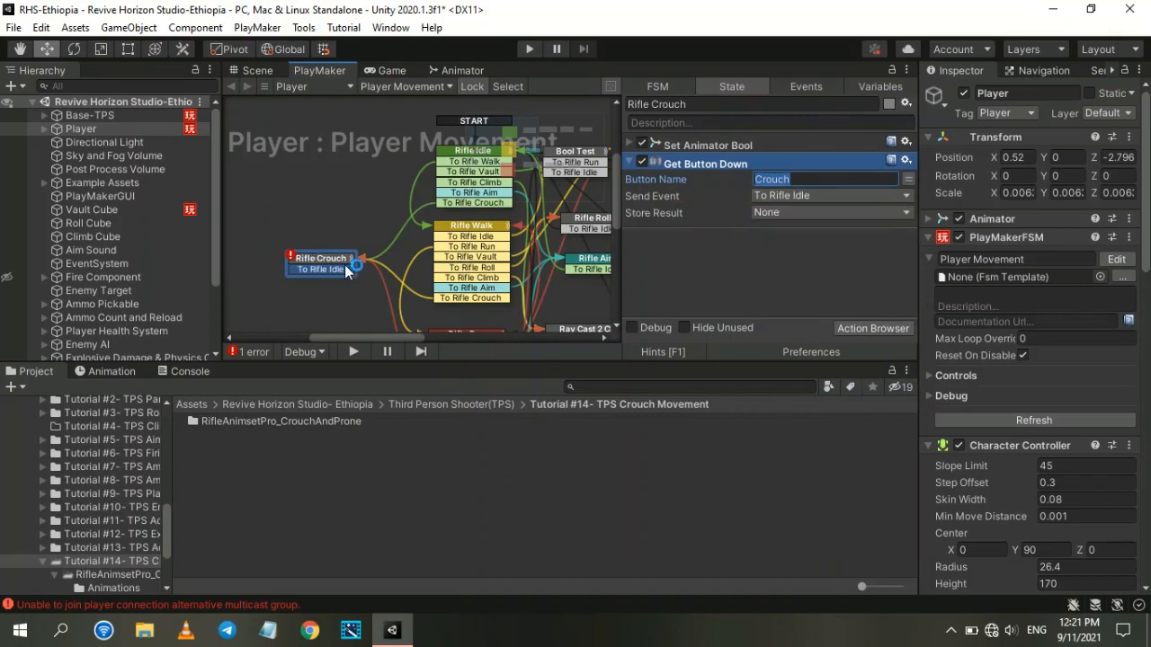
{"action": "left_click", "coordinate": [344, 264]}
{"action": "left_click_drag", "start_coordinate": [344, 264], "coordinate": [320, 260]}
Step: Copy Get Axis Vector, Set Animator Float and Smooth Look At Direction from Rifle Walk into the Rifle Crouch state
{"action": "left_click", "coordinate": [471, 226]}
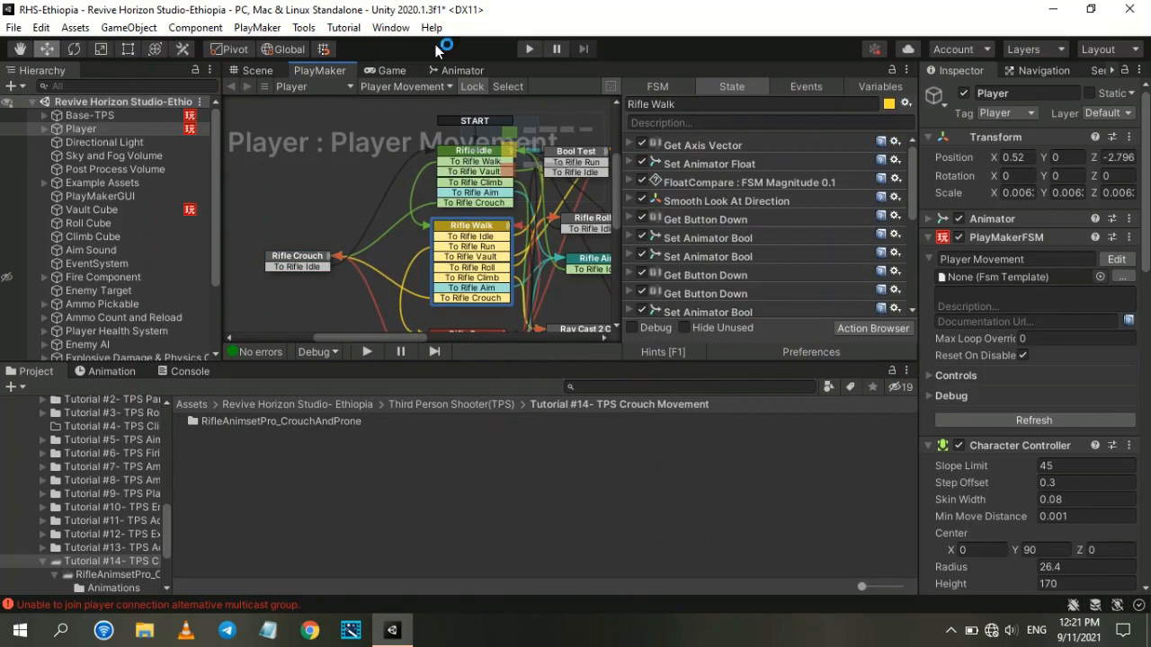
{"action": "left_click", "coordinate": [714, 147]}
{"action": "left_click", "coordinate": [716, 163], "text": "shift"}
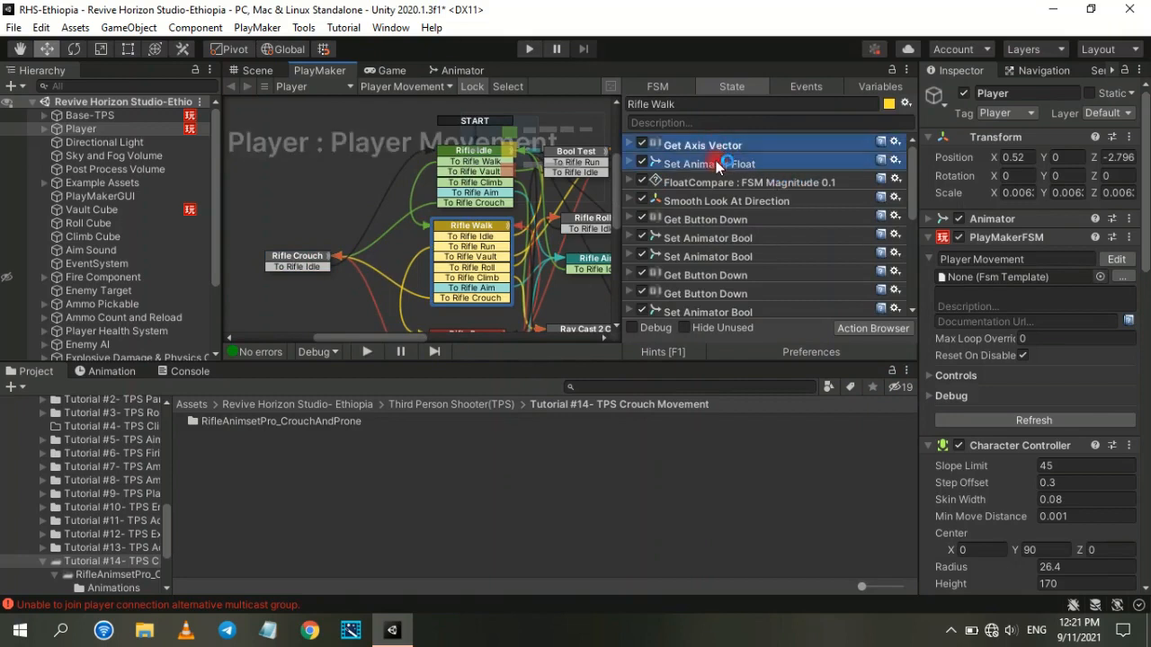
{"action": "left_click", "coordinate": [717, 202], "text": "ctrl"}
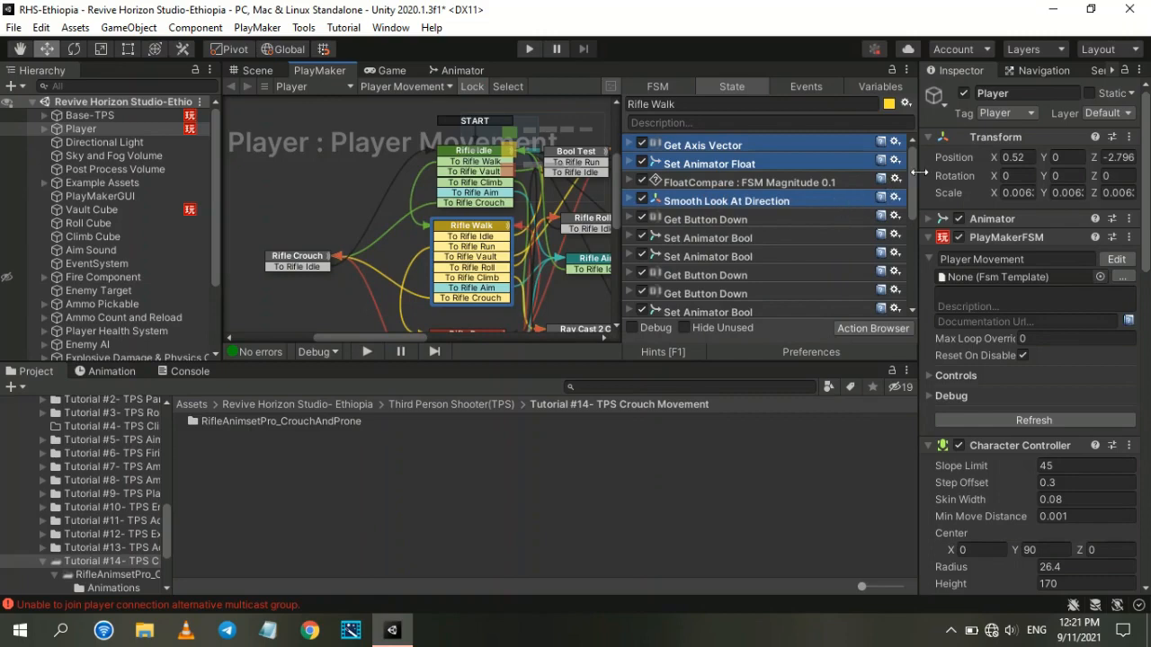
{"action": "left_click_drag", "start_coordinate": [912, 168], "coordinate": [897, 106]}
{"action": "left_click", "coordinate": [399, 272]}
{"action": "key", "text": "ctrl+v"}
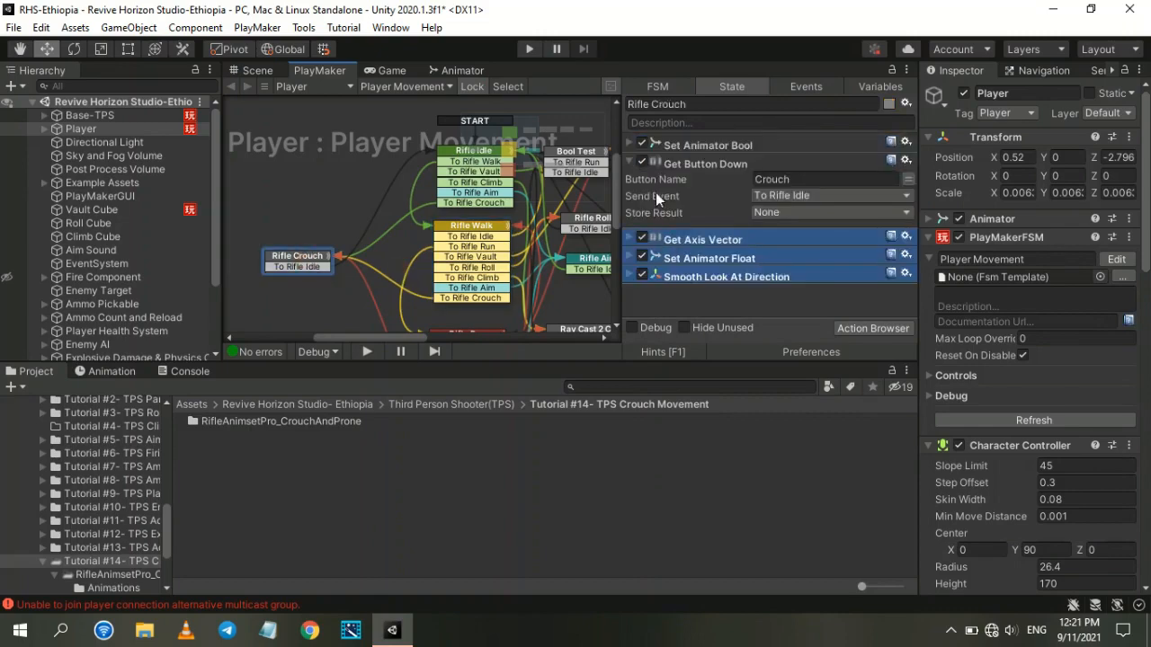
{"action": "left_click", "coordinate": [631, 161]}
{"action": "left_click", "coordinate": [747, 234]}
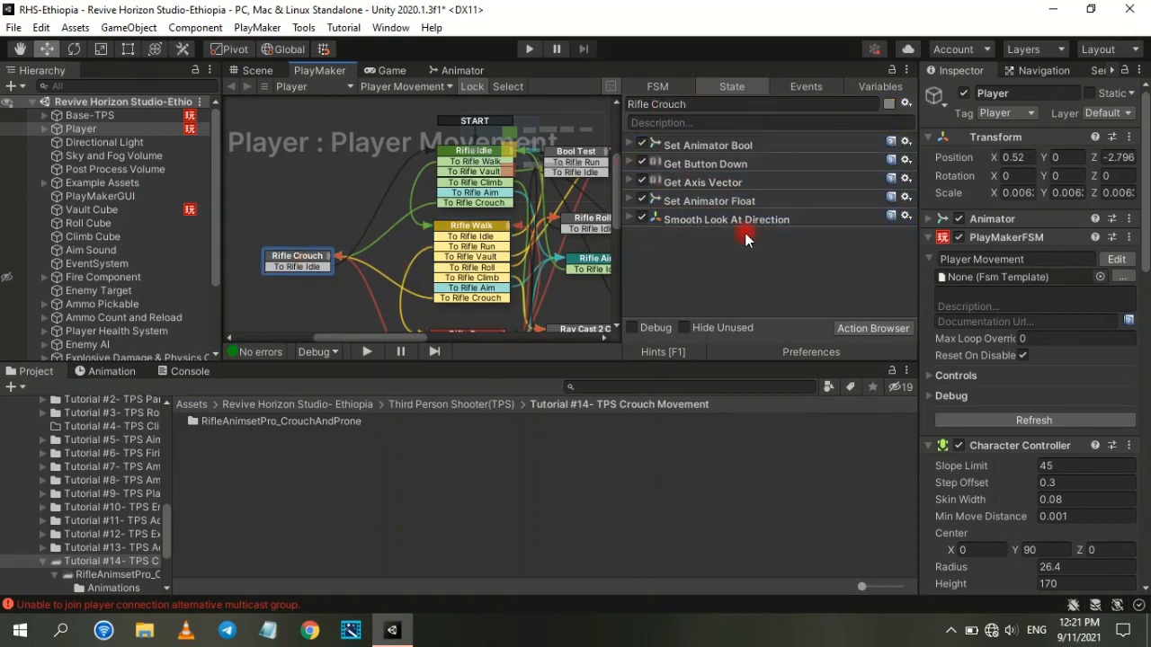
Step: Examine the Rifle Roll state's actions and the player's Character Controller settings and collider in the scene
{"action": "scroll", "coordinate": [456, 229], "scroll_direction": "down", "scroll_amount": 1}
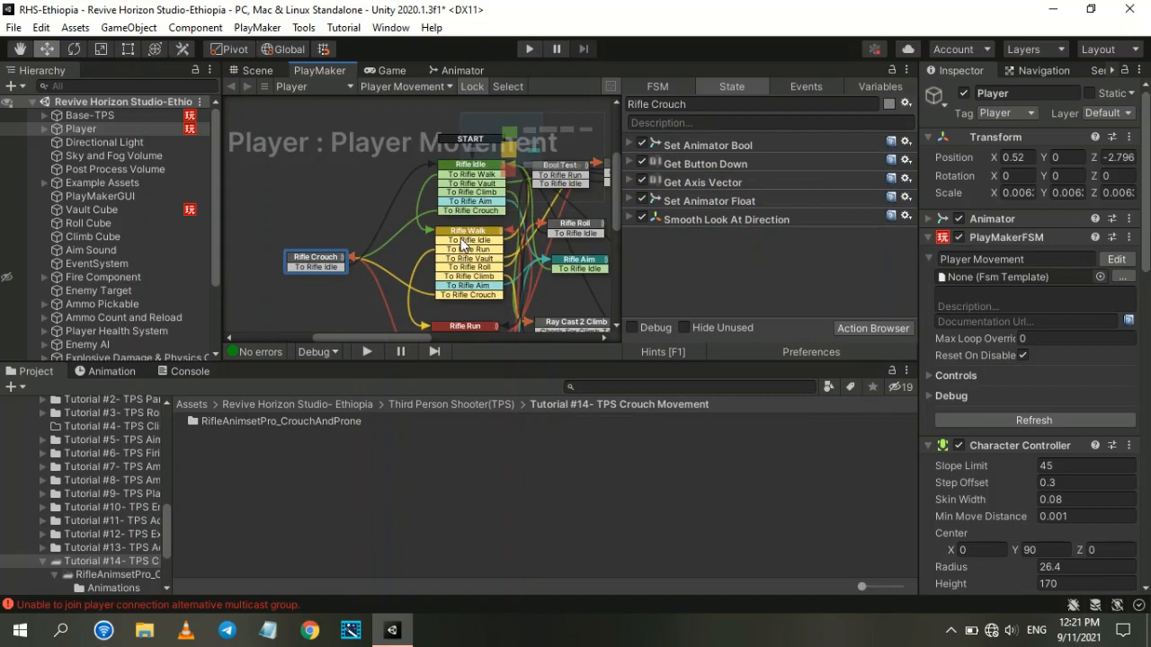
{"action": "middle_click_drag", "start_coordinate": [456, 229], "coordinate": [321, 265]}
{"action": "left_click", "coordinate": [432, 249]}
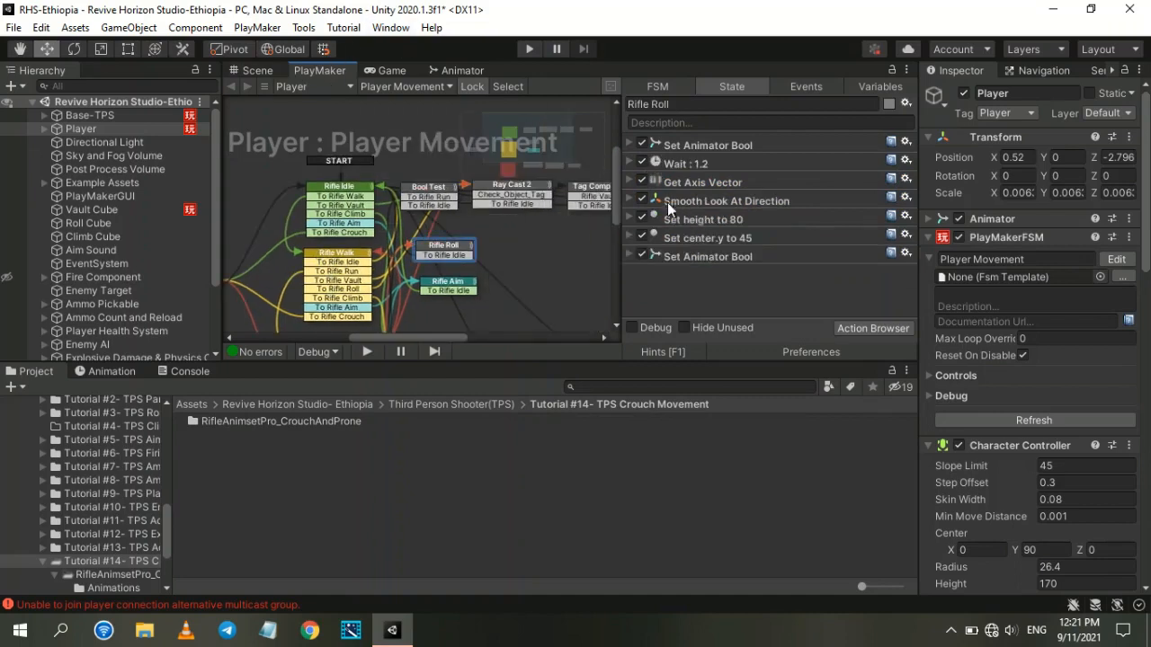
{"action": "left_click", "coordinate": [258, 70]}
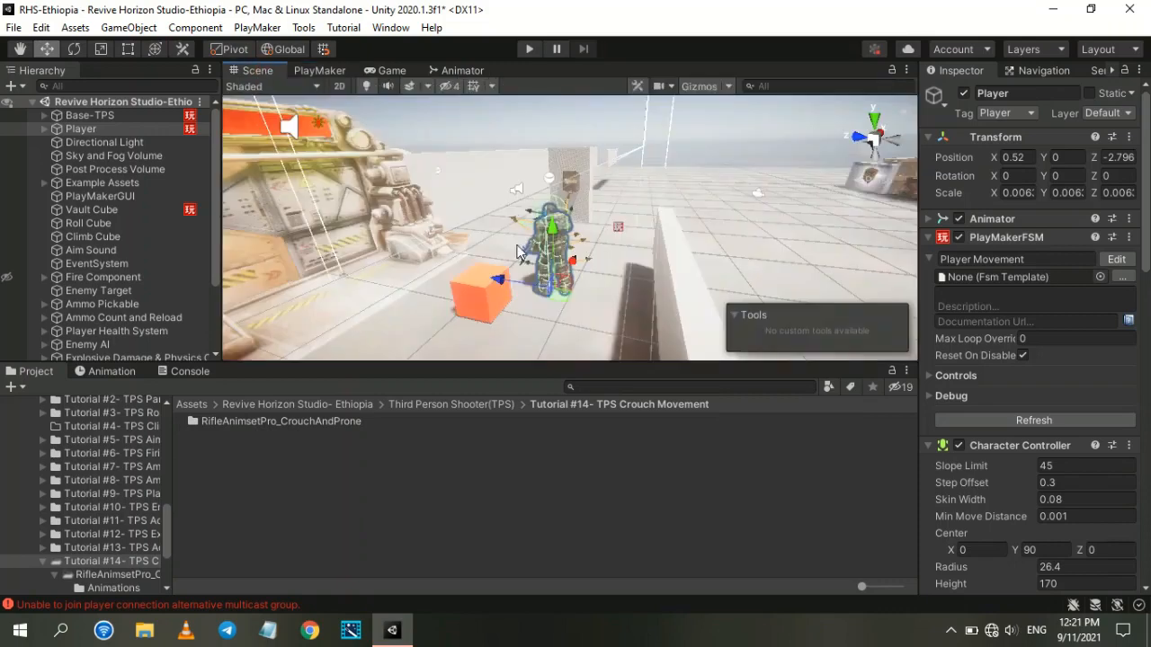
{"action": "left_click_drag", "start_coordinate": [575, 269], "coordinate": [535, 279], "text": "alt"}
{"action": "key", "text": "f"}
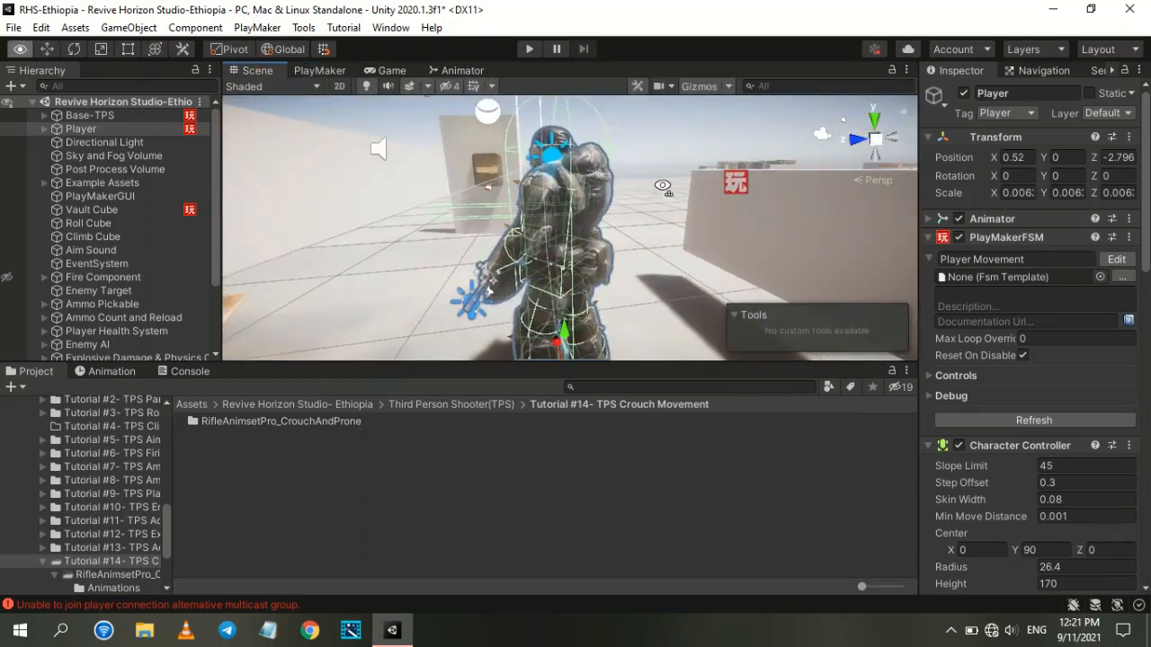
{"action": "left_click", "coordinate": [931, 237]}
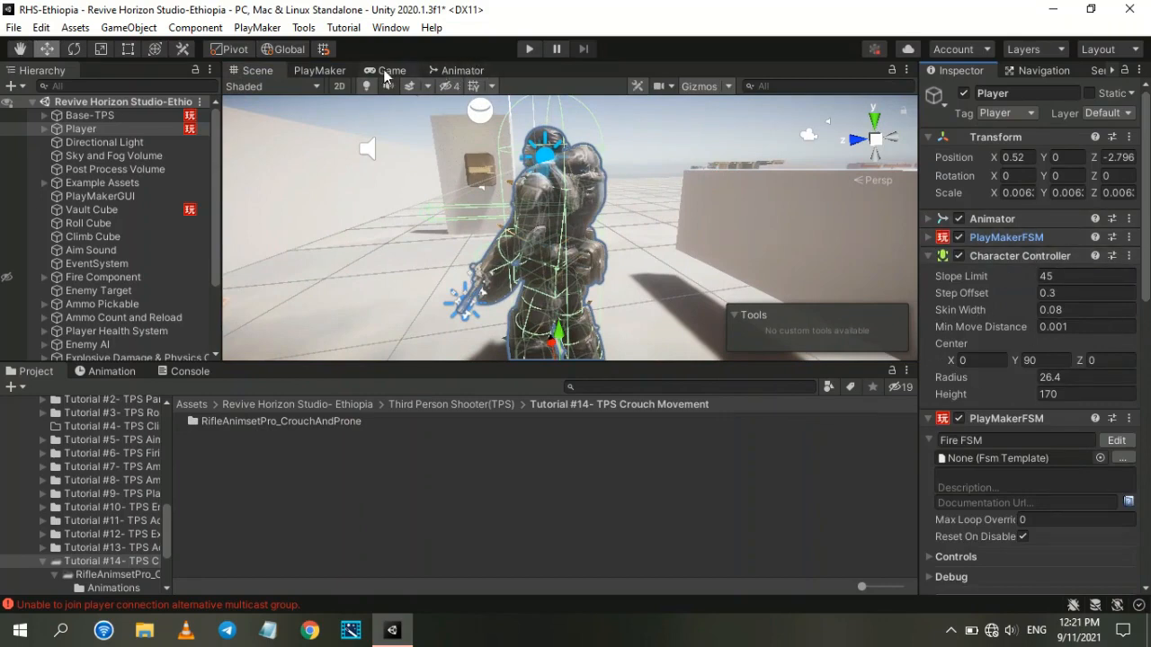
{"action": "left_click", "coordinate": [320, 71]}
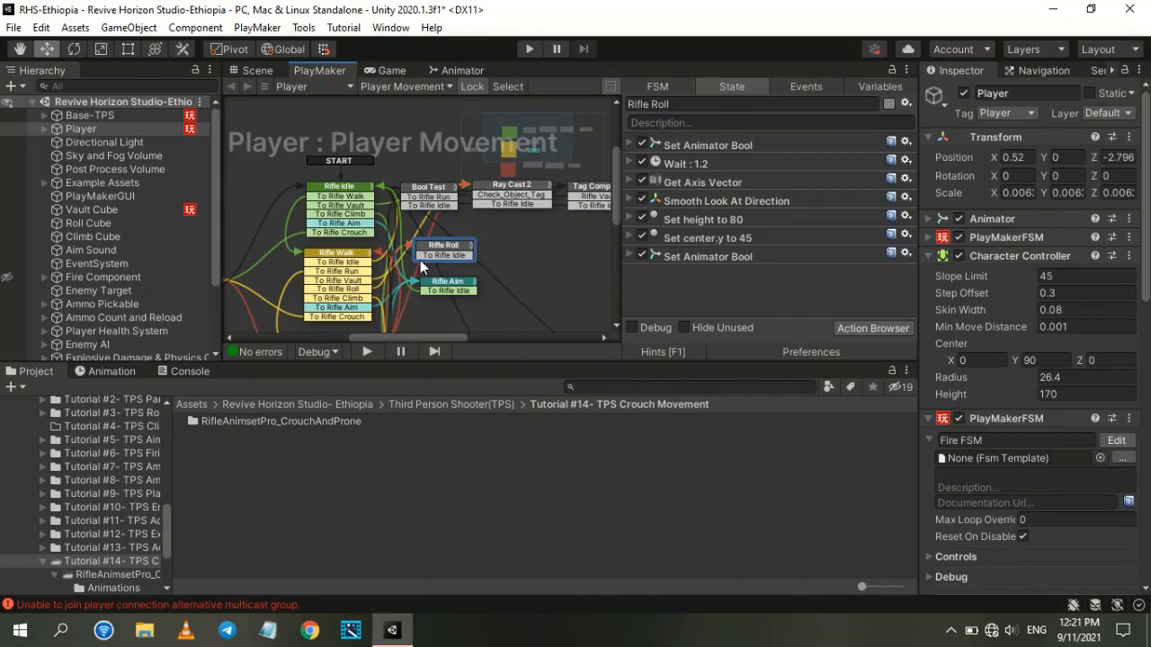
Step: Copy the Set Property actions for height and center.y from Rifle Roll into the Rifle Crouch state
{"action": "scroll", "coordinate": [420, 260], "scroll_direction": "up", "scroll_amount": 2}
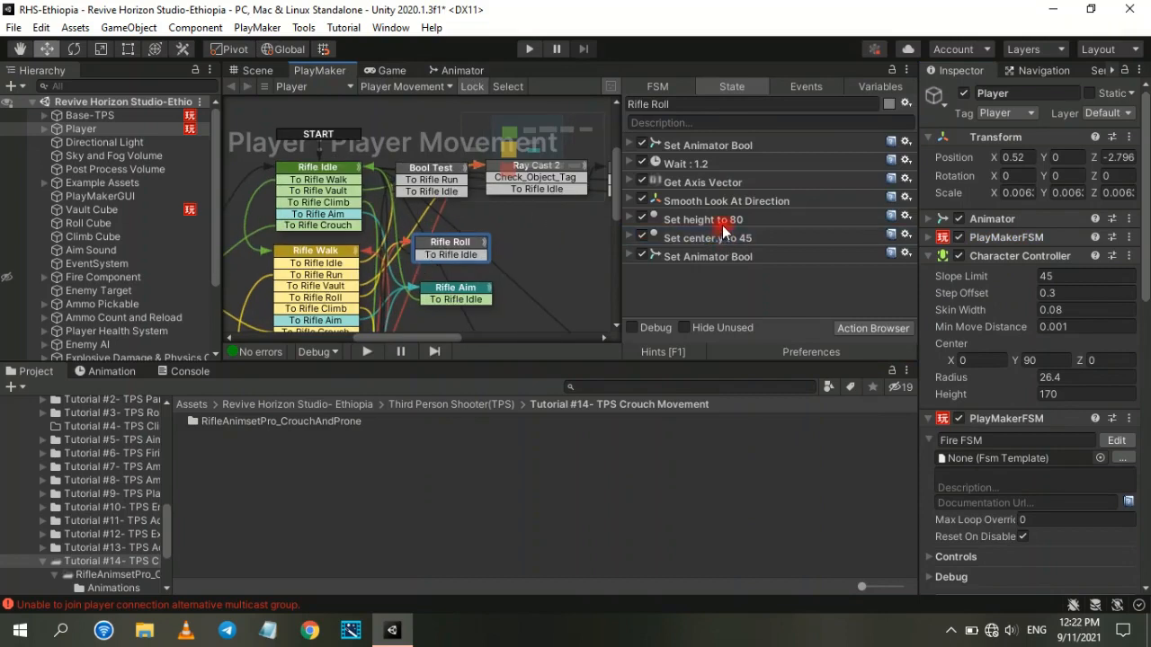
{"action": "left_click", "coordinate": [692, 221]}
{"action": "left_click", "coordinate": [692, 238], "text": "shift"}
{"action": "left_click", "coordinate": [629, 220]}
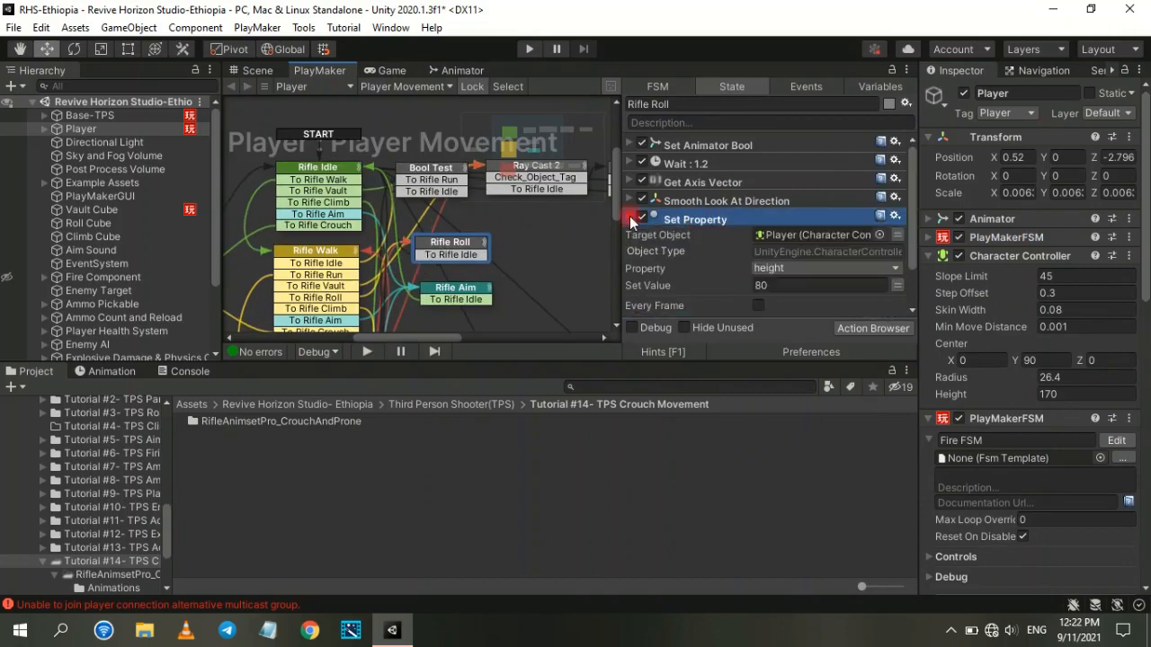
{"action": "left_click", "coordinate": [629, 219]}
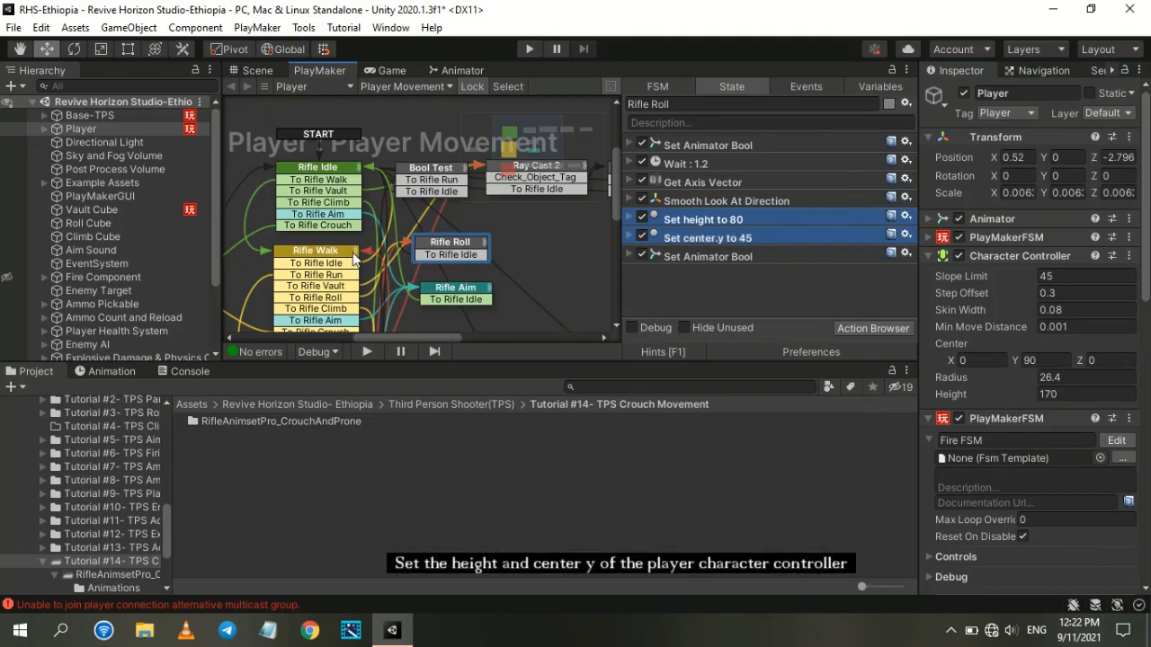
{"action": "middle_click_drag", "start_coordinate": [328, 288], "coordinate": [574, 183]}
{"action": "left_click", "coordinate": [376, 202]}
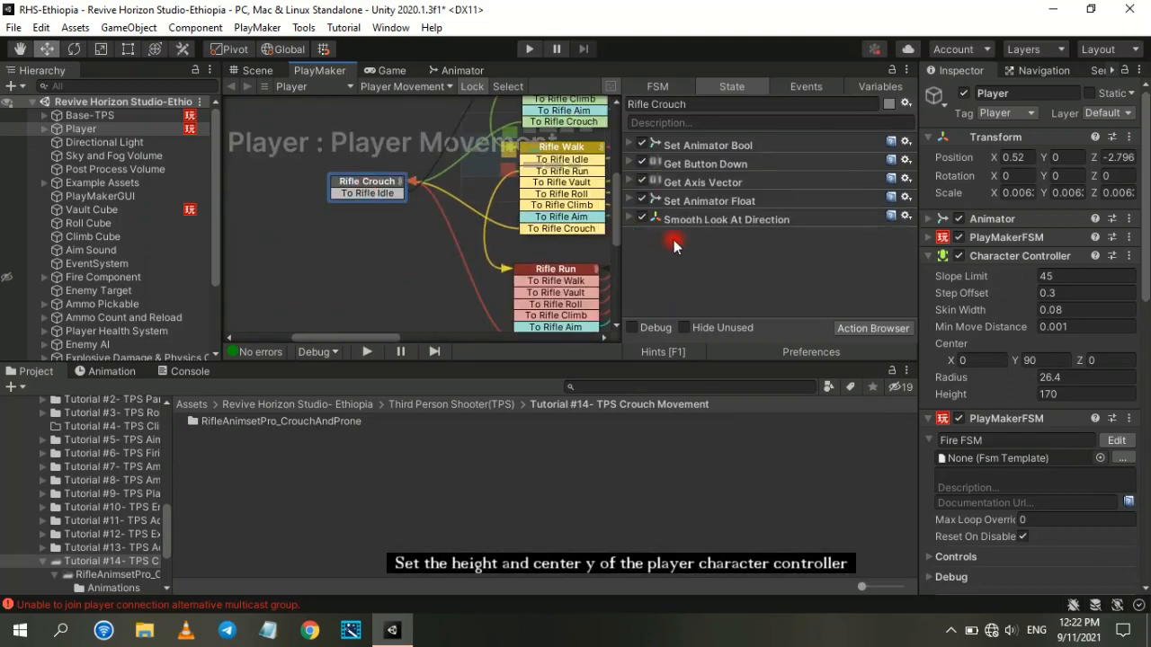
{"action": "key", "text": "ctrl+v"}
Step: Set the height value in Rifle Crouch's first Set Property action to 70
{"action": "left_click", "coordinate": [629, 239]}
{"action": "scroll", "coordinate": [764, 287], "scroll_direction": "down", "scroll_amount": 1}
{"action": "left_click", "coordinate": [775, 246]}
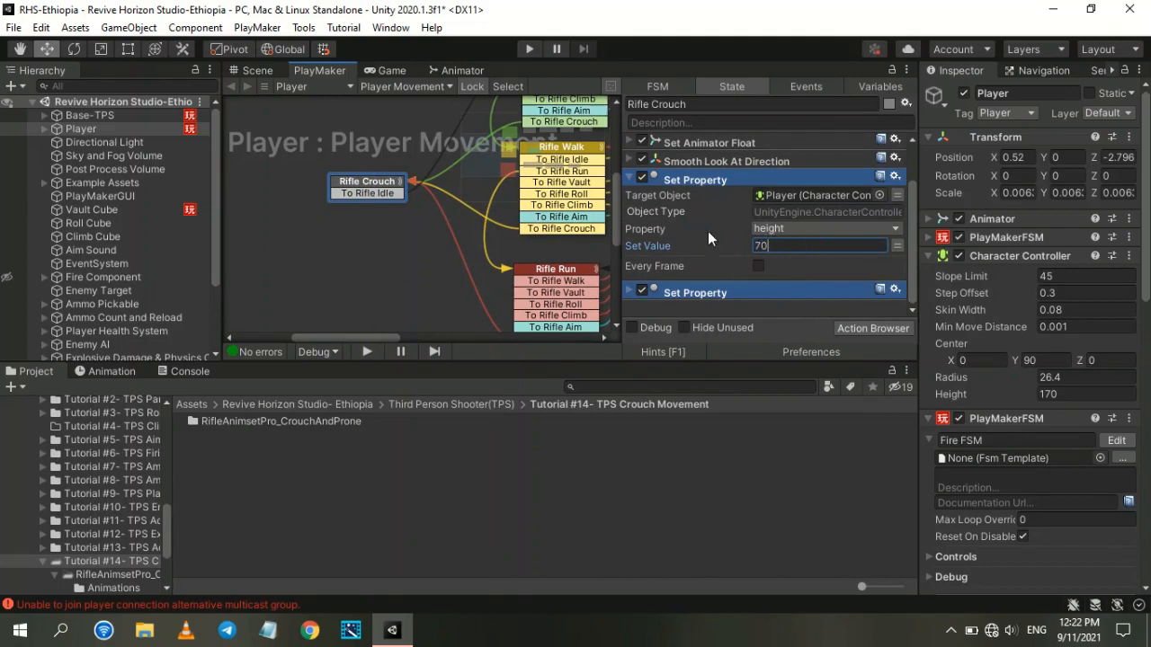
{"action": "left_click", "coordinate": [641, 180]}
Step: Set the center.y value in Rifle Crouch's second Set Property action to 40
{"action": "left_click", "coordinate": [632, 253]}
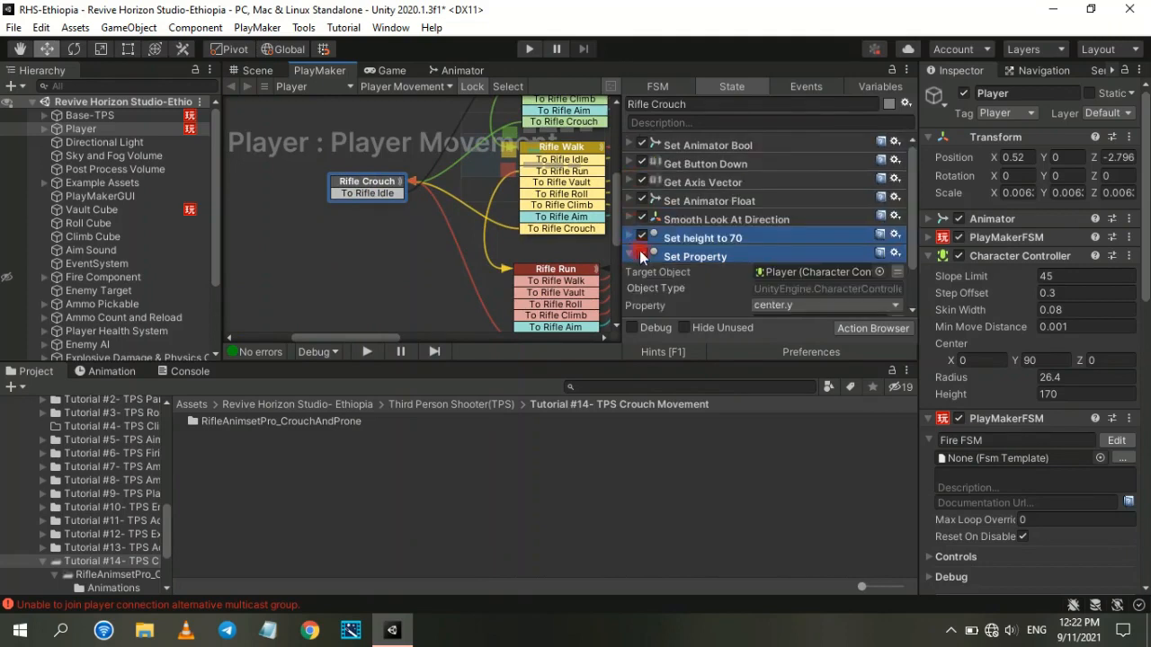
{"action": "scroll", "coordinate": [778, 270], "scroll_direction": "down", "scroll_amount": 2}
{"action": "left_click", "coordinate": [781, 265]}
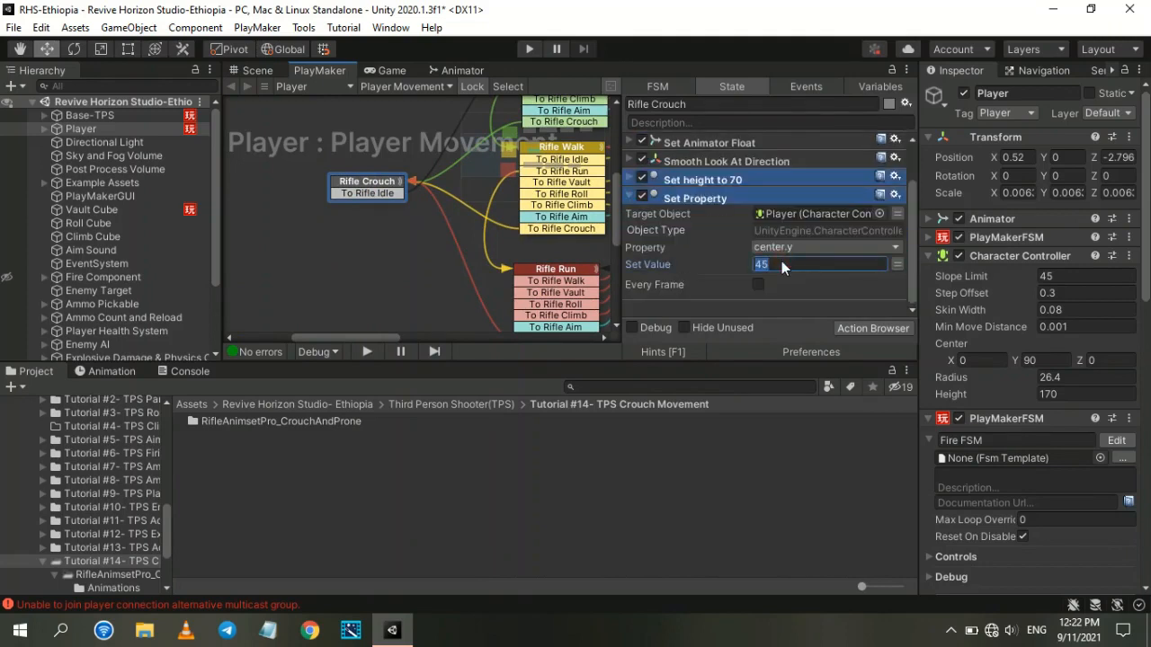
{"action": "type", "text": "40"}
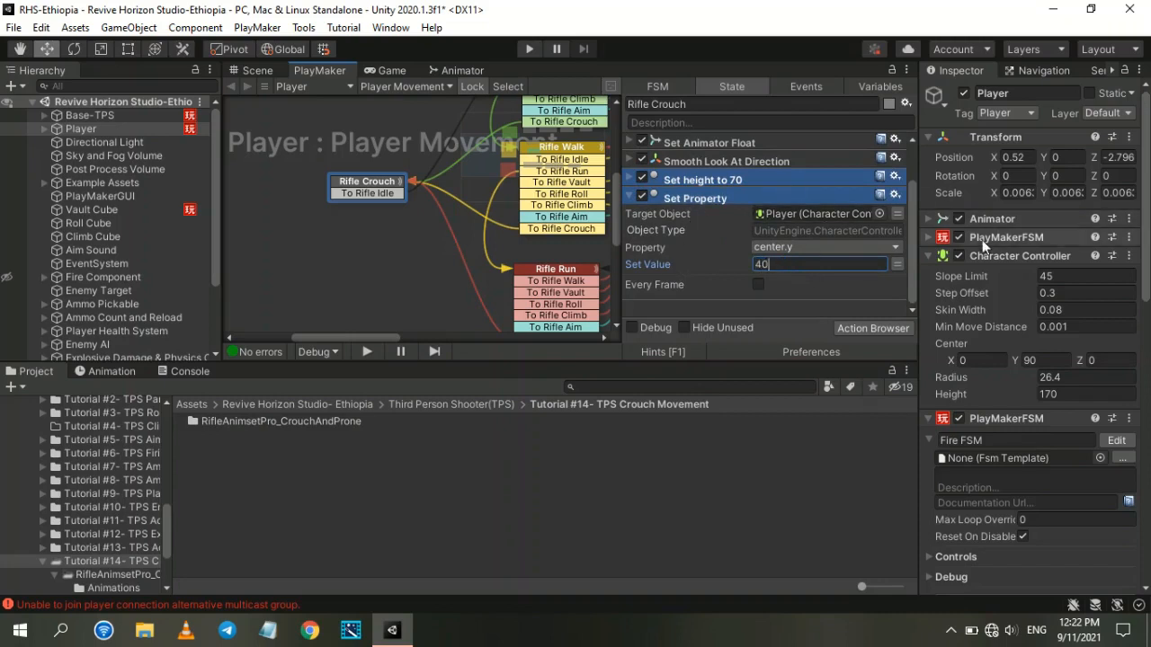
Step: Try a height of 70 and a center Y of 40 on the player's Character Controller, checking the collider in the scene
{"action": "left_click", "coordinate": [257, 70]}
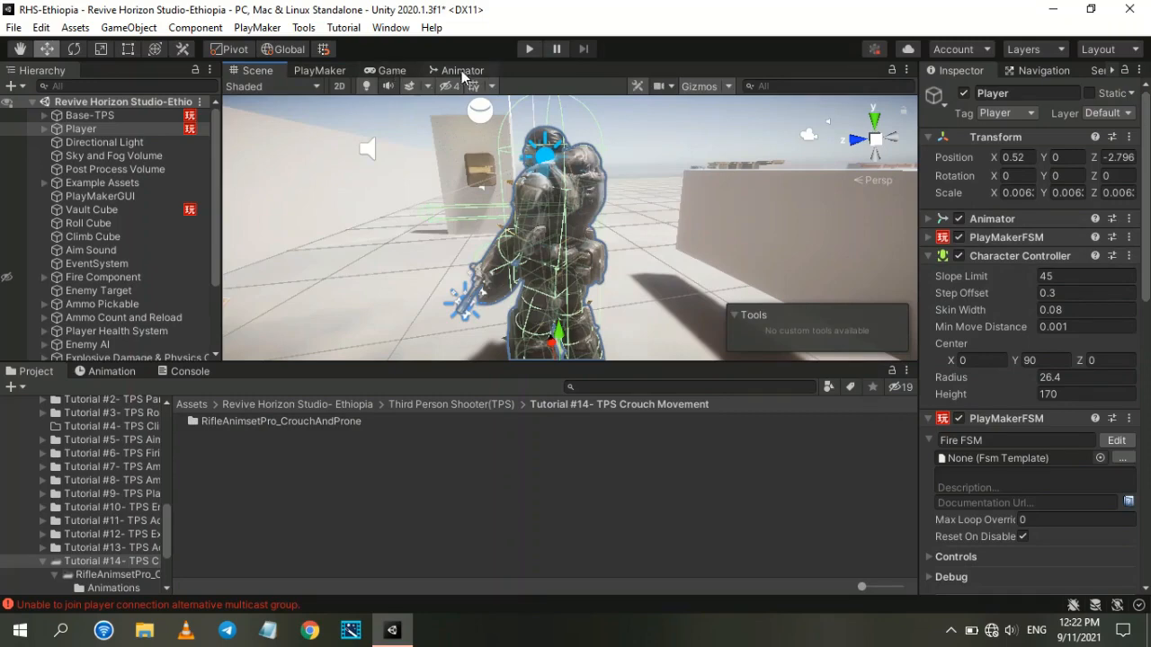
{"action": "scroll", "coordinate": [1070, 263], "scroll_direction": "down", "scroll_amount": 4}
{"action": "scroll", "coordinate": [1058, 282], "scroll_direction": "up", "scroll_amount": 4}
{"action": "left_click", "coordinate": [1073, 394]}
{"action": "type", "text": "70"}
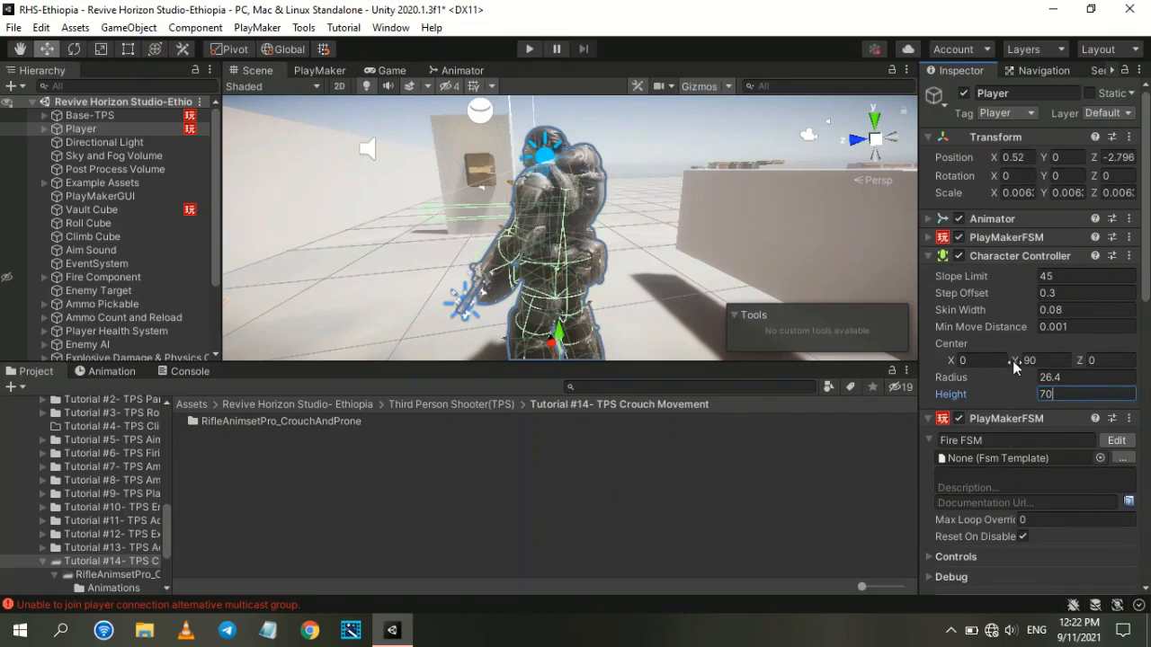
{"action": "left_click", "coordinate": [1052, 360]}
{"action": "type", "text": "40"}
{"action": "right_click_drag", "start_coordinate": [593, 194], "coordinate": [695, 267]}
{"action": "right_click_drag", "start_coordinate": [759, 204], "coordinate": [683, 193]}
{"action": "key", "text": "s"}
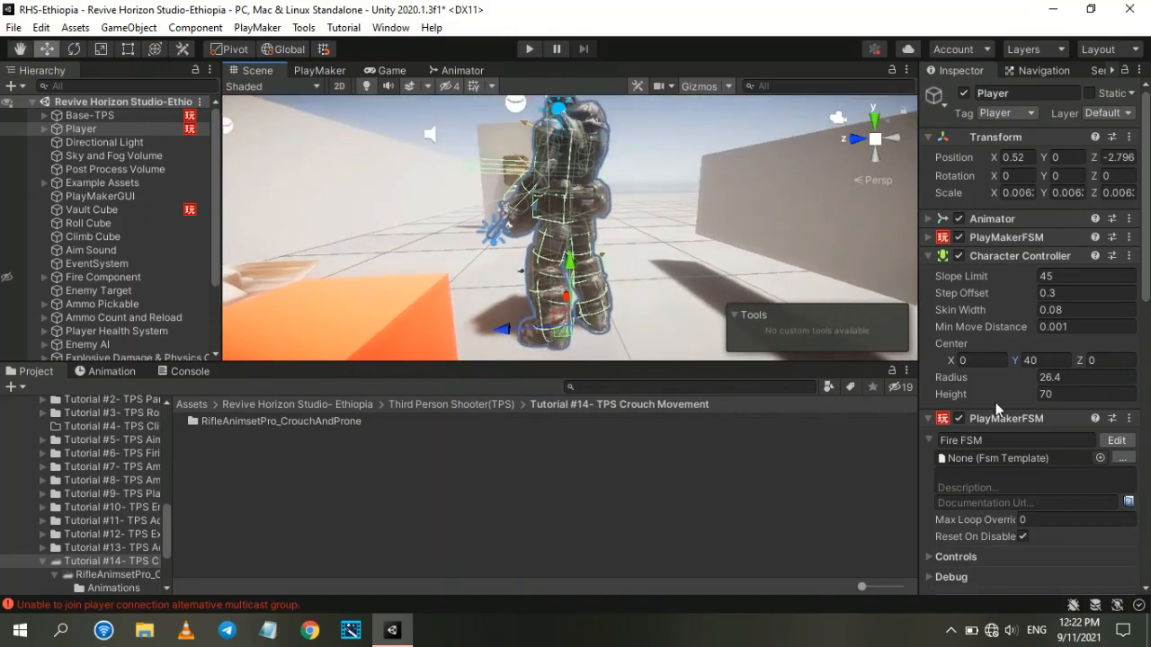
Step: Adjust the Character Controller's height to 109.83 and center Y to 55.6 to fit a crouch, and copy the height value
{"action": "left_click_drag", "start_coordinate": [1024, 395], "coordinate": [917, 337]}
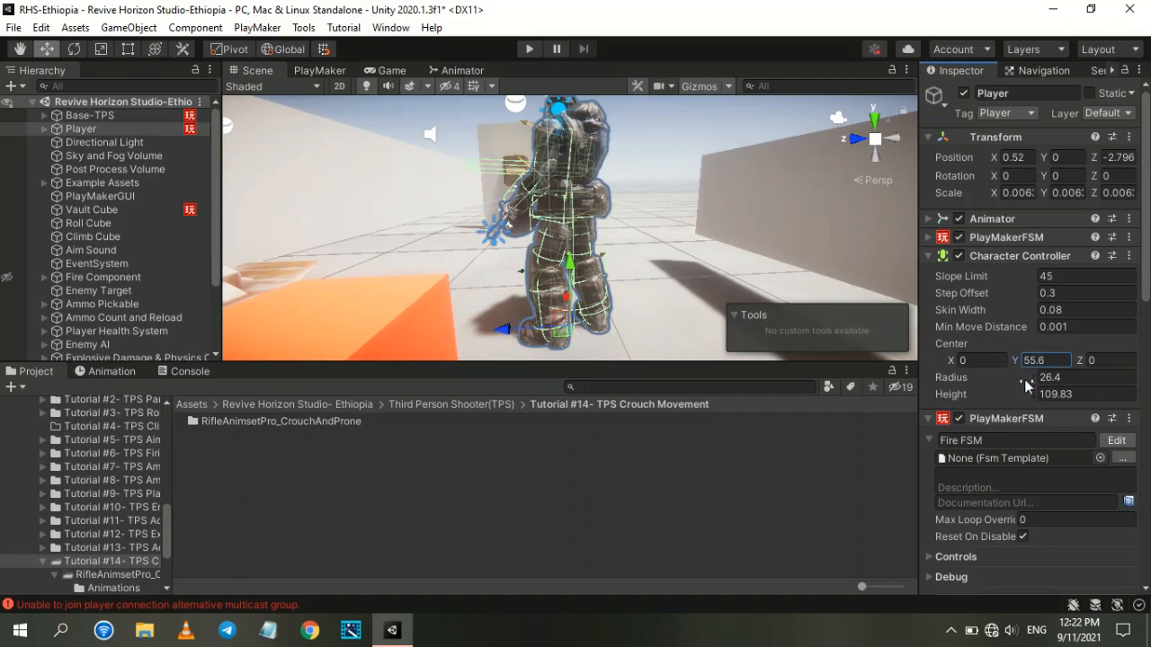
{"action": "left_click", "coordinate": [1071, 392]}
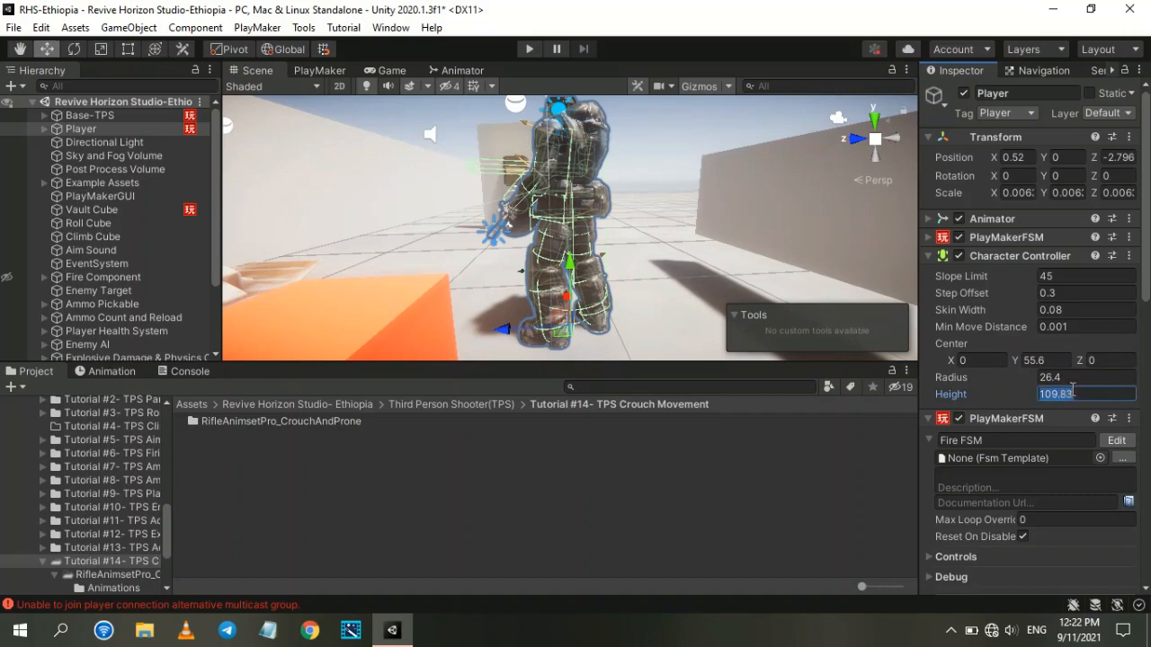
Step: Undo all the trial height and center Y changes on the player's Character Controller
{"action": "key", "text": "ctrl+z"}
{"action": "key", "text": "ctrl+z"}
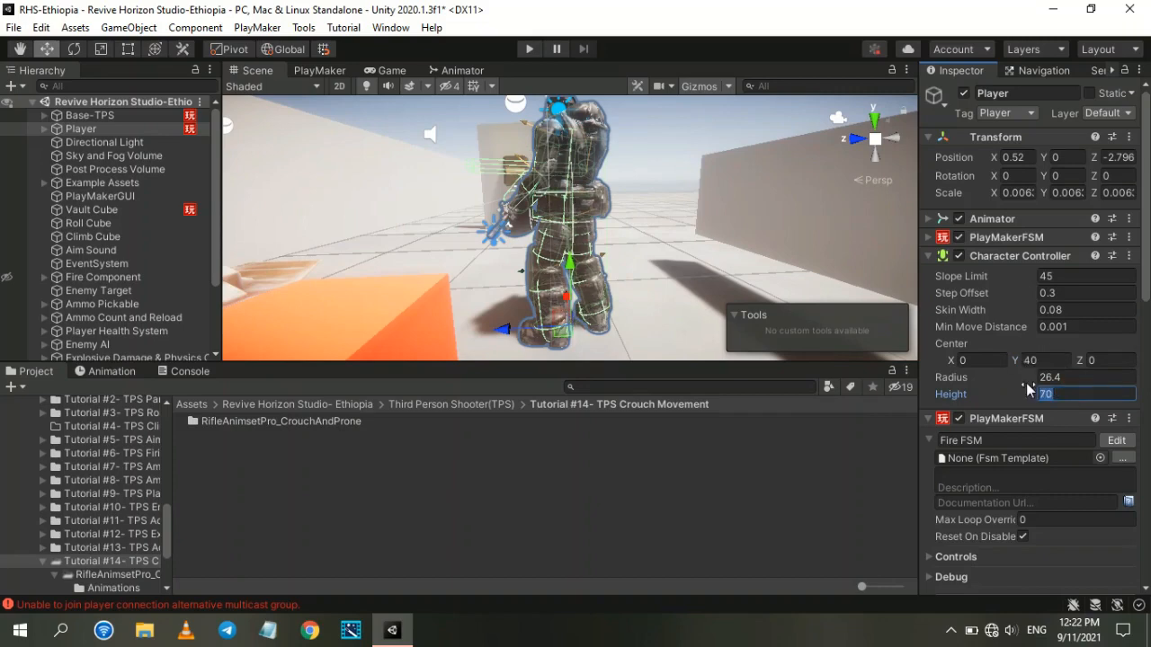
{"action": "key", "text": "ctrl+z"}
{"action": "key", "text": "ctrl+z"}
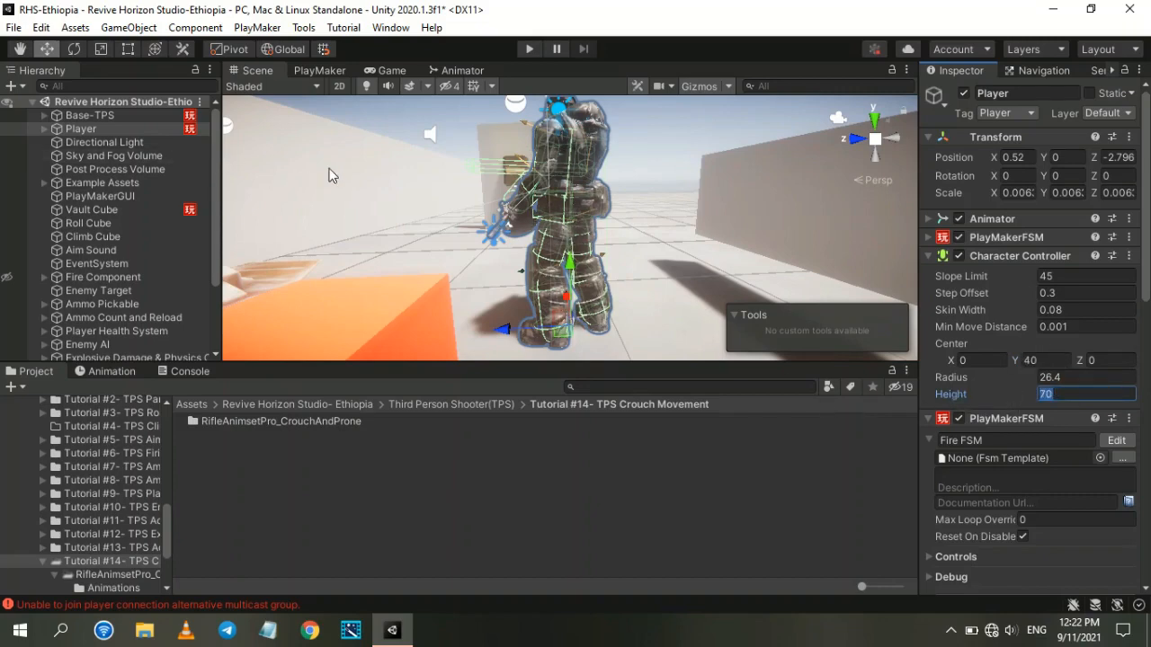
{"action": "key", "text": "ctrl+z"}
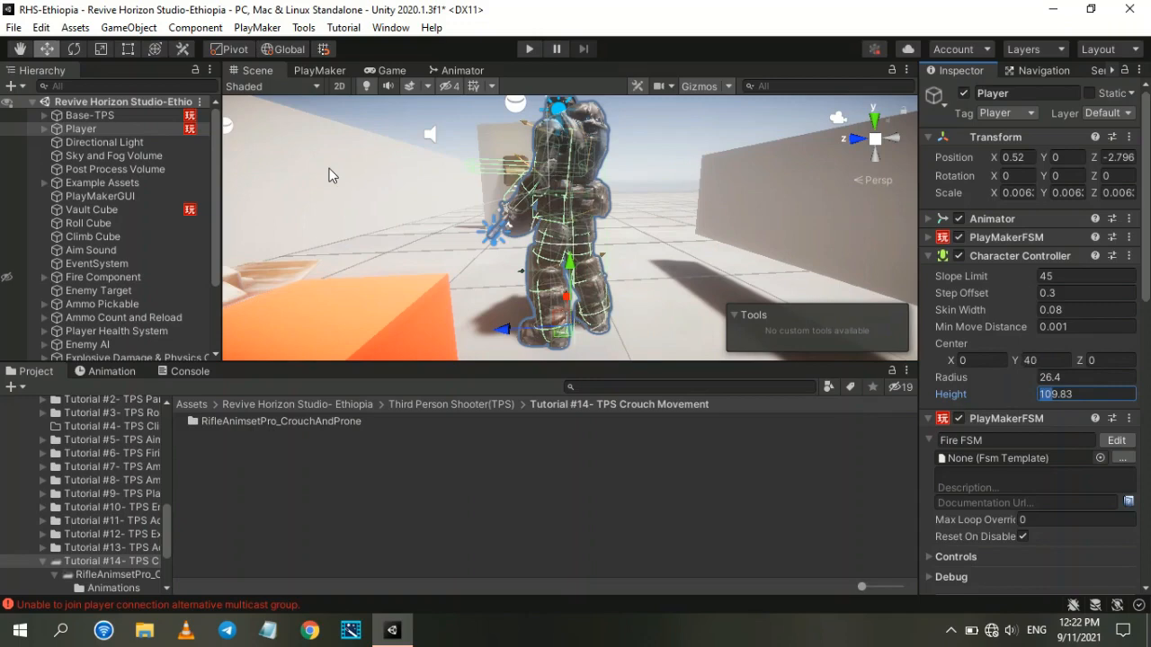
{"action": "key", "text": "ctrl+z"}
{"action": "key", "text": "ctrl+z"}
{"action": "key", "text": "ctrl+z"}
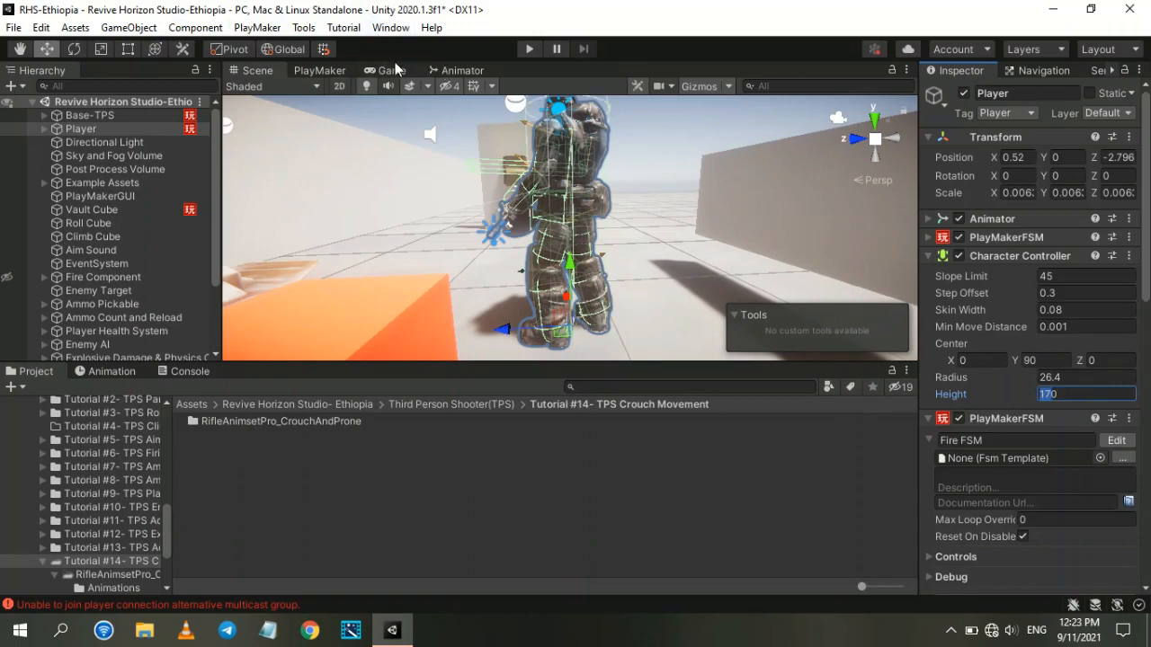
Step: Set the height value in Rifle Crouch's Set Property action to 109.83
{"action": "left_click", "coordinate": [320, 70]}
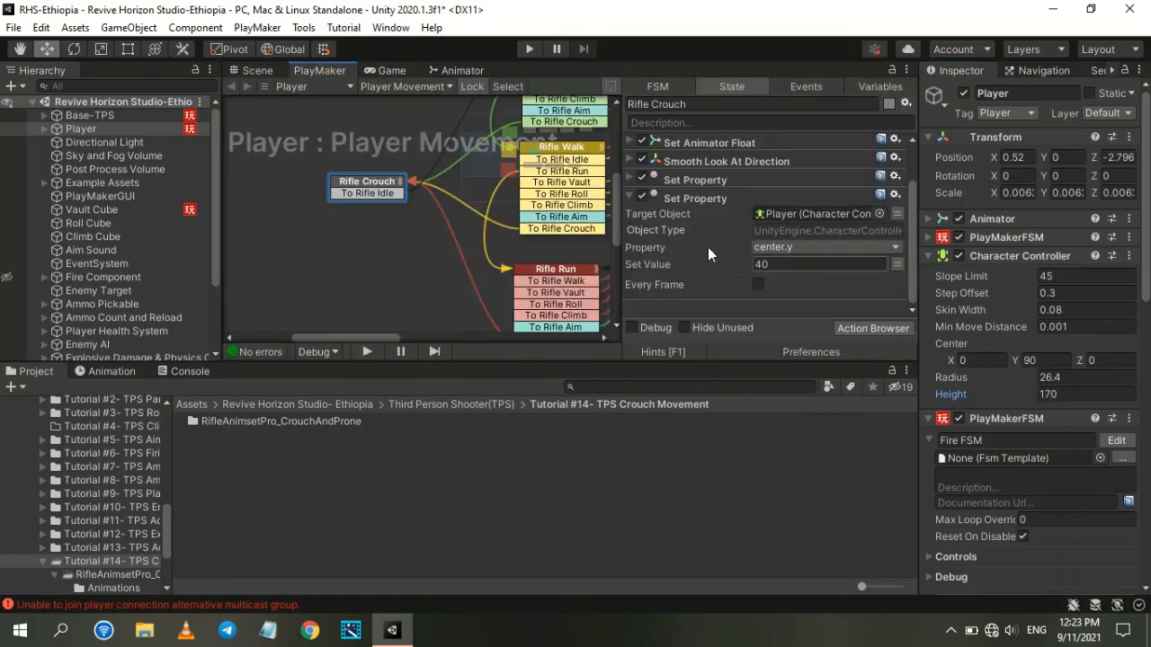
{"action": "left_click", "coordinate": [634, 180]}
{"action": "left_click", "coordinate": [778, 246]}
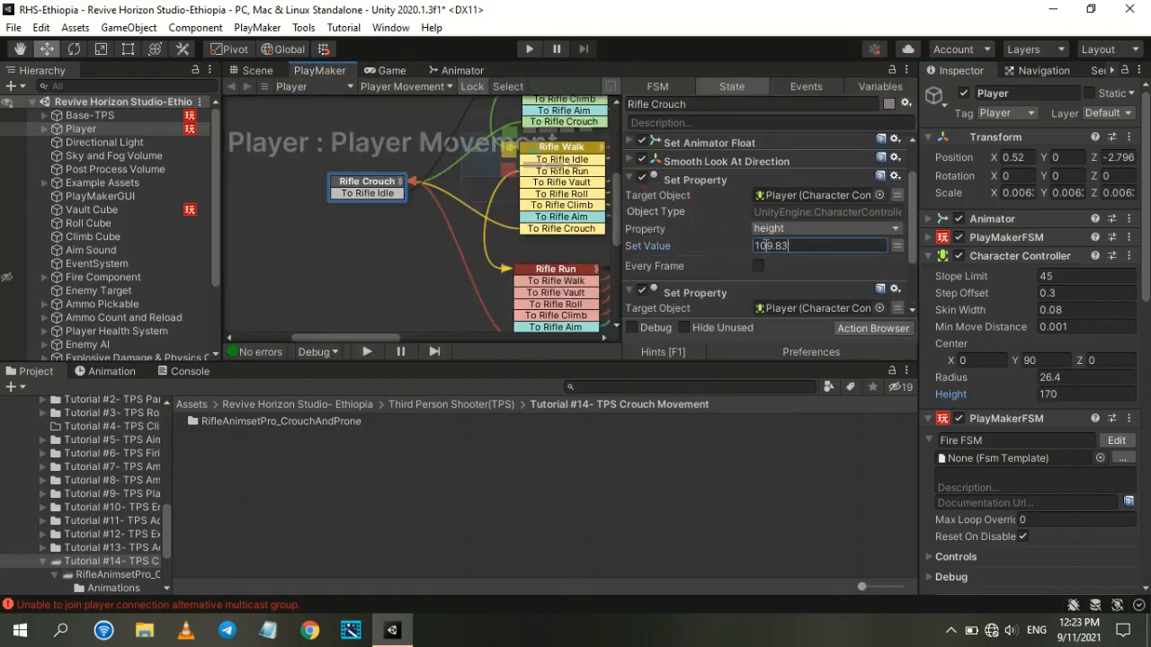
Step: Set the center.y value in Rifle Crouch's second Set Property action to 55.6
{"action": "left_click", "coordinate": [631, 179]}
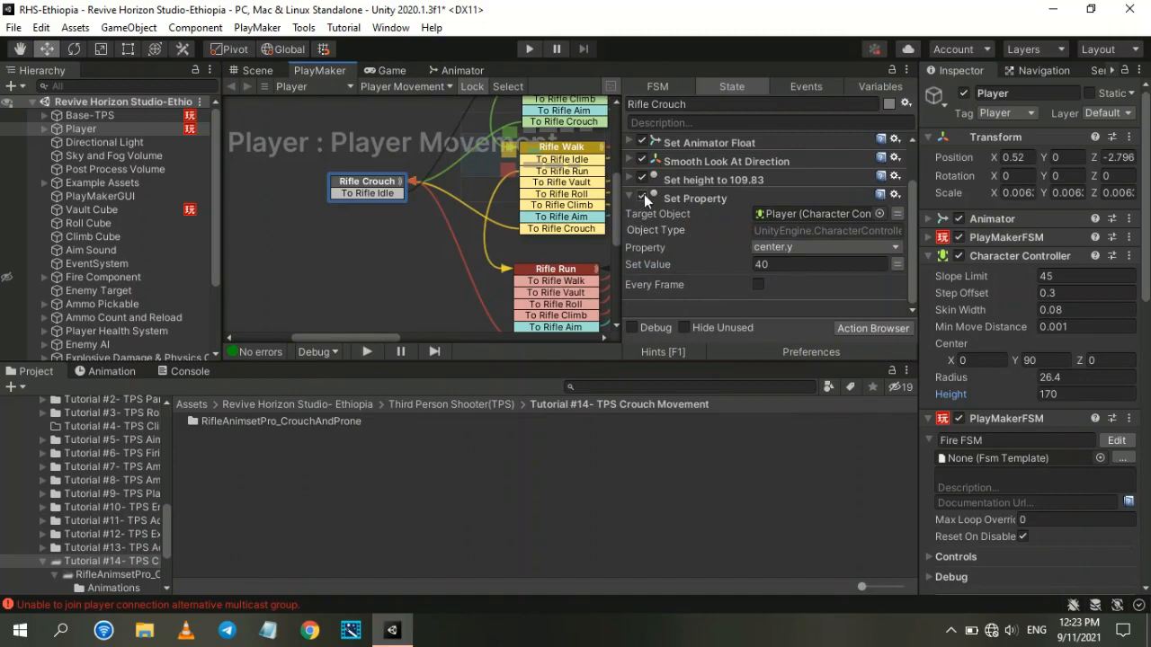
{"action": "left_click", "coordinate": [784, 264]}
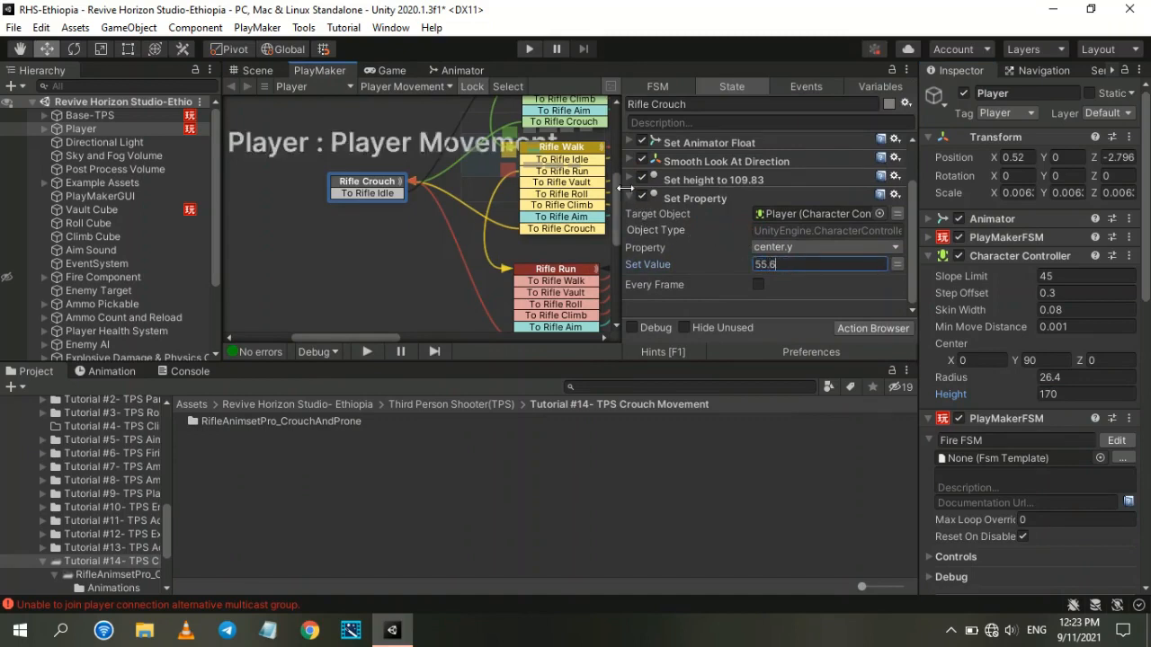
{"action": "left_click", "coordinate": [631, 197]}
Step: Copy the Move Towards action from the Rifle Aim state and paste it at the end of Rifle Crouch's actions
{"action": "left_click", "coordinate": [338, 227]}
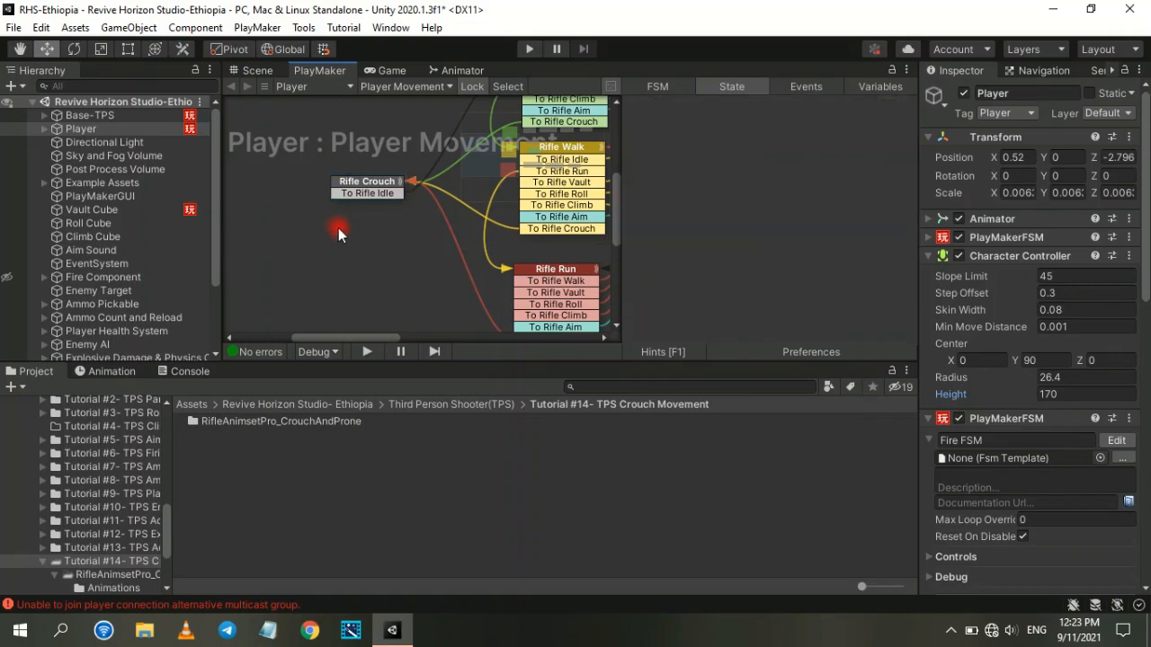
{"action": "middle_click_drag", "start_coordinate": [341, 228], "coordinate": [225, 311]}
{"action": "middle_click_drag", "start_coordinate": [422, 238], "coordinate": [318, 193]}
{"action": "left_click", "coordinate": [486, 216]}
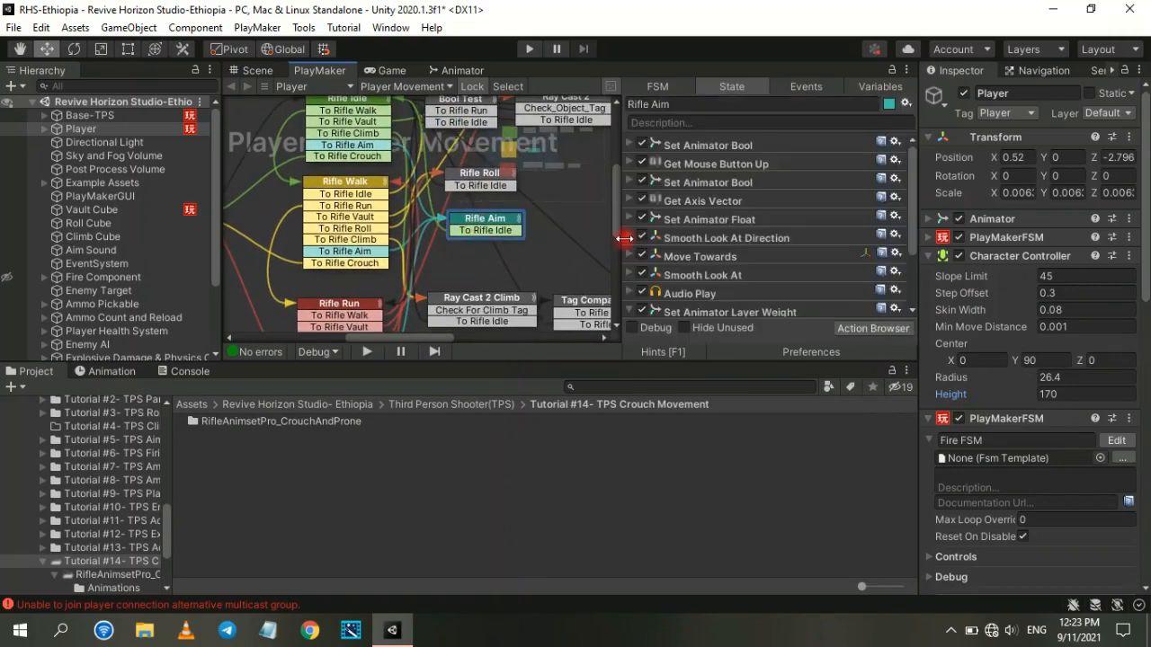
{"action": "left_click", "coordinate": [631, 257]}
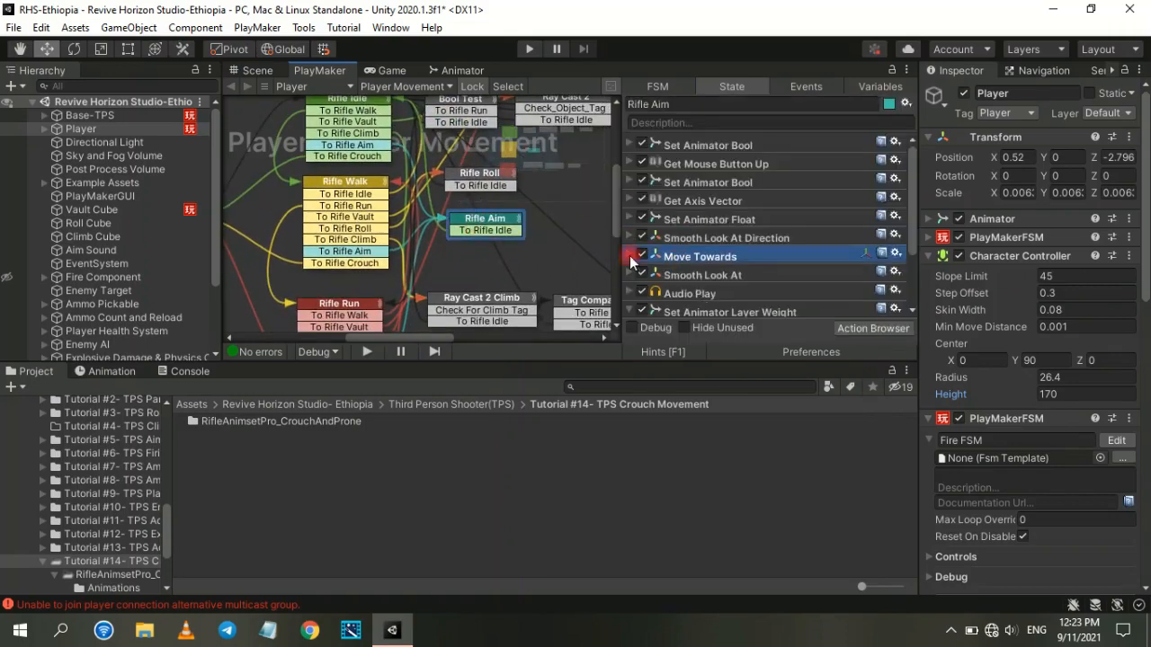
{"action": "left_click", "coordinate": [629, 255]}
{"action": "middle_click_drag", "start_coordinate": [269, 221], "coordinate": [413, 199]}
{"action": "left_click", "coordinate": [305, 196]}
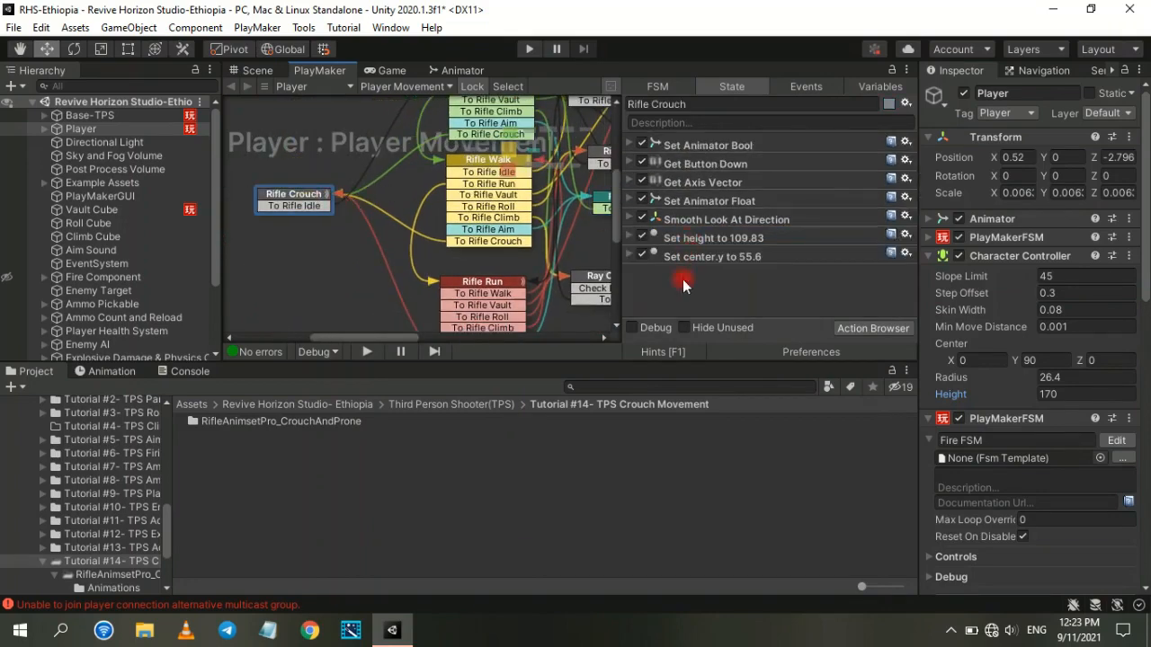
{"action": "key", "text": "ctrl+v"}
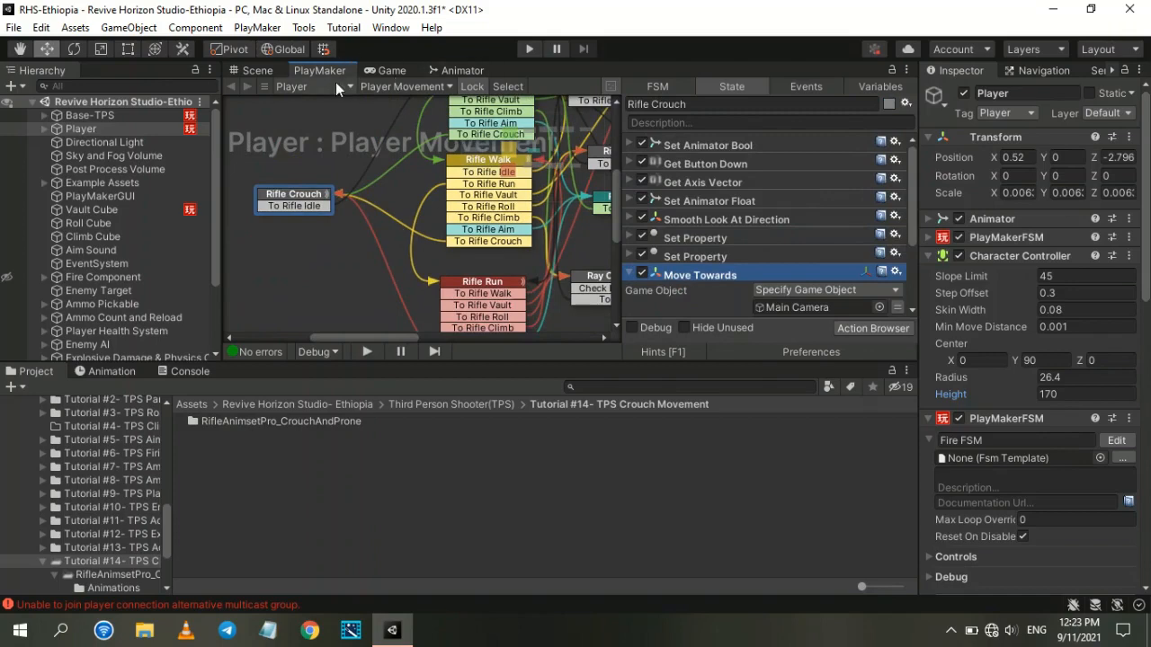
Step: Duplicate Base-TPS's Normal Positon object and rename the copy as Crouch Position
{"action": "left_click", "coordinate": [254, 70]}
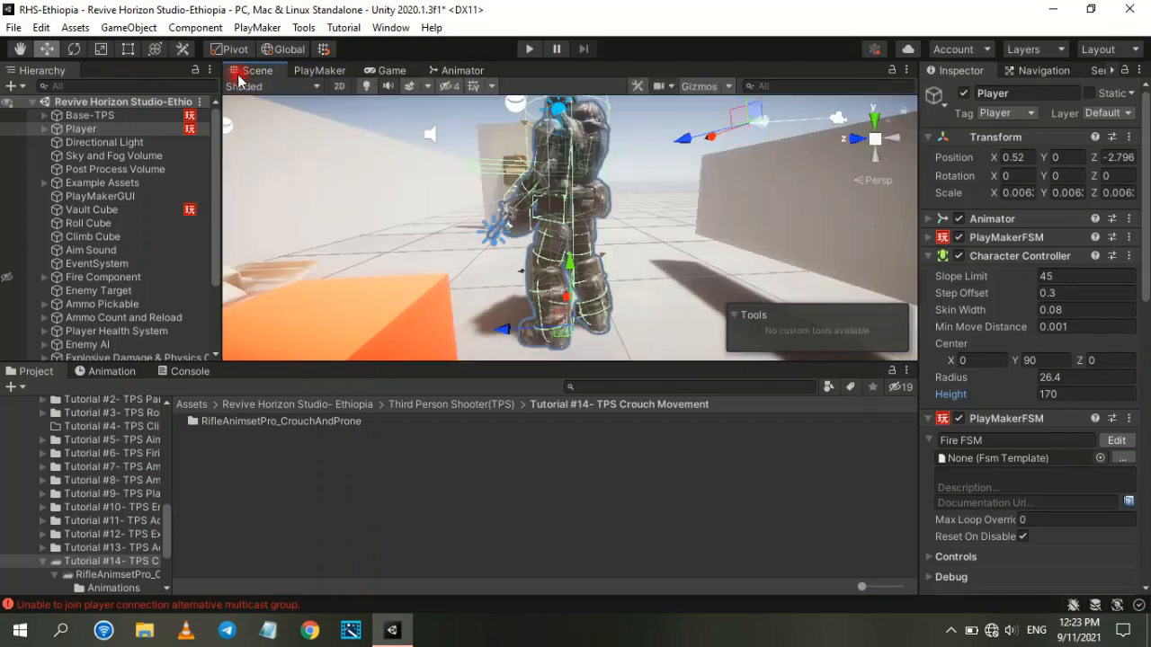
{"action": "left_click", "coordinate": [45, 116]}
{"action": "right_click_drag", "start_coordinate": [467, 261], "coordinate": [575, 185]}
{"action": "key", "text": "s"}
{"action": "left_click", "coordinate": [114, 144]}
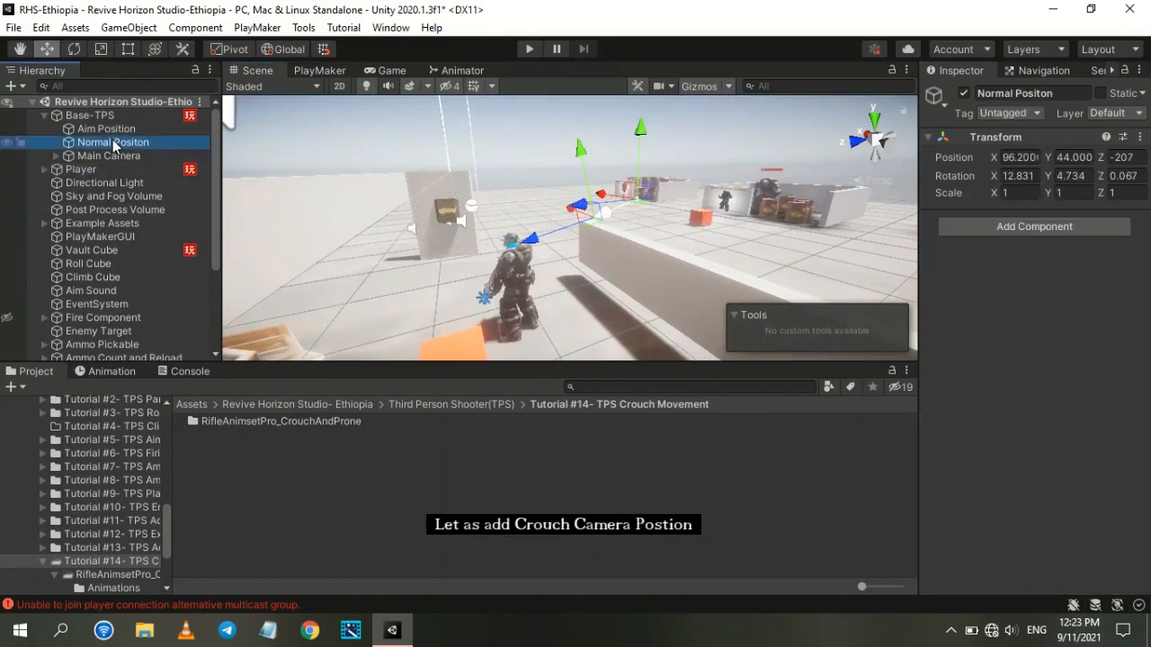
{"action": "key", "text": "ctrl+d"}
{"action": "key", "text": "F2"}
{"action": "type", "text": "Crou"}
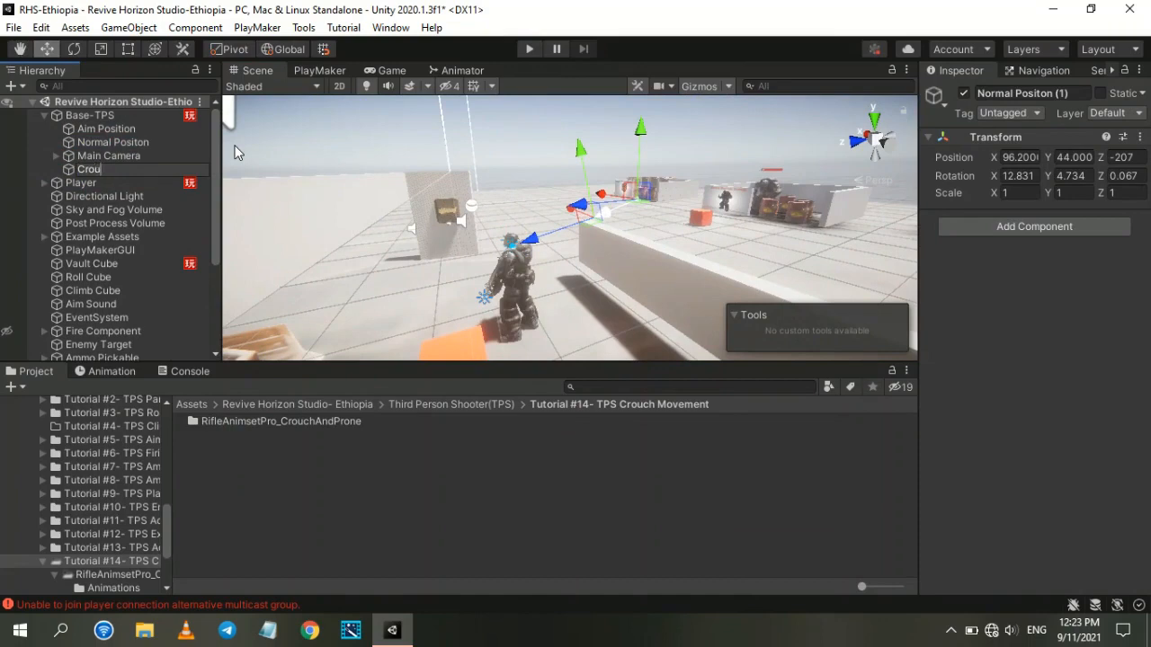
{"action": "type", "text": "ch Position"}
{"action": "key", "text": "Return"}
Step: Place Crouch Position directly below Normal Positon in the hierarchy and move it in the scene to about Y -25, Z -63
{"action": "left_click_drag", "start_coordinate": [166, 169], "coordinate": [135, 156]}
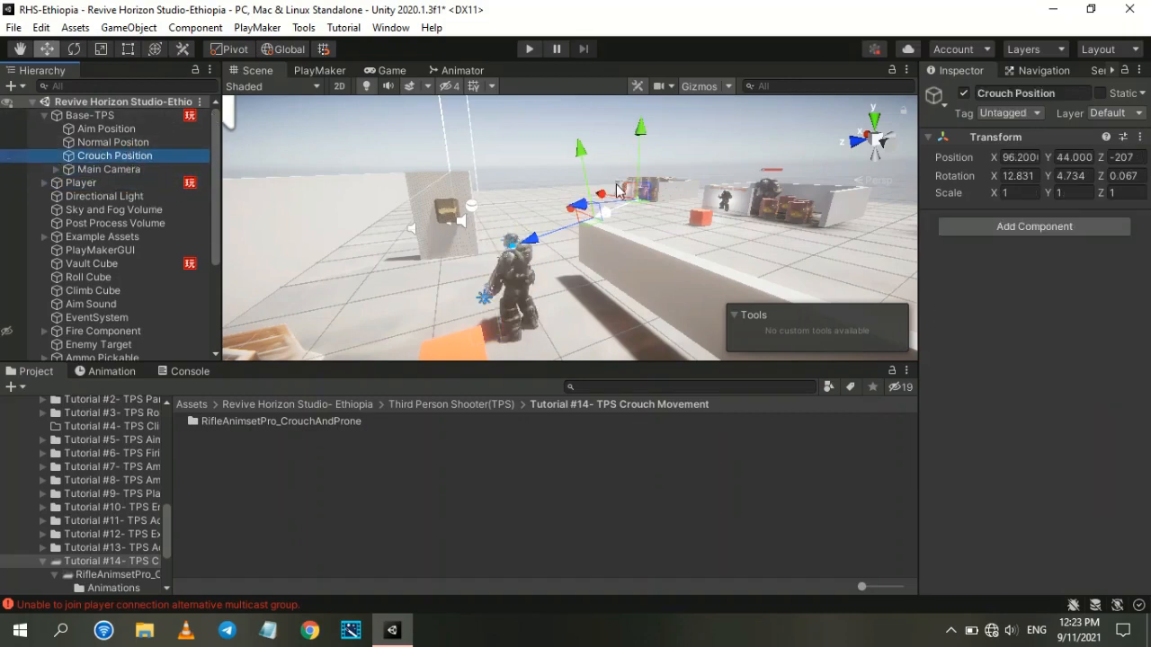
{"action": "left_click_drag", "start_coordinate": [584, 206], "coordinate": [542, 210]}
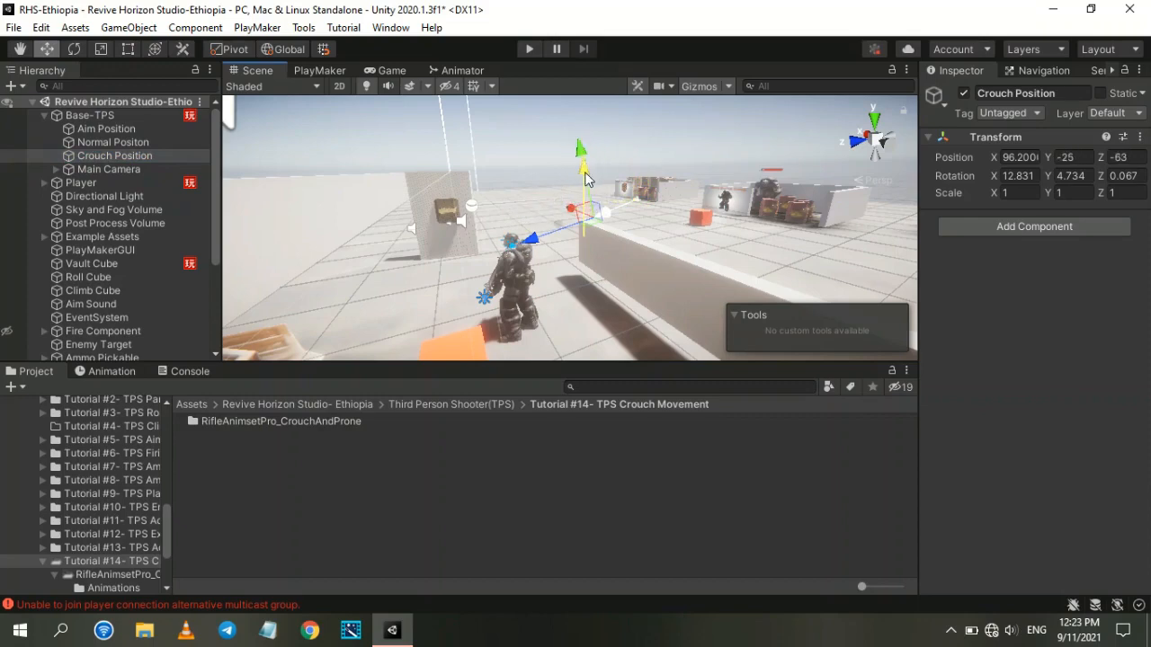
Step: Set the Target Object of Rifle Crouch's Move Towards action in the Player Movement FSM to Crouch Position
{"action": "left_click", "coordinate": [98, 183]}
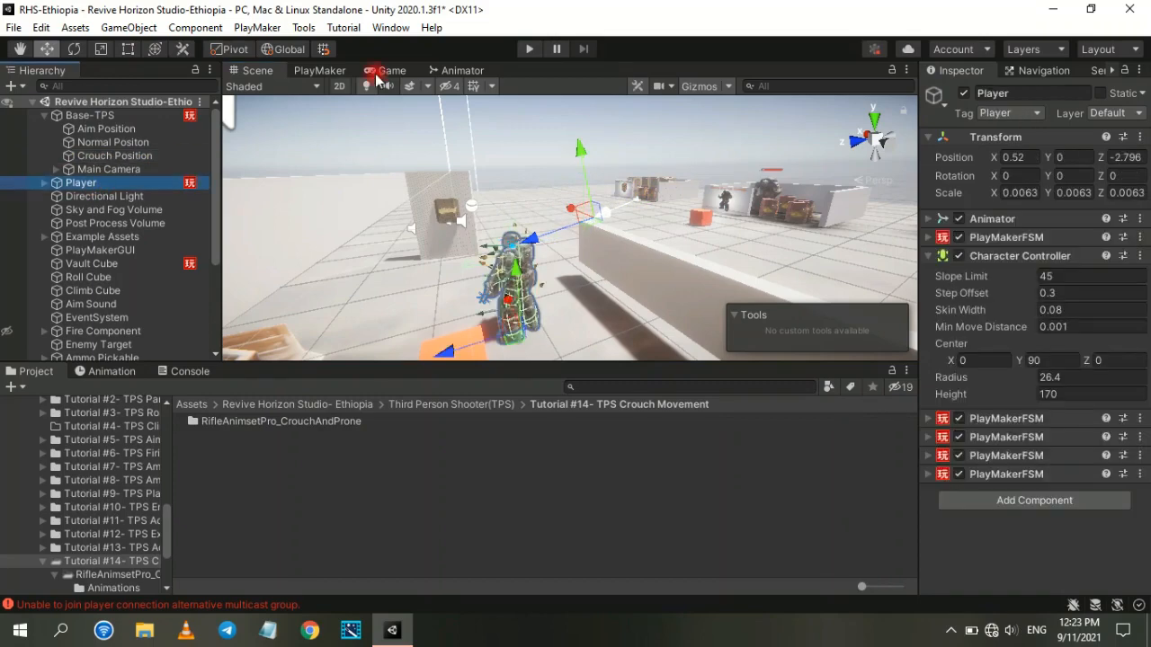
{"action": "left_click", "coordinate": [320, 70]}
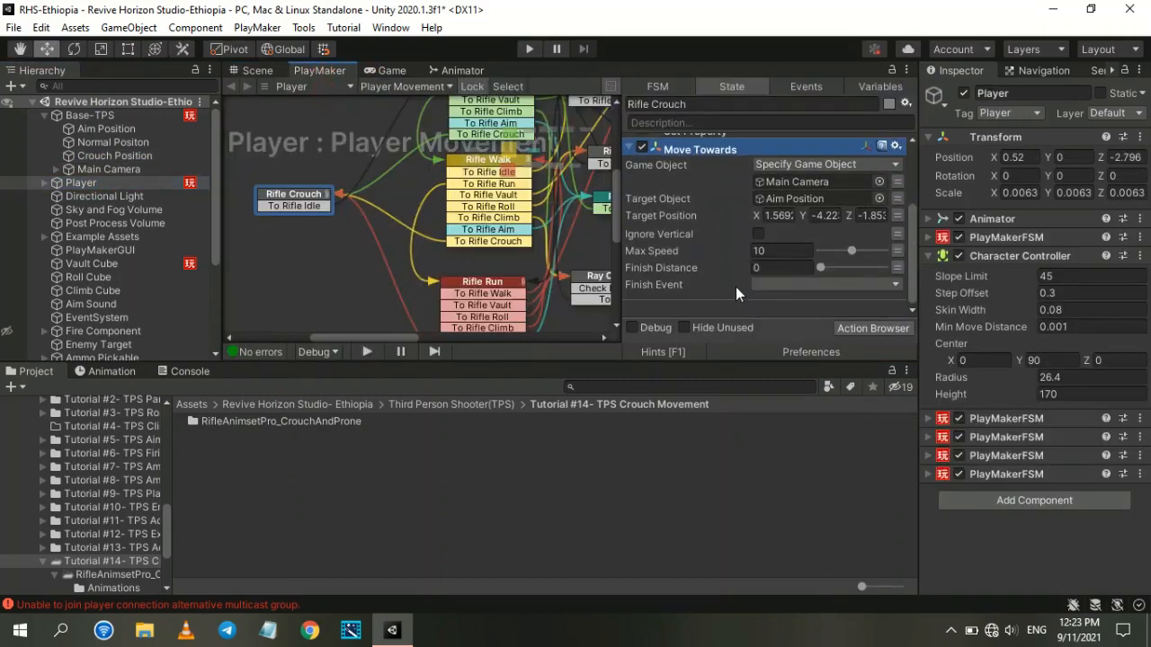
{"action": "left_click_drag", "start_coordinate": [115, 156], "coordinate": [301, 137]}
{"action": "left_click_drag", "start_coordinate": [796, 205], "coordinate": [796, 201]}
{"action": "left_click", "coordinate": [630, 149]}
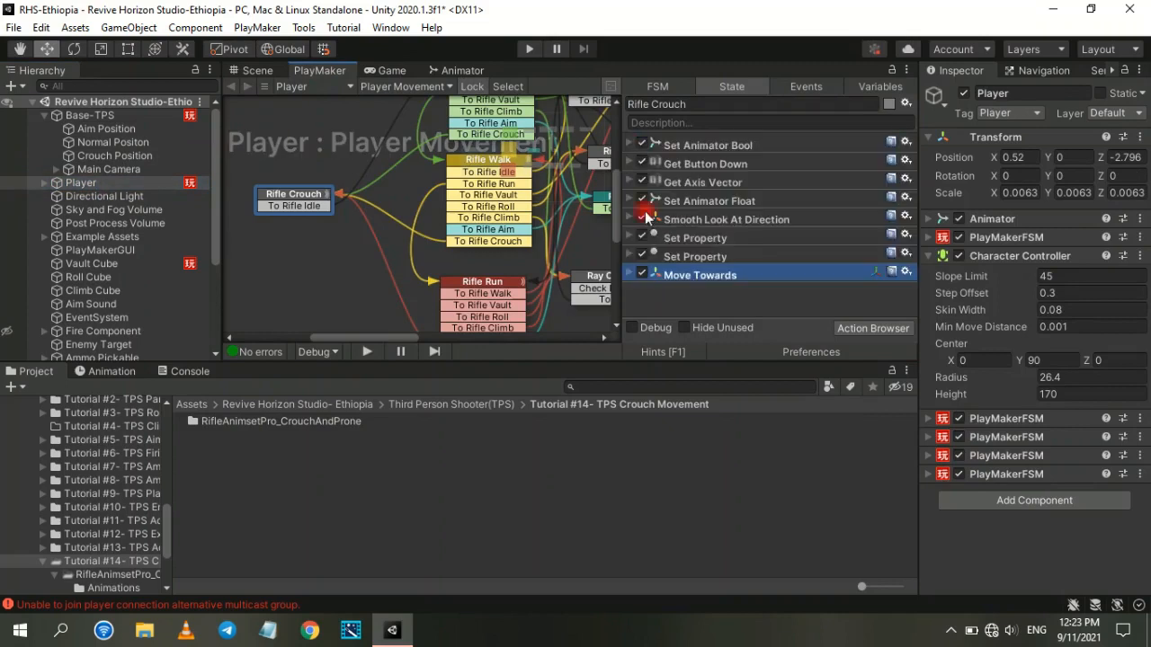
{"action": "left_click", "coordinate": [363, 269]}
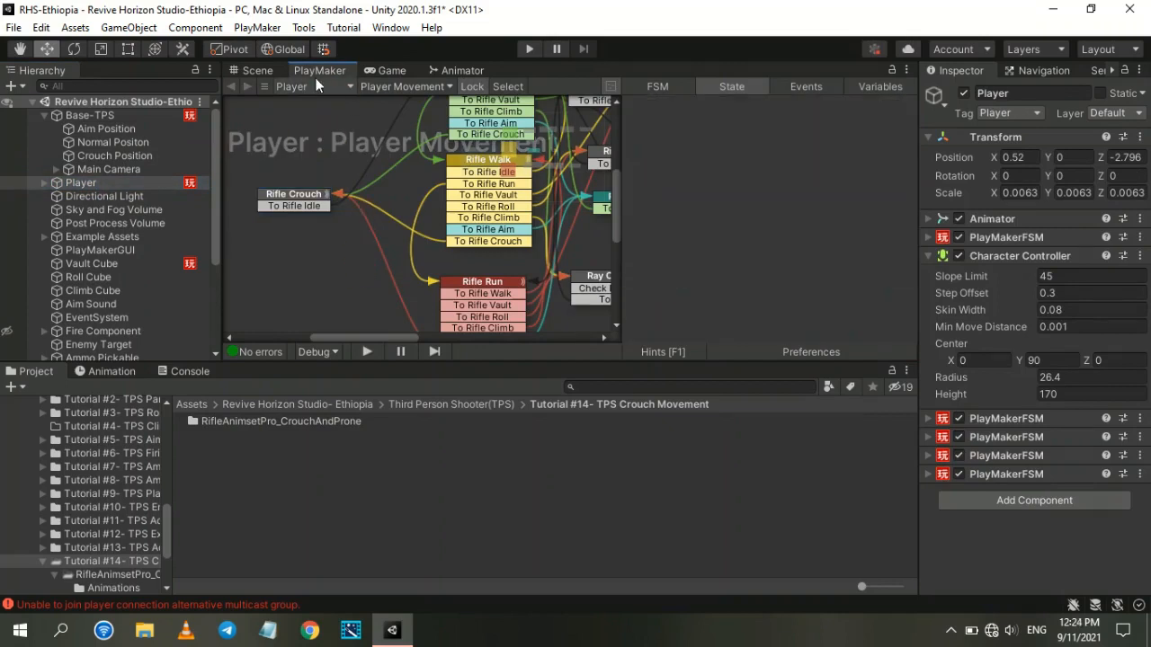
Step: Run the game and make the player crouch to check the crouch camera's framing
{"action": "left_click", "coordinate": [385, 71]}
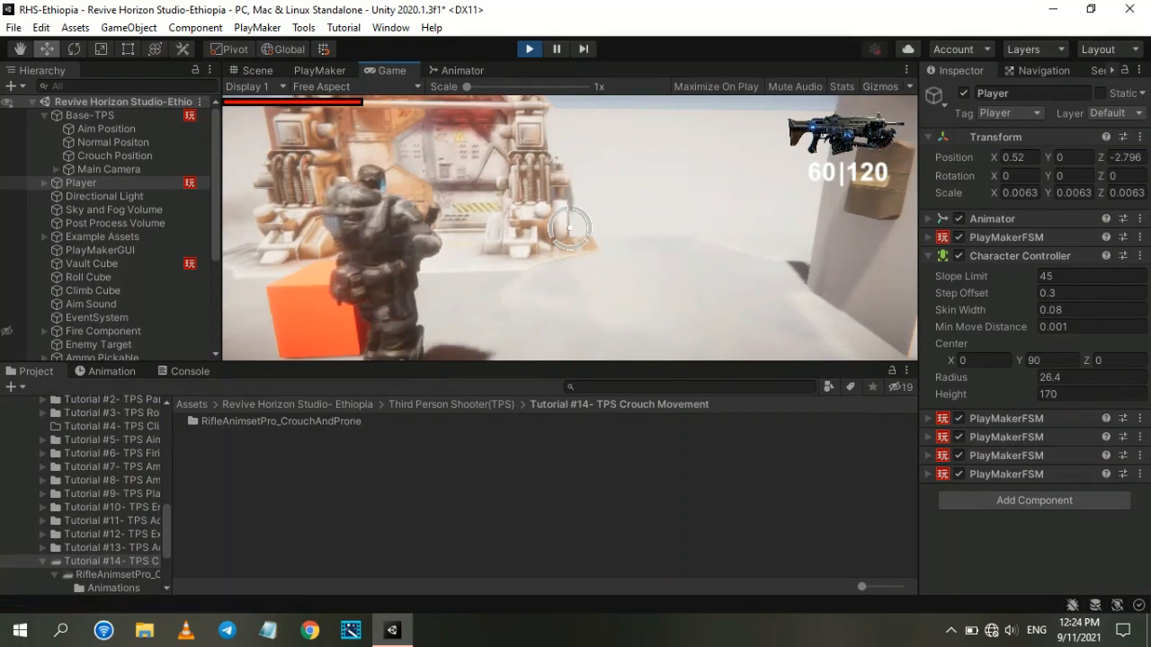
{"action": "key", "text": "c"}
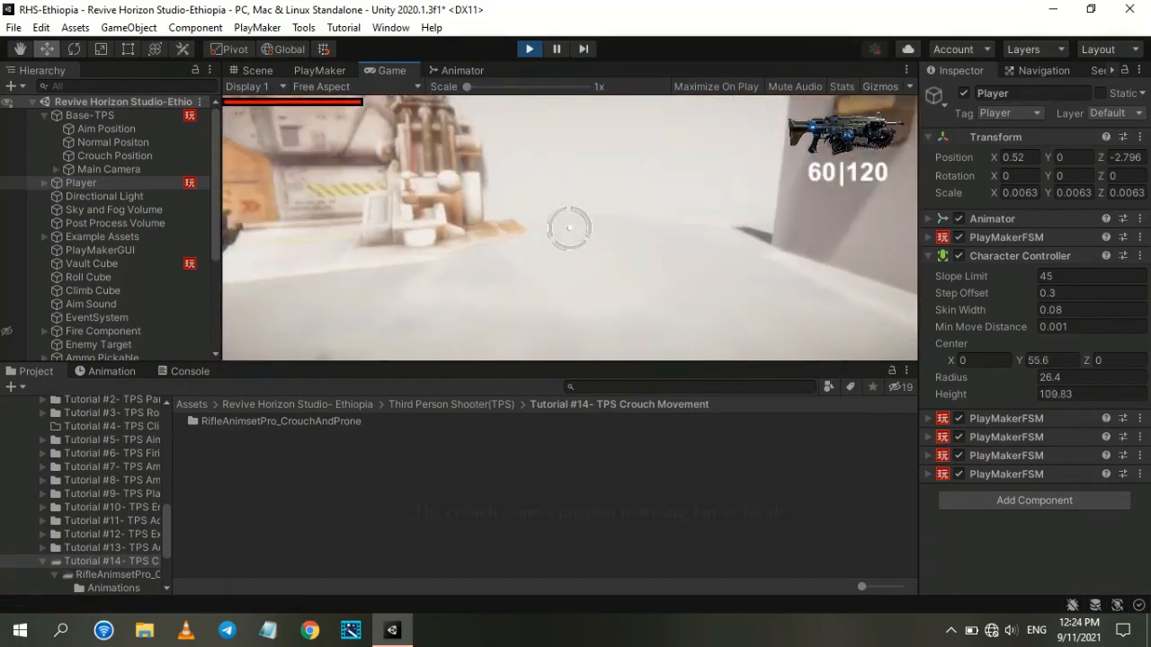
{"action": "key", "text": "q"}
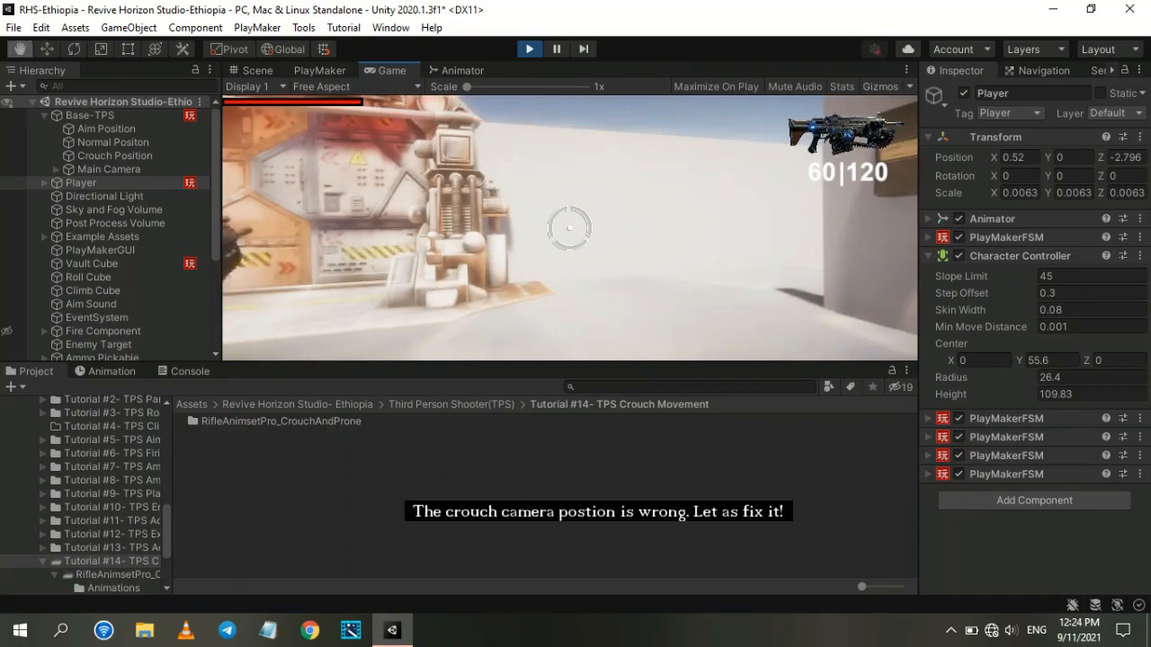
Step: With the game paused, try moving Crouch Position to about X 105, Y -10, Z -119 and check the game view
{"action": "left_click", "coordinate": [251, 70]}
{"action": "left_click", "coordinate": [97, 158]}
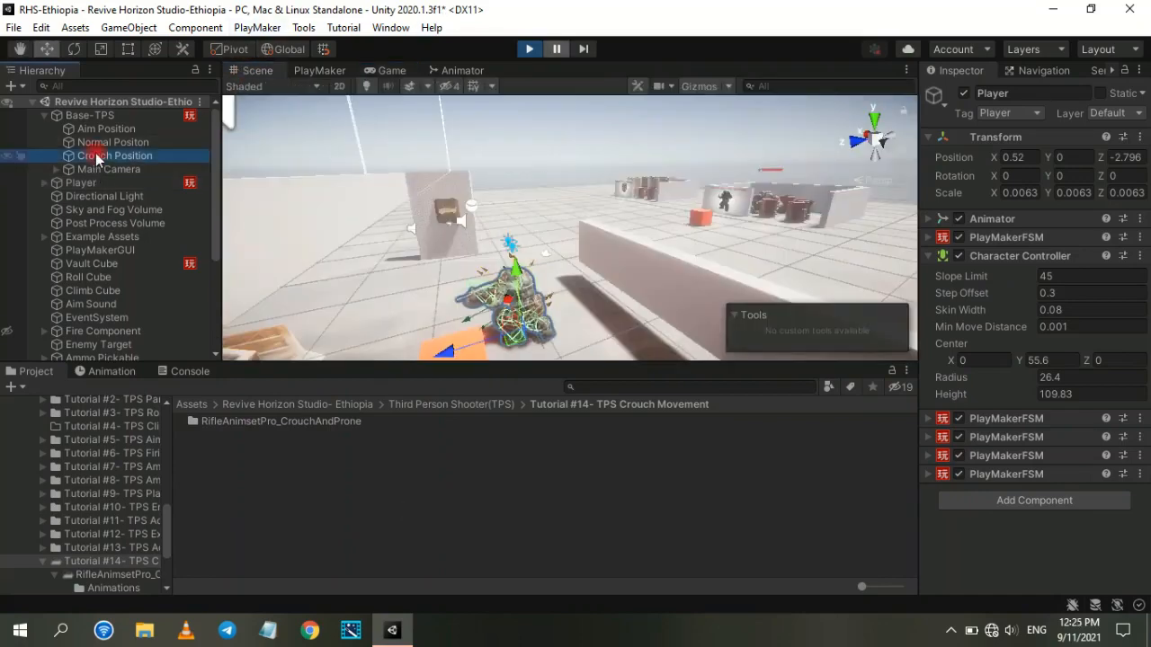
{"action": "right_click_drag", "start_coordinate": [452, 205], "coordinate": [510, 271]}
{"action": "key", "text": "w"}
{"action": "left_click_drag", "start_coordinate": [495, 235], "coordinate": [487, 199]}
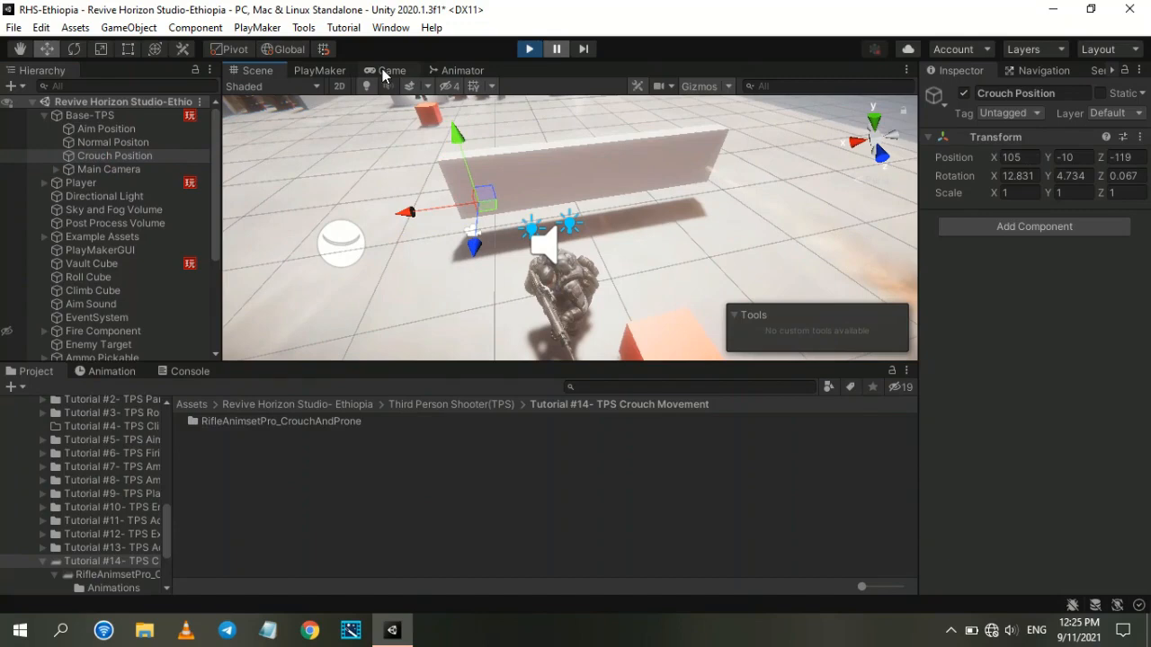
{"action": "left_click", "coordinate": [387, 71]}
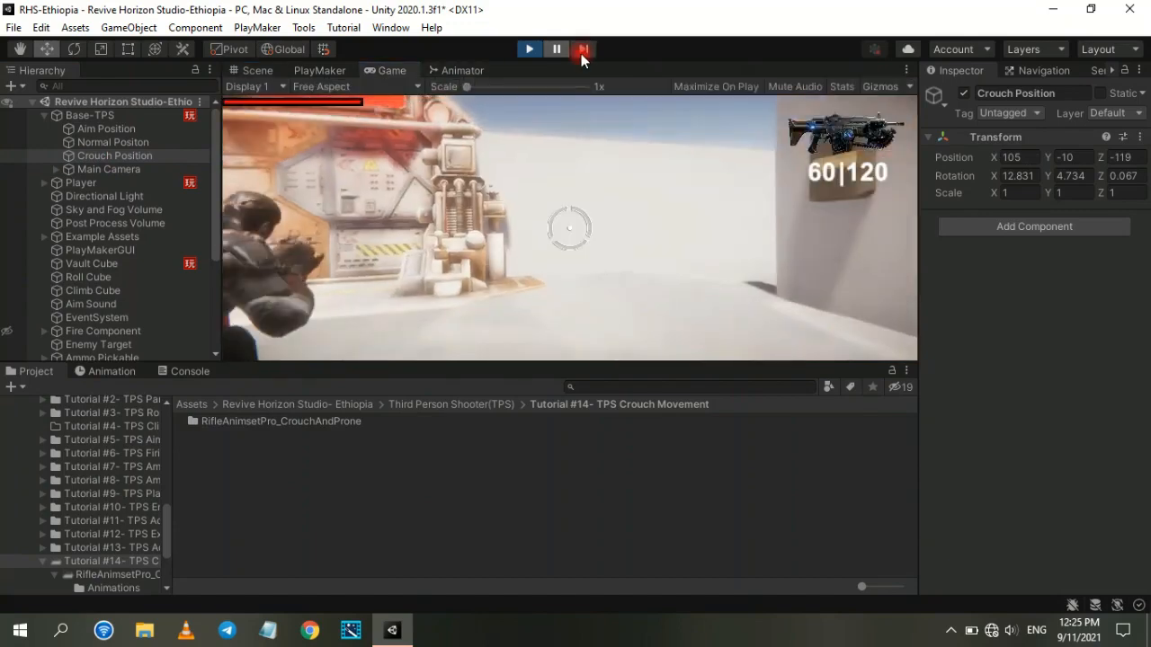
Step: Try moving Crouch Position to about X 82, Y -7, Z -135 and resume the game to test the crouch camera
{"action": "left_click", "coordinate": [262, 72]}
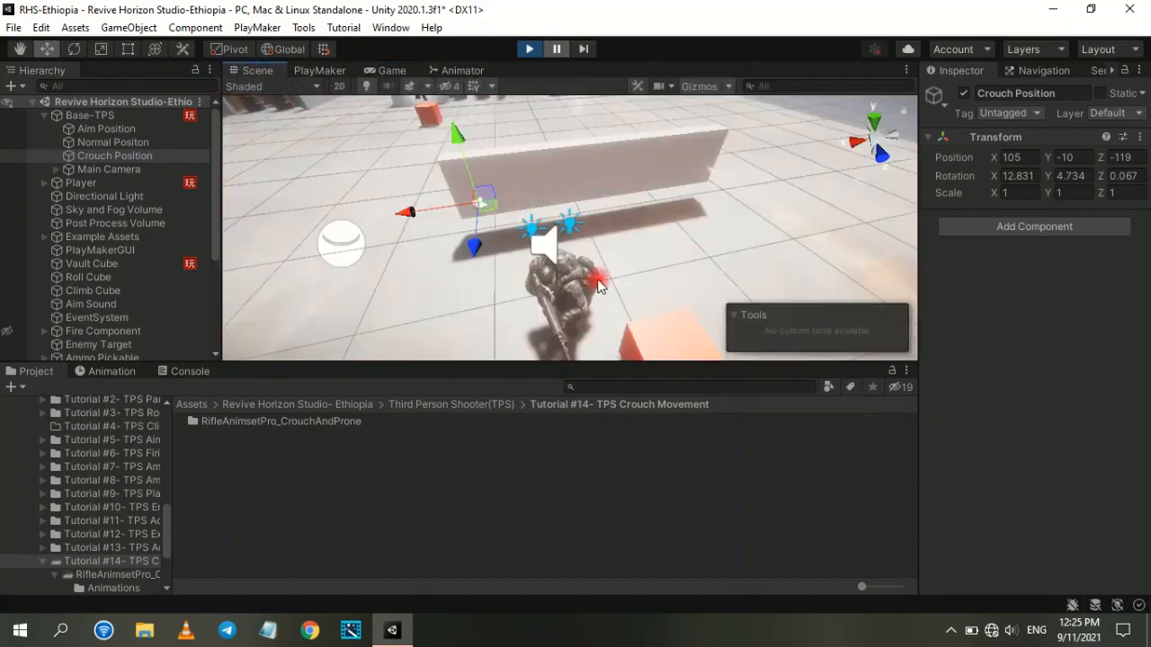
{"action": "left_click_drag", "start_coordinate": [487, 221], "coordinate": [510, 210]}
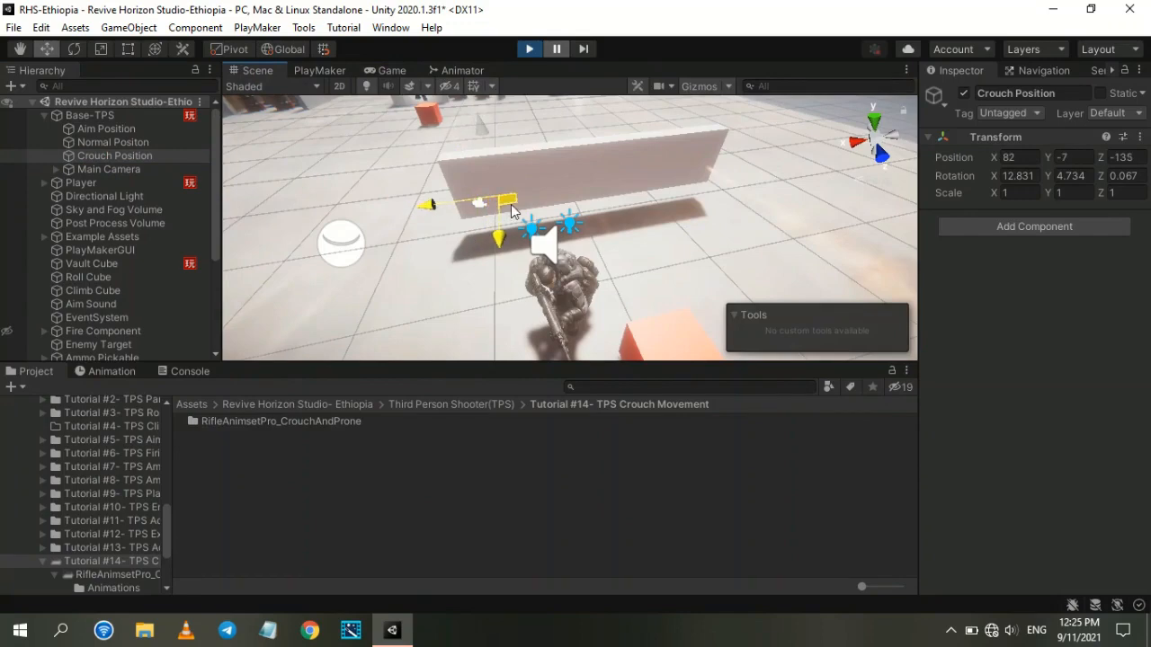
{"action": "left_click", "coordinate": [370, 72]}
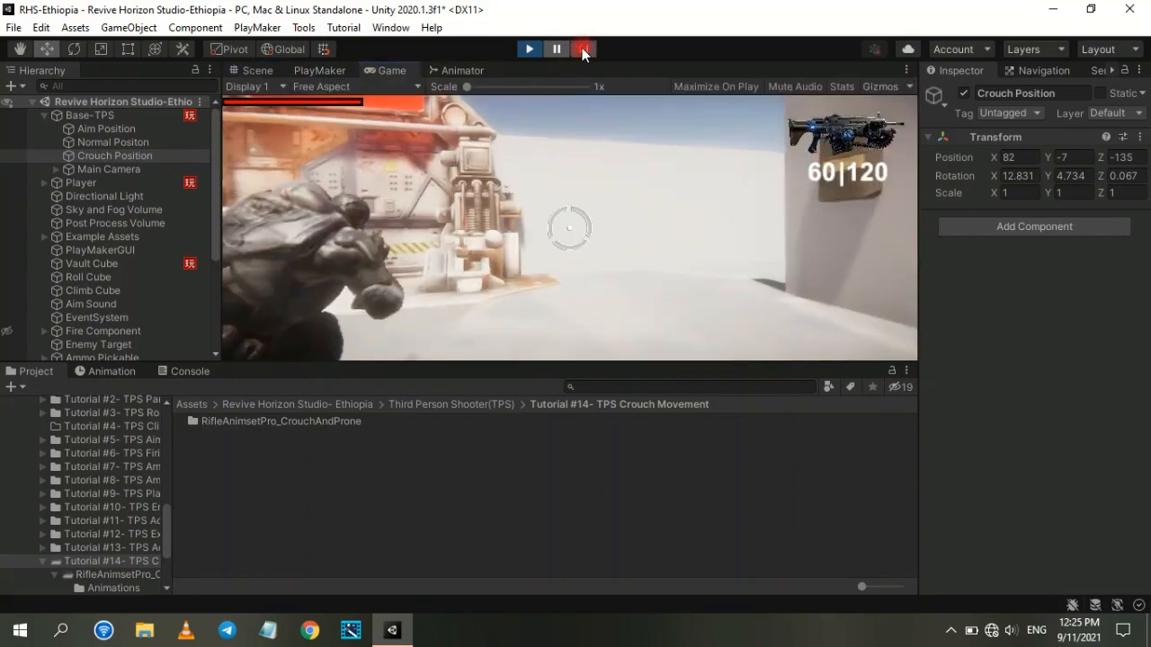
{"action": "left_click", "coordinate": [555, 49]}
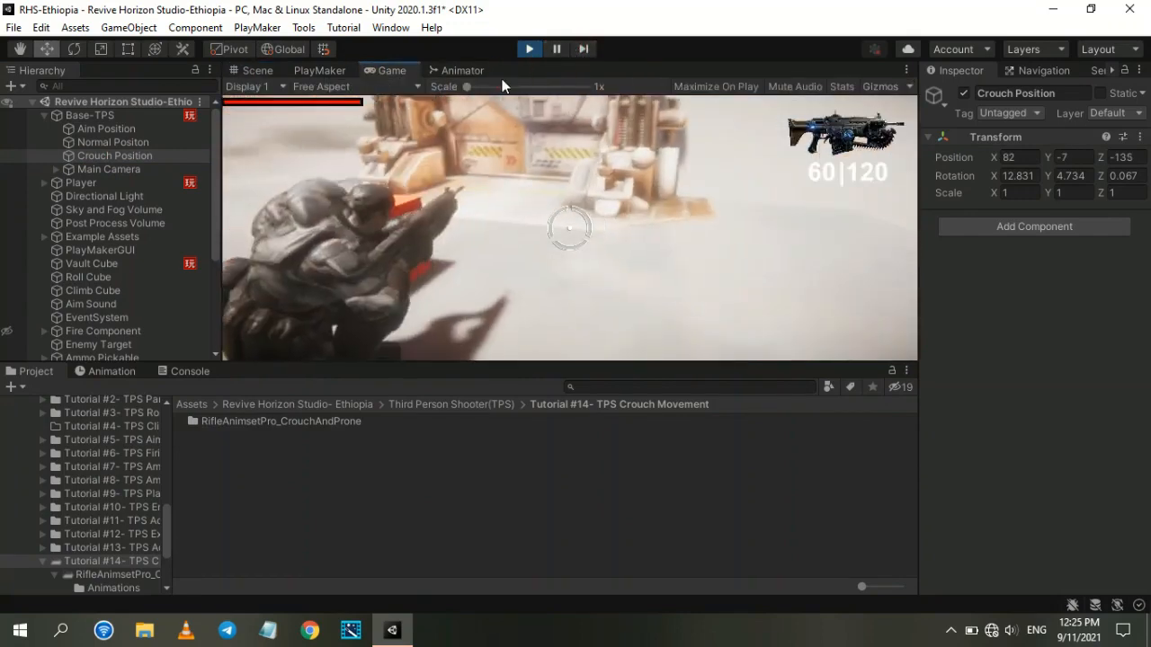
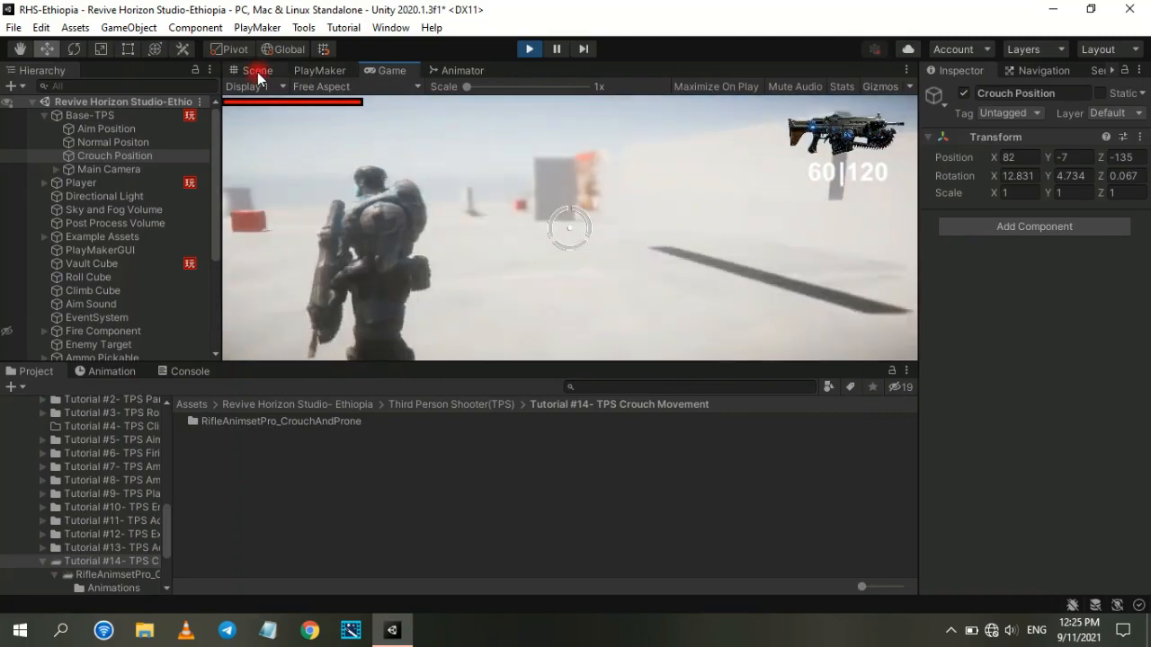
Step: Pause with the player crouched and try Crouch Position at about X 83, Y 17, Z -233, checking the game view
{"action": "left_click", "coordinate": [529, 49]}
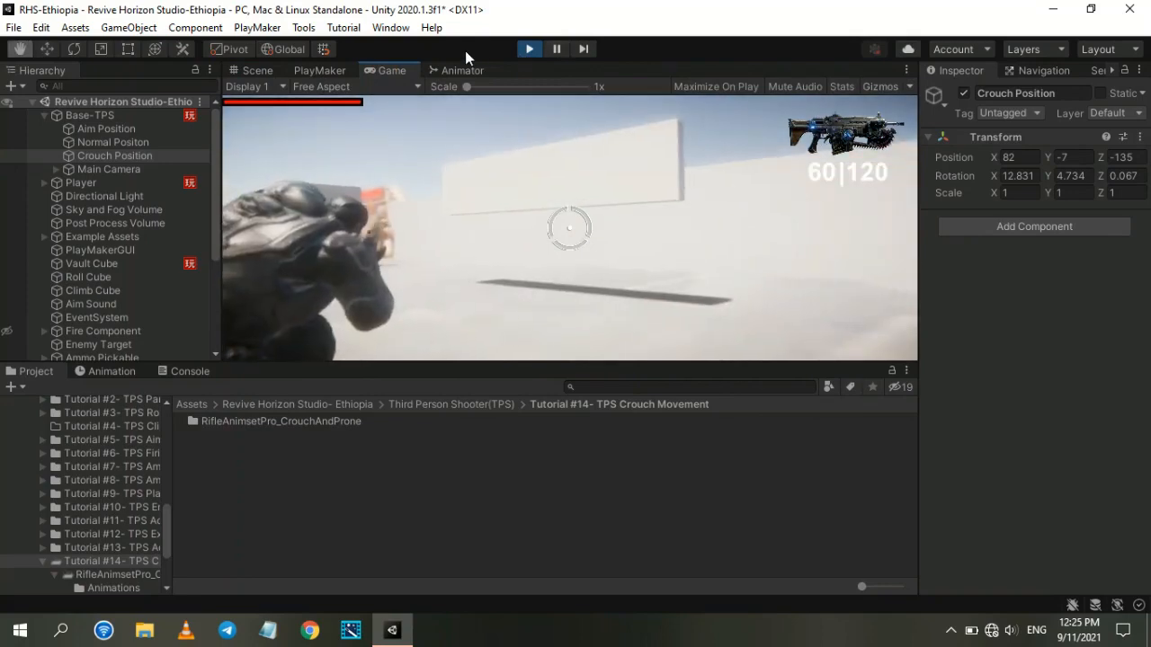
{"action": "left_click", "coordinate": [253, 71]}
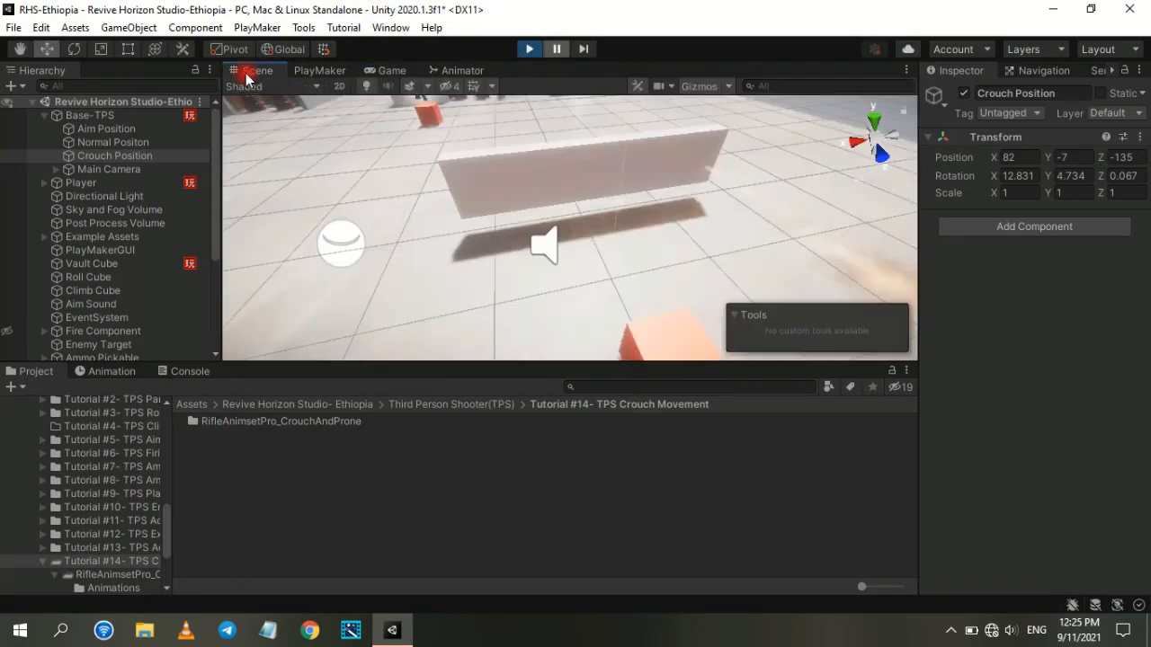
{"action": "right_click_drag", "start_coordinate": [521, 184], "coordinate": [517, 256]}
{"action": "key", "text": "s"}
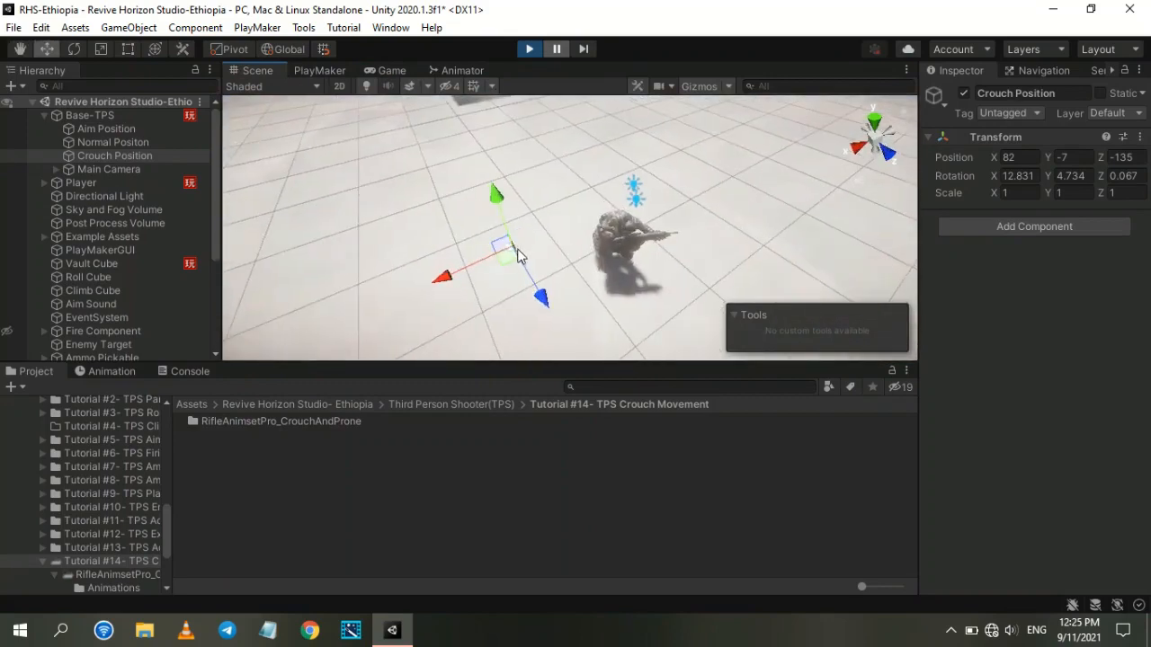
{"action": "left_click_drag", "start_coordinate": [509, 266], "coordinate": [452, 226]}
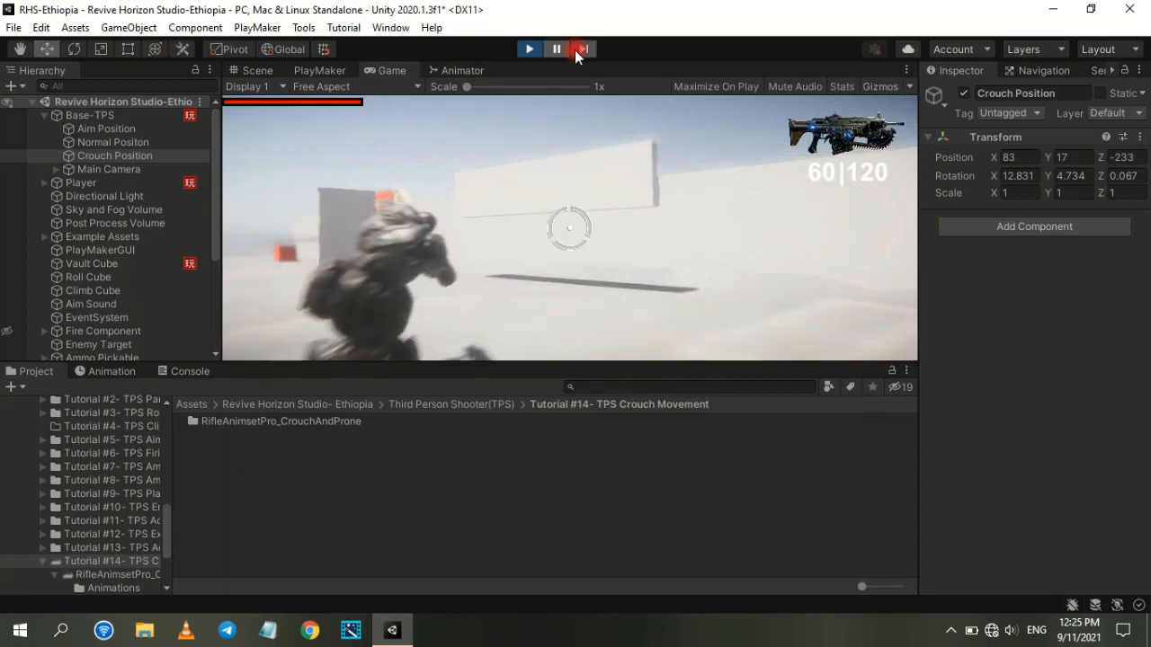
Step: Move Crouch Position to about X 129, Y 13, Z -215 and advance the paused game to check the camera framing
{"action": "left_click", "coordinate": [257, 70]}
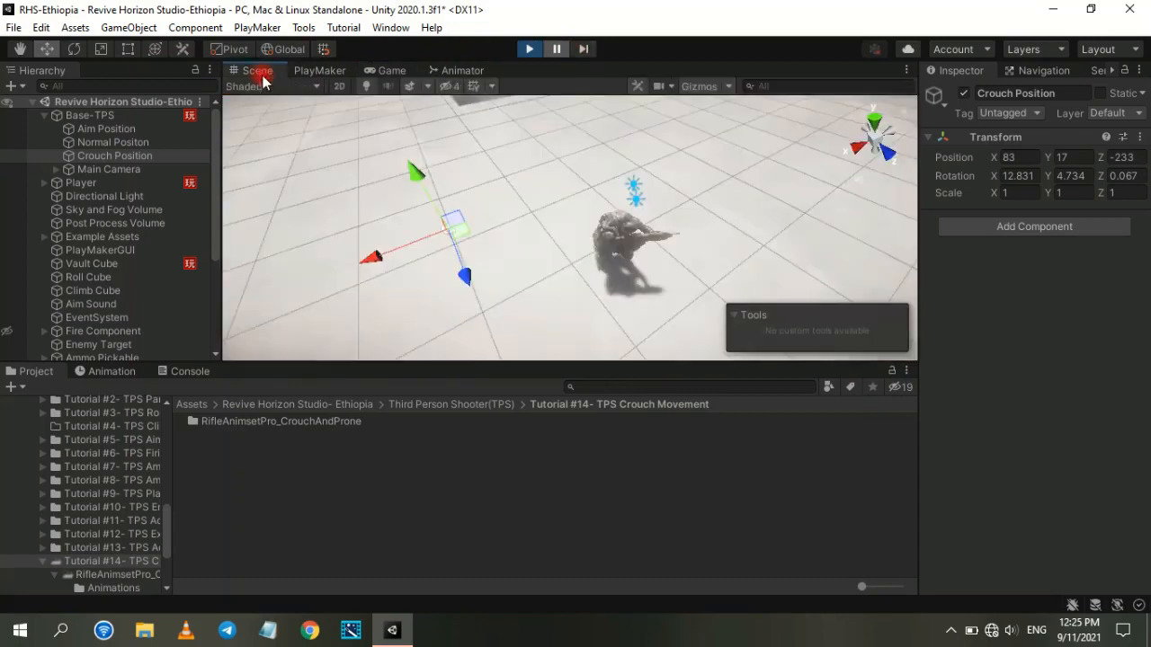
{"action": "mouse_move", "coordinate": [466, 243]}
{"action": "left_mouse_down"}
{"action": "mouse_move", "coordinate": [454, 261]}
{"action": "mouse_move", "coordinate": [445, 251]}
{"action": "left_mouse_up"}
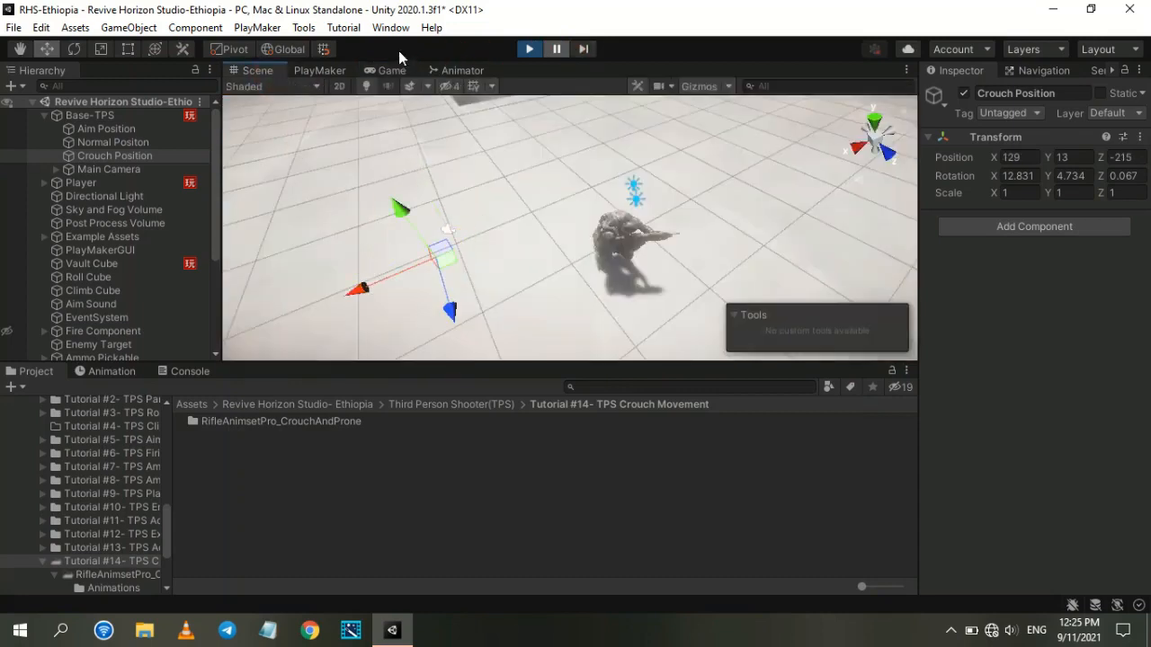
{"action": "left_click", "coordinate": [392, 70]}
{"action": "left_click", "coordinate": [585, 50]}
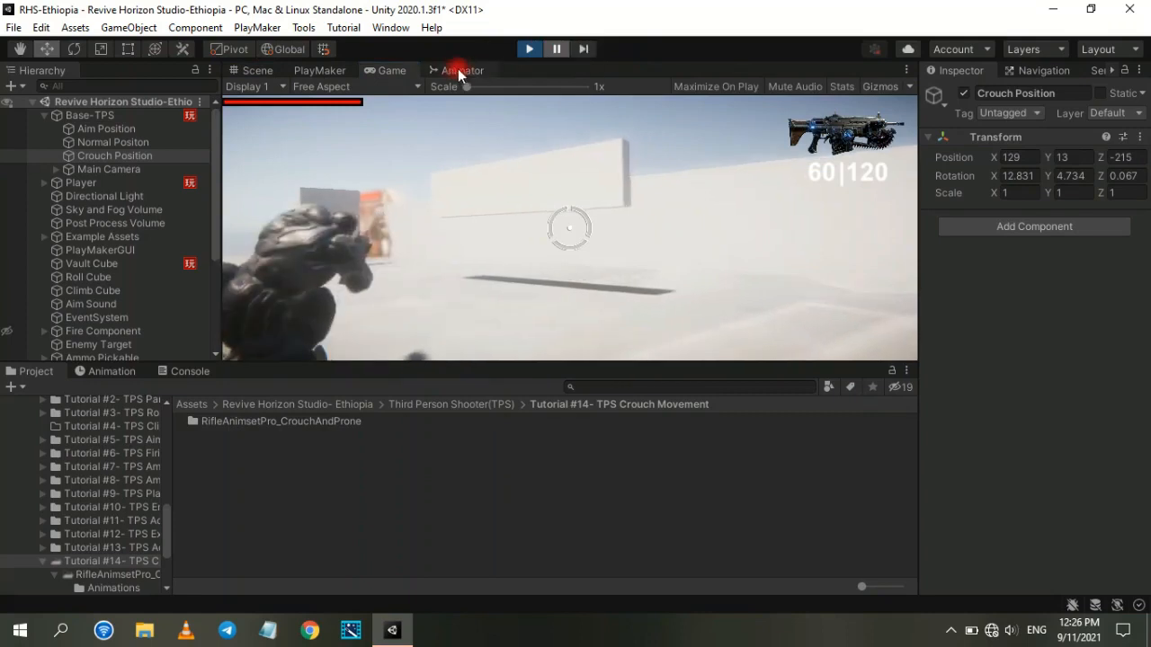
Step: Move Crouch Position to about X 133, Y 19, Z -238 and advance the paused game to check the framing
{"action": "left_click", "coordinate": [252, 72]}
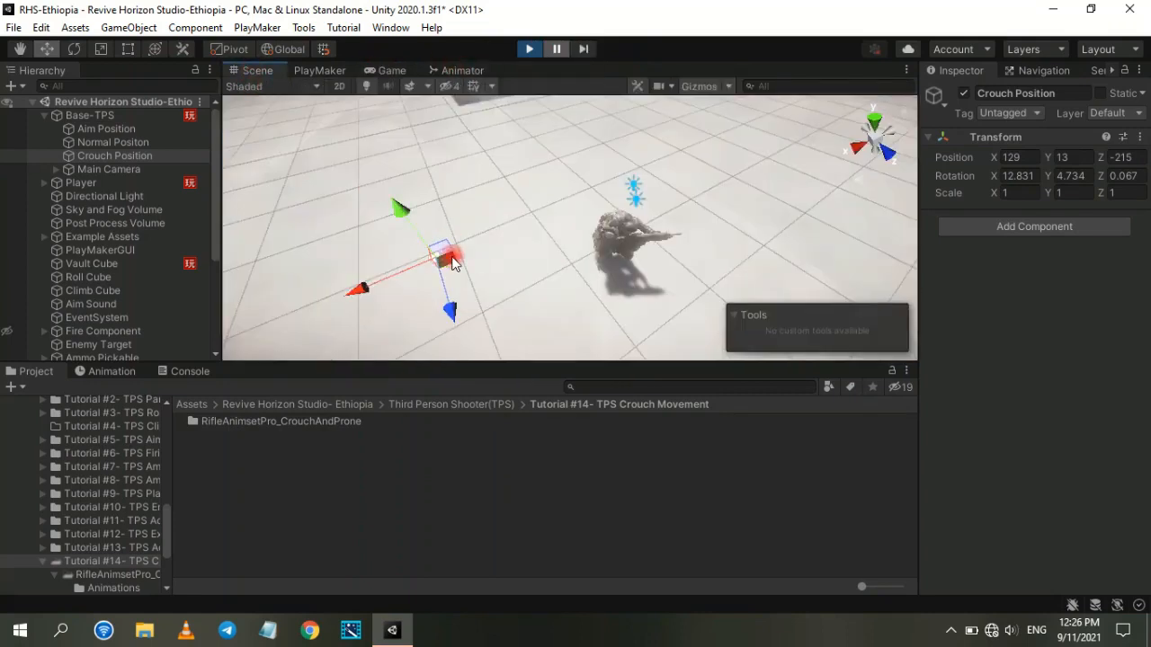
{"action": "left_click_drag", "start_coordinate": [452, 261], "coordinate": [435, 261]}
{"action": "left_click", "coordinate": [387, 70]}
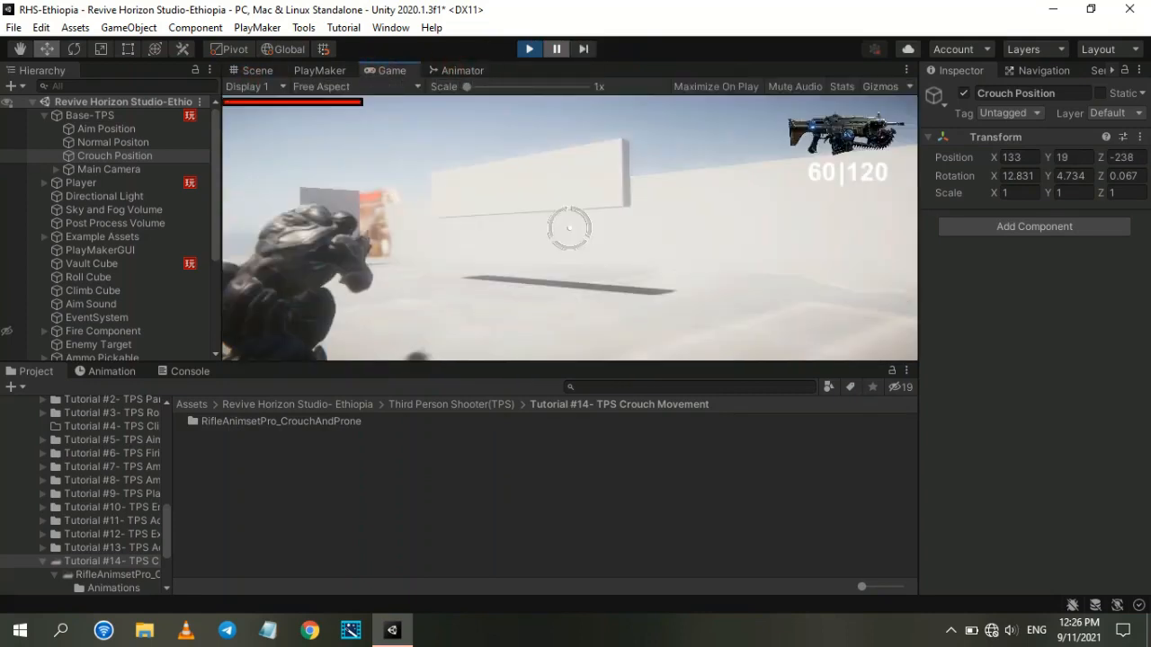
{"action": "left_click", "coordinate": [583, 49]}
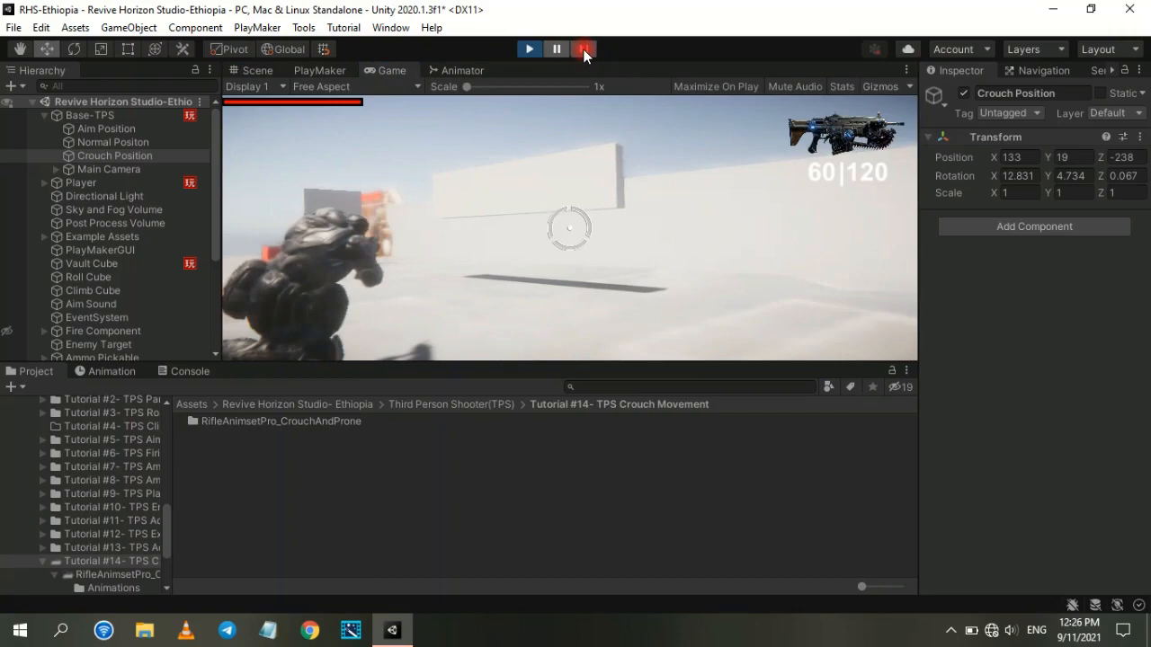
Step: Move Crouch Position to about X 133, Y 22, Z -252 and copy its Transform component
{"action": "left_click", "coordinate": [253, 87]}
{"action": "left_click", "coordinate": [256, 70]}
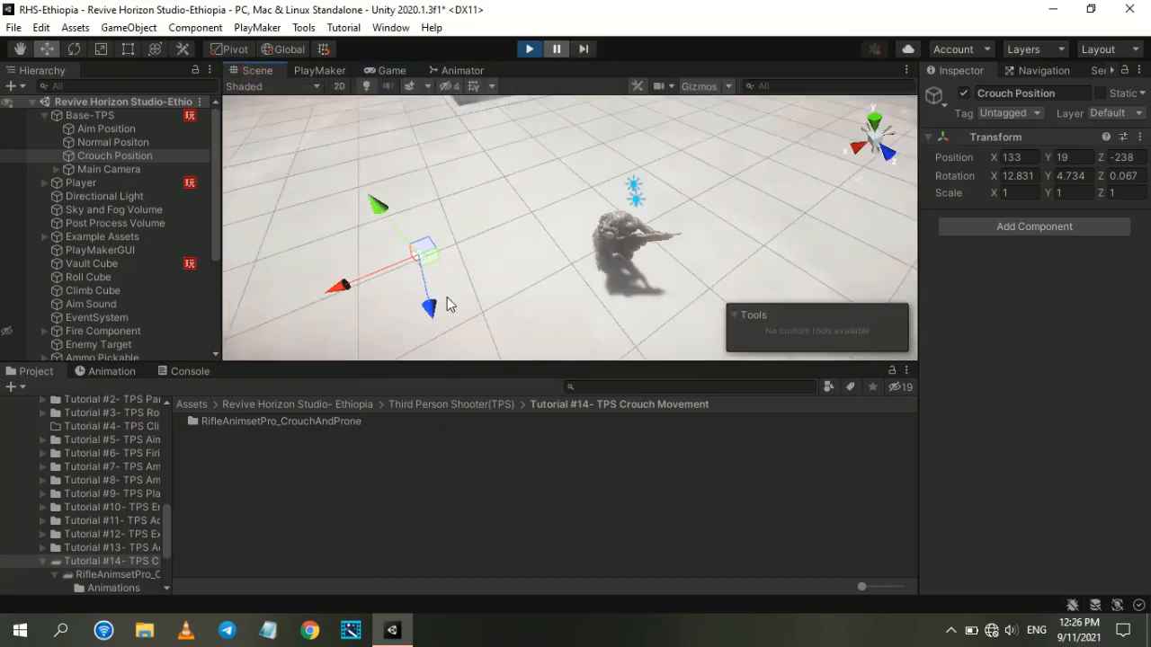
{"action": "left_click_drag", "start_coordinate": [440, 264], "coordinate": [434, 258]}
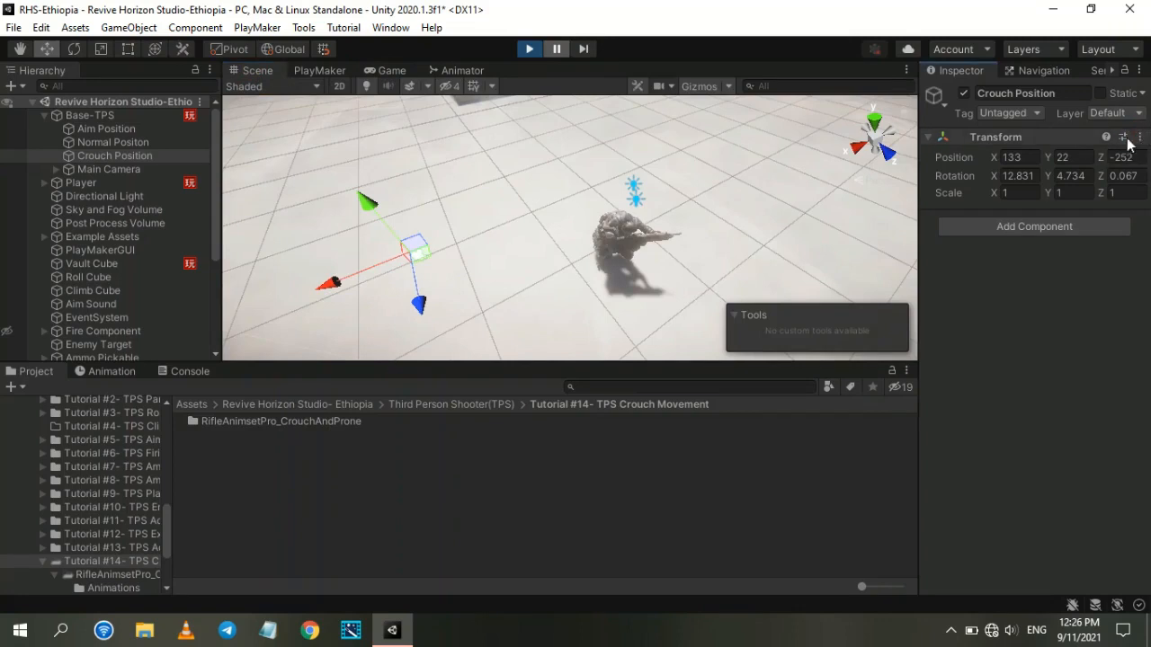
{"action": "left_click", "coordinate": [1139, 137]}
{"action": "left_click", "coordinate": [976, 217]}
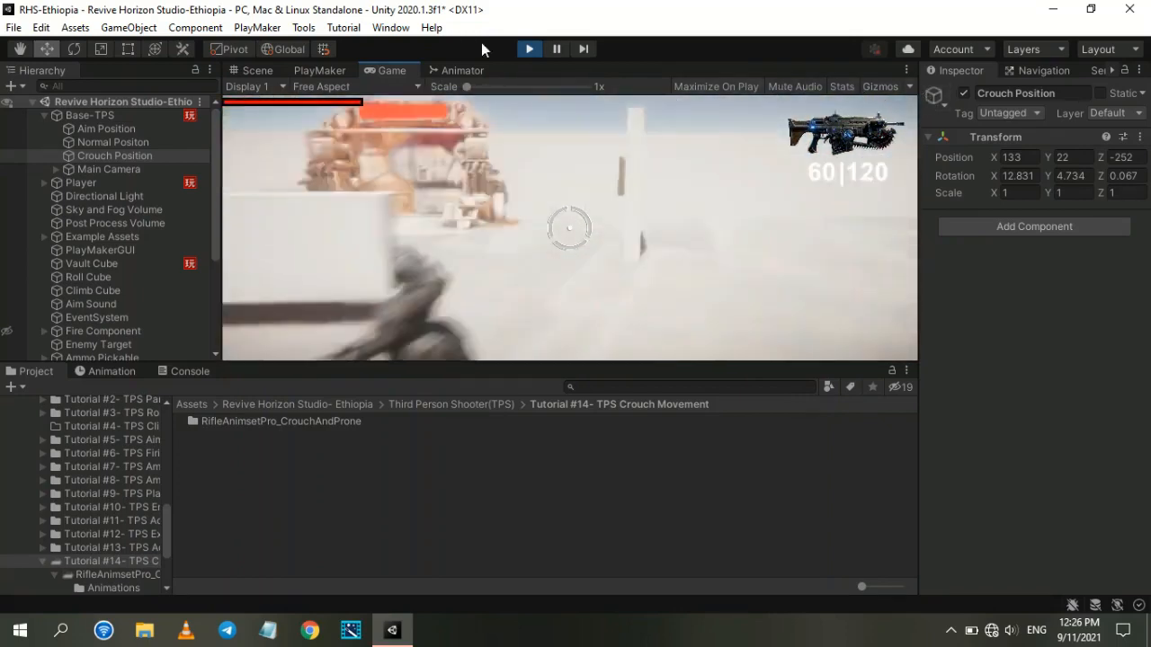
Step: Stop the game and paste the copied Transform values onto Crouch Position
{"action": "left_click", "coordinate": [528, 49]}
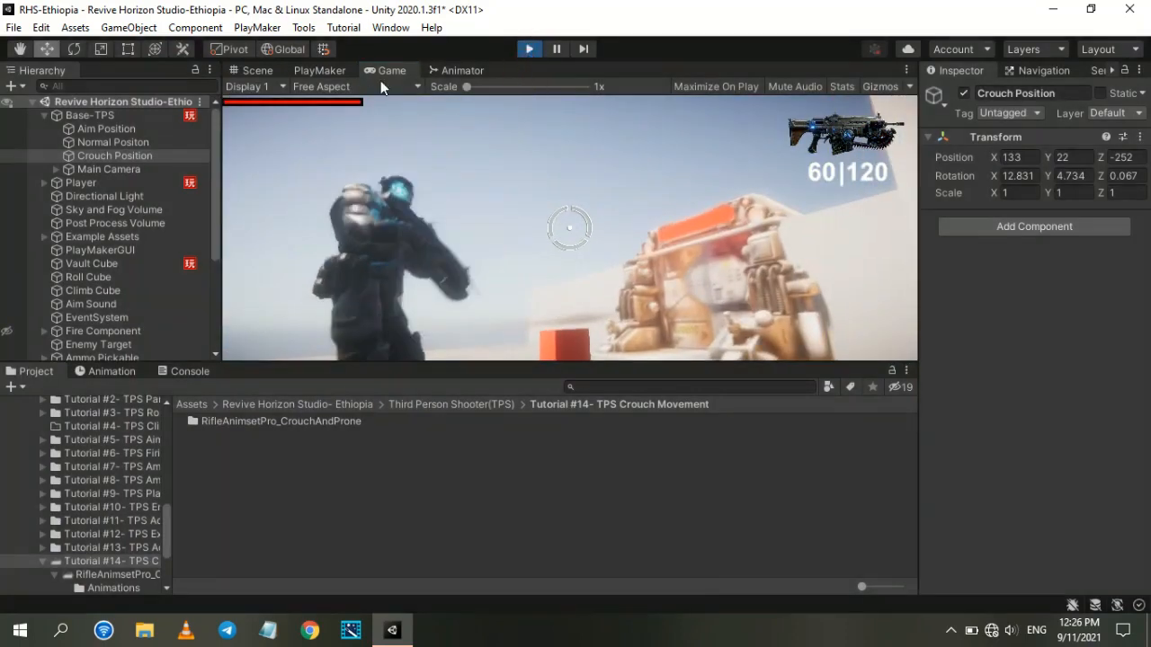
{"action": "left_click", "coordinate": [248, 72]}
{"action": "right_click_drag", "start_coordinate": [542, 281], "coordinate": [976, 117]}
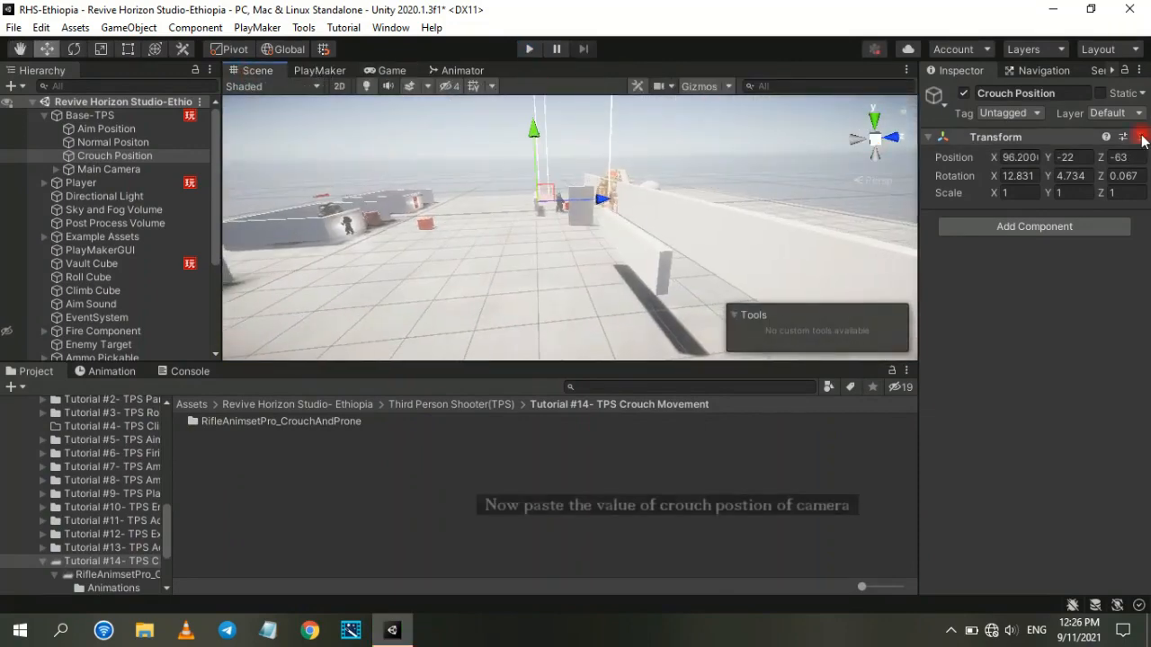
{"action": "left_click", "coordinate": [1139, 137]}
{"action": "left_click", "coordinate": [1043, 254]}
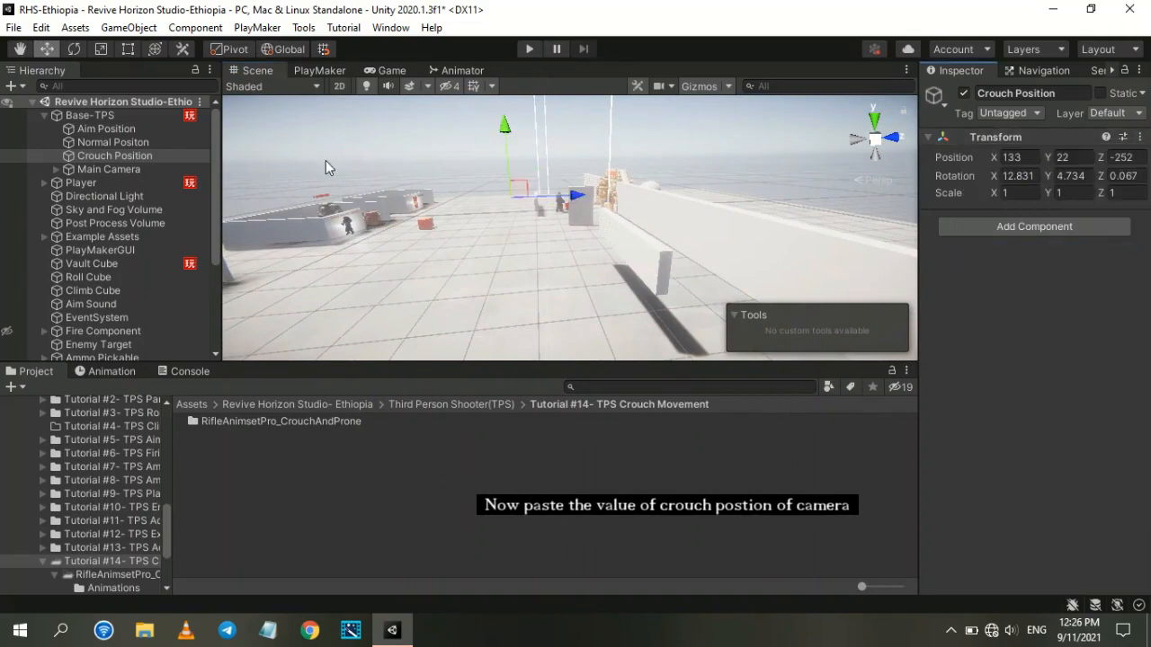
Step: Examine the Move Towards target and Max Speed settings in the Player's Rifle Crouch state
{"action": "left_click", "coordinate": [316, 74]}
{"action": "left_click", "coordinate": [157, 182]}
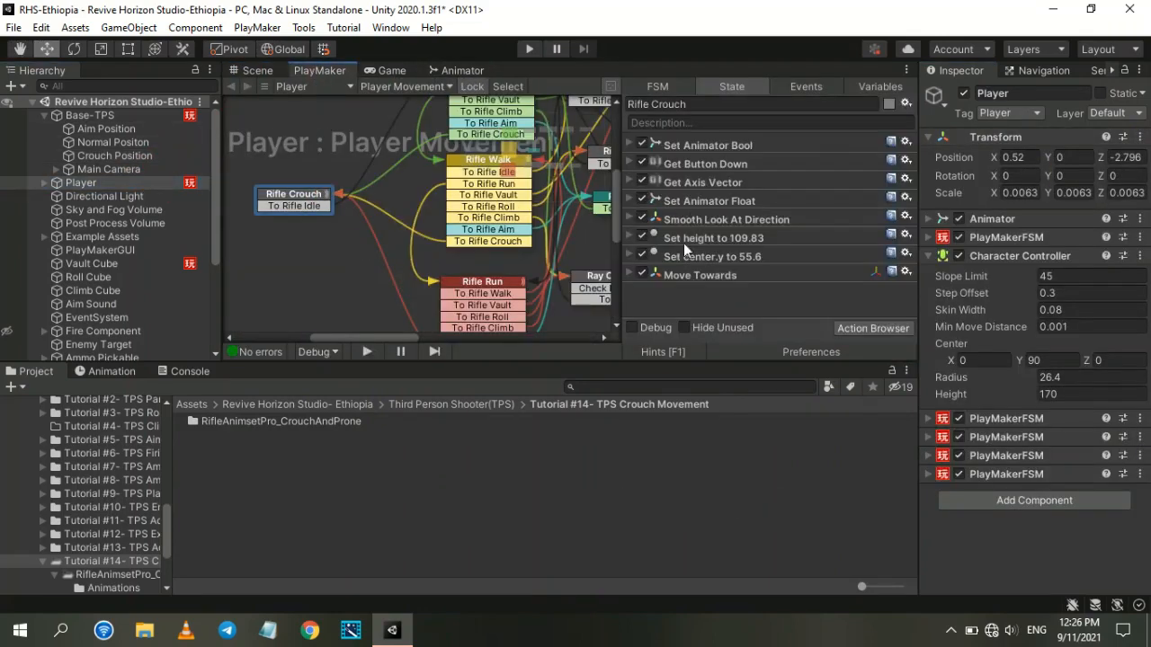
{"action": "left_click", "coordinate": [630, 275]}
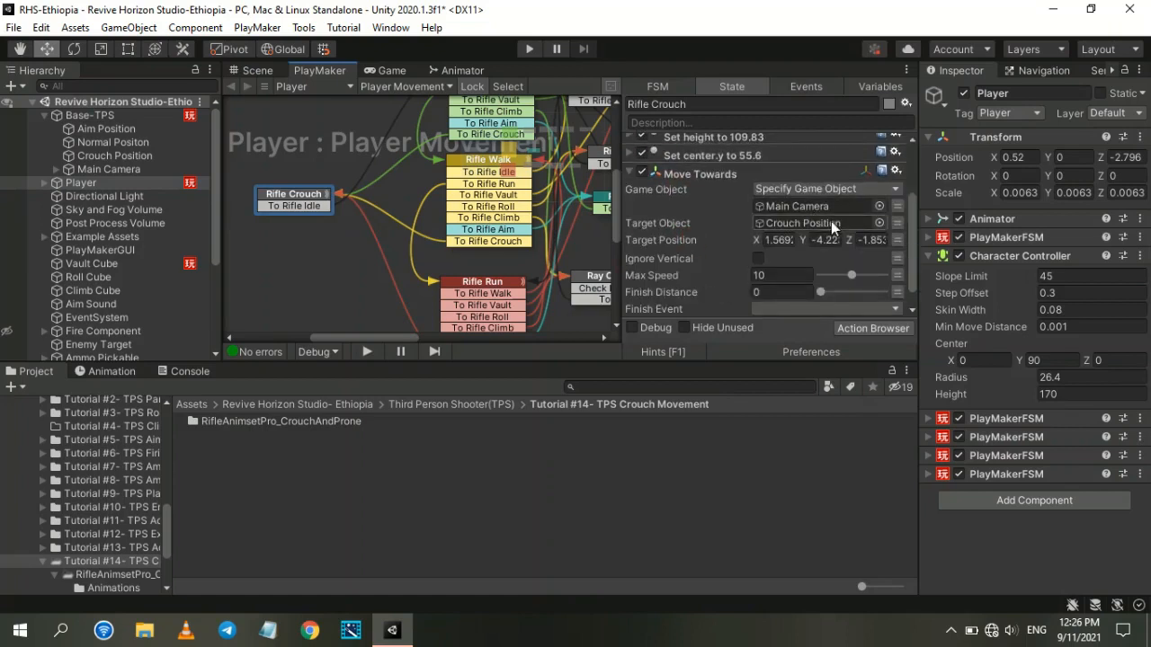
{"action": "scroll", "coordinate": [783, 265], "scroll_direction": "down", "scroll_amount": 1}
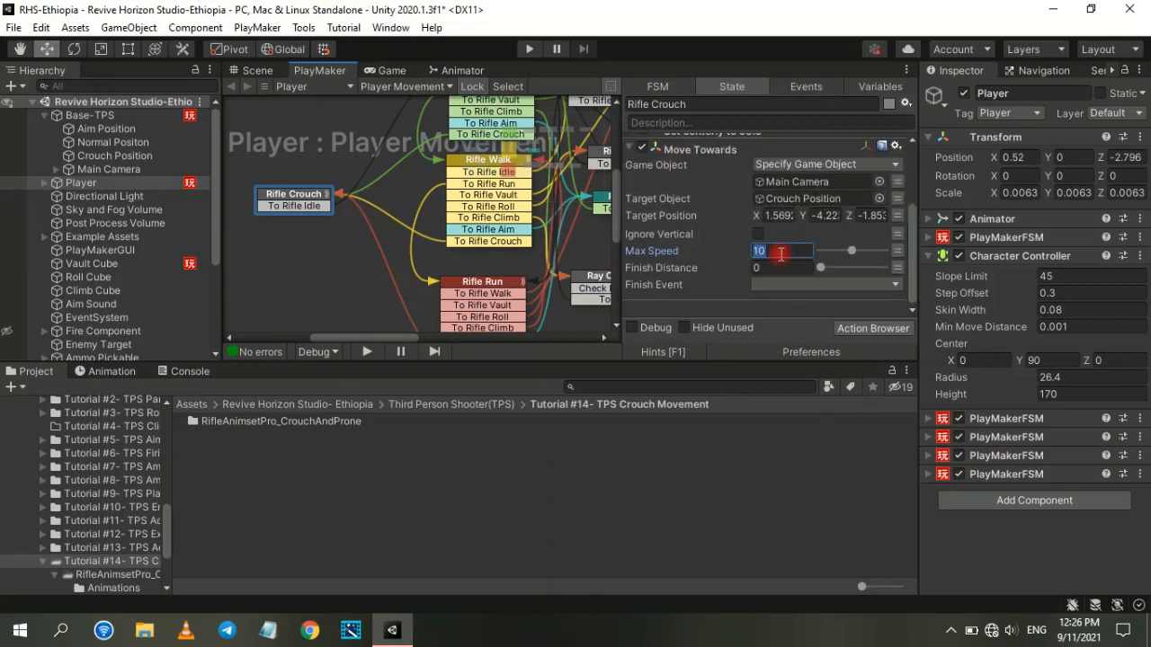
{"action": "left_click", "coordinate": [629, 149]}
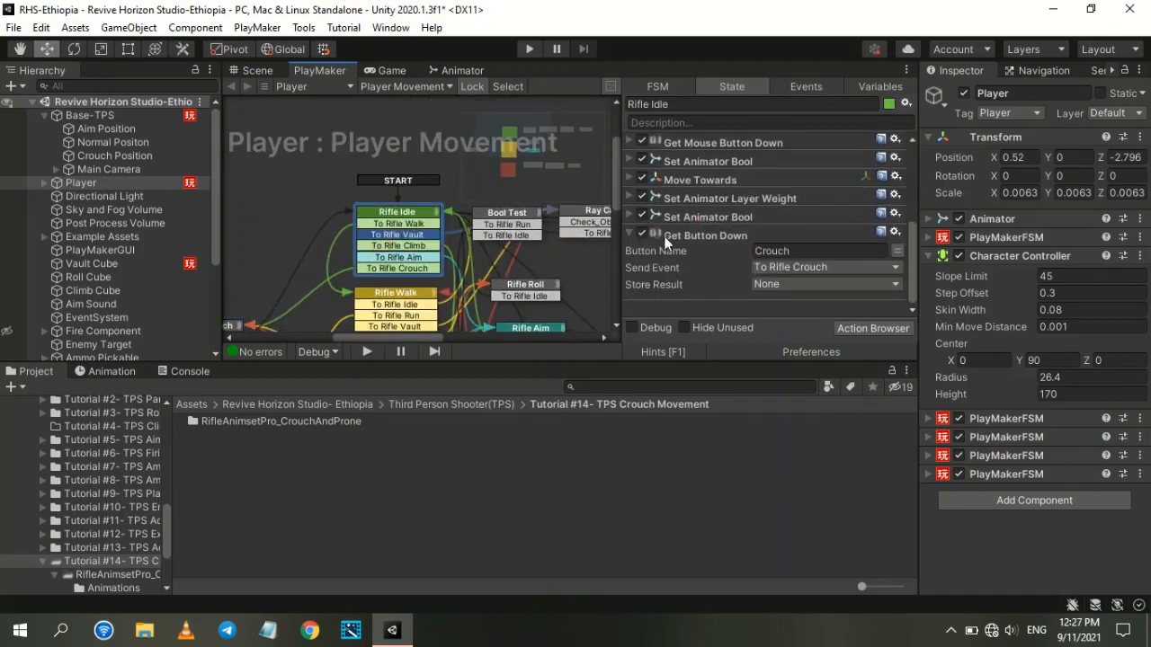
Step: Set Max Speed to 2 for the Move Towards action in the Rifle Idle state
{"action": "left_click", "coordinate": [630, 179]}
{"action": "left_click", "coordinate": [771, 282]}
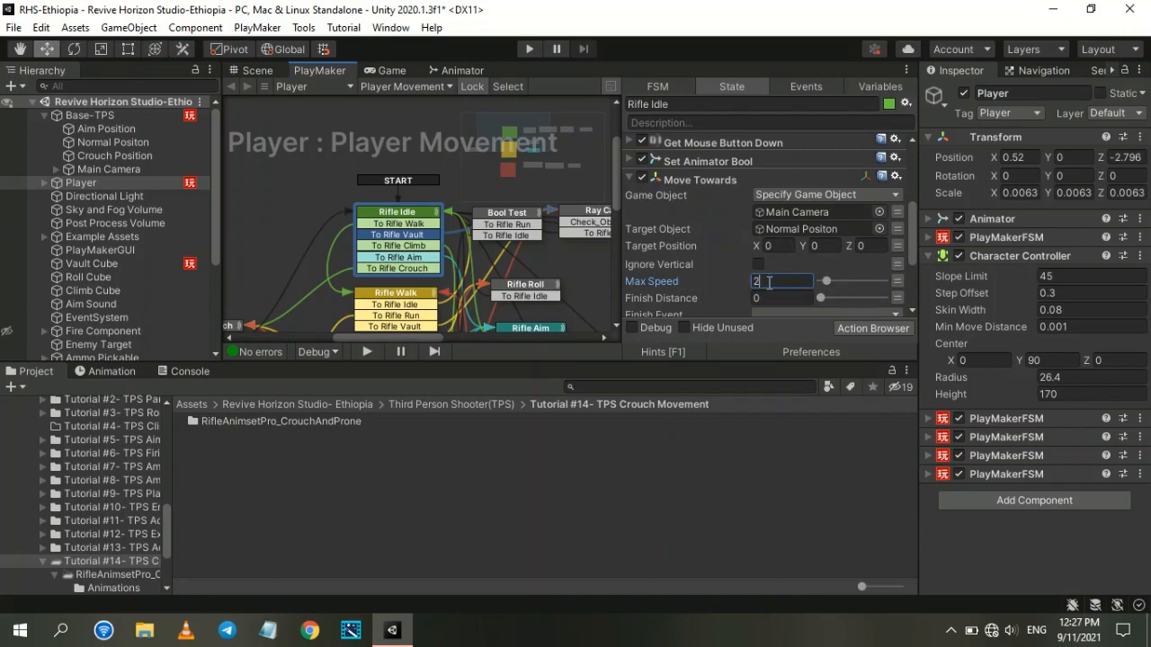
{"action": "left_click", "coordinate": [629, 180]}
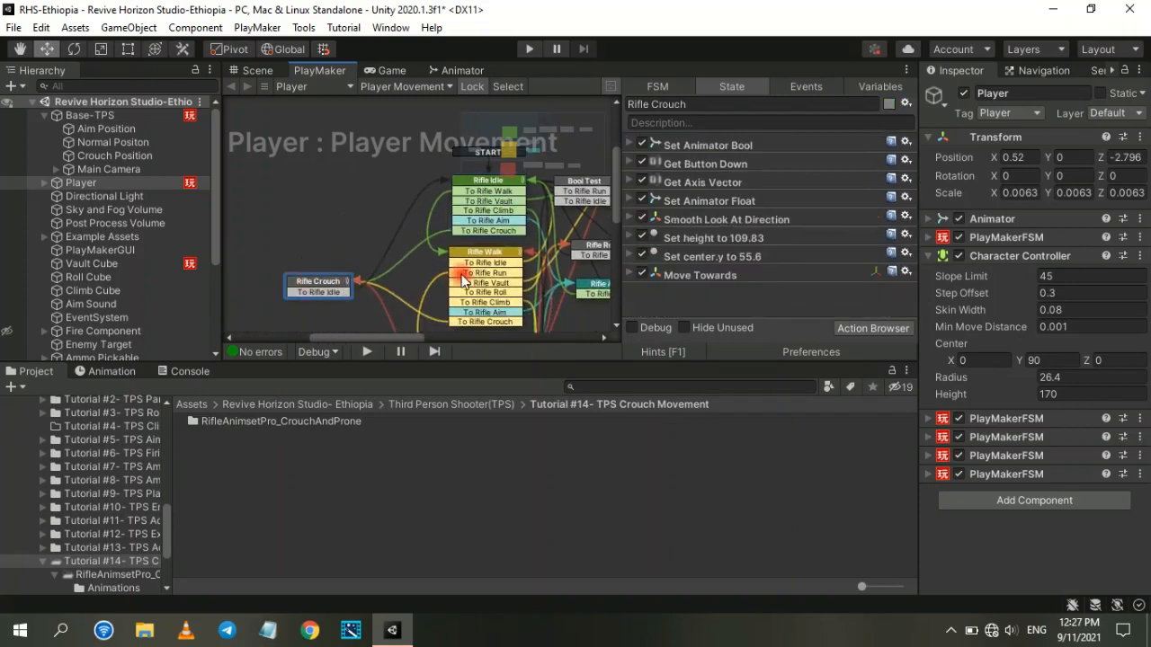
Step: Check the first Get Button Down action in the Rifle Walk state
{"action": "left_click", "coordinate": [589, 266]}
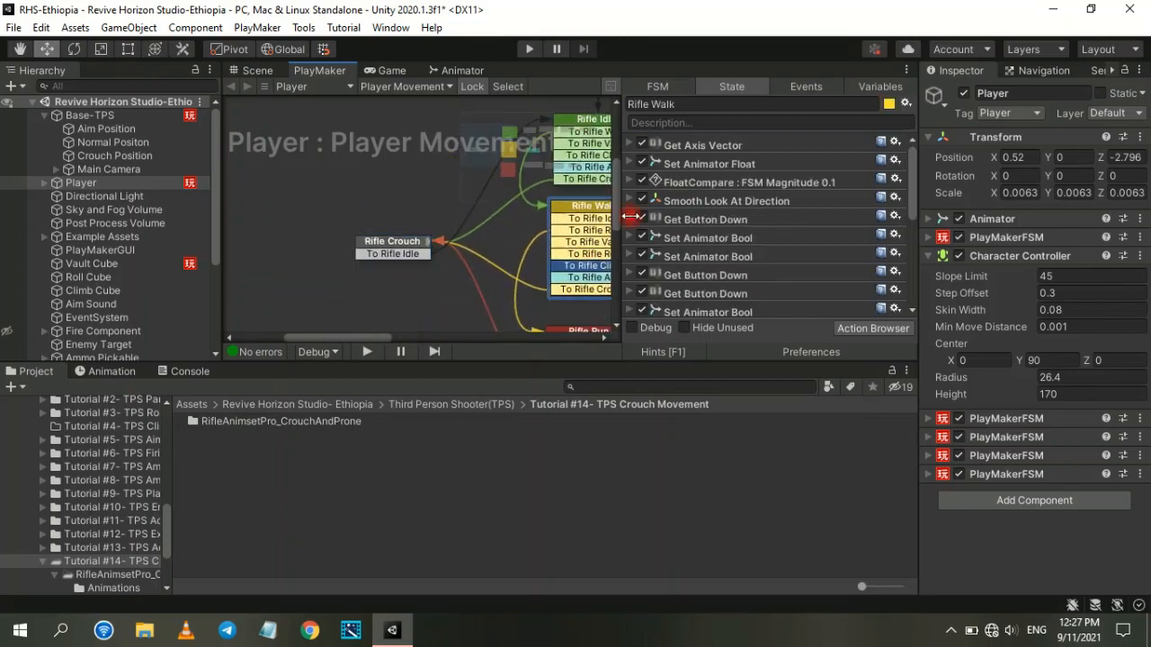
{"action": "left_click", "coordinate": [632, 219]}
{"action": "left_click", "coordinate": [632, 219]}
Step: Examine the Get Button Down and Move Towards actions in the Rifle Idle state for their button and event settings
{"action": "left_click", "coordinate": [423, 238]}
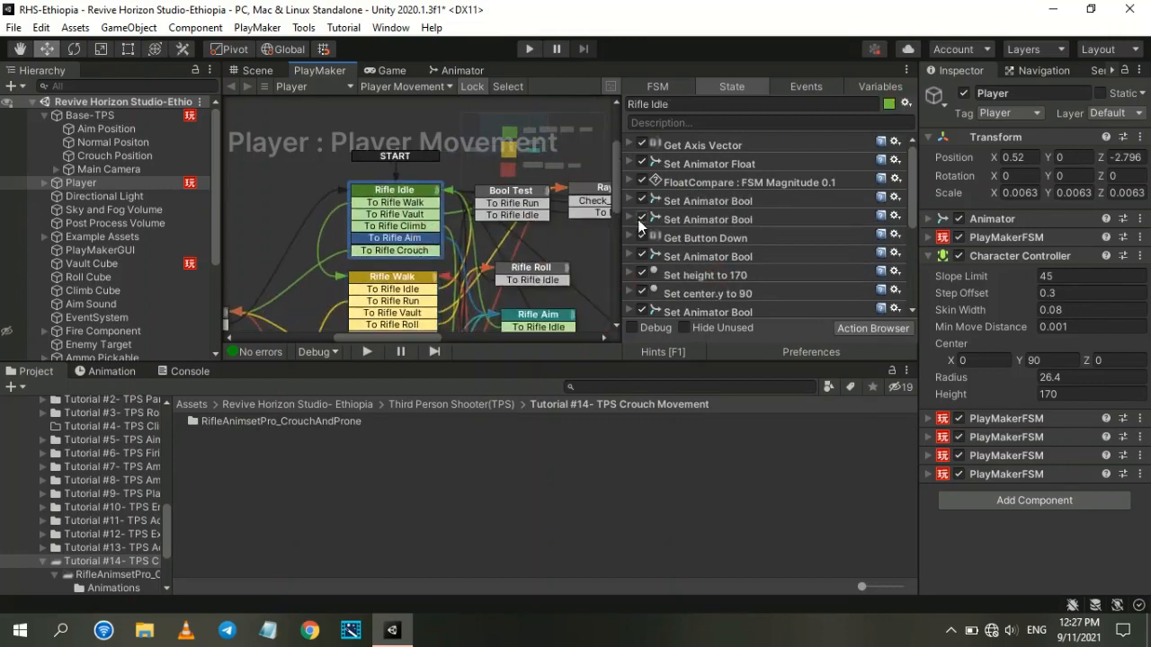
{"action": "left_click", "coordinate": [632, 237]}
{"action": "left_click", "coordinate": [632, 237]}
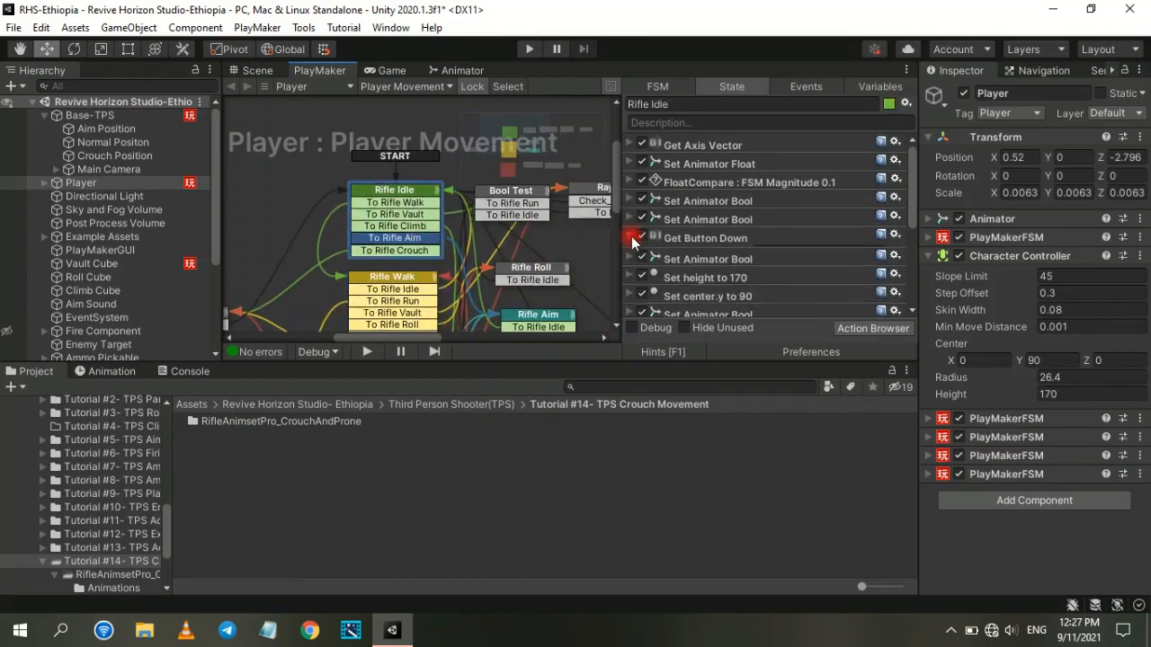
{"action": "scroll", "coordinate": [634, 241], "scroll_direction": "down", "scroll_amount": 3}
{"action": "left_click", "coordinate": [632, 231]}
{"action": "left_click", "coordinate": [632, 230]}
{"action": "scroll", "coordinate": [630, 230], "scroll_direction": "down", "scroll_amount": 3}
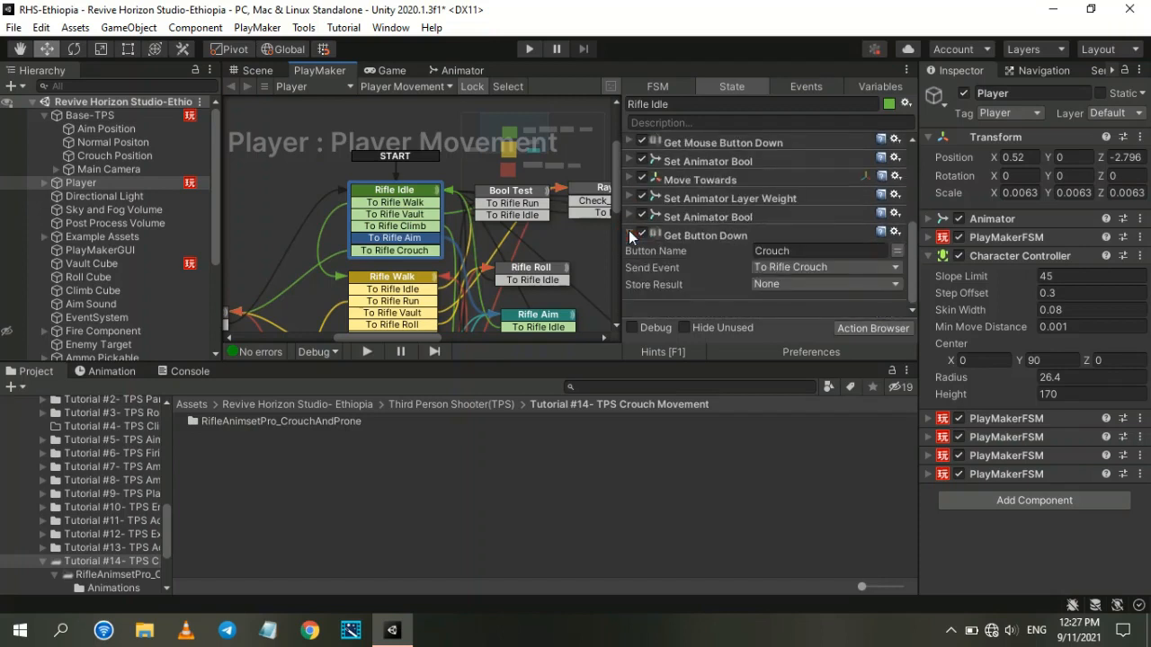
{"action": "left_click", "coordinate": [632, 236]}
{"action": "left_click", "coordinate": [632, 181]}
{"action": "left_click", "coordinate": [632, 181]}
{"action": "scroll", "coordinate": [630, 187], "scroll_direction": "up", "scroll_amount": 2}
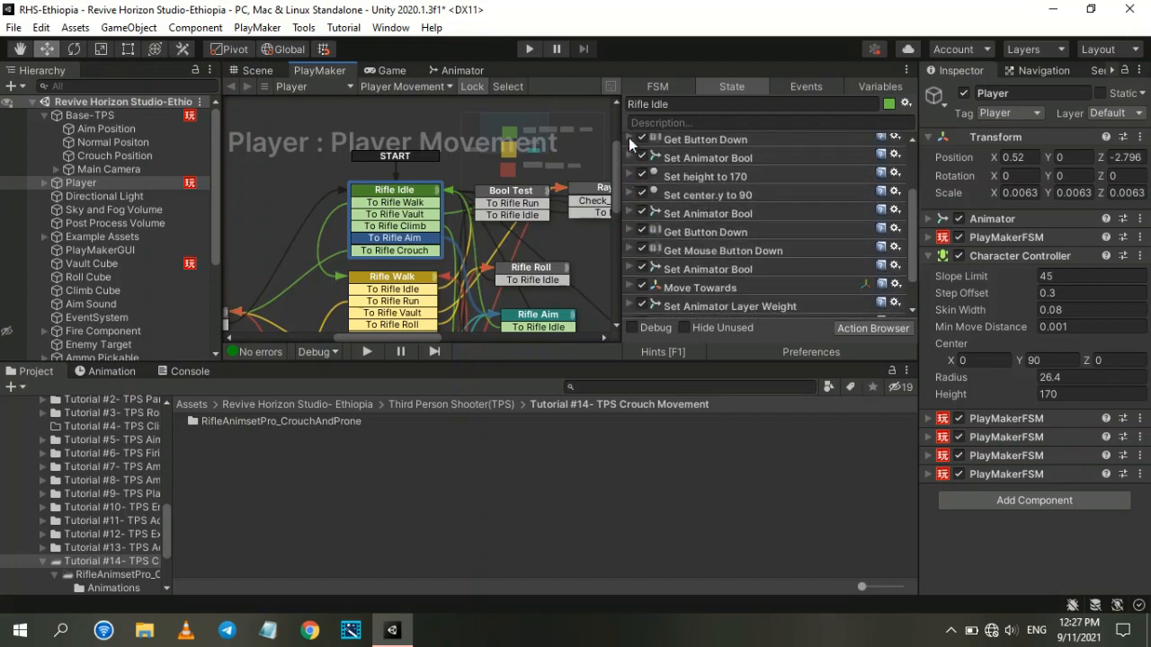
{"action": "left_click", "coordinate": [629, 139]}
{"action": "left_click", "coordinate": [628, 140]}
{"action": "scroll", "coordinate": [631, 158], "scroll_direction": "up", "scroll_amount": 2}
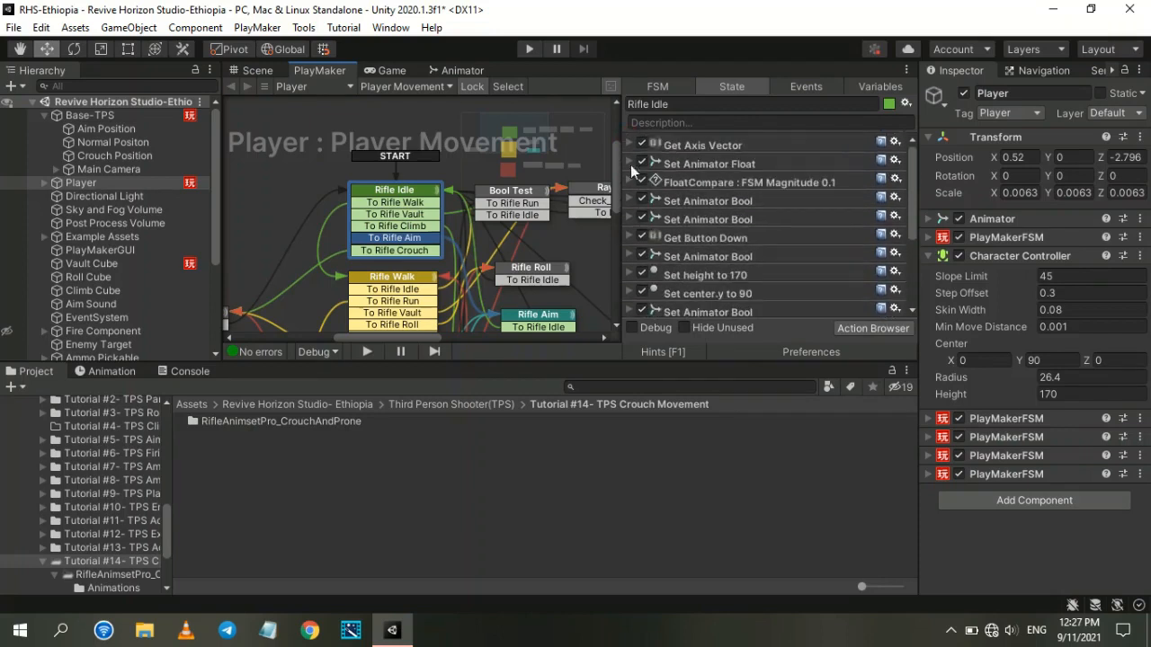
{"action": "left_click", "coordinate": [629, 237]}
{"action": "left_click", "coordinate": [627, 237]}
Step: Add a Get Button Down action to the Rifle Crouch state
{"action": "middle_click_drag", "start_coordinate": [285, 283], "coordinate": [392, 232]}
{"action": "left_click", "coordinate": [294, 264]}
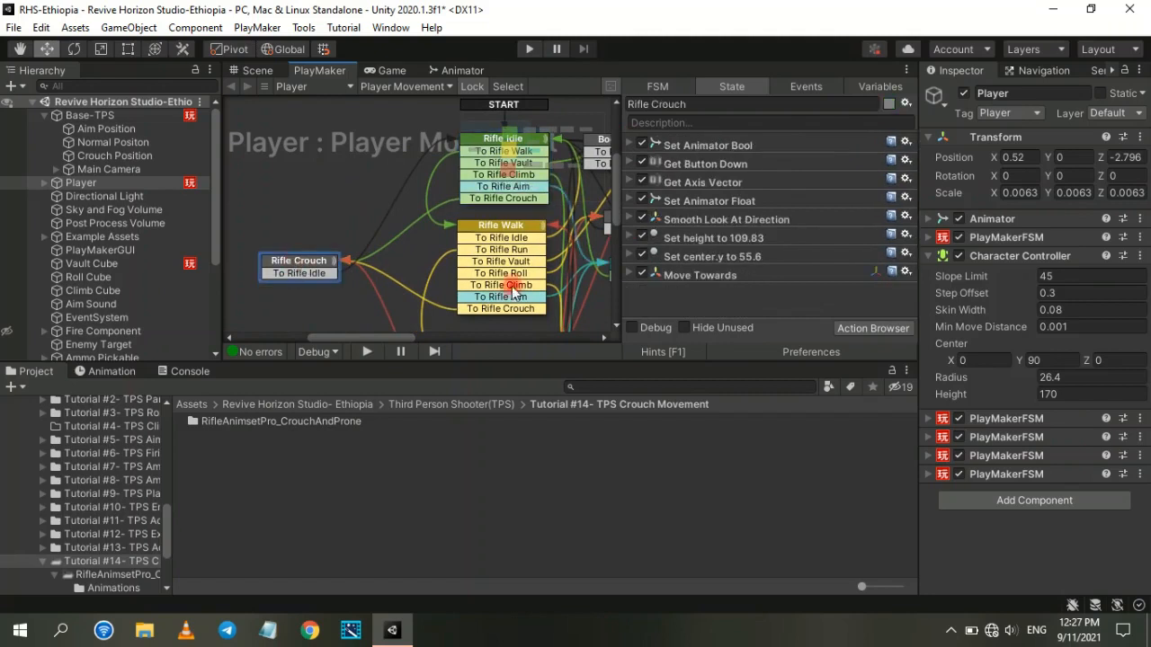
{"action": "left_click", "coordinate": [860, 327]}
{"action": "type", "text": "get"}
{"action": "key", "text": "Return"}
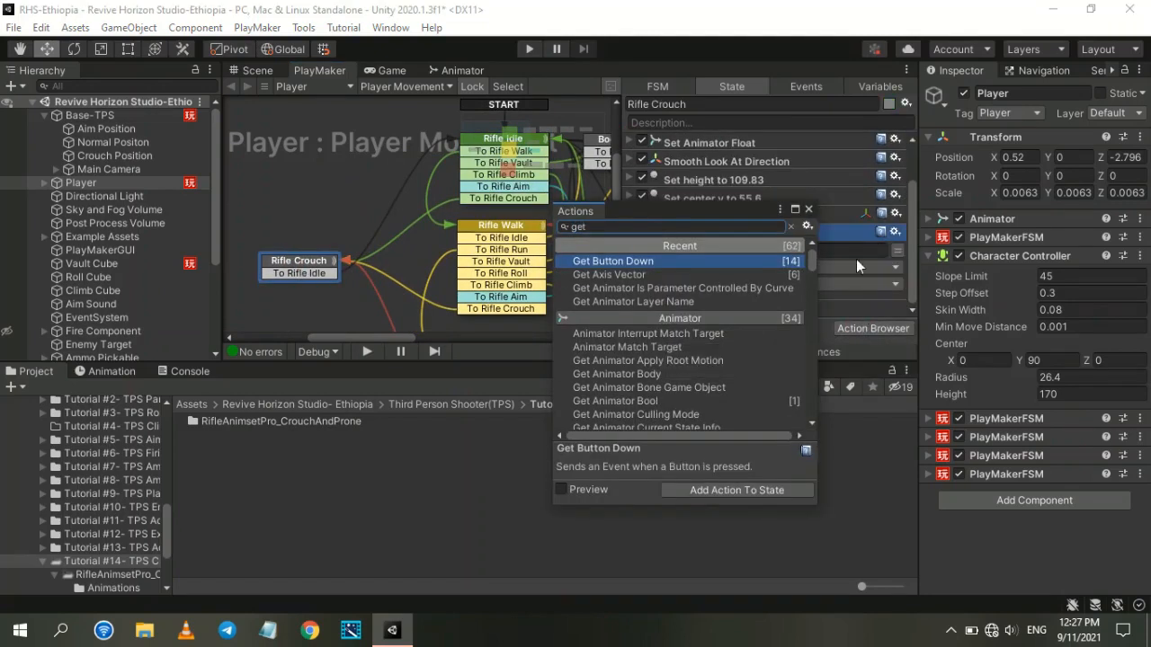
{"action": "left_click", "coordinate": [808, 209]}
Step: Look up the Roll axis in the project's Input Manager and copy its name
{"action": "left_click", "coordinate": [41, 27]}
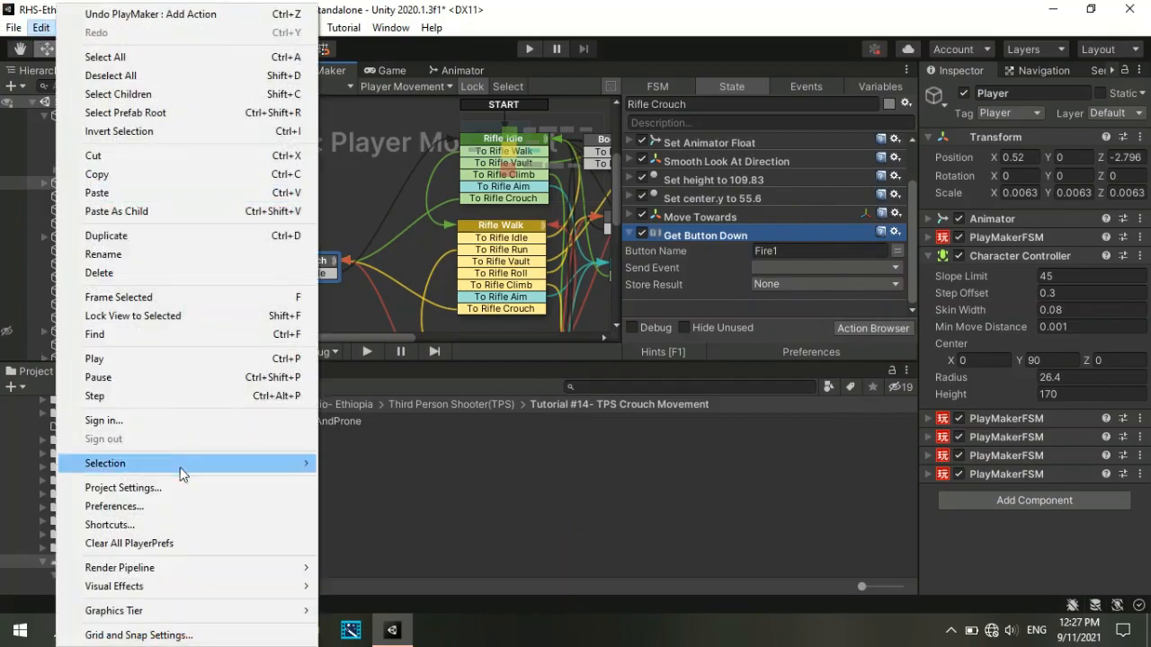
{"action": "left_click", "coordinate": [159, 488]}
{"action": "scroll", "coordinate": [342, 449], "scroll_direction": "down", "scroll_amount": 8}
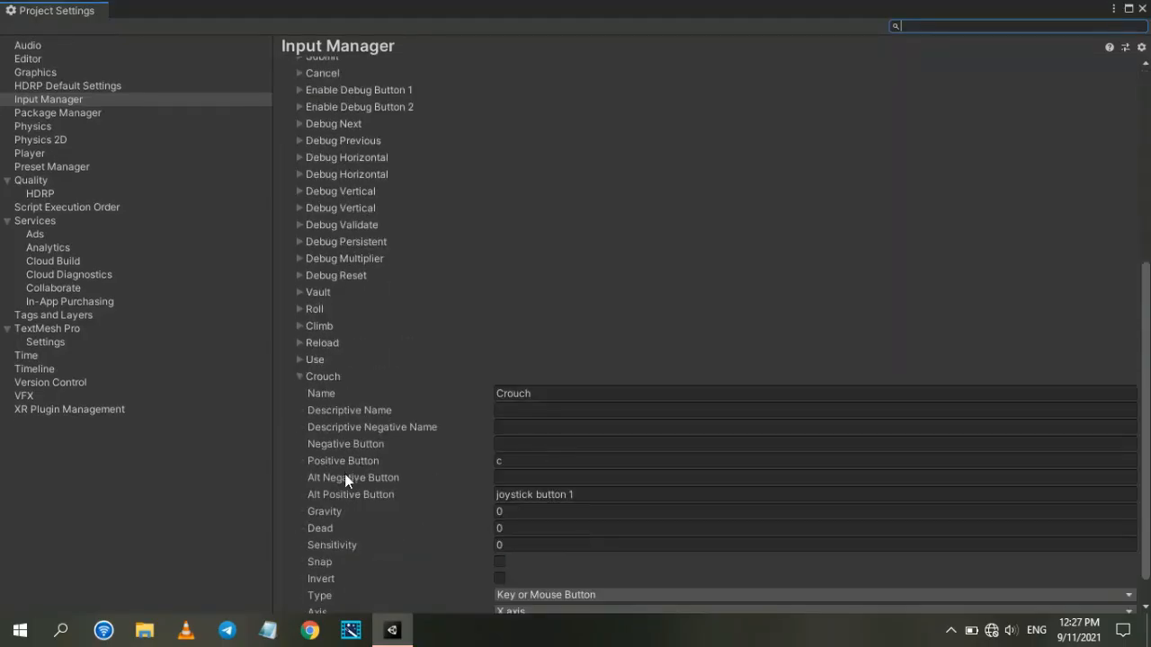
{"action": "left_click", "coordinate": [301, 308]}
{"action": "left_click", "coordinate": [523, 325]}
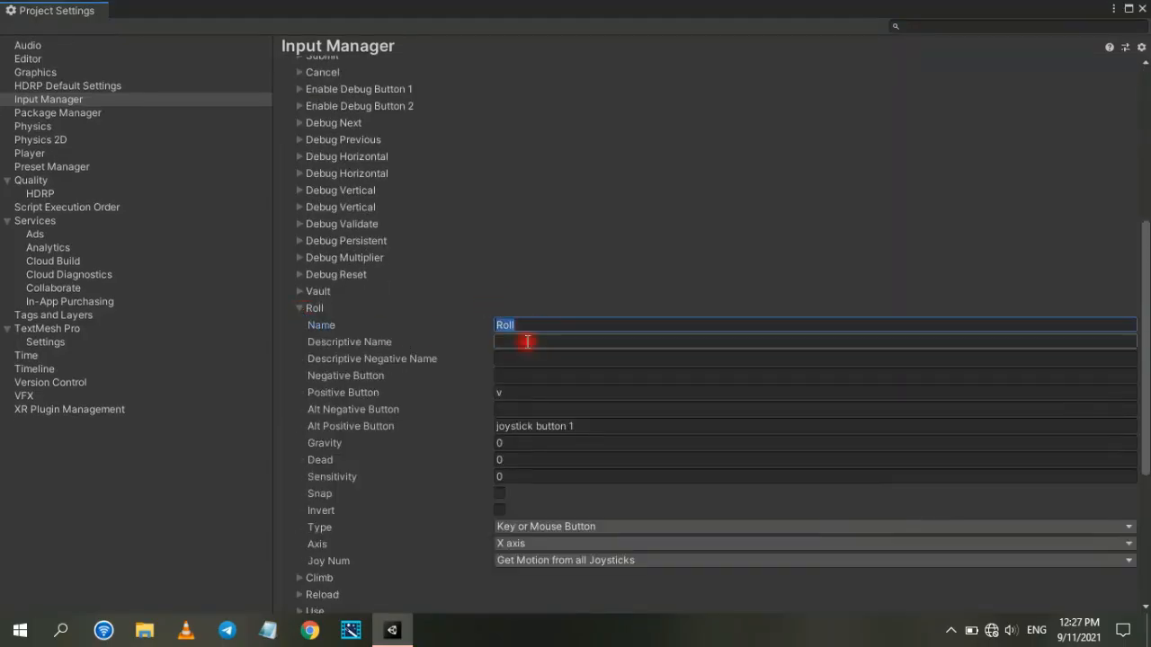
{"action": "left_click", "coordinate": [1142, 9]}
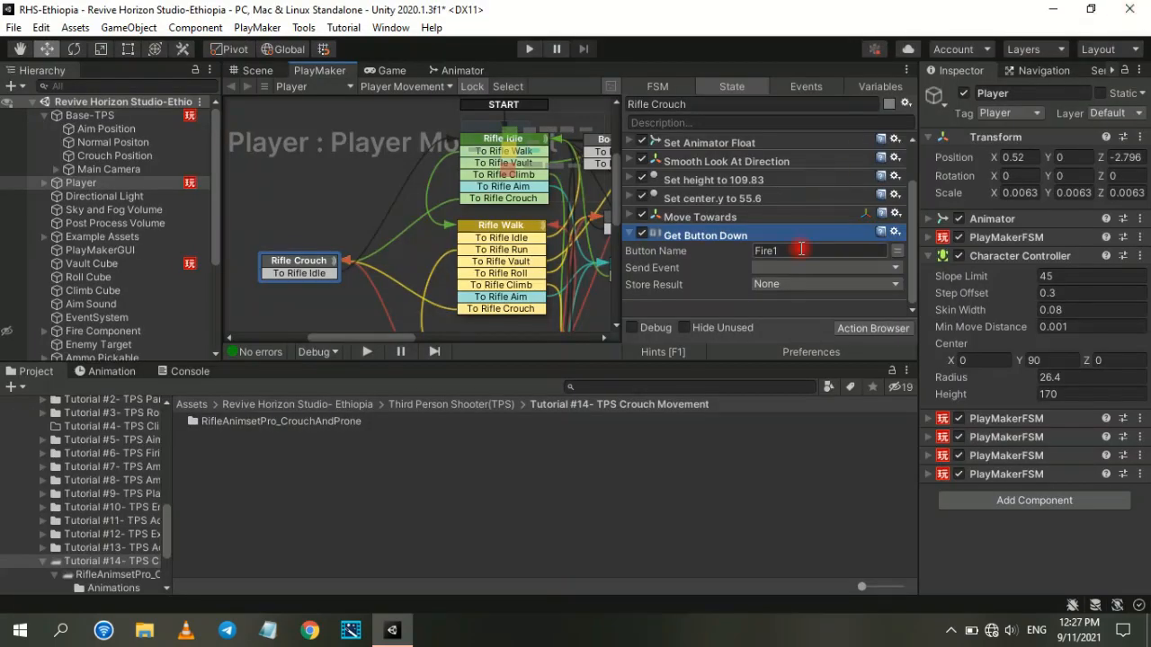
Step: Make Rifle Crouch's new Get Button Down send To Rifle Roll on the Roll button, and link that transition to the Rifle Roll state
{"action": "left_click", "coordinate": [781, 268]}
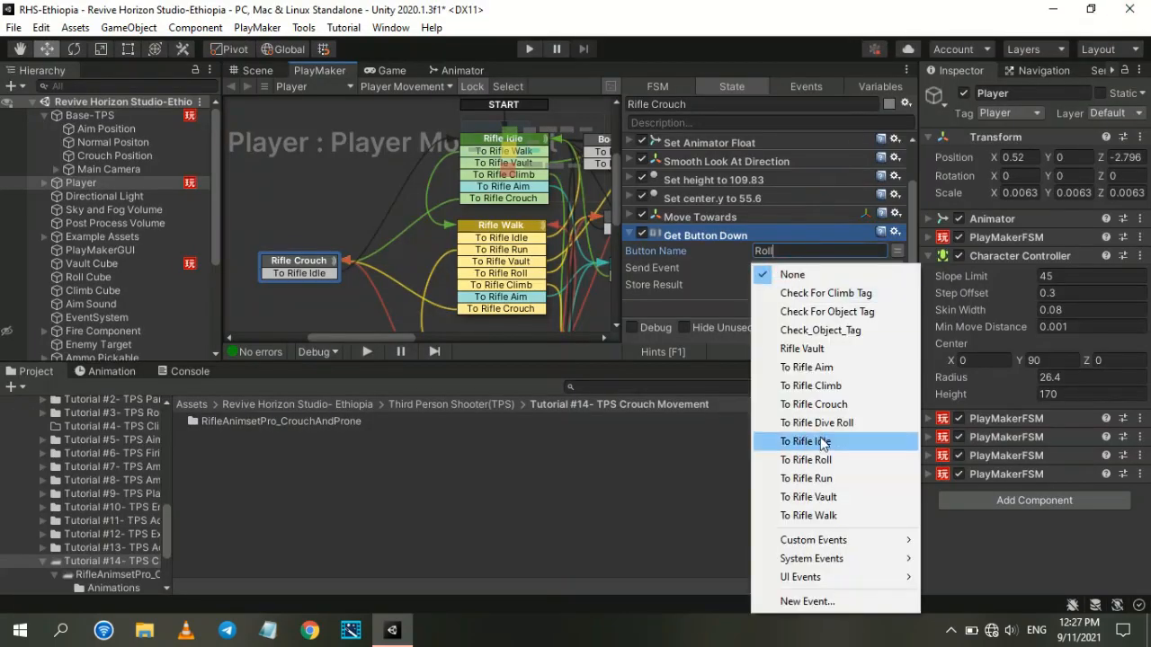
{"action": "left_click", "coordinate": [791, 440]}
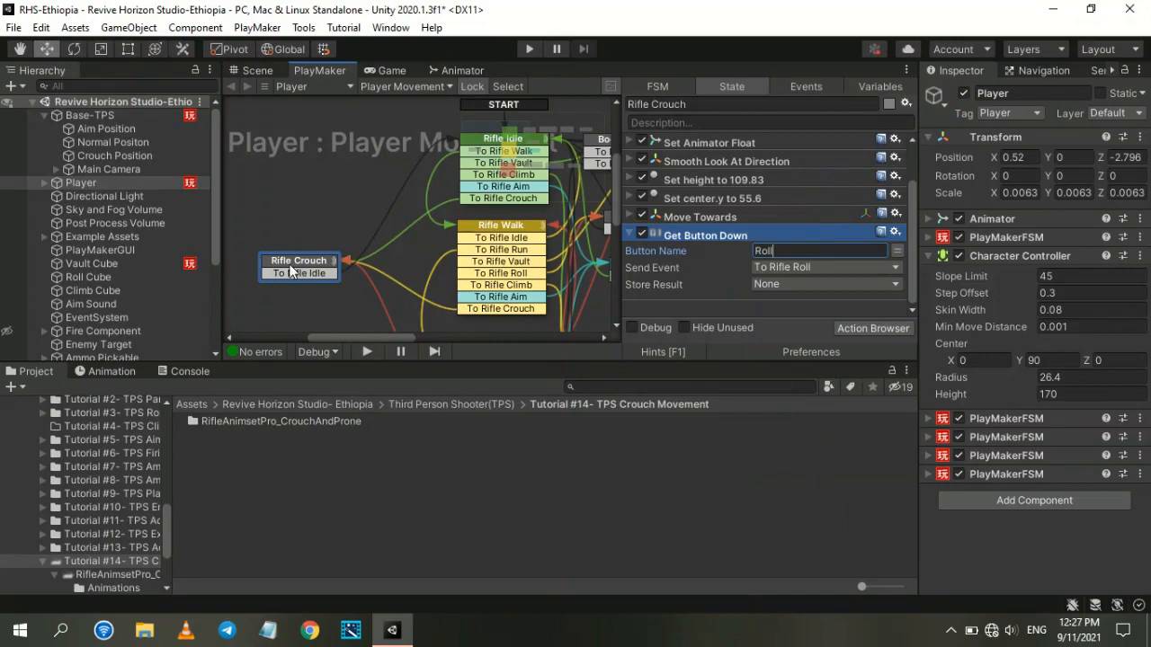
{"action": "right_click", "coordinate": [291, 272]}
{"action": "mouse_move", "coordinate": [323, 275]}
{"action": "left_click", "coordinate": [574, 441]}
{"action": "left_click_drag", "start_coordinate": [327, 285], "coordinate": [603, 226]}
Step: Copy the first Set Animator Bool action from Rifle Roll into the Rifle Crouch state and check its Rifle Roll parameter settings
{"action": "left_click", "coordinate": [735, 146]}
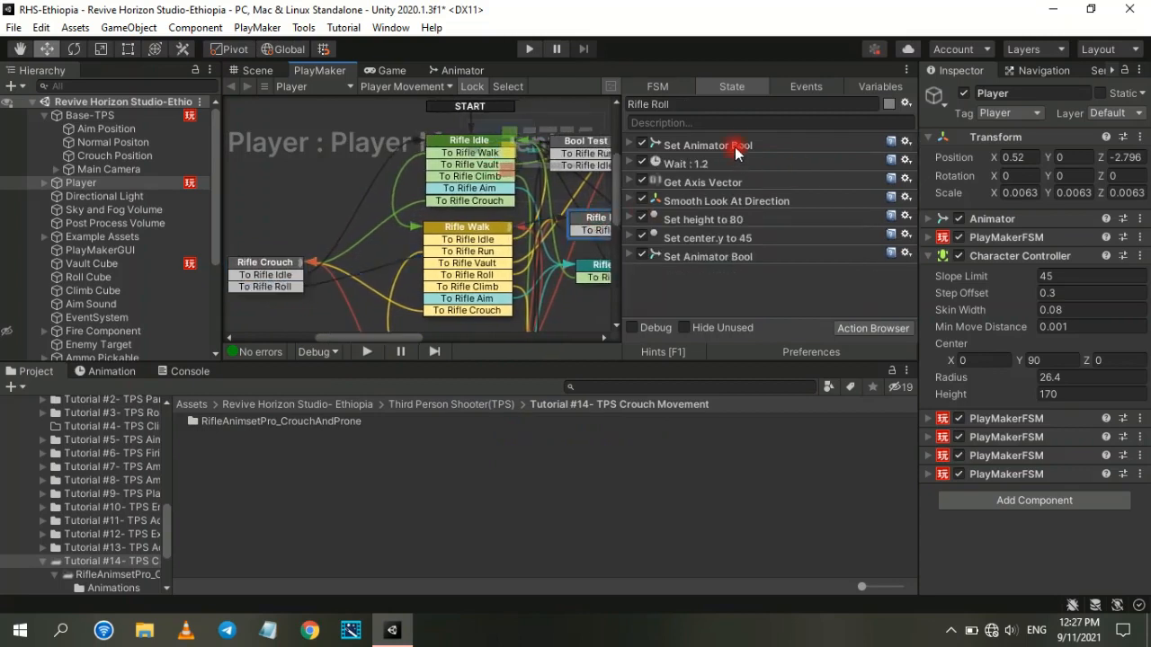
{"action": "left_click", "coordinate": [273, 263]}
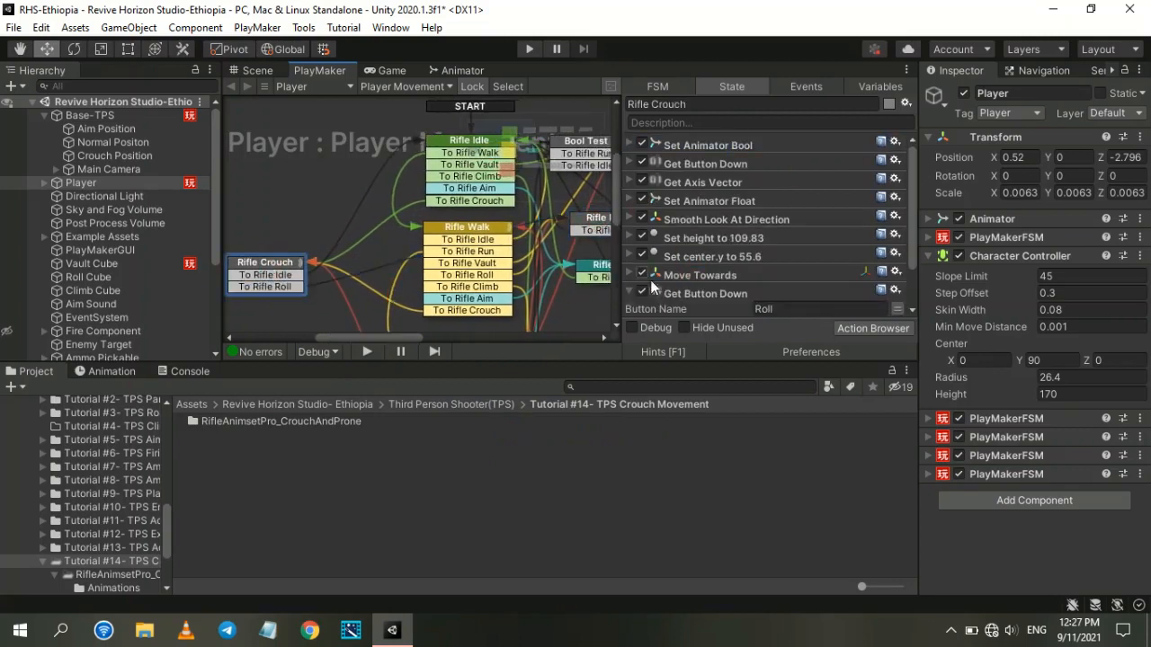
{"action": "scroll", "coordinate": [654, 285], "scroll_direction": "down", "scroll_amount": 2}
{"action": "left_click", "coordinate": [662, 307]}
{"action": "key", "text": "ctrl+v"}
{"action": "left_click", "coordinate": [628, 233]}
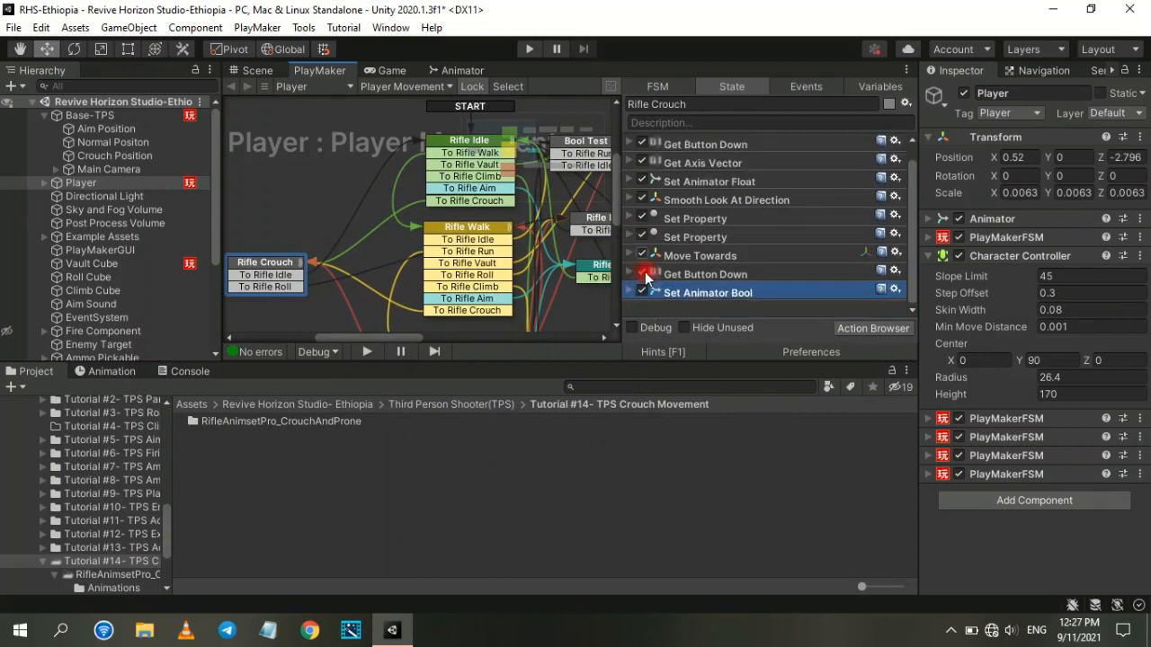
{"action": "left_click", "coordinate": [630, 292]}
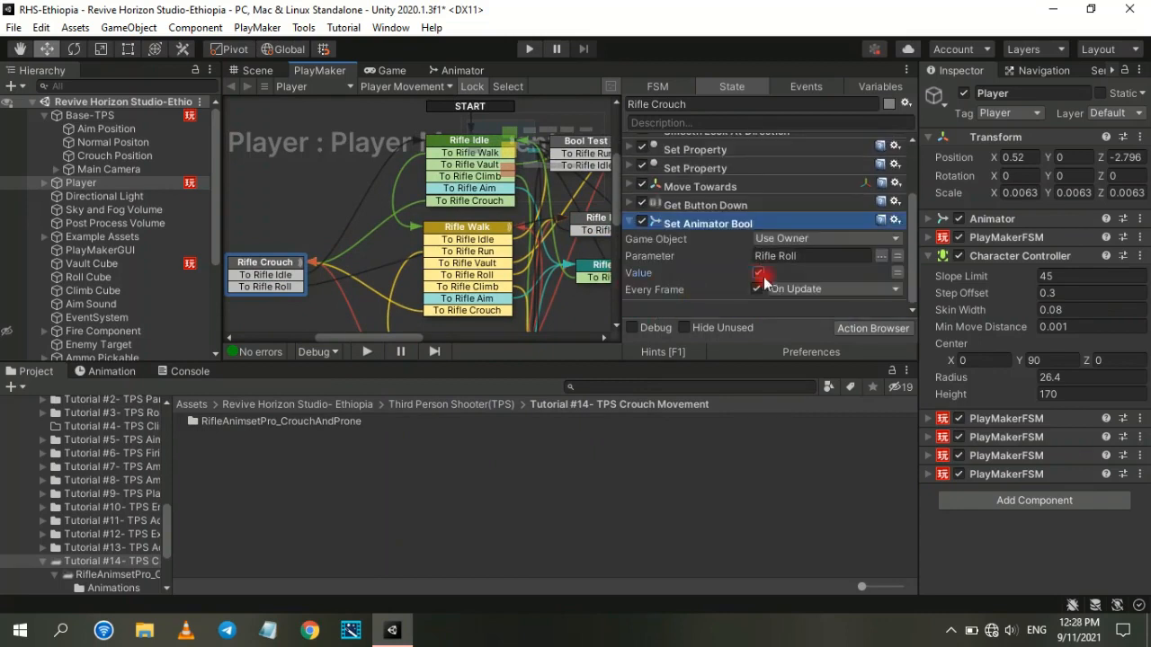
{"action": "left_click", "coordinate": [632, 223]}
Step: Run the game to test the player's crouch and roll movement
{"action": "left_click", "coordinate": [328, 202]}
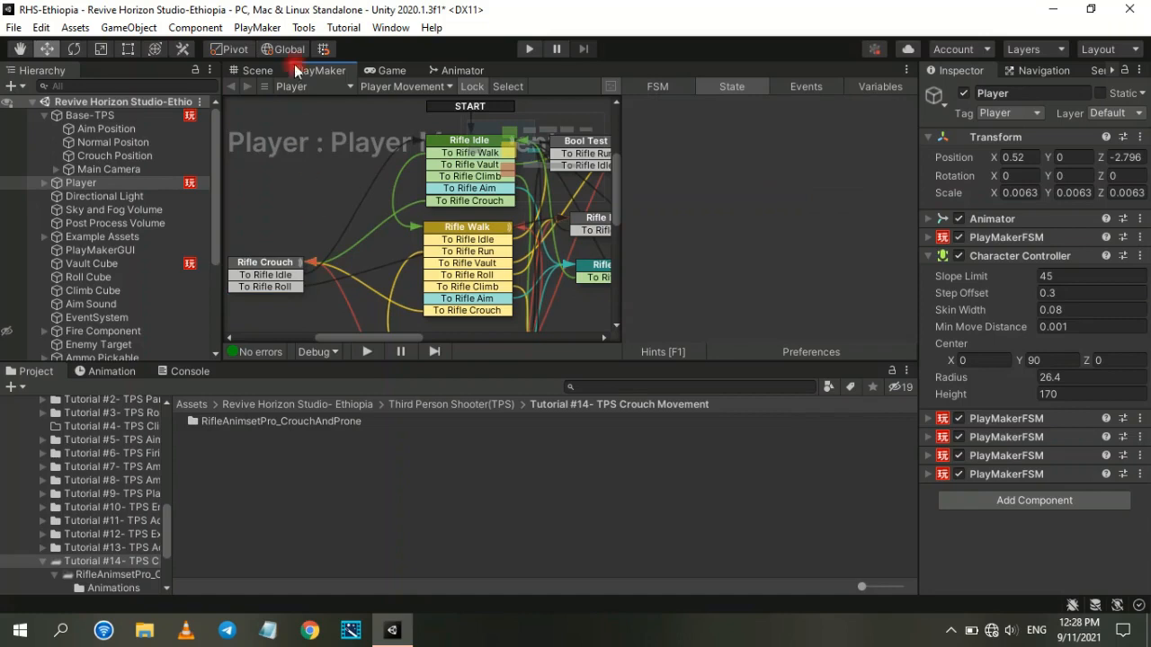
{"action": "left_click", "coordinate": [258, 71]}
{"action": "left_click", "coordinate": [530, 49]}
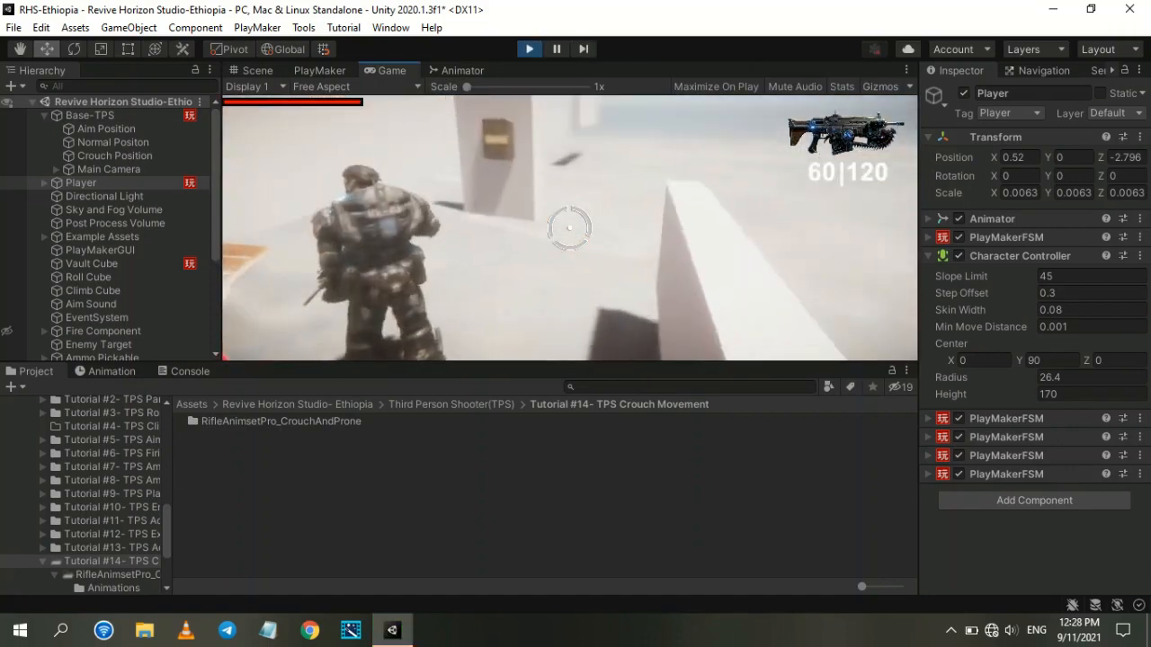
Step: Test toggling the player between crouching and standing and rolling while moving in the running game
{"action": "key", "text": "c"}
{"action": "key", "text": "d"}
{"action": "key", "text": "w"}
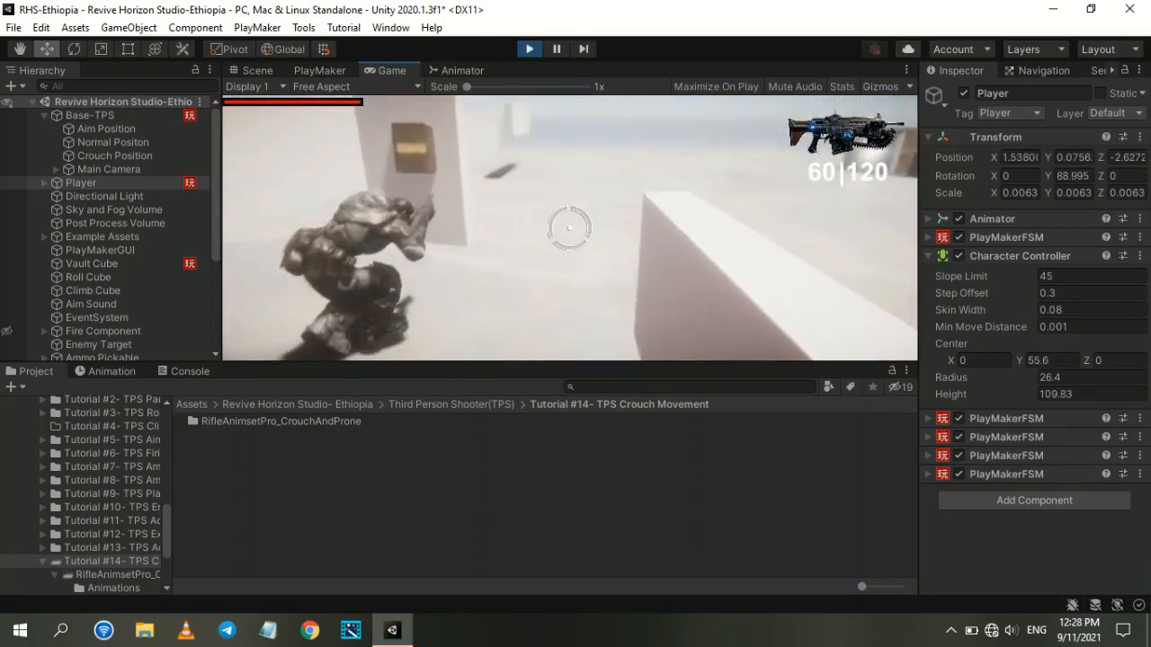
{"action": "key", "text": "c"}
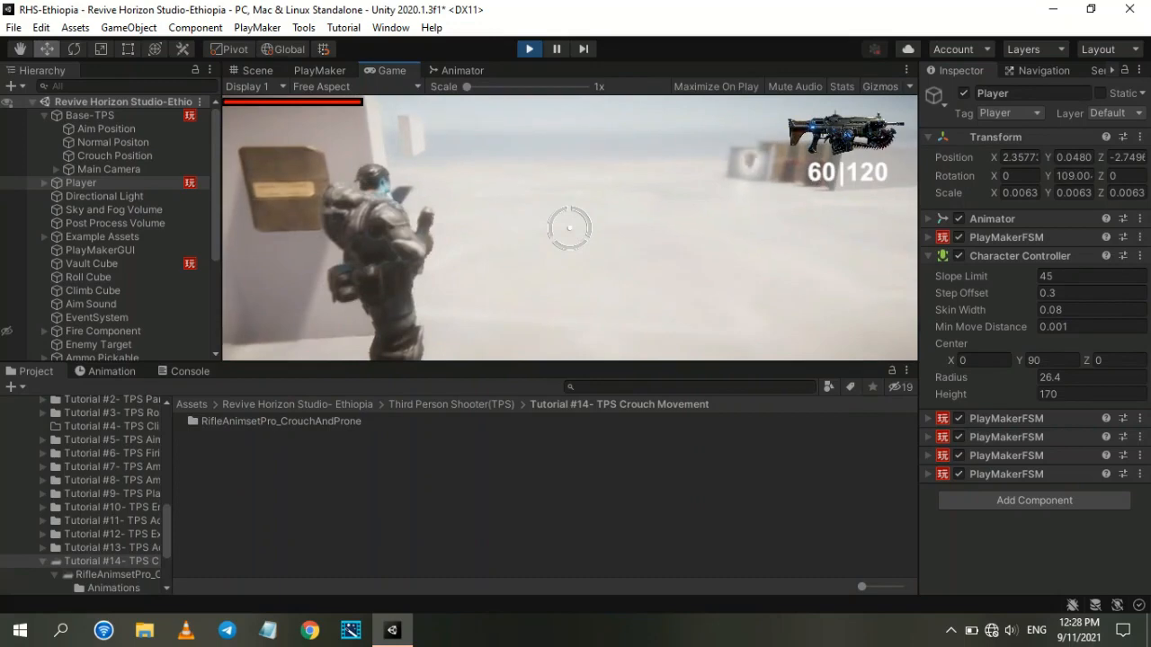
{"action": "key", "text": "c"}
{"action": "key", "text": "c"}
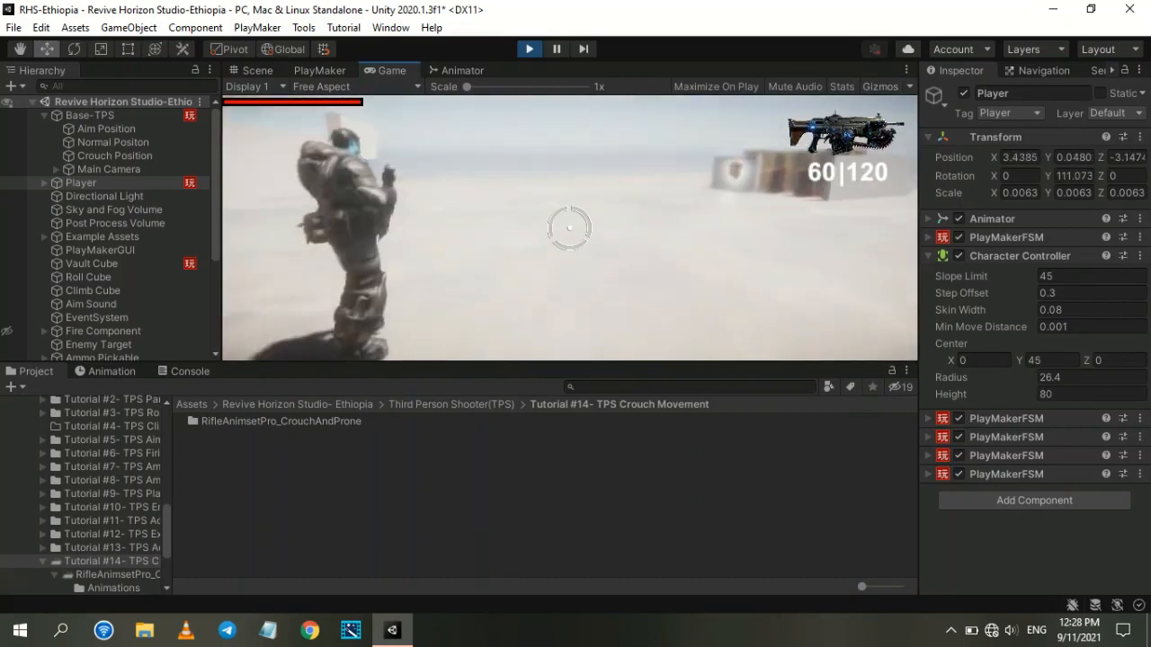
{"action": "key", "text": "space"}
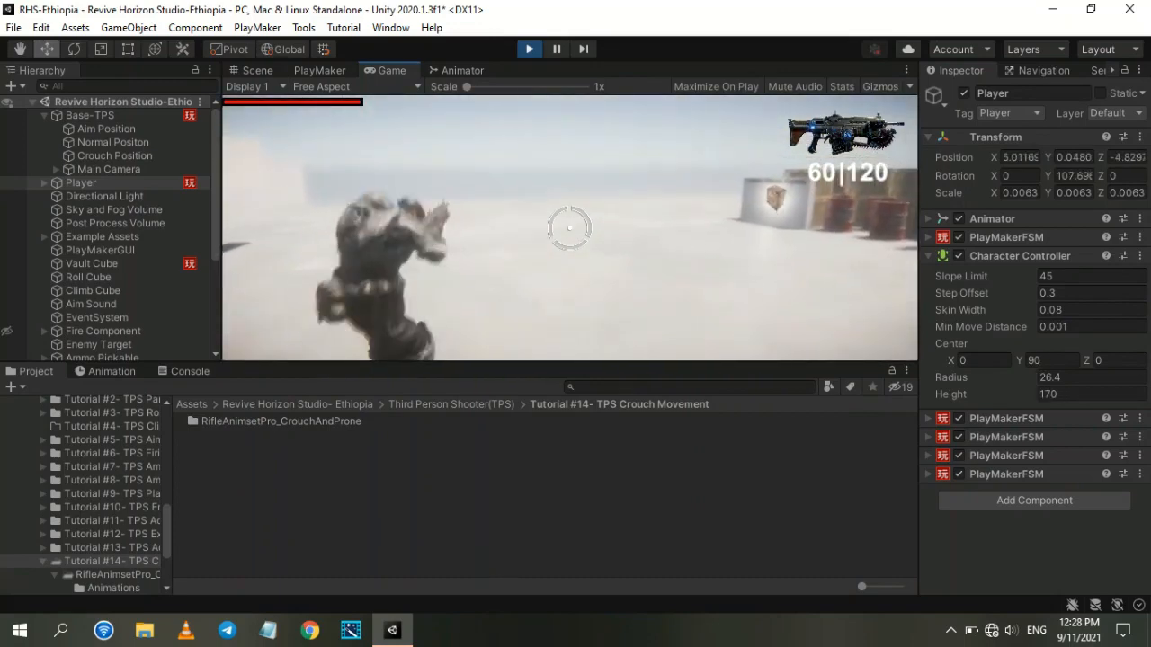
{"action": "key", "text": "c"}
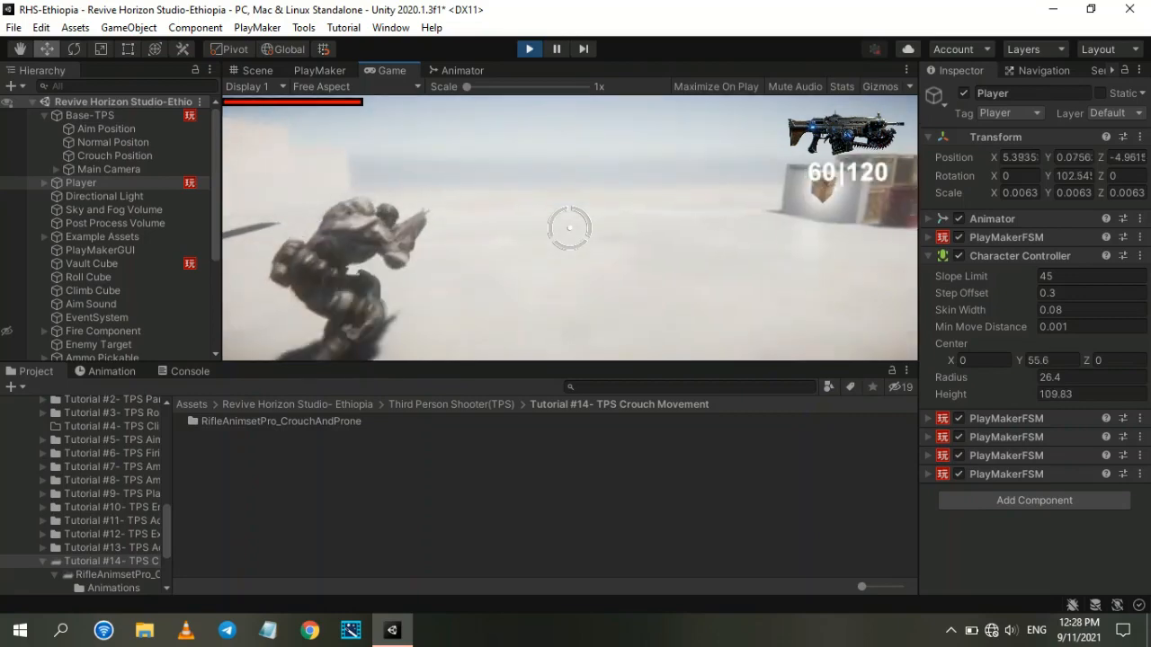
{"action": "key", "text": "c"}
{"action": "key", "text": "space"}
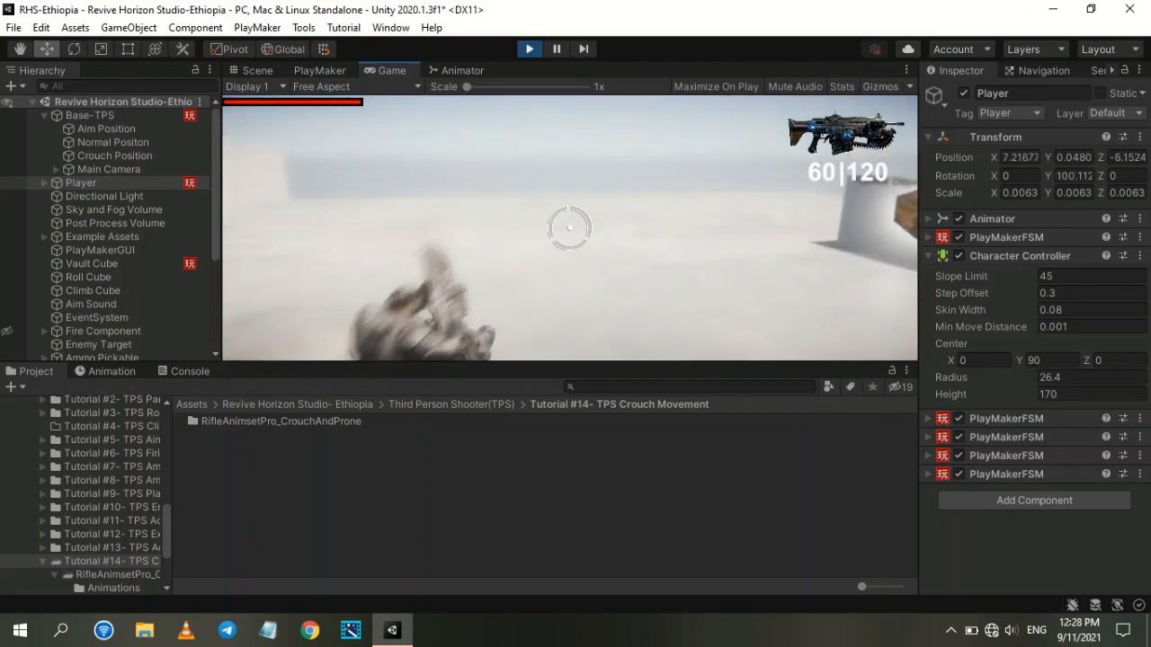
Step: Test crouch-walking the player across the level and up to the obstacle
{"action": "key", "text": "w"}
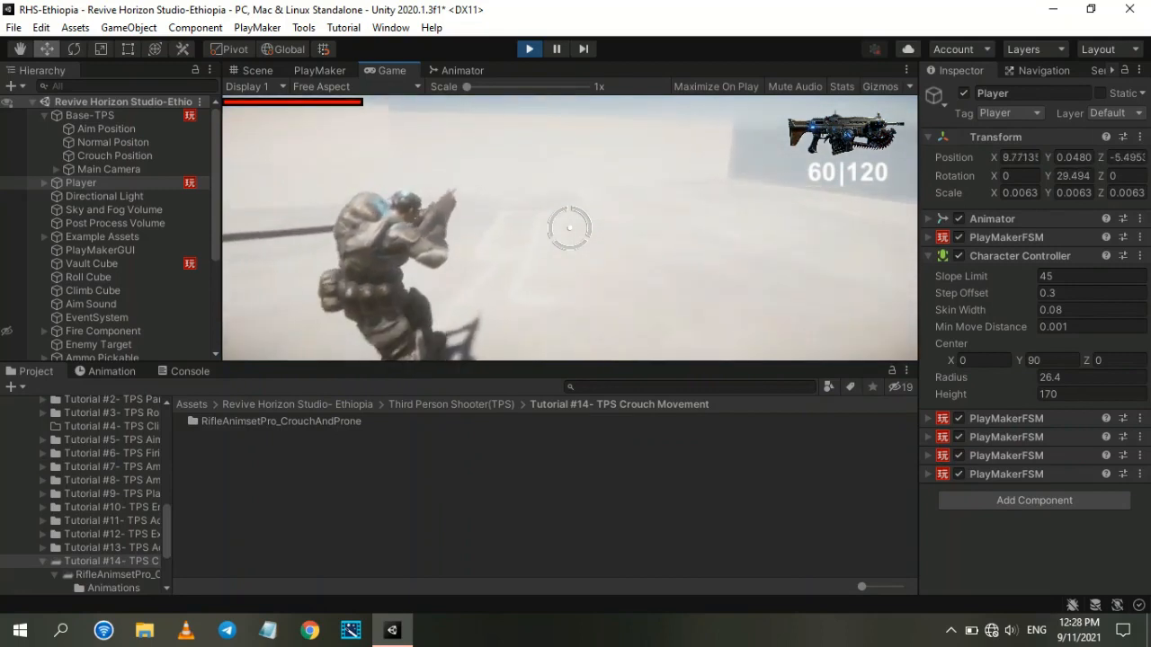
{"action": "key", "text": "c"}
{"action": "key", "text": "w"}
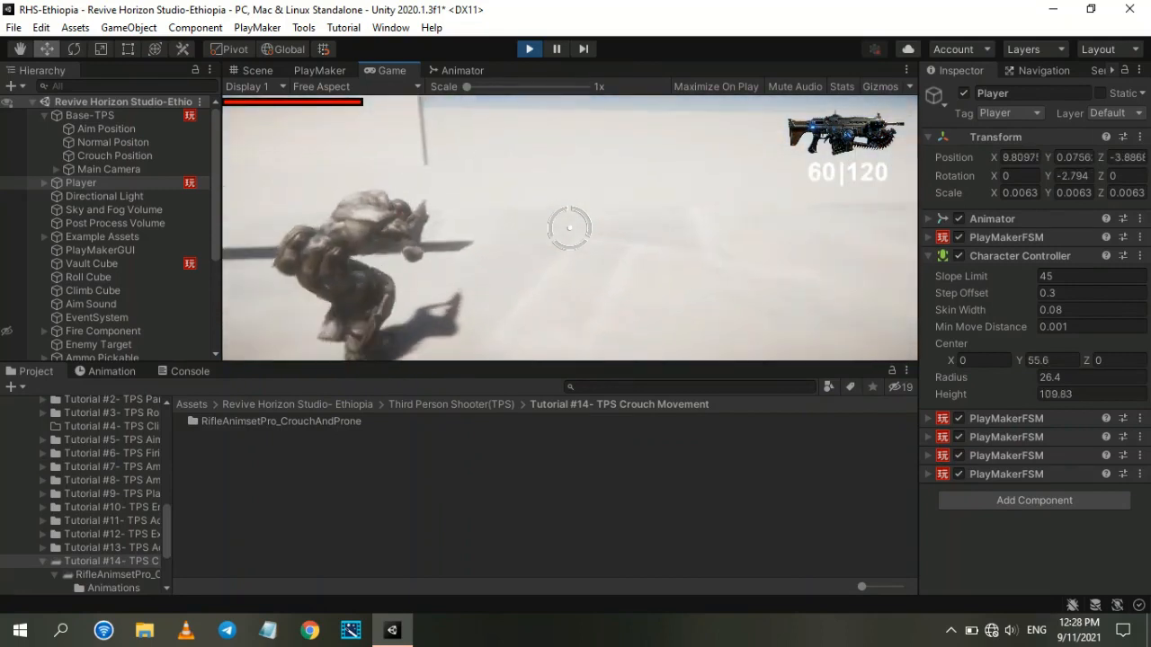
{"action": "key", "text": "w"}
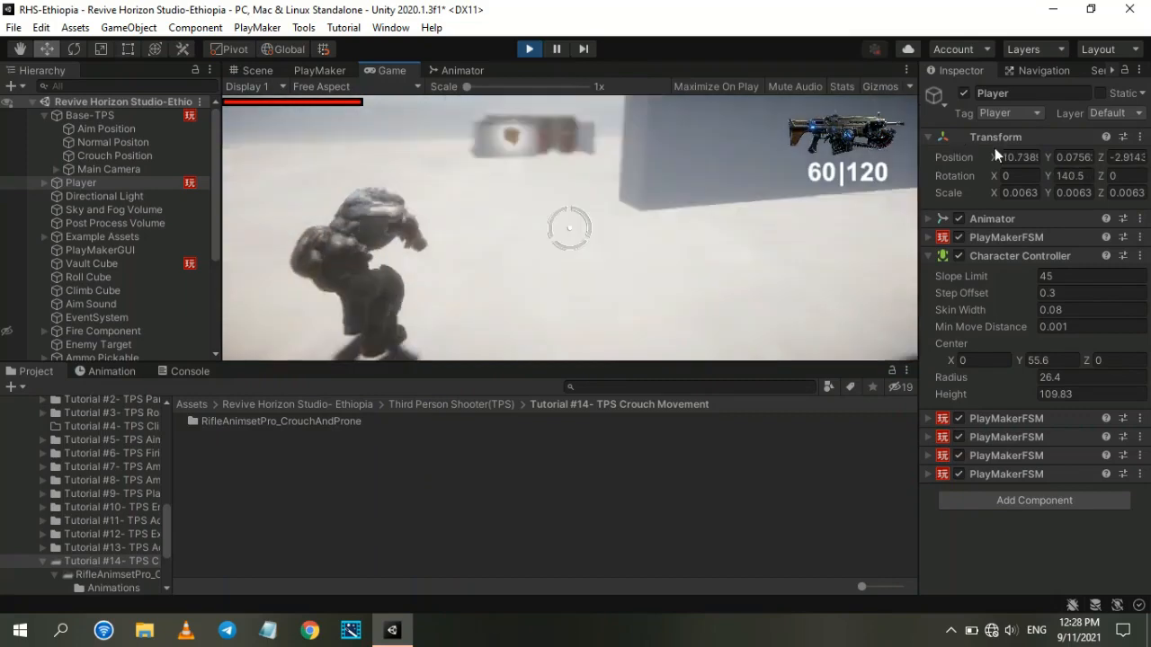
{"action": "key", "text": "w"}
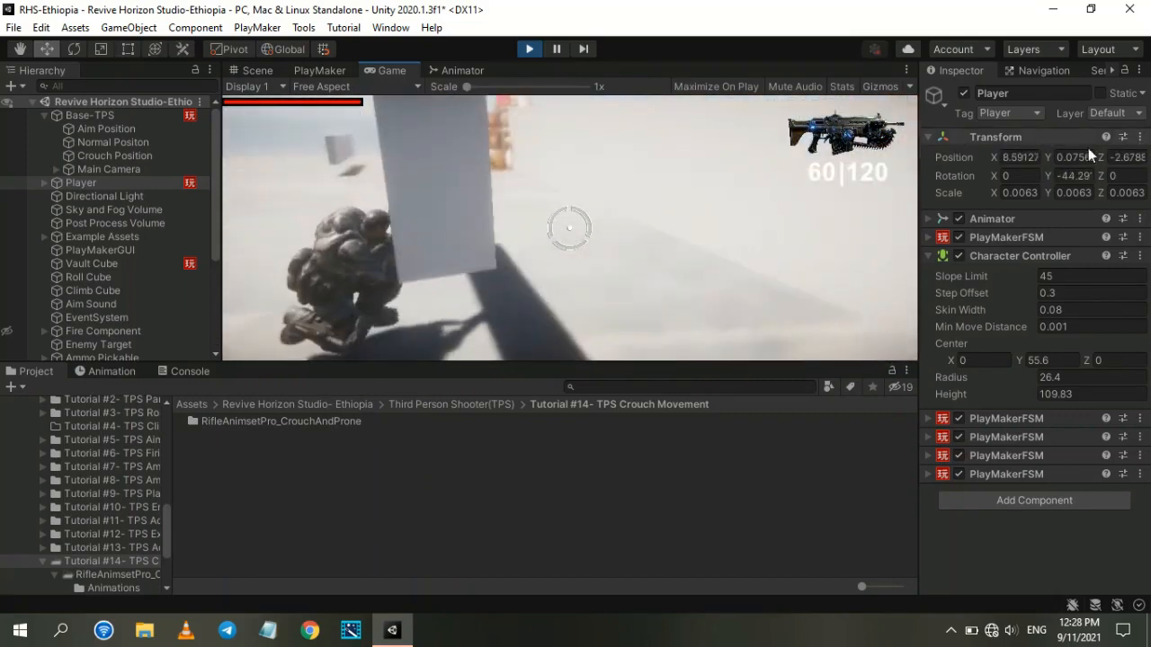
Step: Pause the game and fit the Character Controller to the crouched player with center Y 48.3 and height 83.6
{"action": "left_click", "coordinate": [556, 48]}
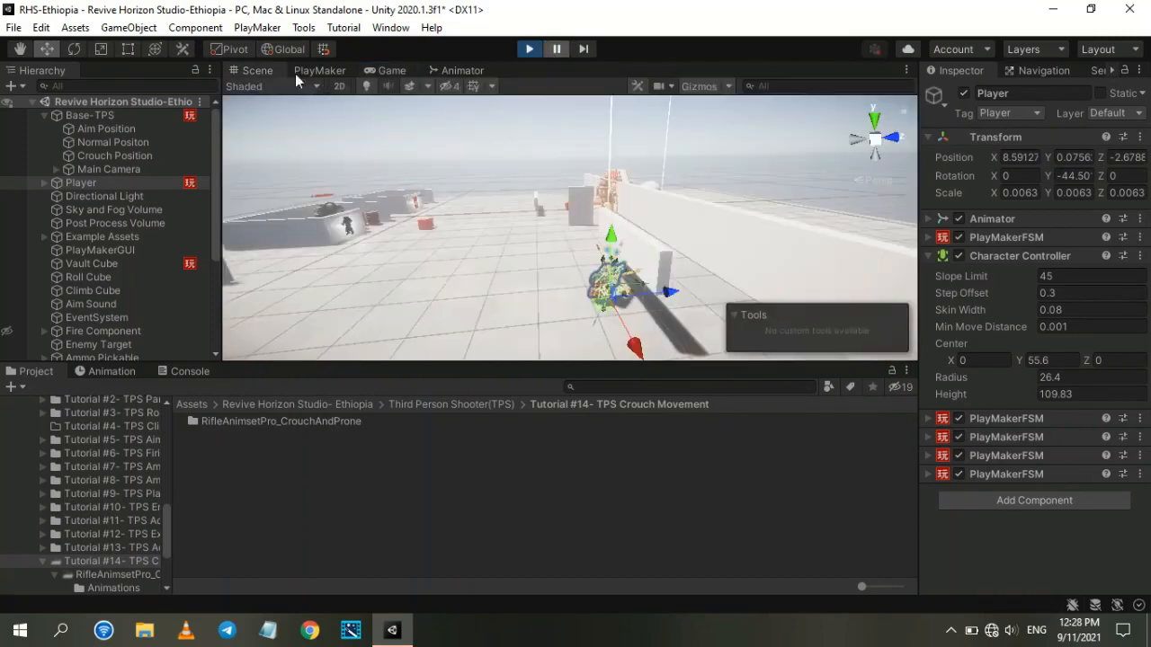
{"action": "key", "text": "f"}
{"action": "left_click_drag", "start_coordinate": [427, 106], "coordinate": [540, 193], "text": "alt"}
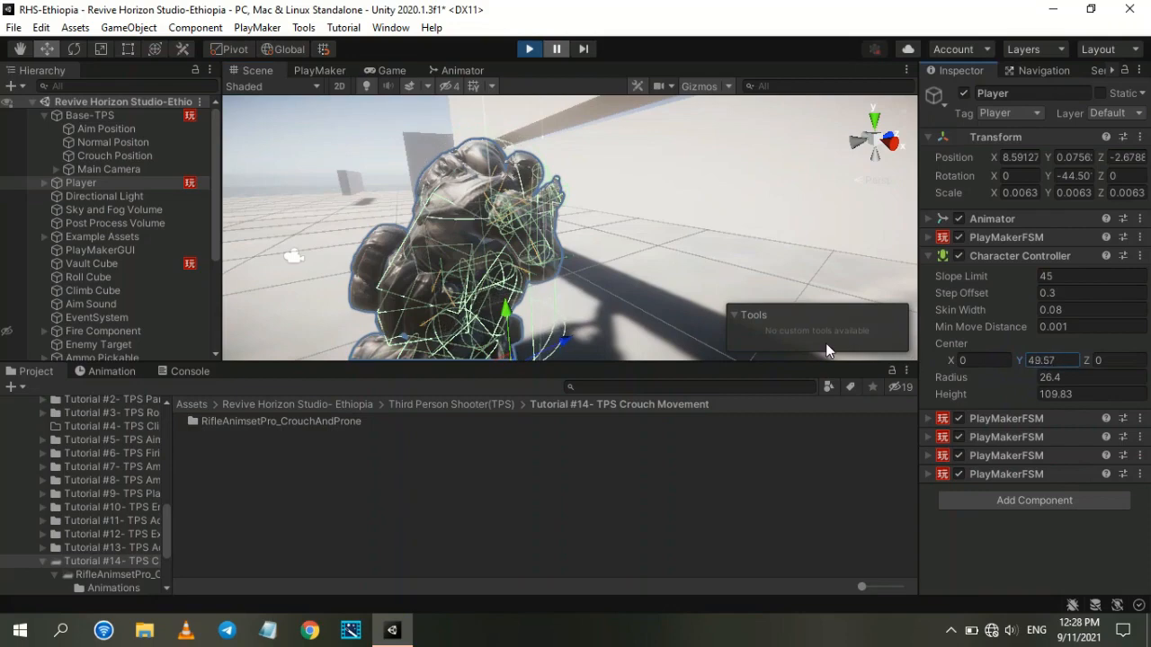
{"action": "left_click_drag", "start_coordinate": [1034, 402], "coordinate": [993, 395]}
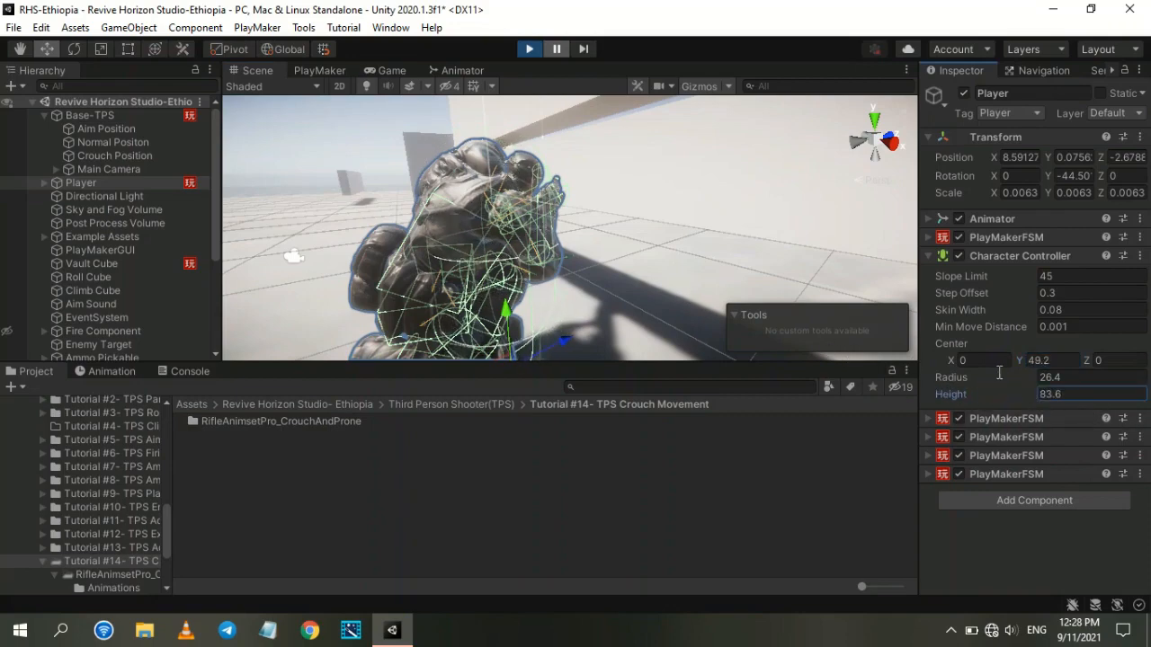
{"action": "left_click_drag", "start_coordinate": [998, 359], "coordinate": [1042, 371]}
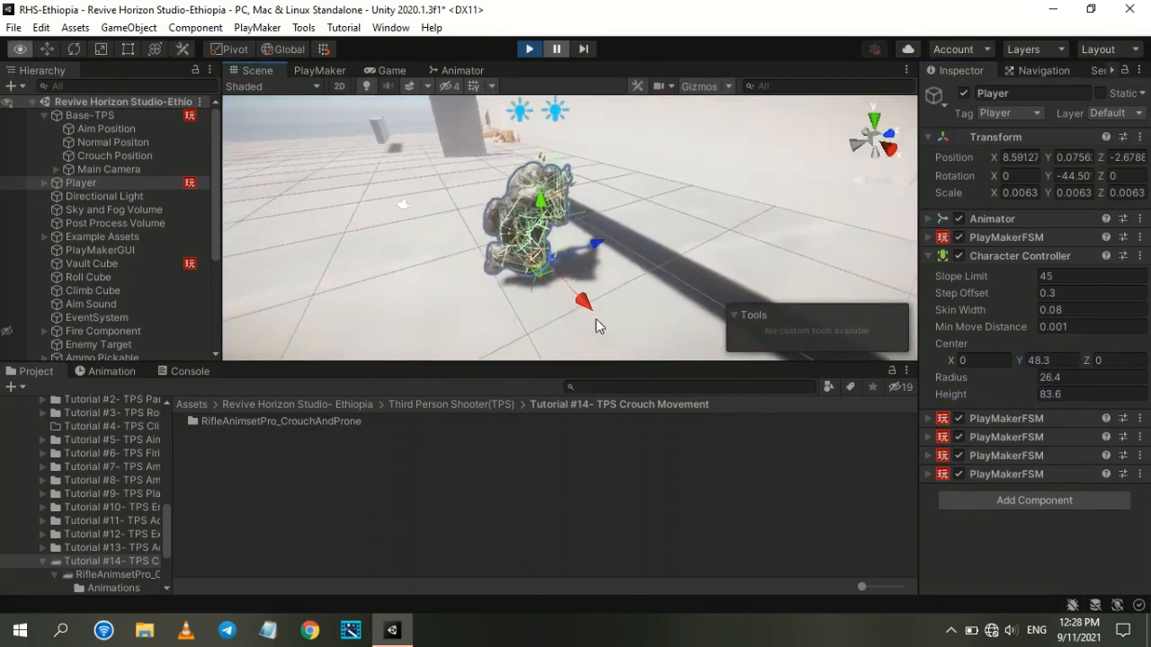
Step: Resume the game, test crouch-walking with the adjusted collider, toggle crouch off and on near the raised wall, and pause
{"action": "left_click", "coordinate": [392, 70]}
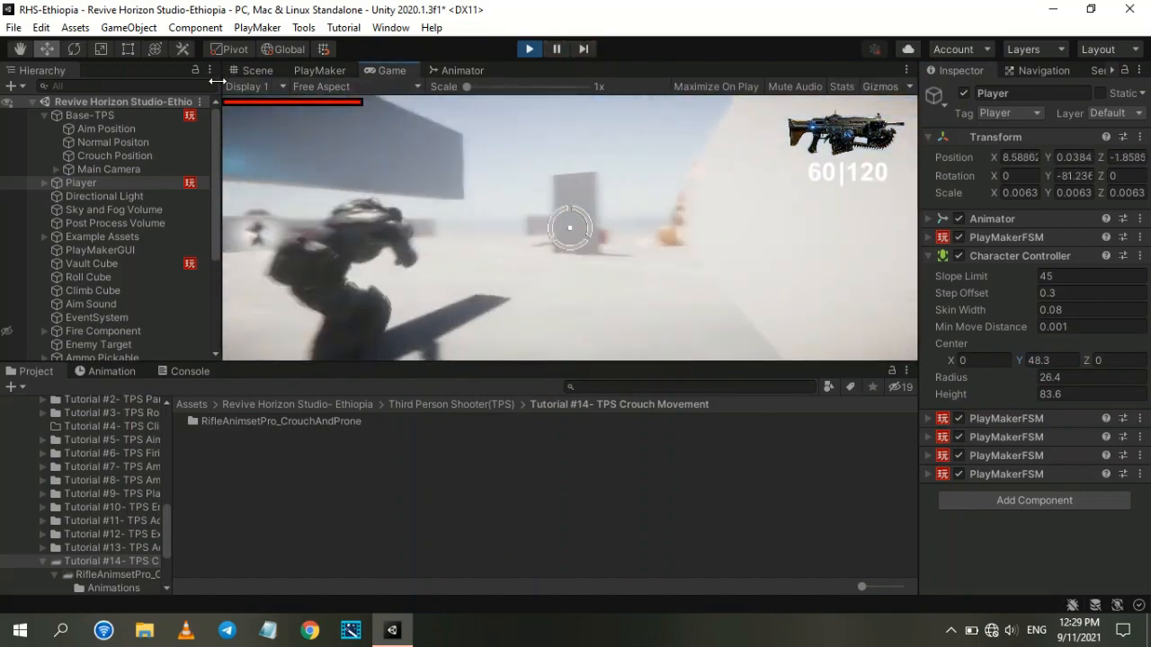
{"action": "key", "text": "w"}
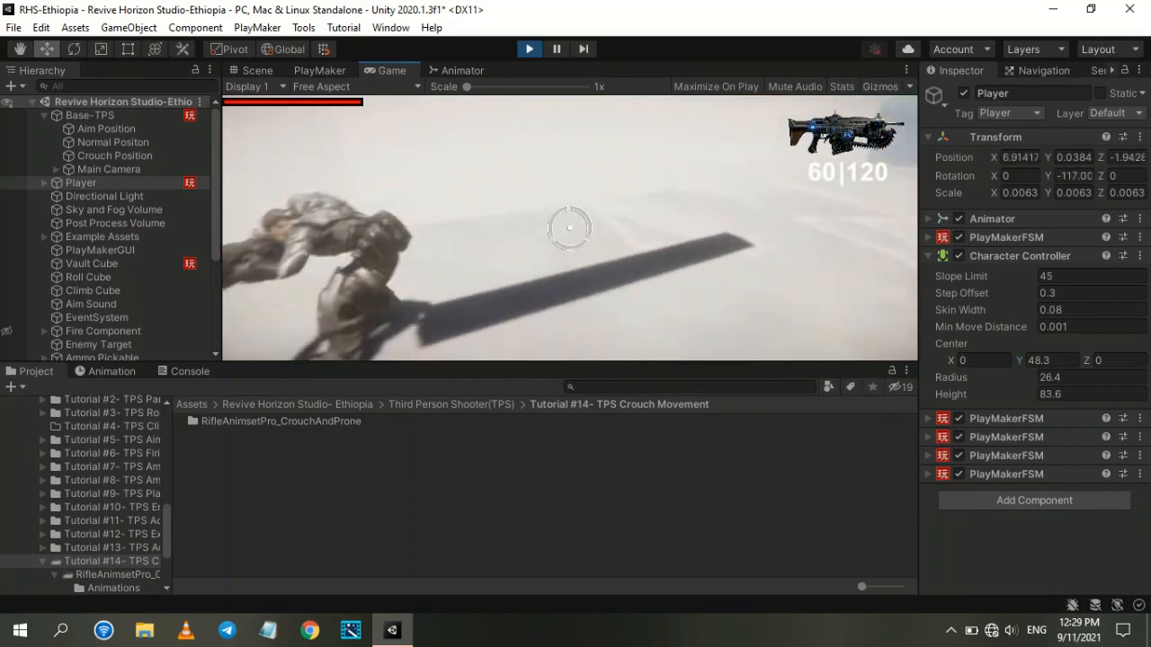
{"action": "key", "text": "c"}
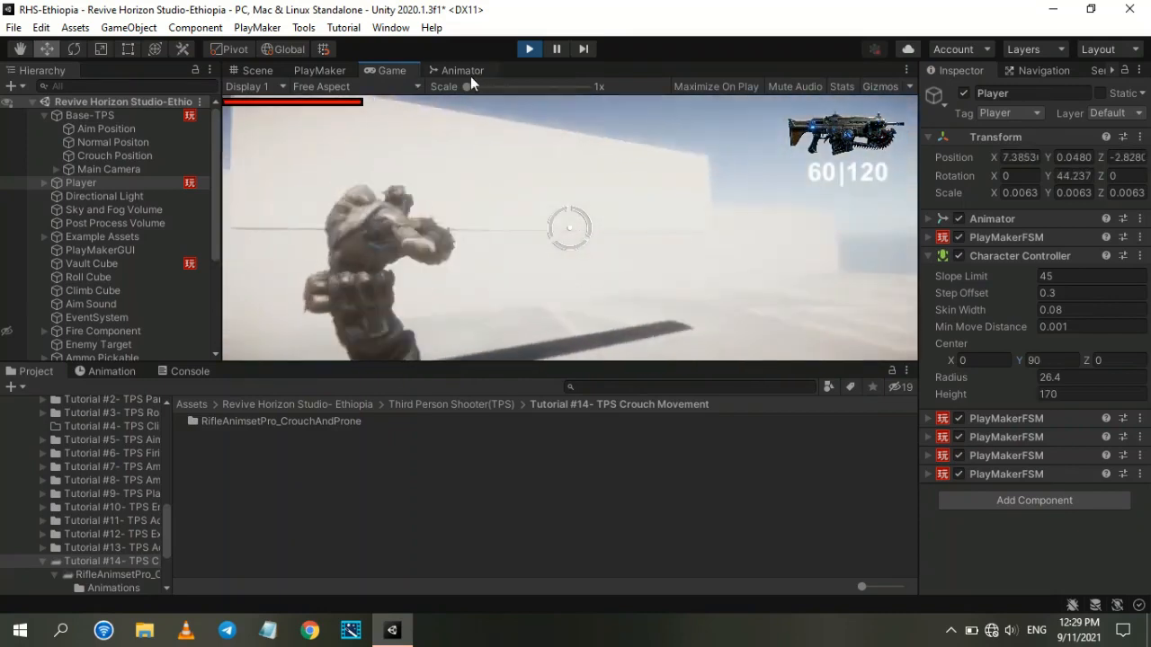
{"action": "key", "text": "c"}
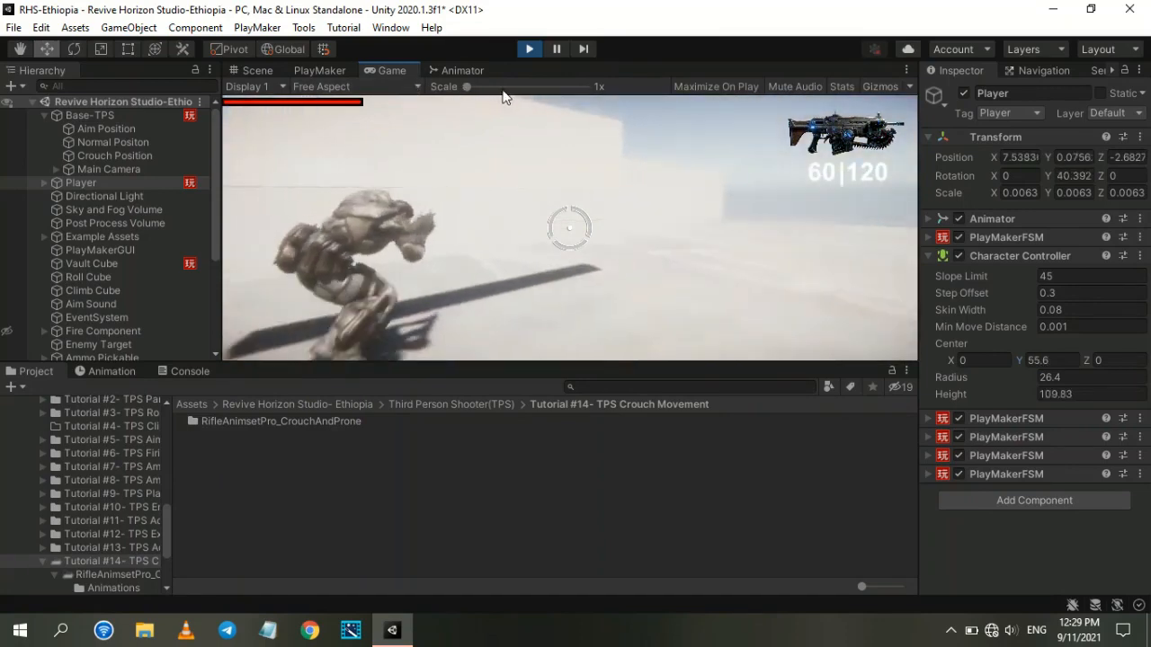
{"action": "key", "text": "w"}
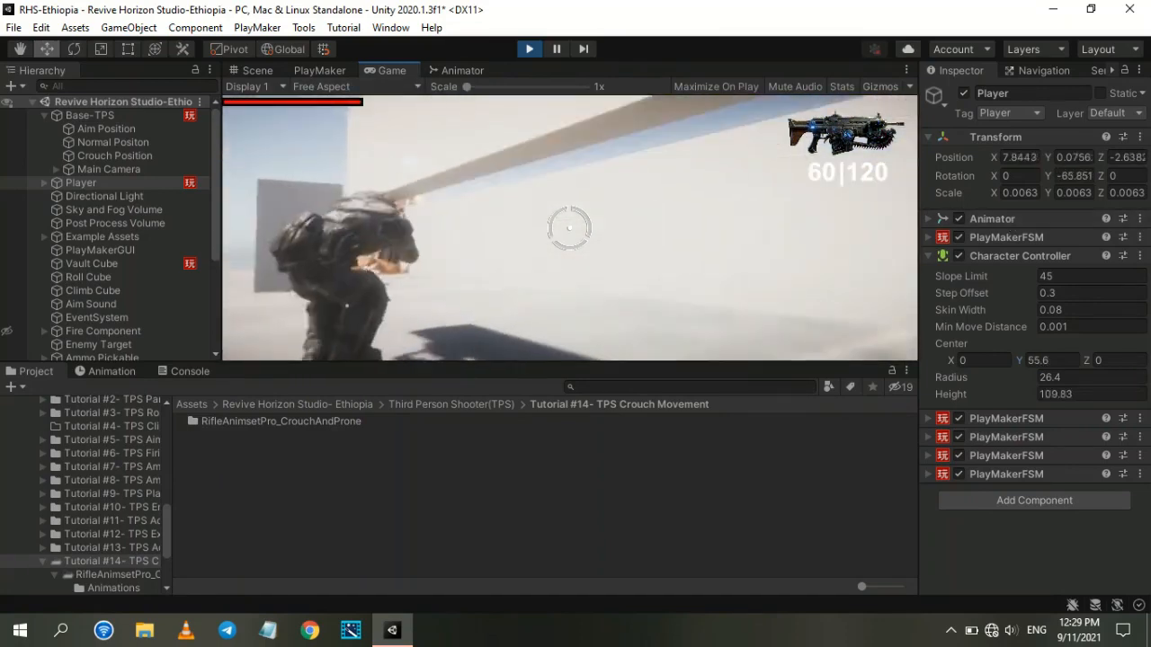
{"action": "key", "text": "Escape"}
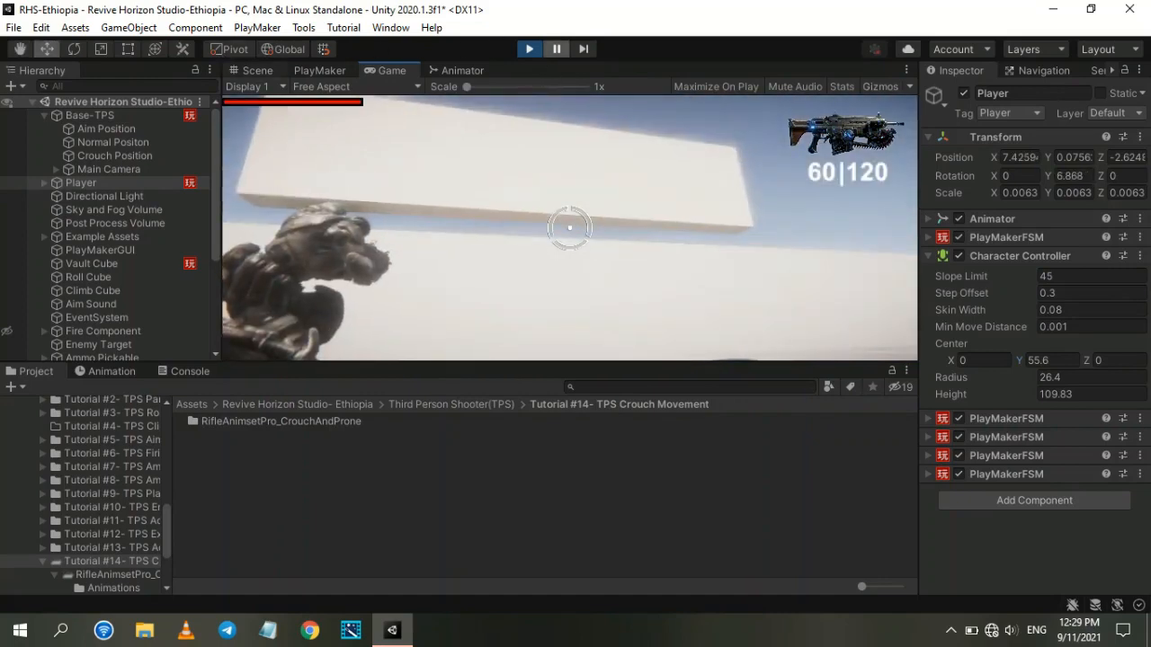
Step: Try a Character Controller height of 70.8 and center Y of 64 on the paused, crouched player
{"action": "left_click", "coordinate": [248, 70]}
{"action": "key", "text": "w"}
{"action": "right_click_drag", "start_coordinate": [548, 91], "coordinate": [647, 112]}
{"action": "key", "text": "s"}
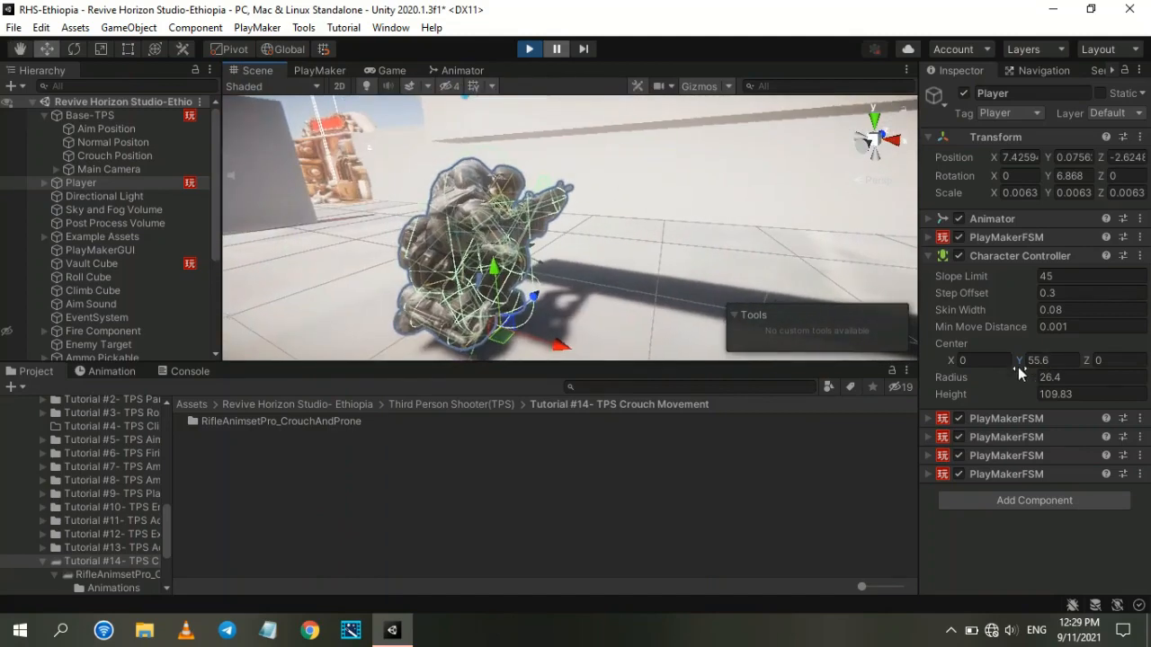
{"action": "left_click_drag", "start_coordinate": [1030, 396], "coordinate": [987, 393]}
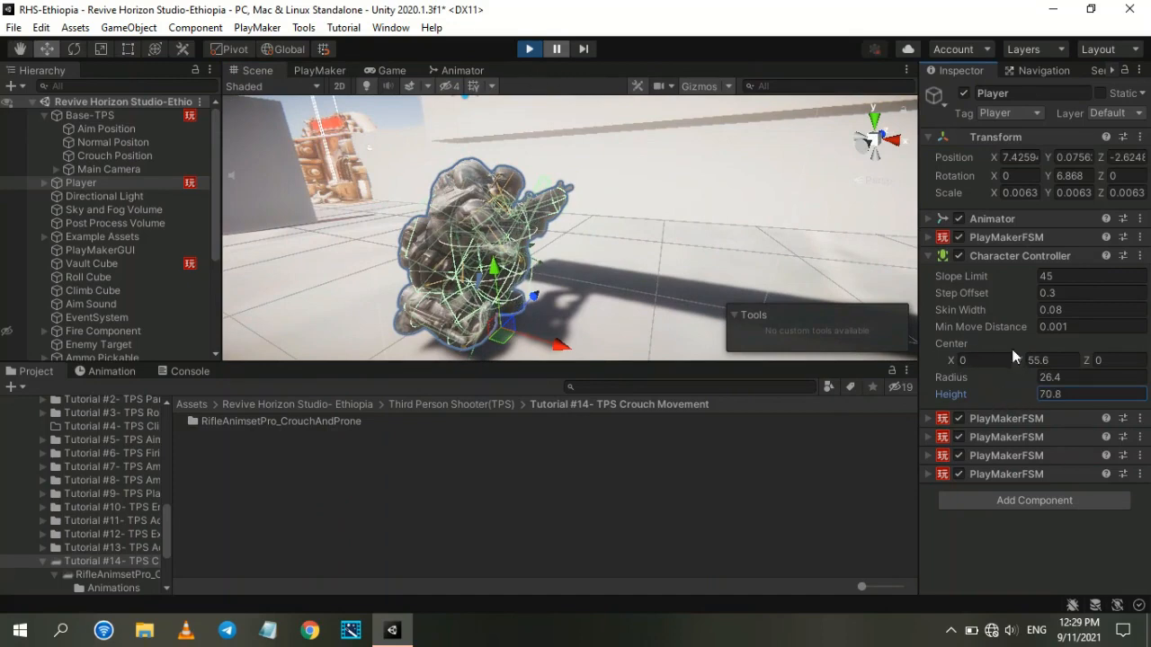
{"action": "left_click_drag", "start_coordinate": [1019, 357], "coordinate": [1008, 359]}
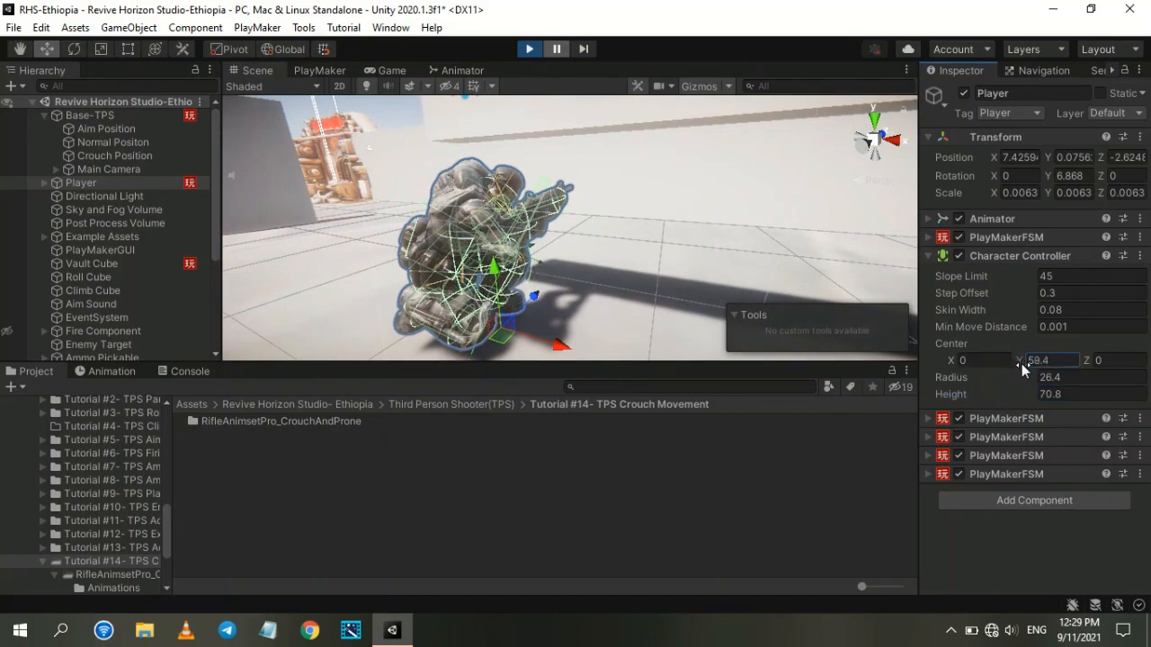
Step: Resume the game, test crouch-walking against the raised wall with the shortened collider, and pause again
{"action": "left_click", "coordinate": [391, 71]}
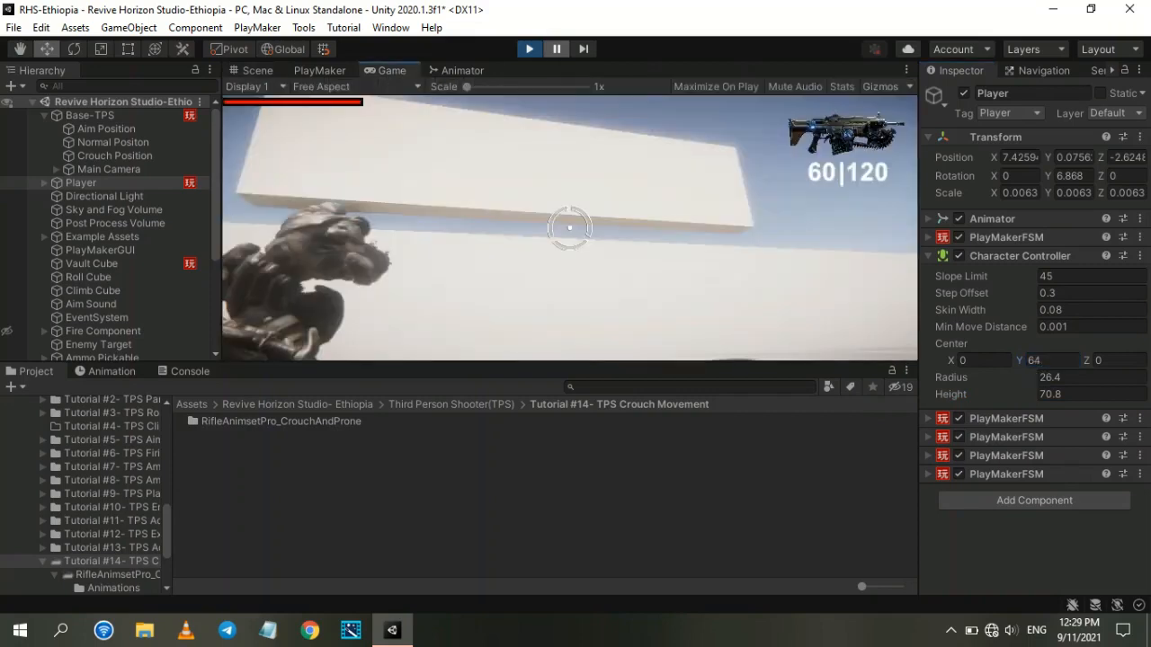
{"action": "left_click", "coordinate": [558, 49]}
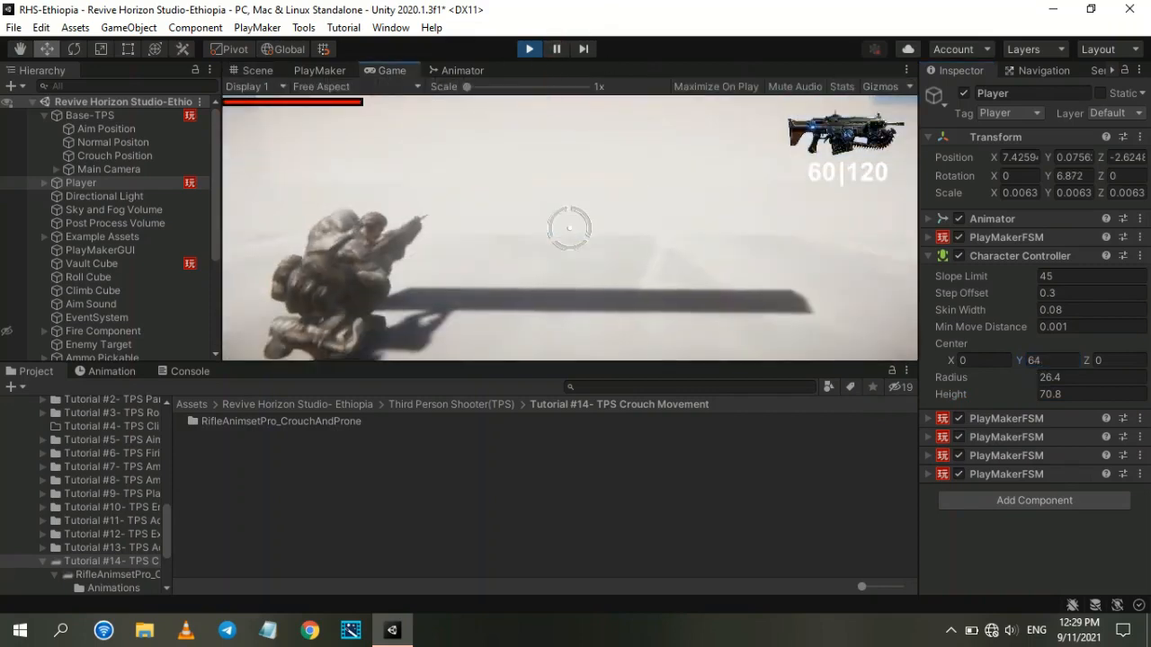
{"action": "key", "text": "w"}
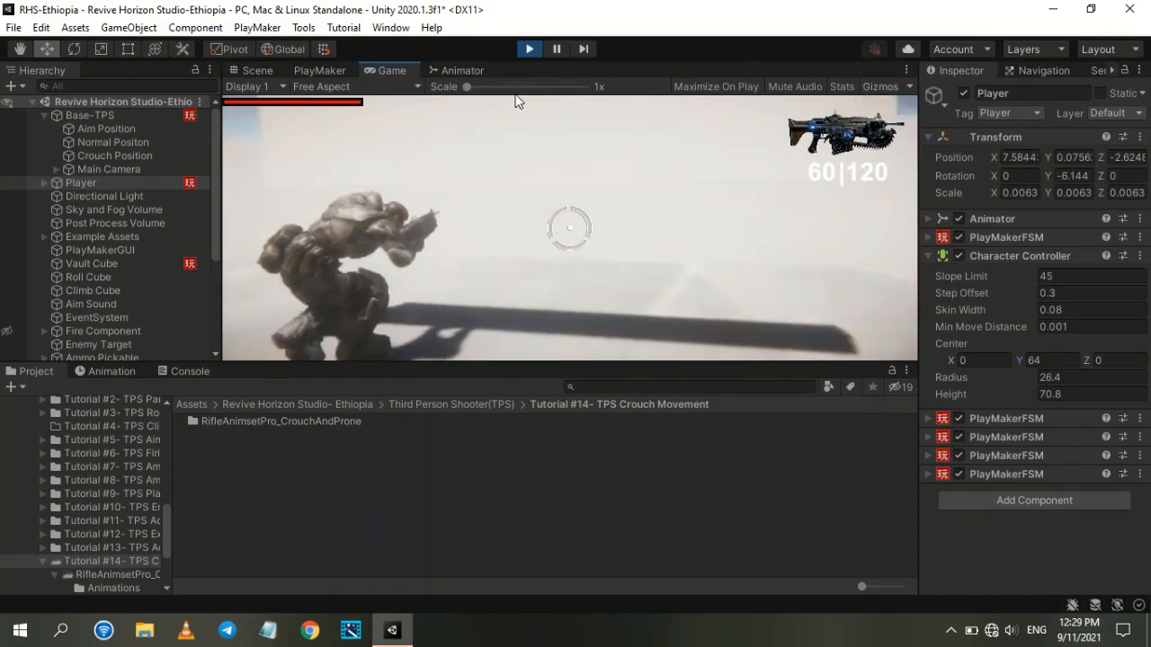
{"action": "key", "text": "w"}
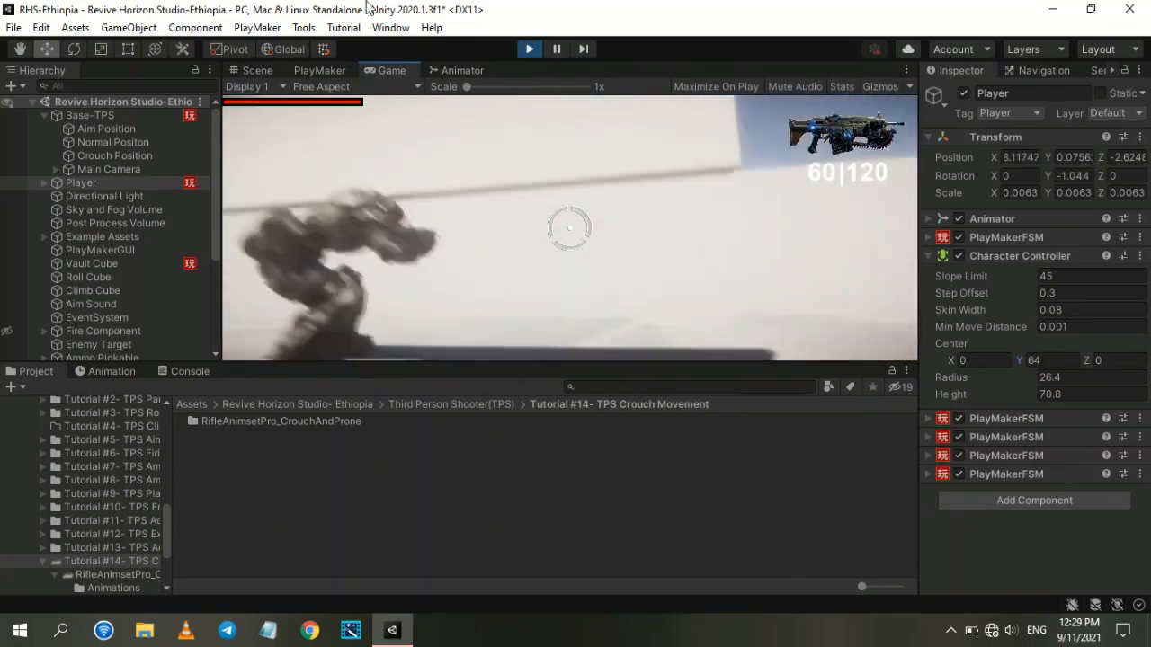
{"action": "left_click", "coordinate": [556, 50]}
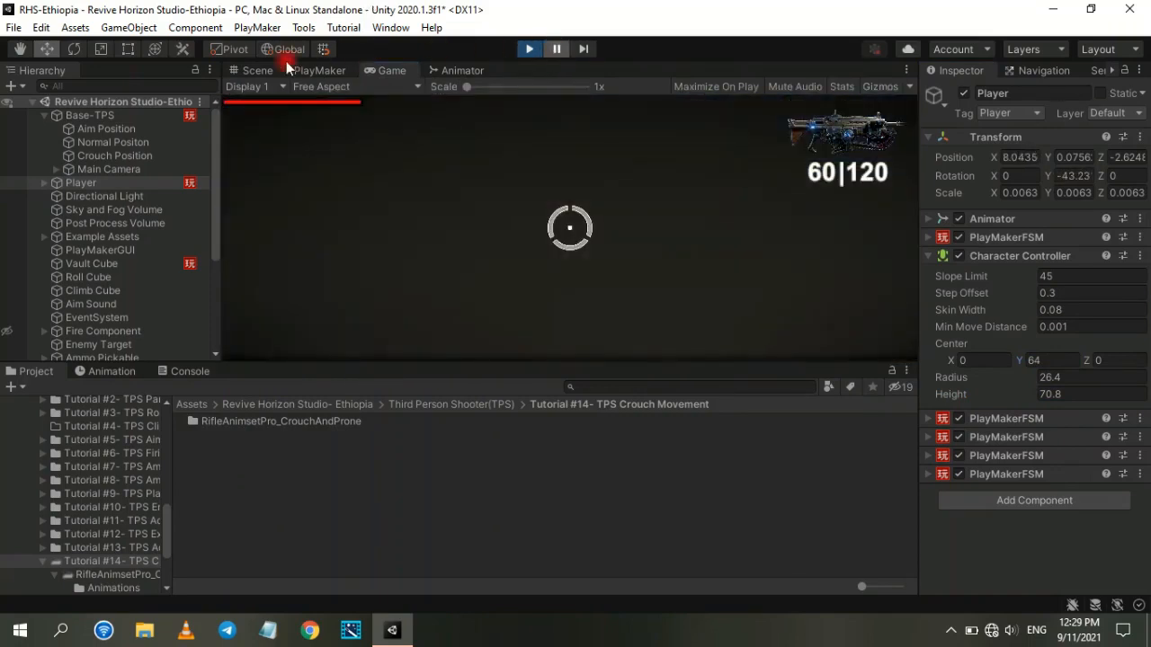
Step: Refit the crouched player's Character Controller in the Scene view with height 78.5 and center Y 52.3
{"action": "left_click", "coordinate": [257, 70]}
{"action": "right_click_drag", "start_coordinate": [654, 227], "coordinate": [504, 229]}
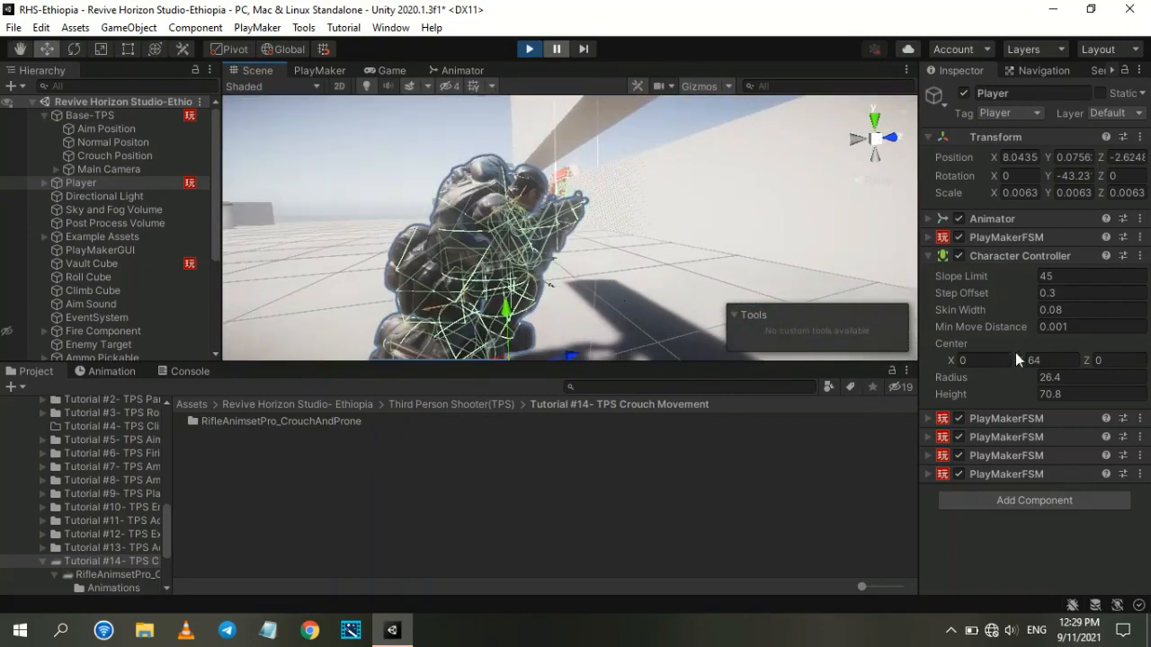
{"action": "left_click", "coordinate": [1056, 394]}
{"action": "type", "text": "68."}
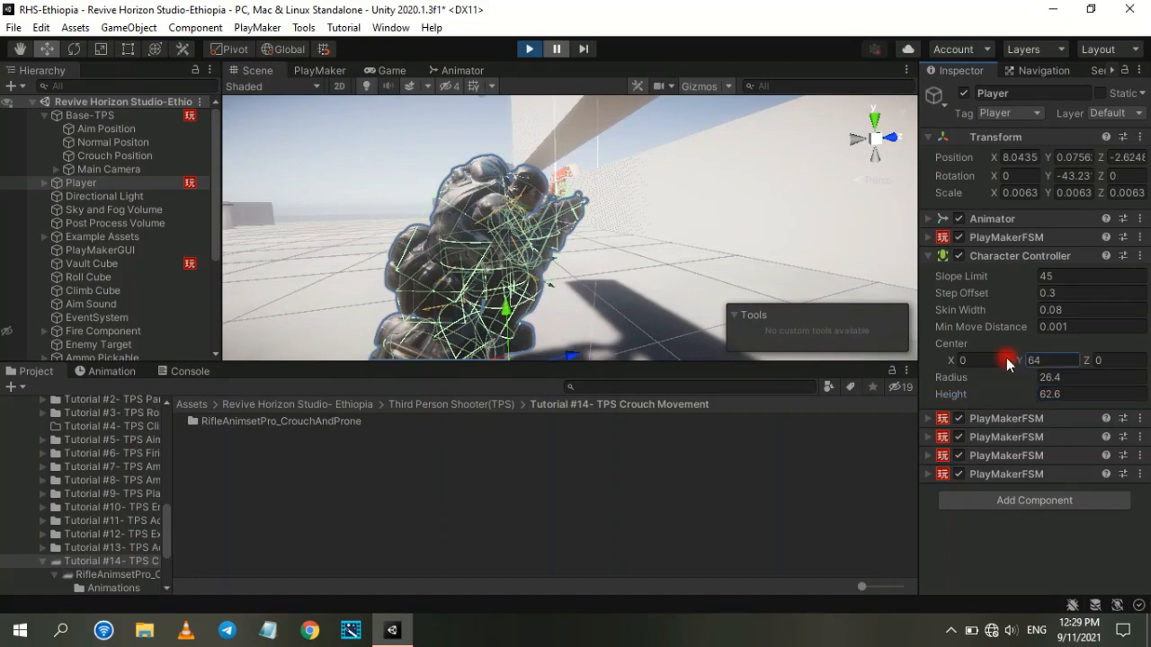
{"action": "left_click", "coordinate": [1047, 394]}
{"action": "type", "text": "78.5"}
{"action": "left_click_drag", "start_coordinate": [1023, 363], "coordinate": [999, 357]}
Step: Resume the game and test crouch-walking under the raised wall with the refitted collider
{"action": "left_click", "coordinate": [389, 71]}
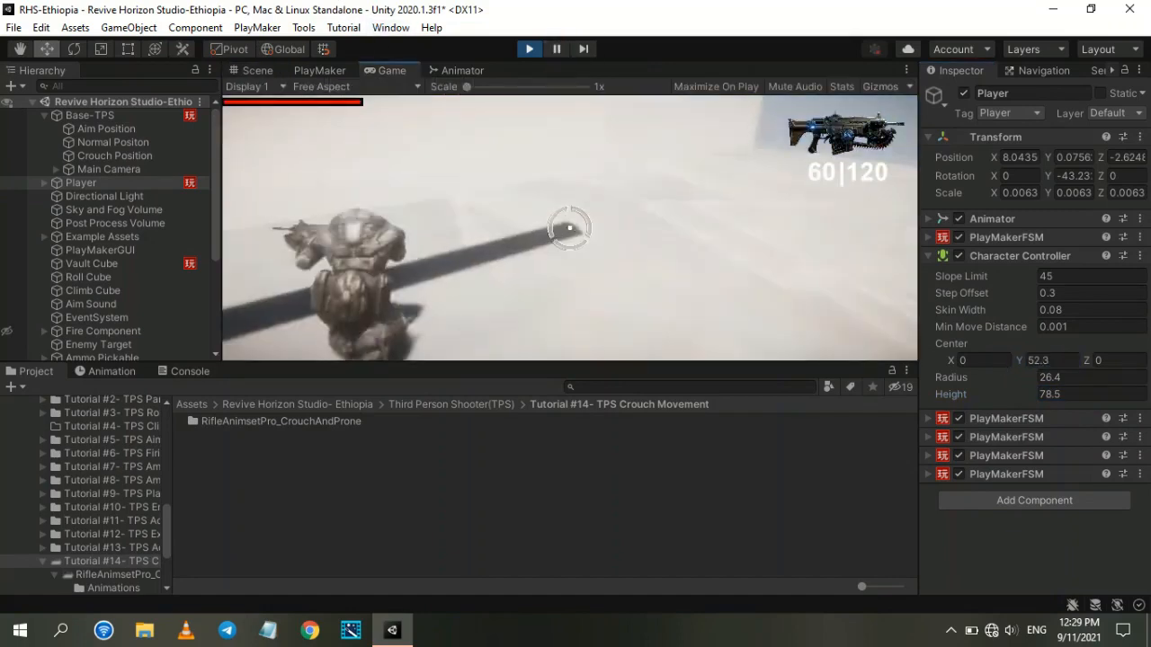
{"action": "key", "text": "w"}
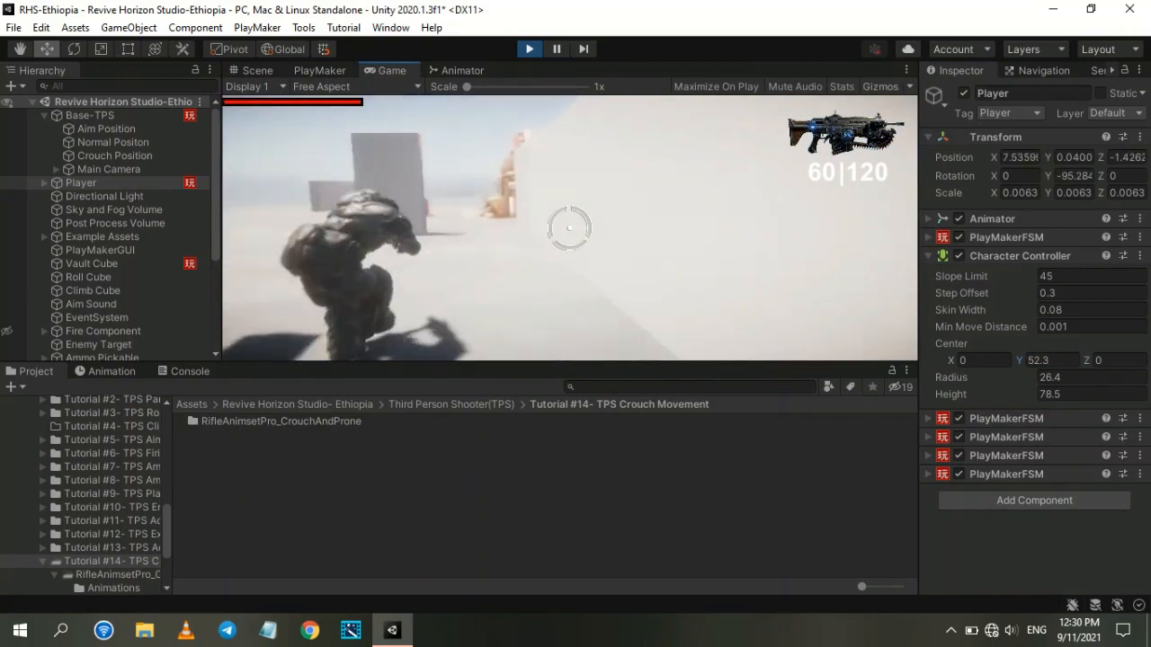
{"action": "left_click", "coordinate": [1138, 256]}
{"action": "left_click", "coordinate": [1040, 259]}
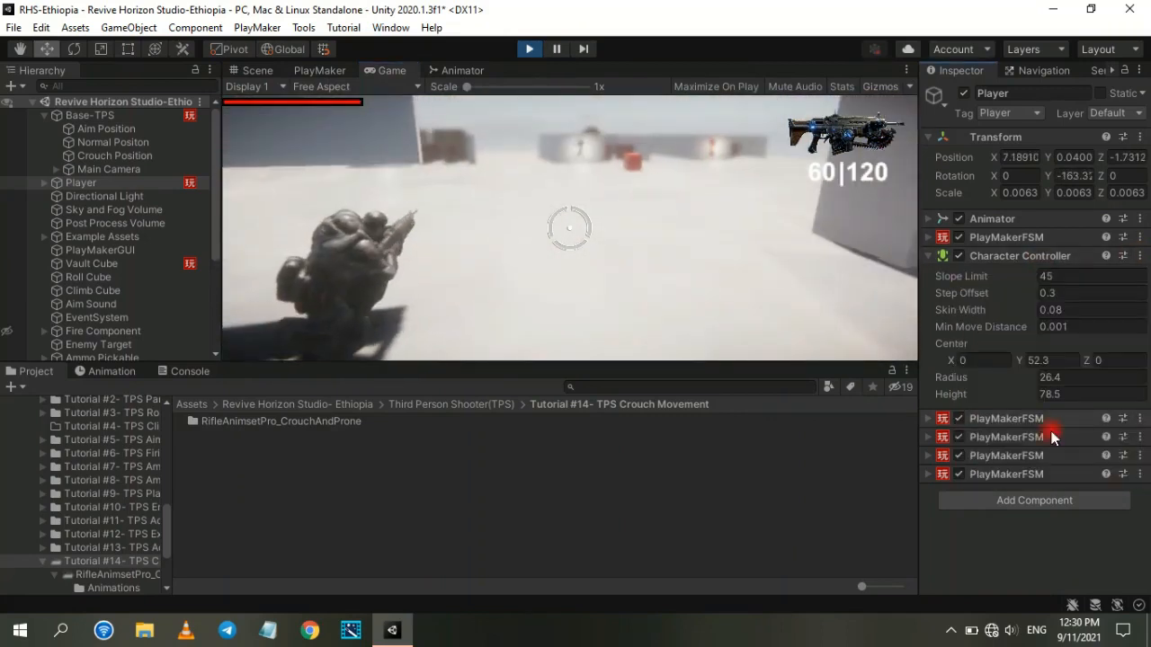
Step: Check the Character Controller's height and center Y, stop the game, and show the Rifle Crouch state's actions in PlayMaker
{"action": "left_click", "coordinate": [1062, 395]}
{"action": "left_click", "coordinate": [1043, 359]}
{"action": "left_click", "coordinate": [528, 48]}
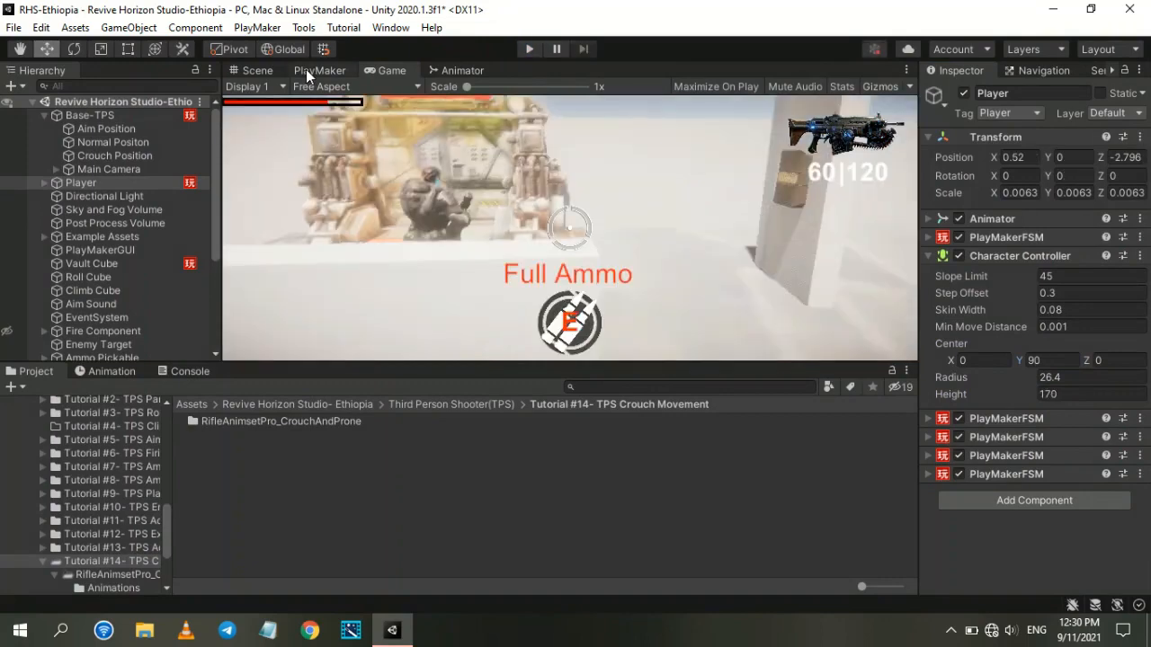
{"action": "left_click", "coordinate": [302, 70]}
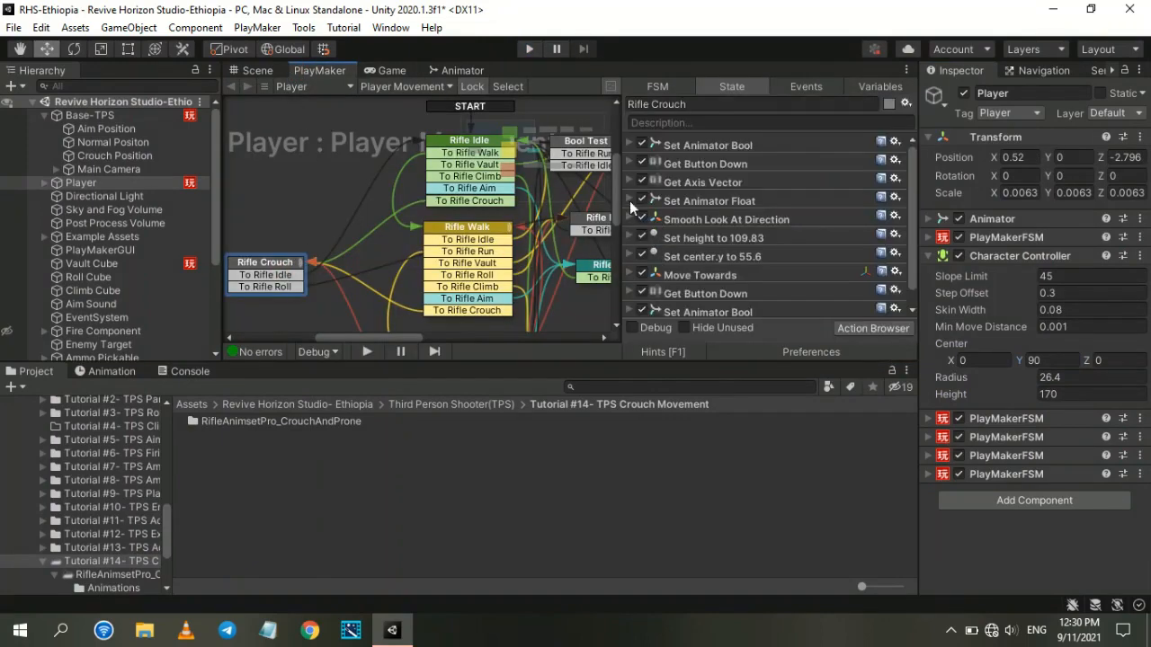
Step: In the Rifle Crouch state, set the Character Controller height property to 78.5 and the center.y property to 55
{"action": "scroll", "coordinate": [642, 238], "scroll_direction": "down", "scroll_amount": 1}
{"action": "left_click", "coordinate": [640, 220]}
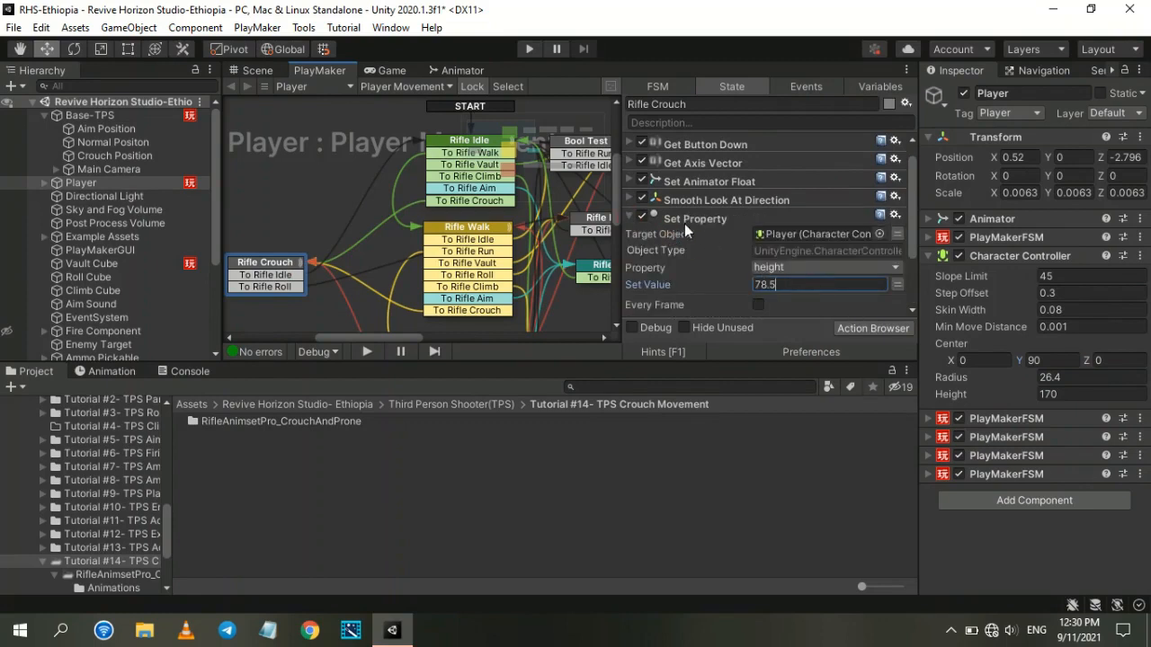
{"action": "left_click", "coordinate": [629, 216]}
{"action": "left_click", "coordinate": [629, 239]}
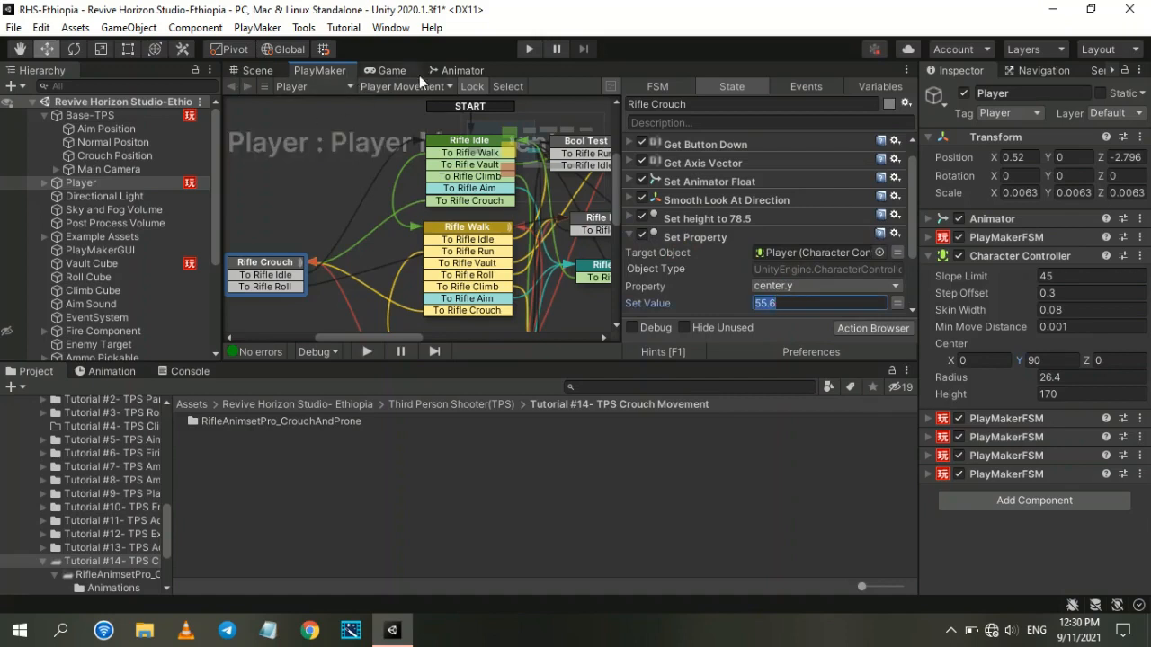
{"action": "type", "text": "55"}
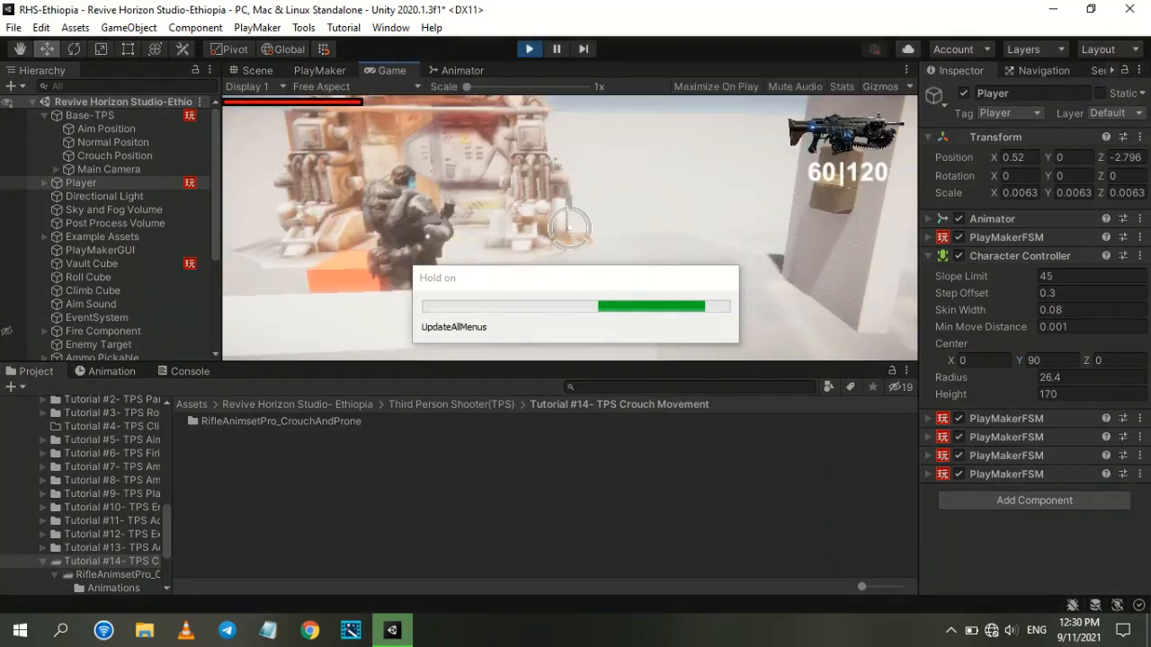
Step: Play-test crouch-walking under the raised wall with the updated crouch collider, stand back up, and stop the game
{"action": "key", "text": "w"}
{"action": "key", "text": "c"}
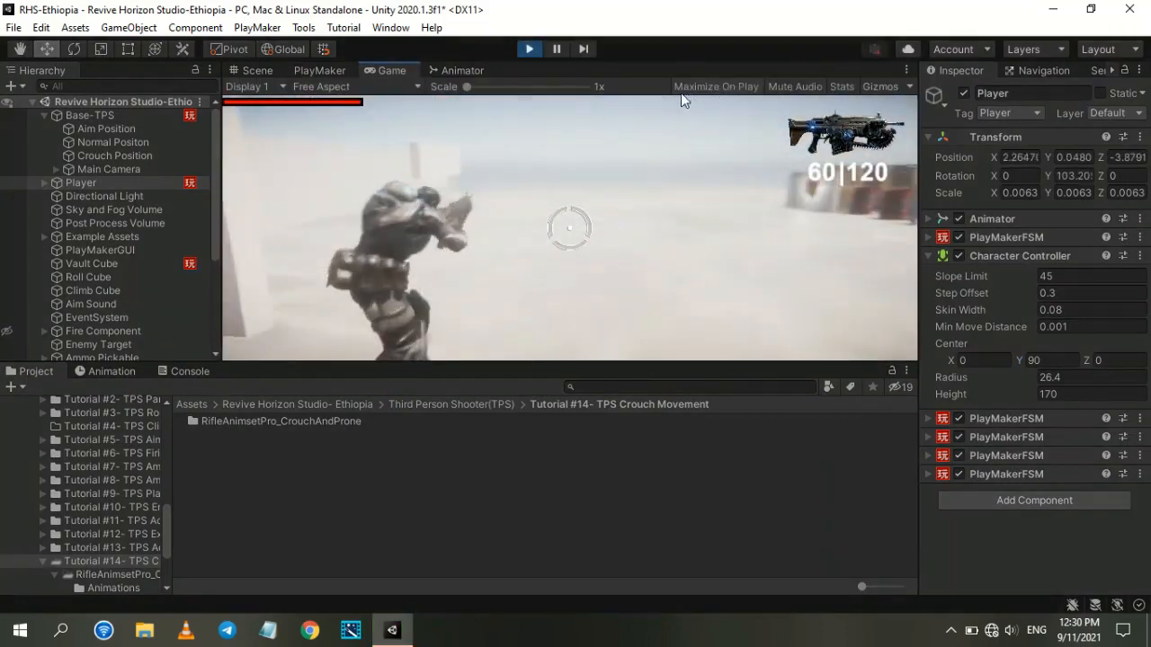
{"action": "key", "text": "w"}
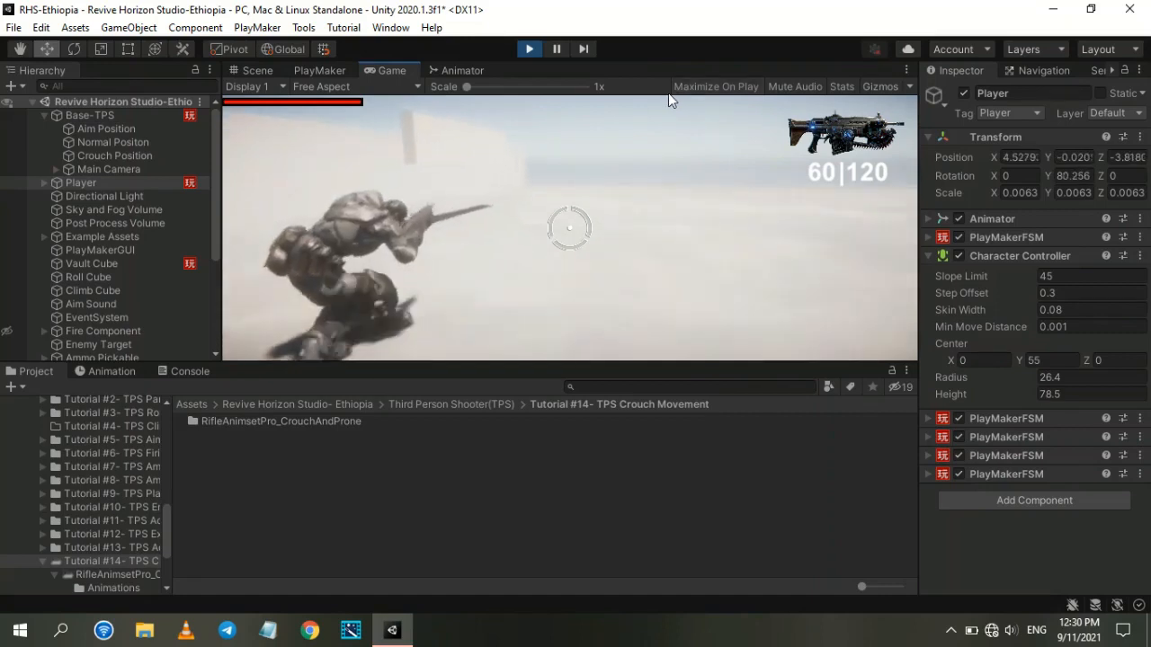
{"action": "key", "text": "w"}
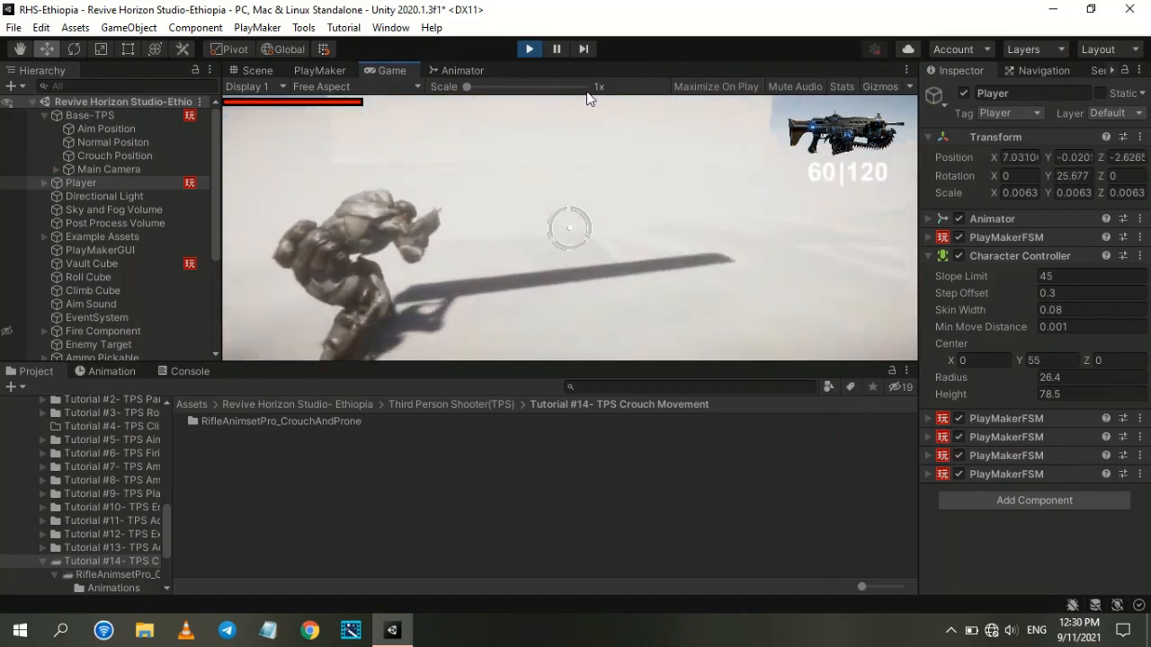
{"action": "key", "text": "w"}
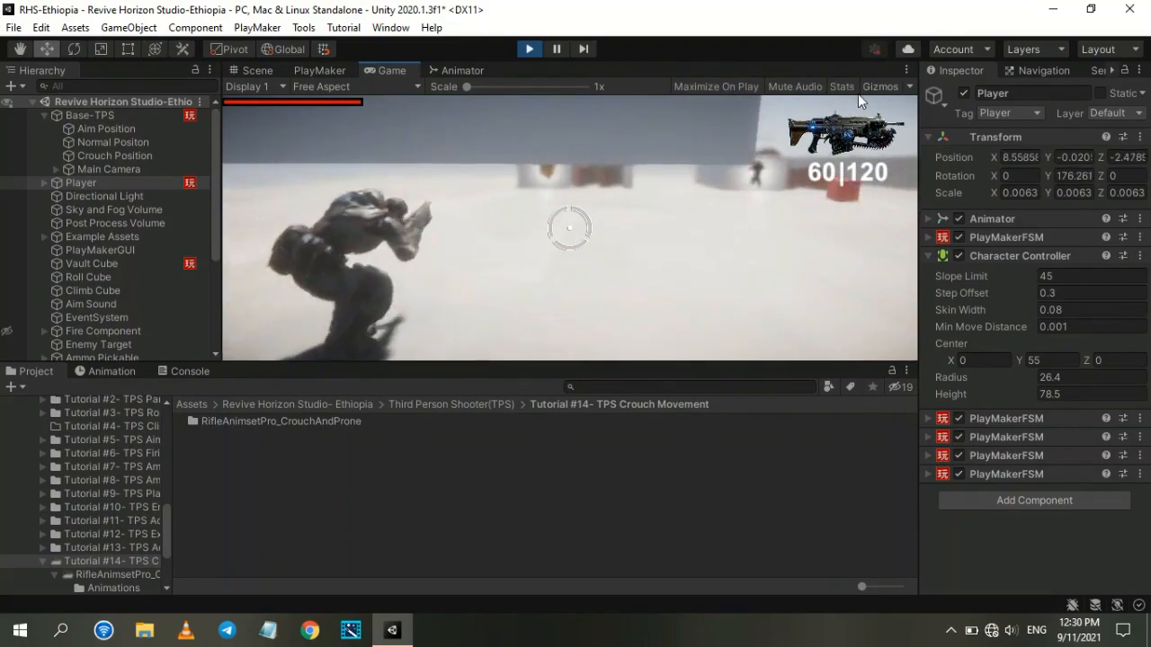
{"action": "key", "text": "c"}
{"action": "left_click", "coordinate": [15, 94]}
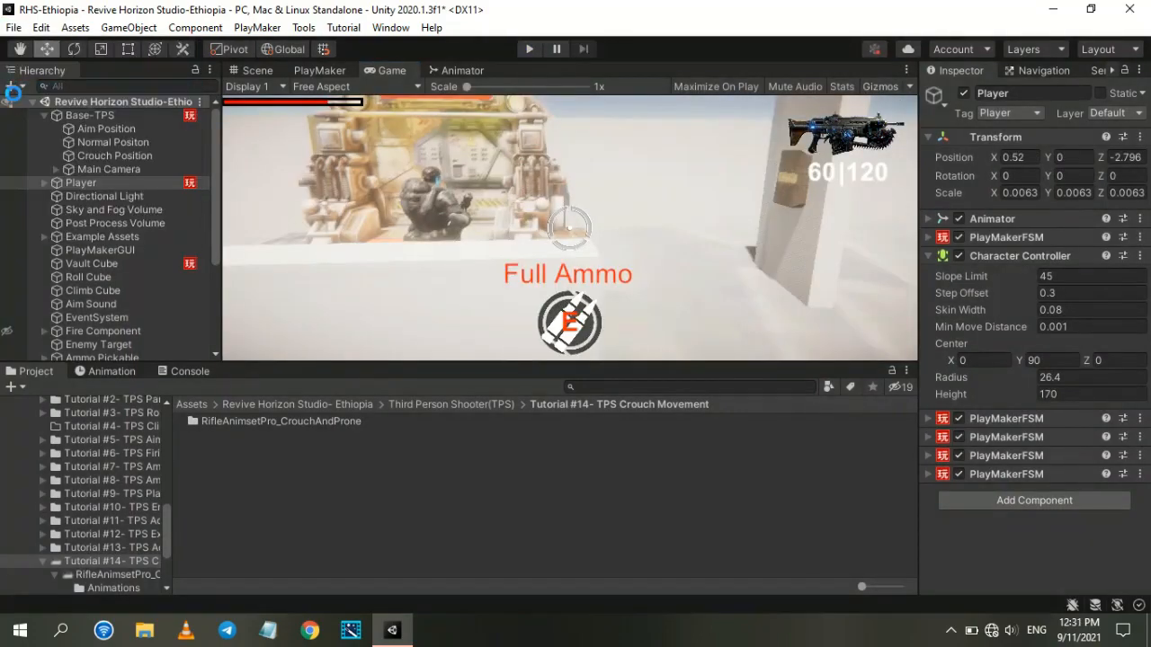